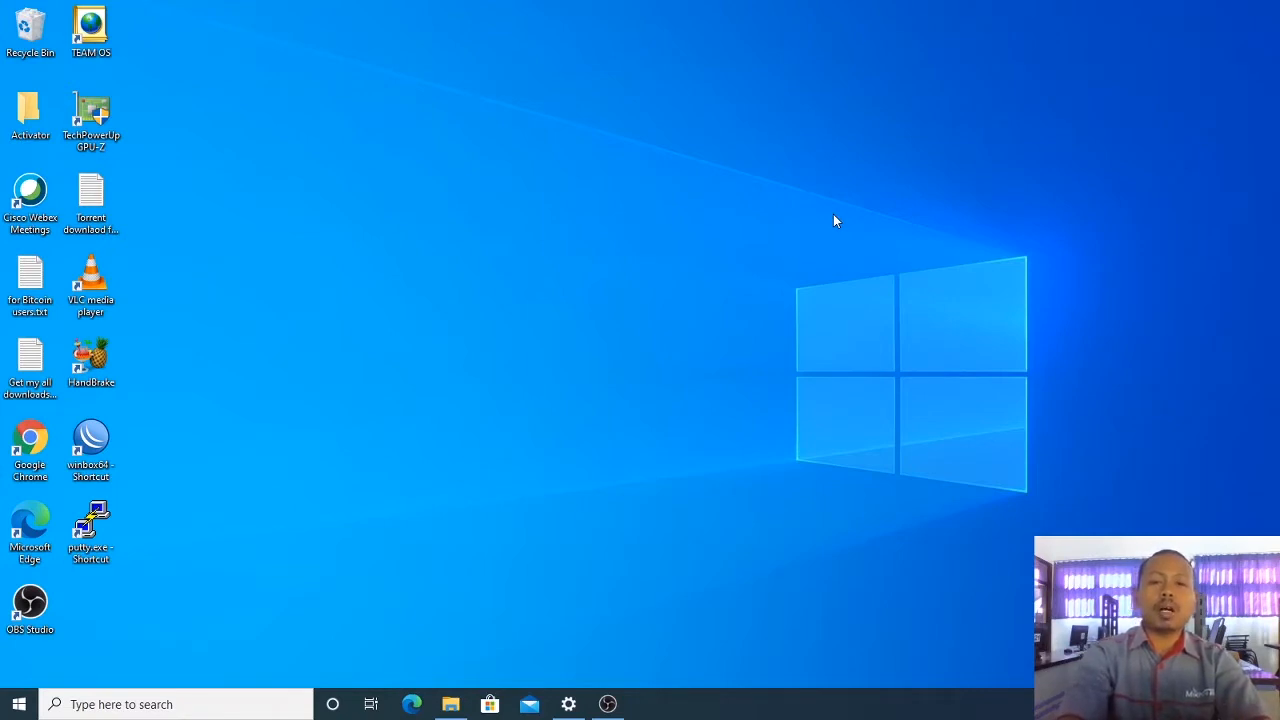
# Step: Launch Chrome, load google.com and search for 'bridge'
pyautogui.click(27, 461)
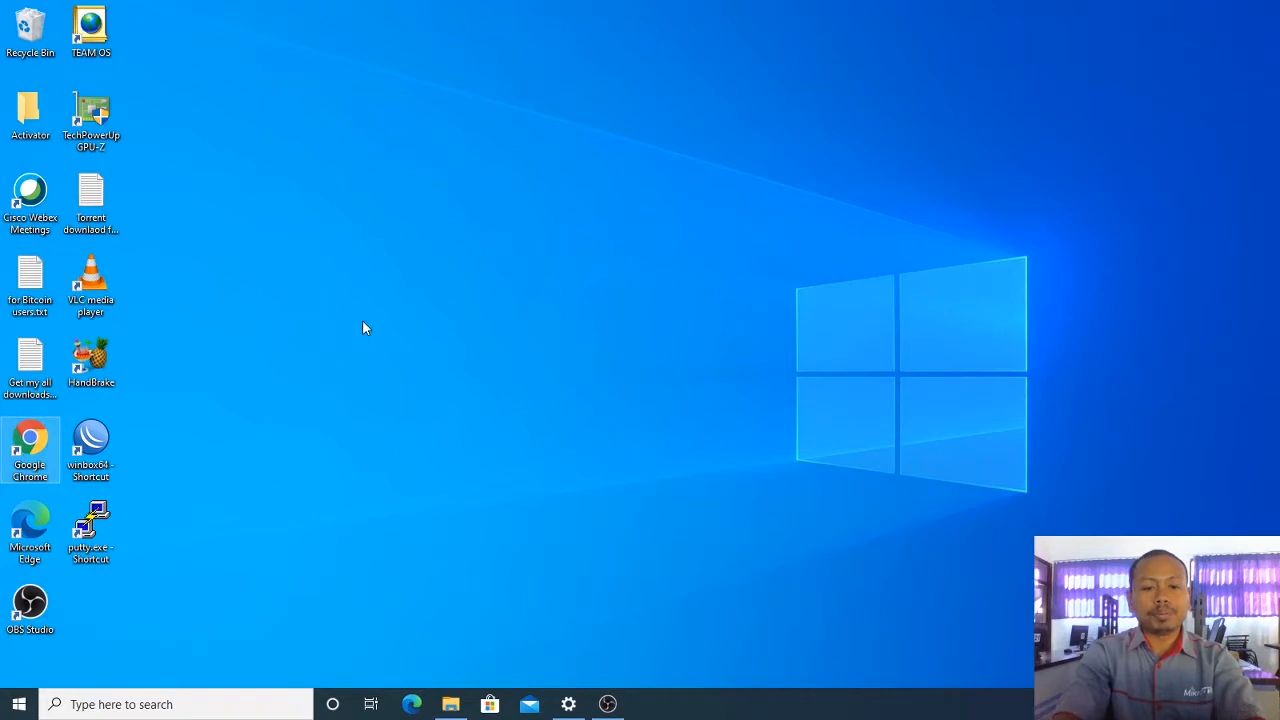
pyautogui.write('go')
pyautogui.press('Return')
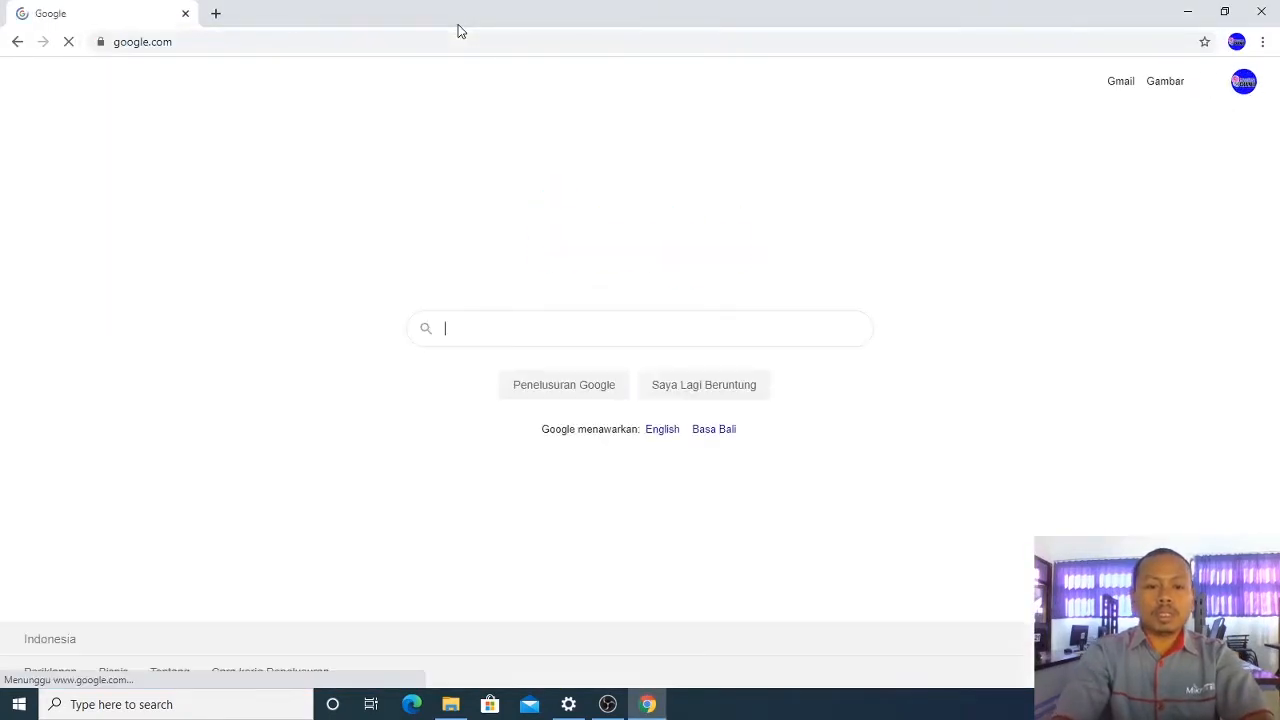
pyautogui.write('bridge')
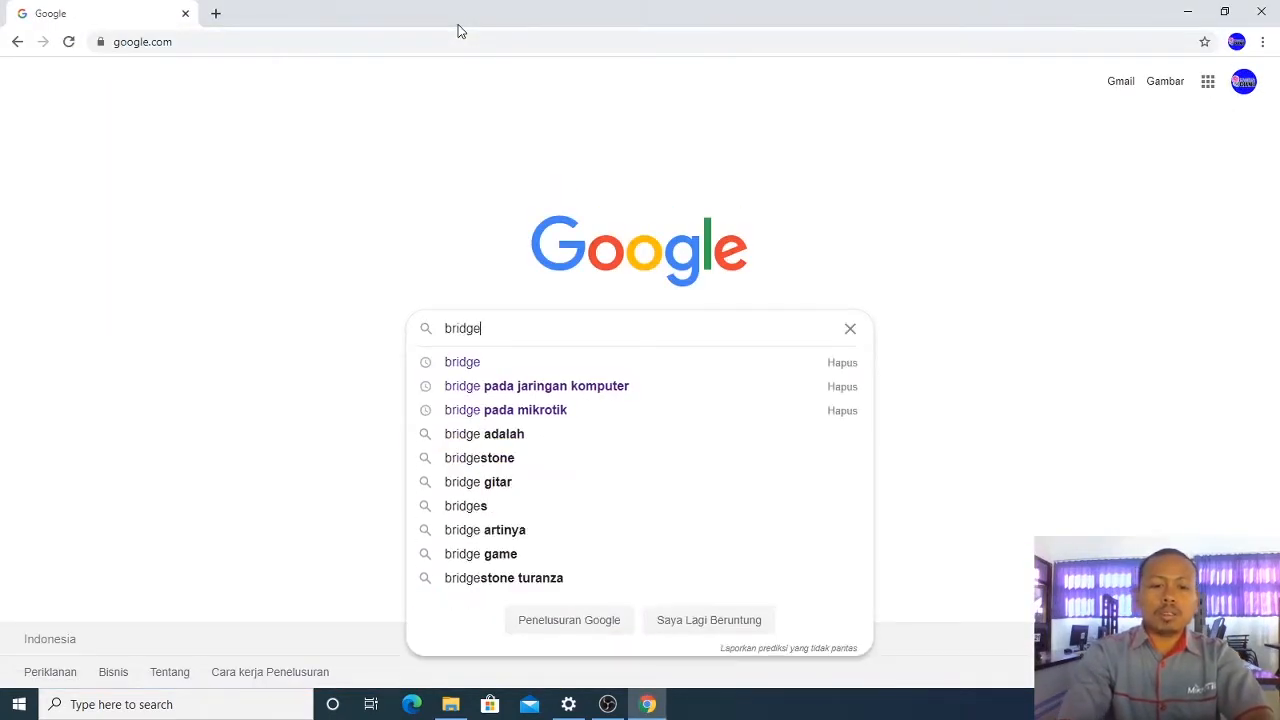
pyautogui.press('Return')
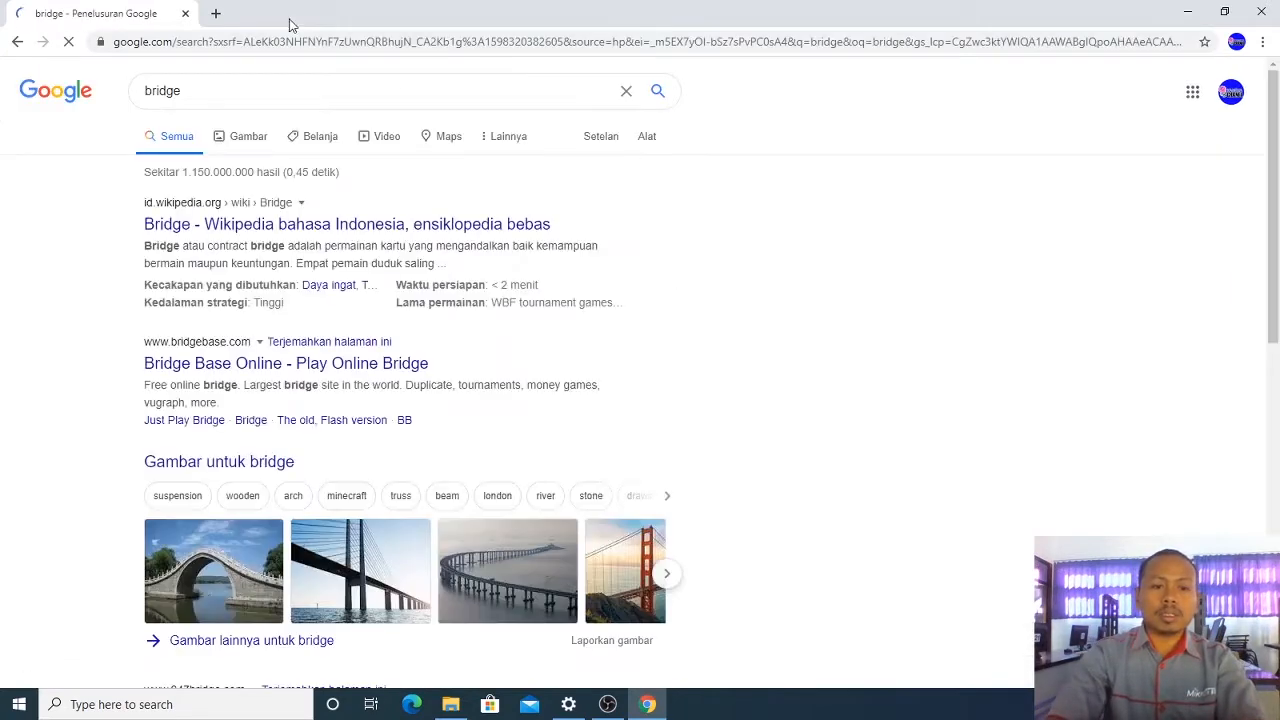
pyautogui.moveTo(1277, 130)
pyautogui.mouseDown()
pyautogui.moveTo(1276, 273)
pyautogui.moveTo(1277, 133)
pyautogui.mouseUp()
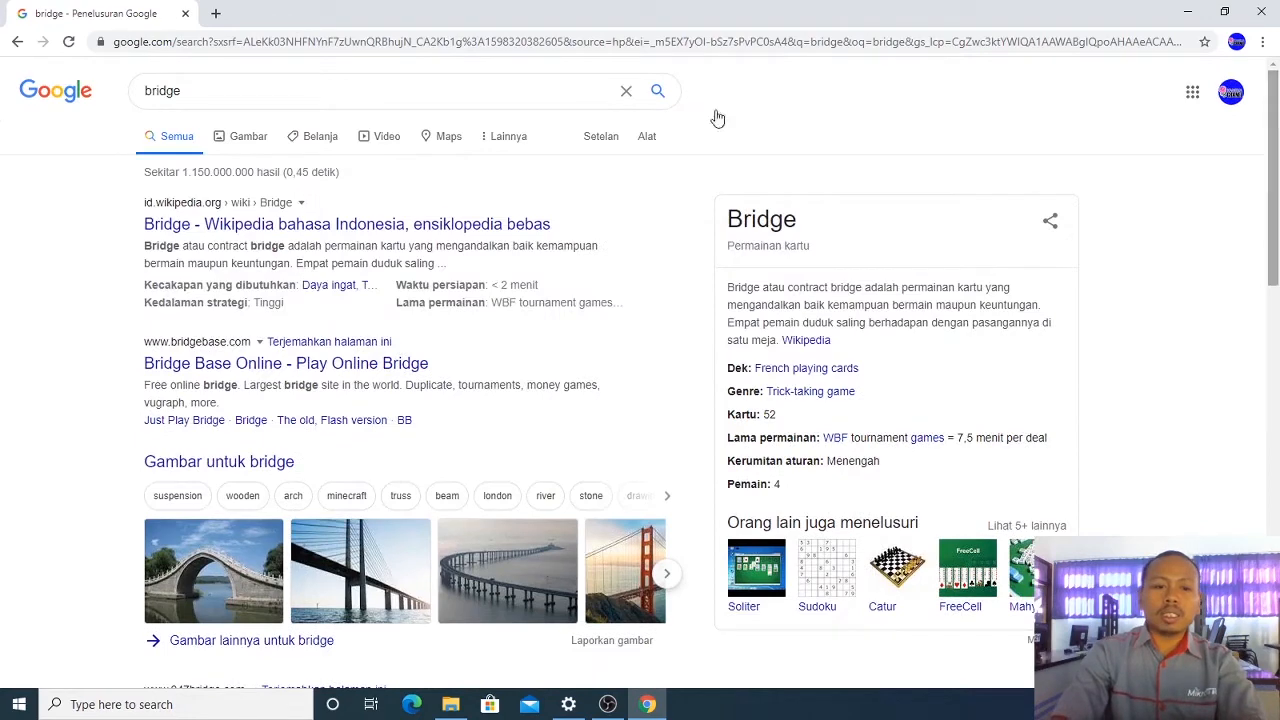
# Step: Refine the search to 'bridge pada jaringan komputer' and open the unida.ac.id article in a new tab
pyautogui.click(345, 91)
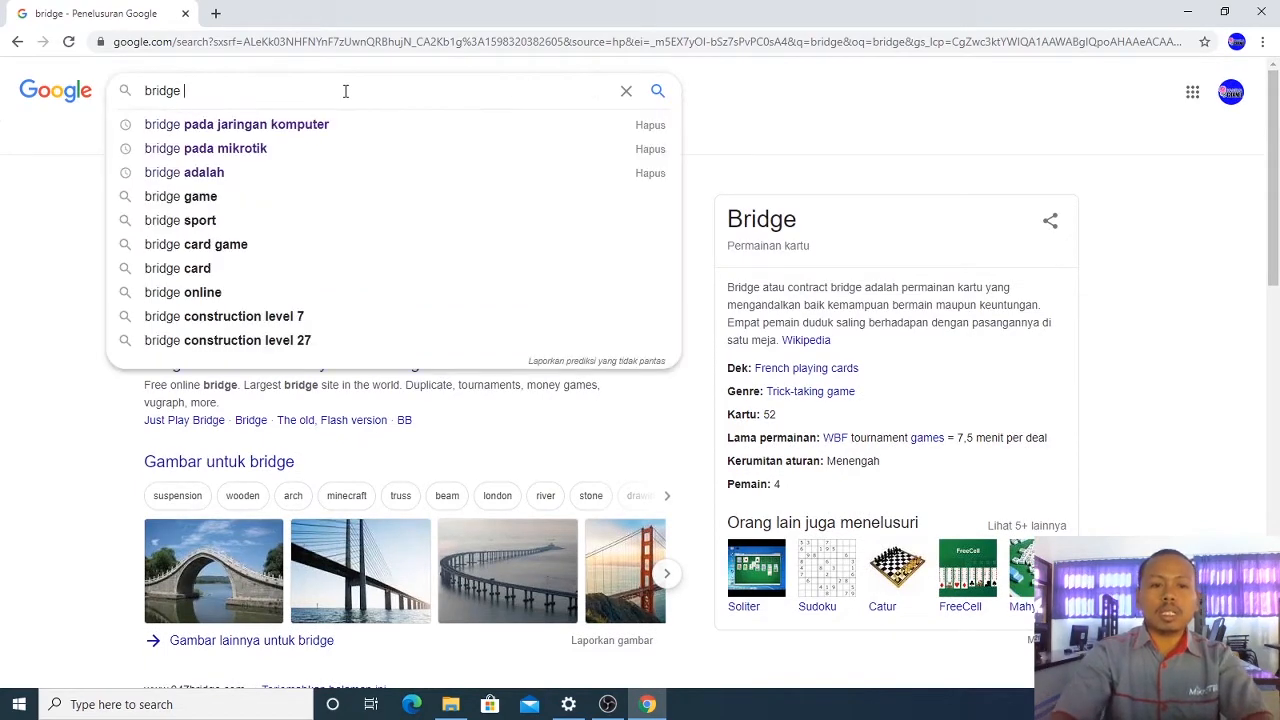
pyautogui.press('Down')
pyautogui.press('Return')
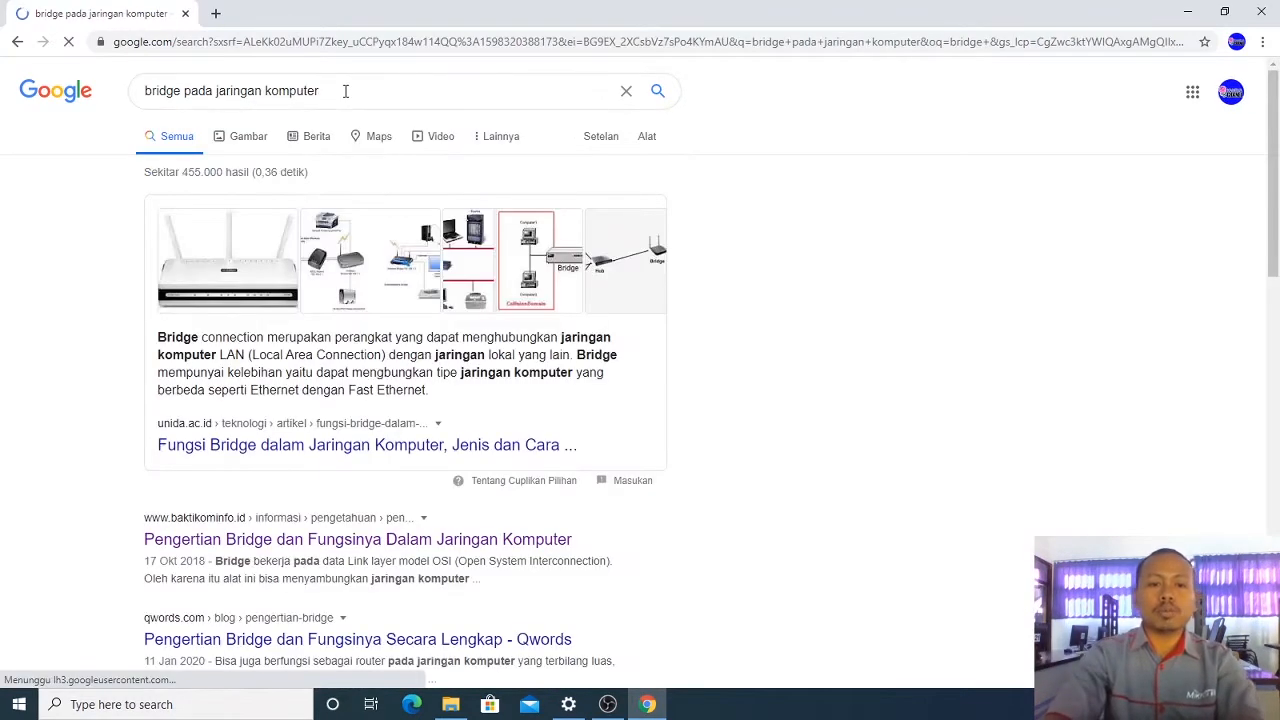
pyautogui.rightClick(334, 452)
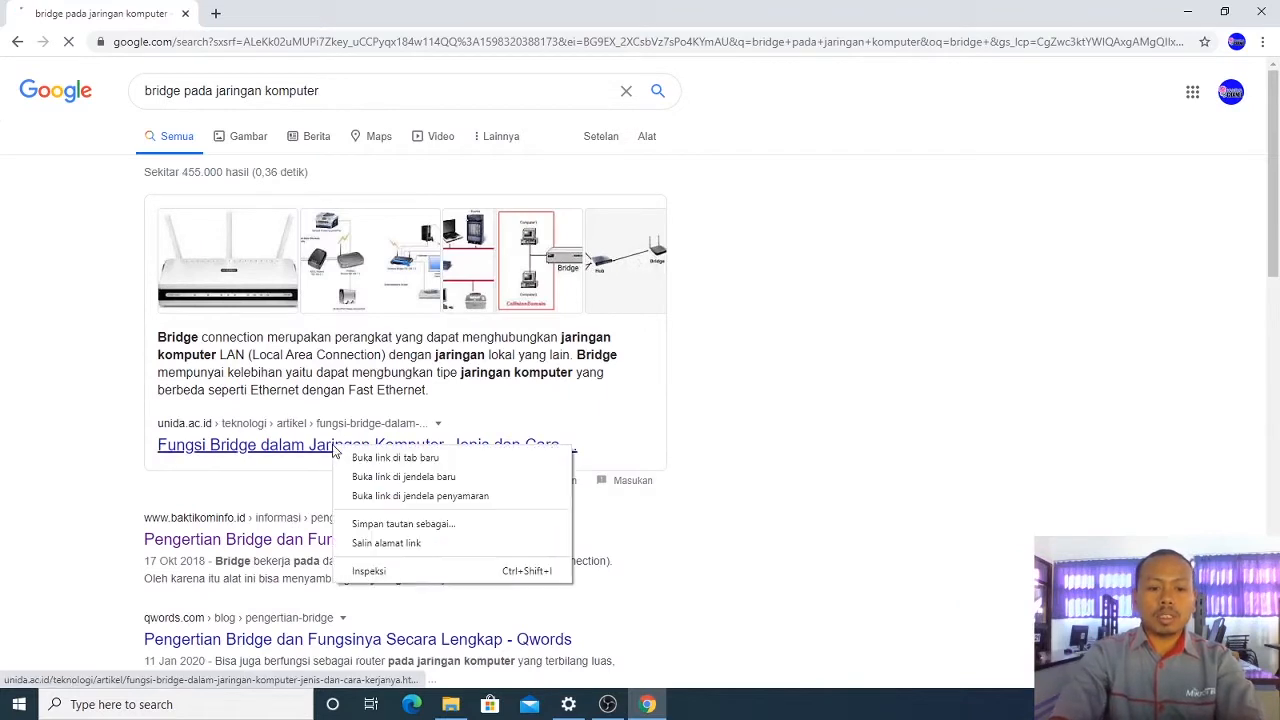
pyautogui.click(366, 460)
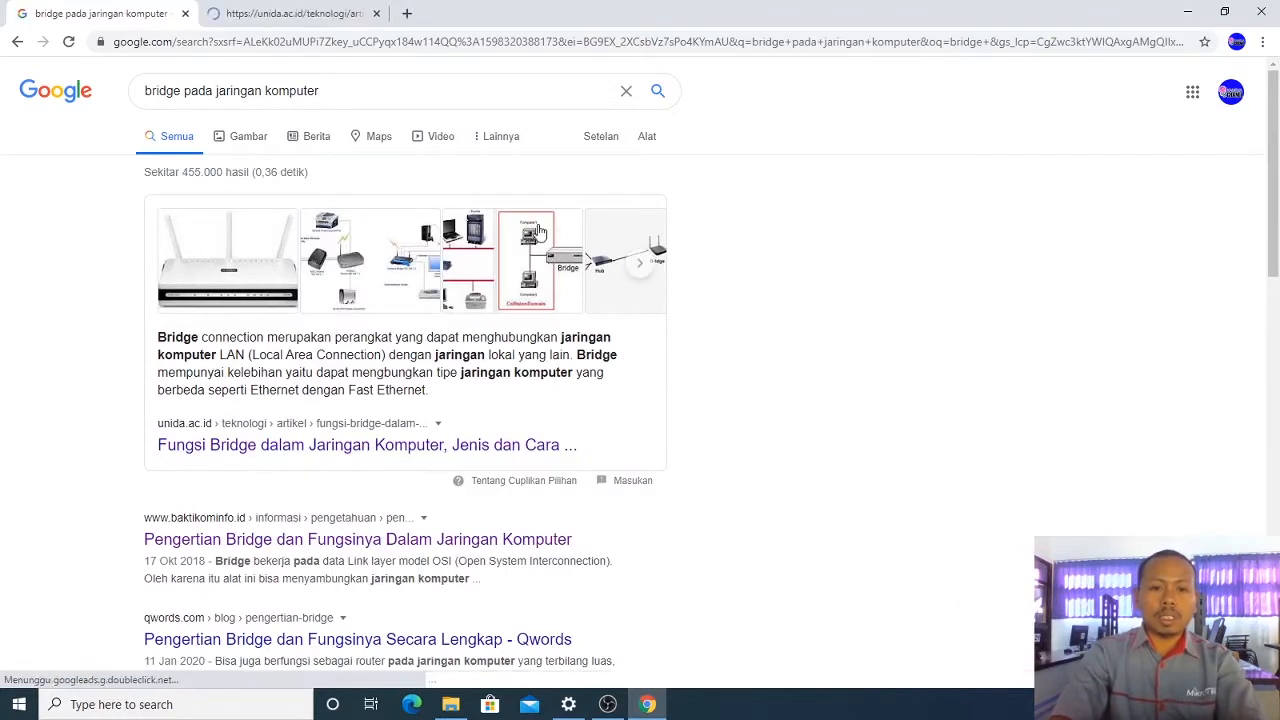
pyautogui.click(320, 15)
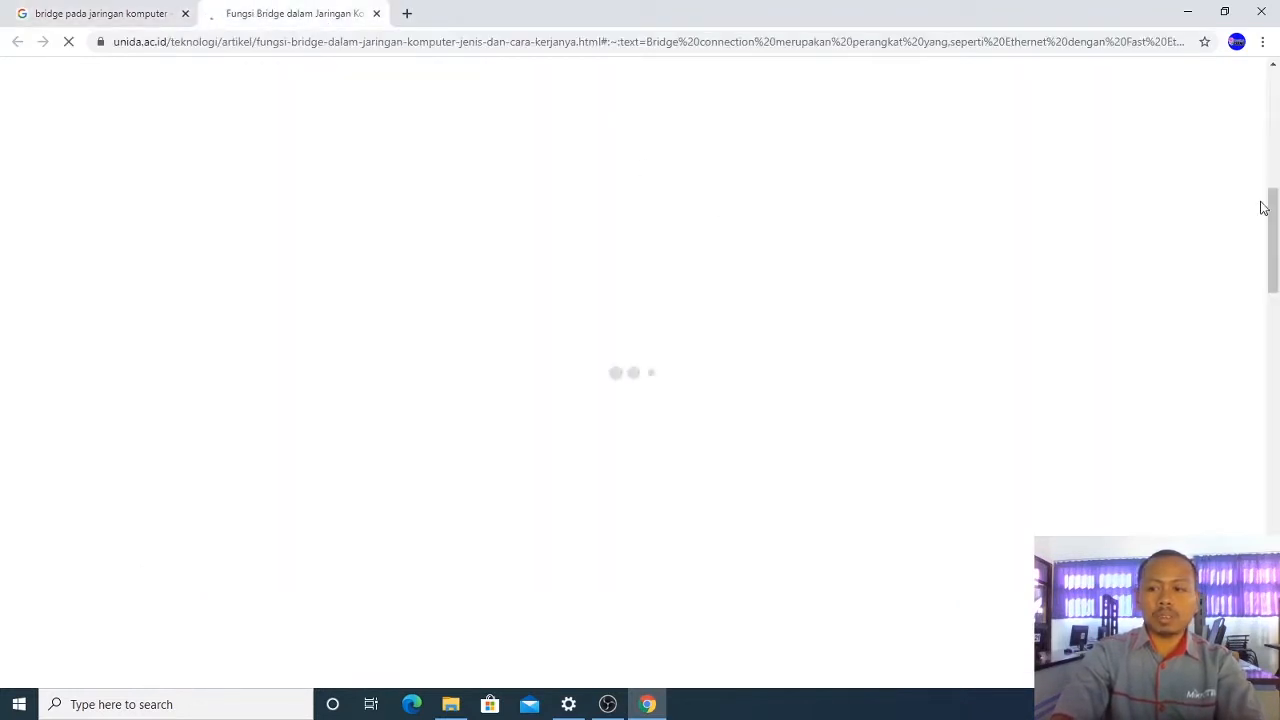
# Step: Scroll down through the article's Fungsi Bridge sections, then jump back to the top
pyautogui.moveTo(1278, 196); pyautogui.dragTo(1276, 305)
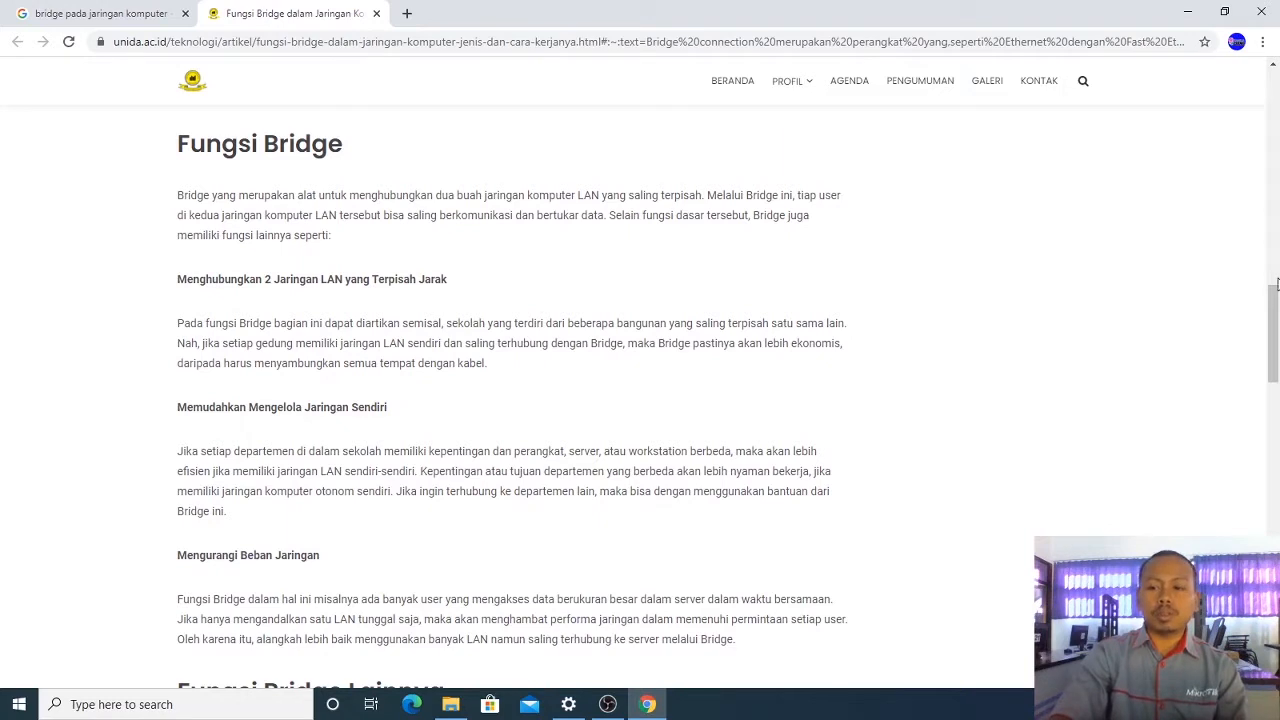
pyautogui.moveTo(1277, 336); pyautogui.dragTo(1277, 360)
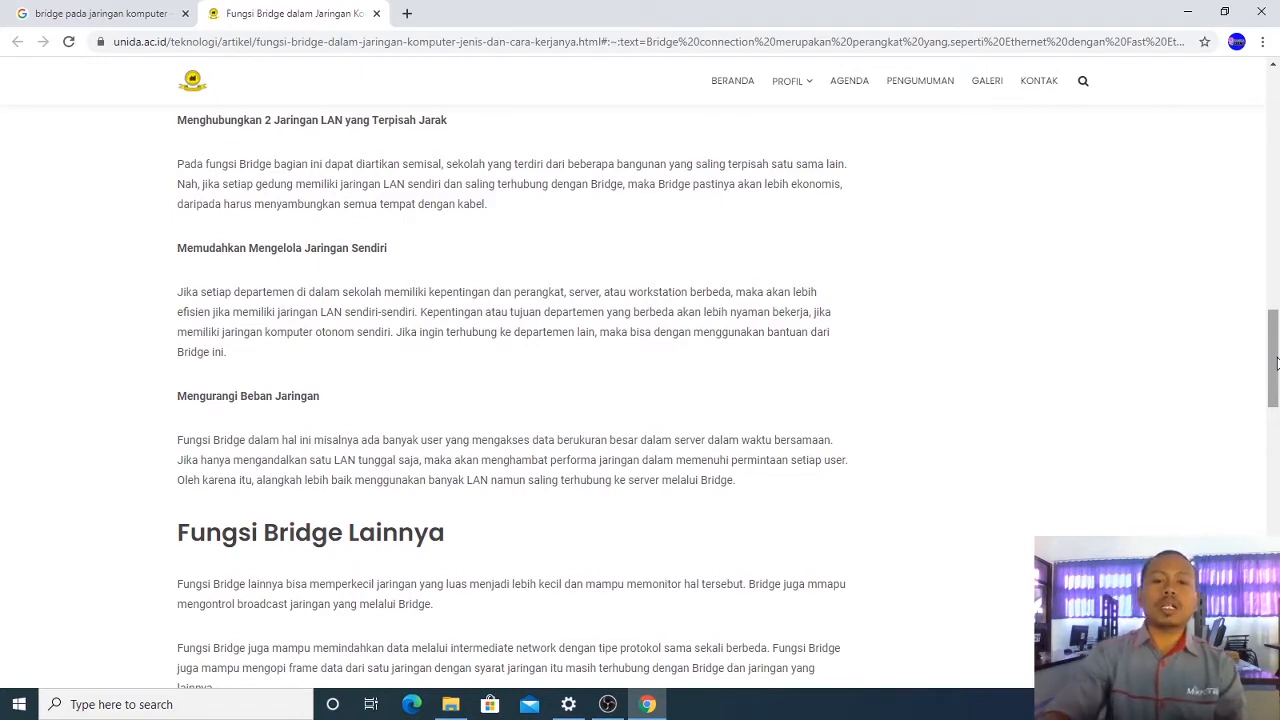
pyautogui.moveTo(1276, 362); pyautogui.dragTo(1265, 155)
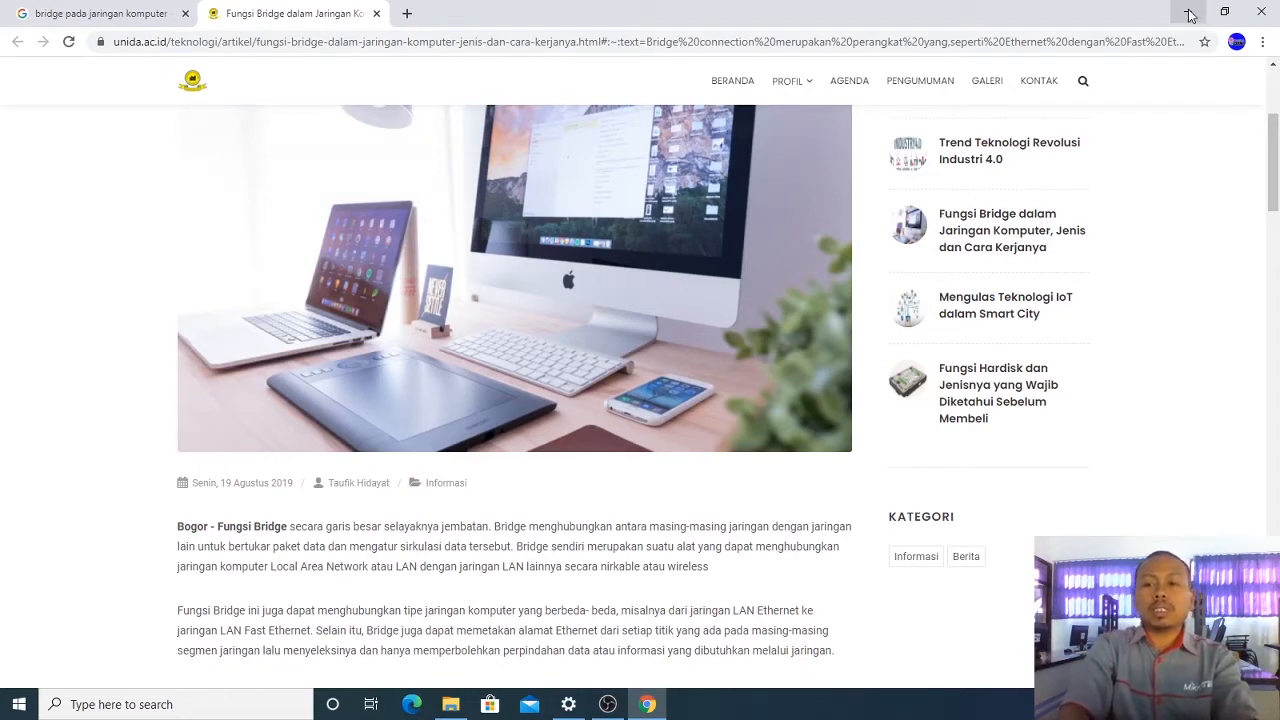
pyautogui.click(1274, 108)
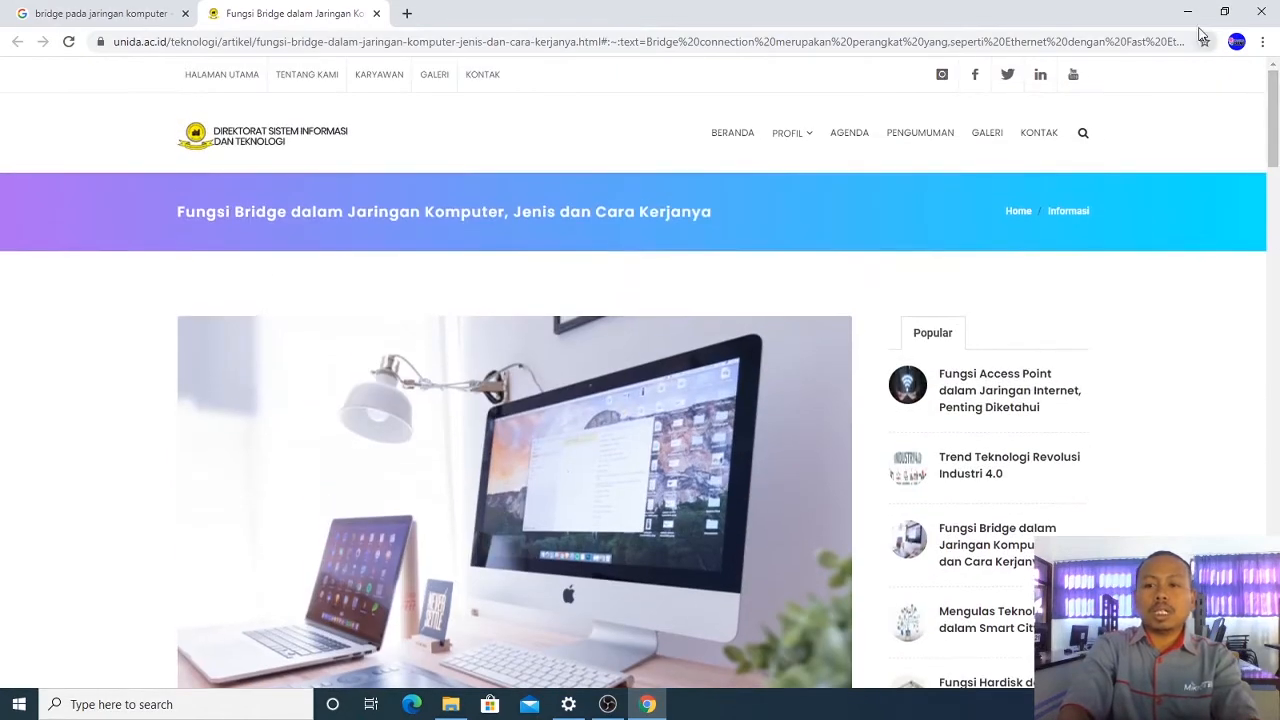
# Step: Minimize the Chrome window showing the unida.ac.id article
pyautogui.click(1188, 12)
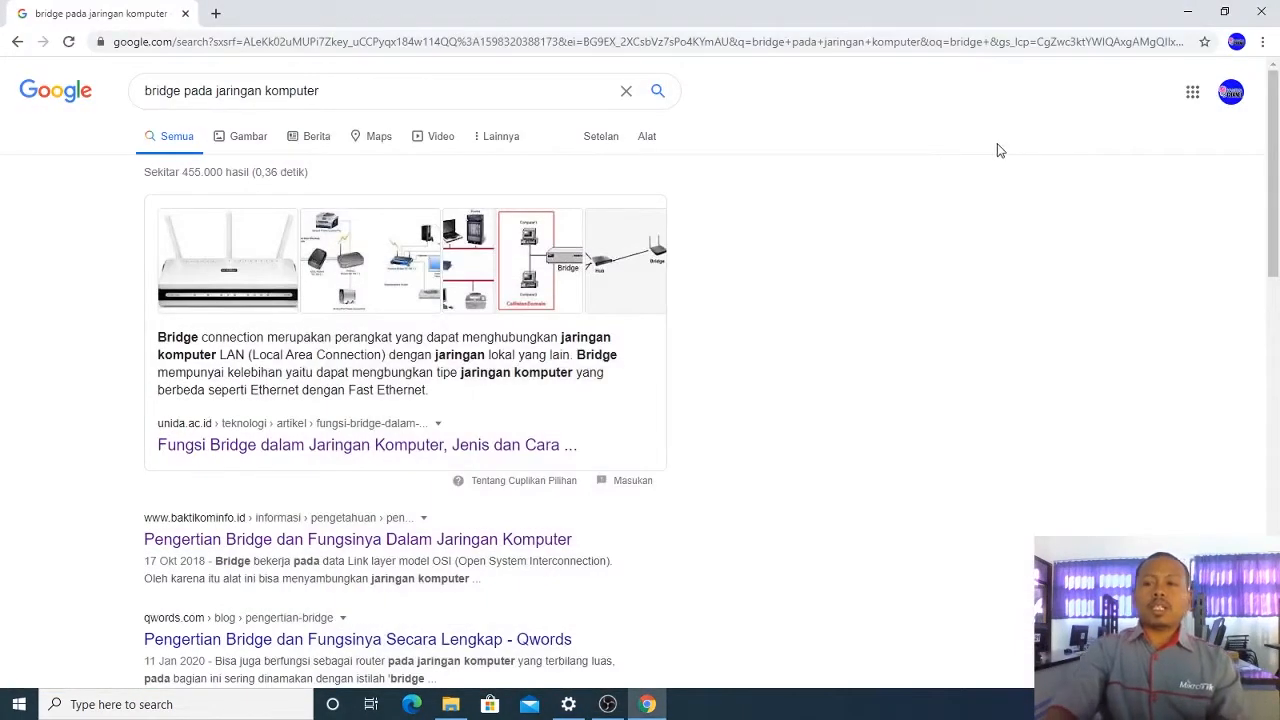
# Step: Minimize the Chrome window so the Windows desktop shows
pyautogui.click(1203, 9)
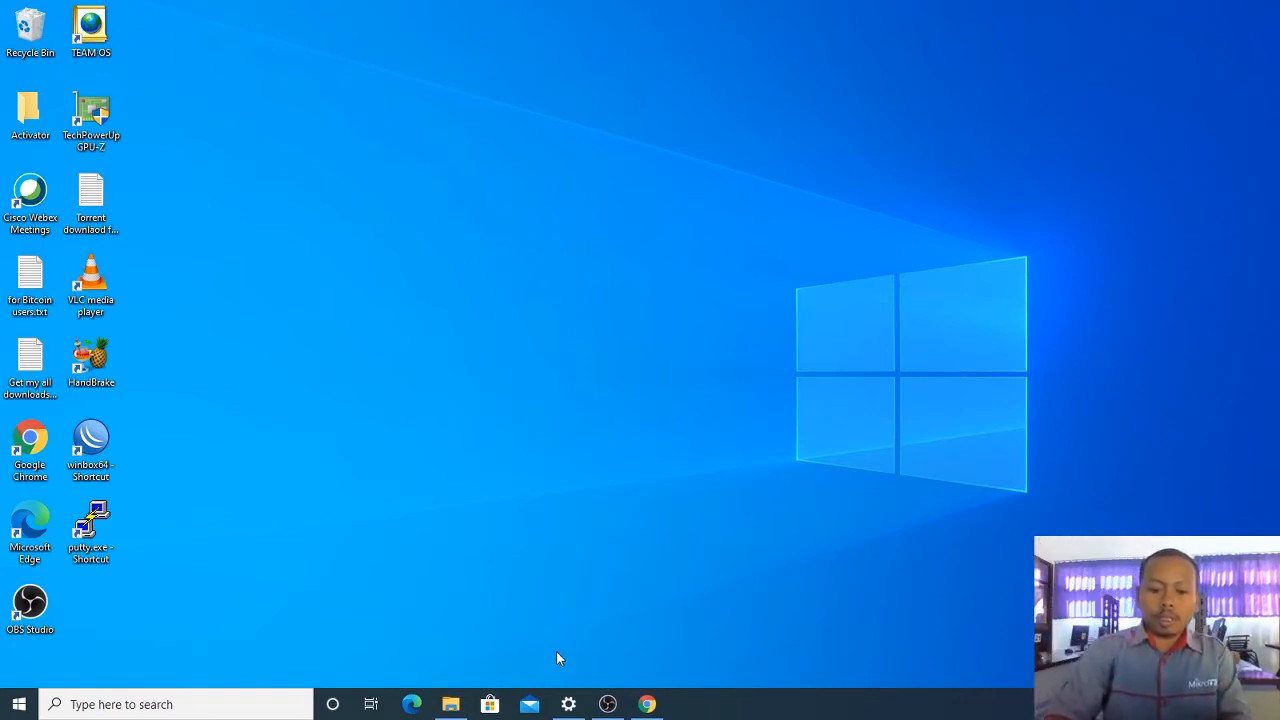
# Step: Disable the Wi-Fi adapter in Network Connections, select Ethernet, and minimize Settings
pyautogui.click(568, 704)
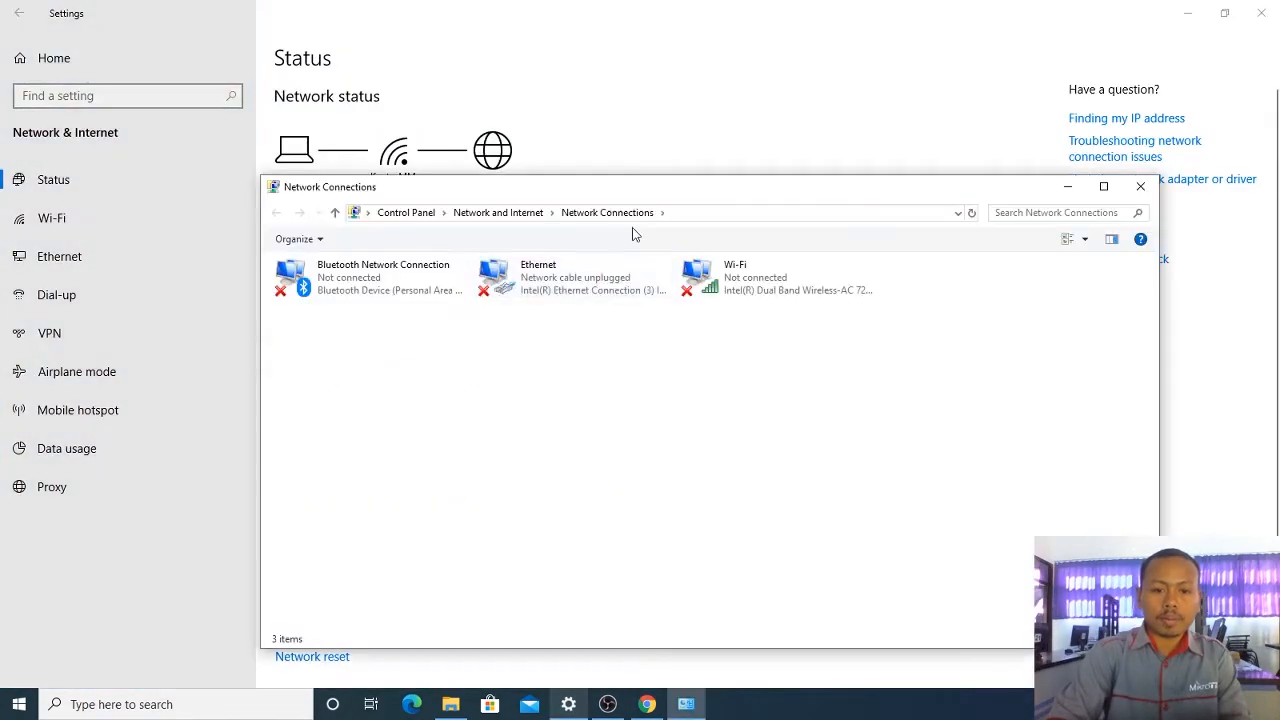
pyautogui.rightClick(763, 288)
pyautogui.click(777, 292)
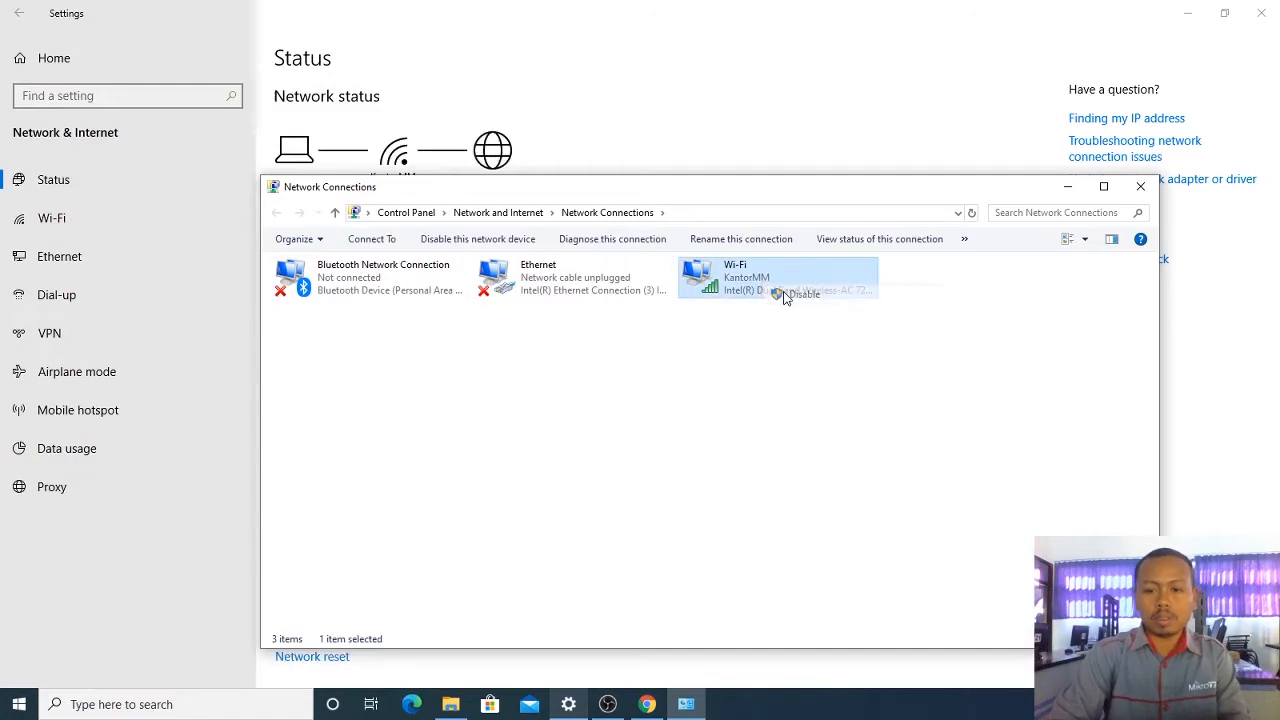
pyautogui.click(740, 362)
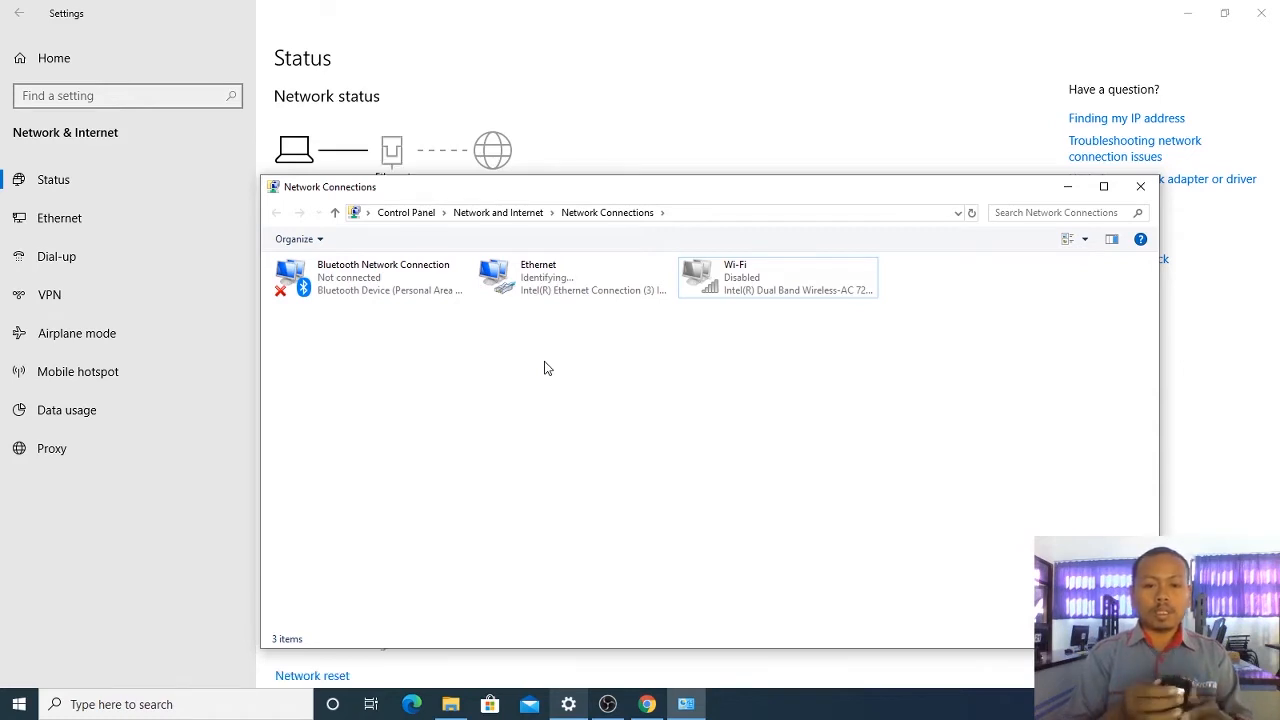
pyautogui.click(580, 286)
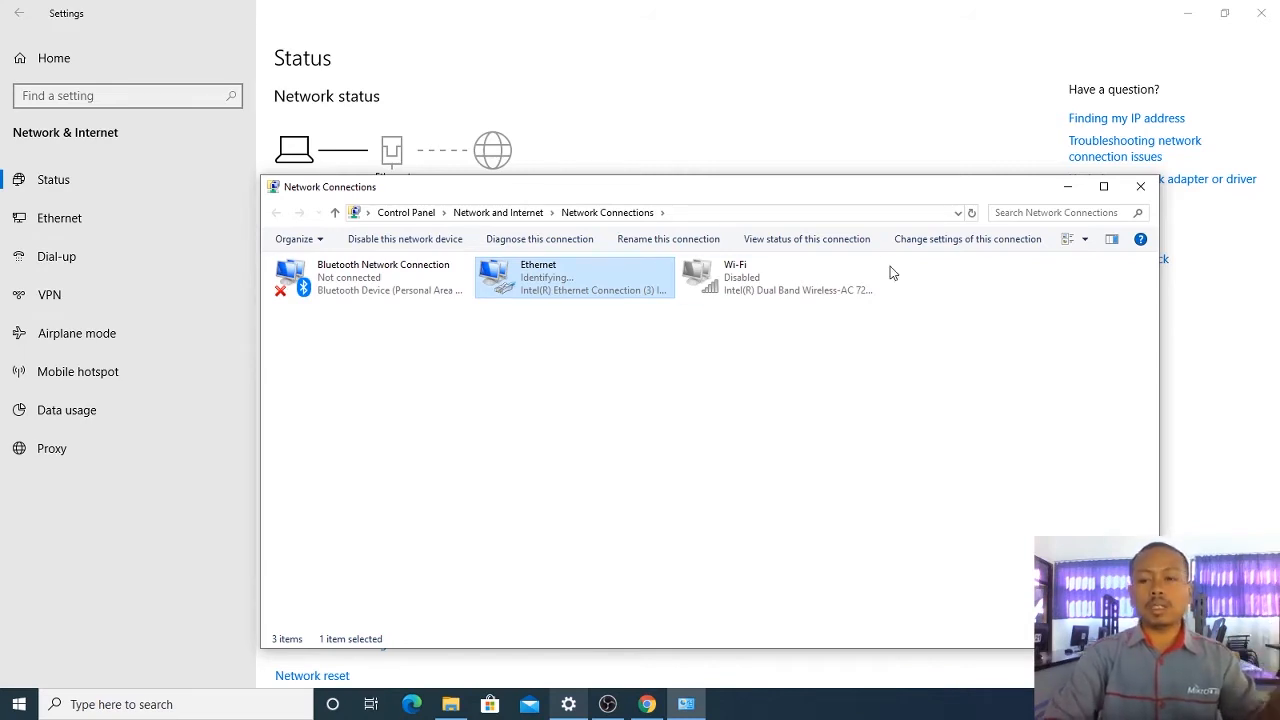
pyautogui.click(1189, 9)
pyautogui.click(1189, 9)
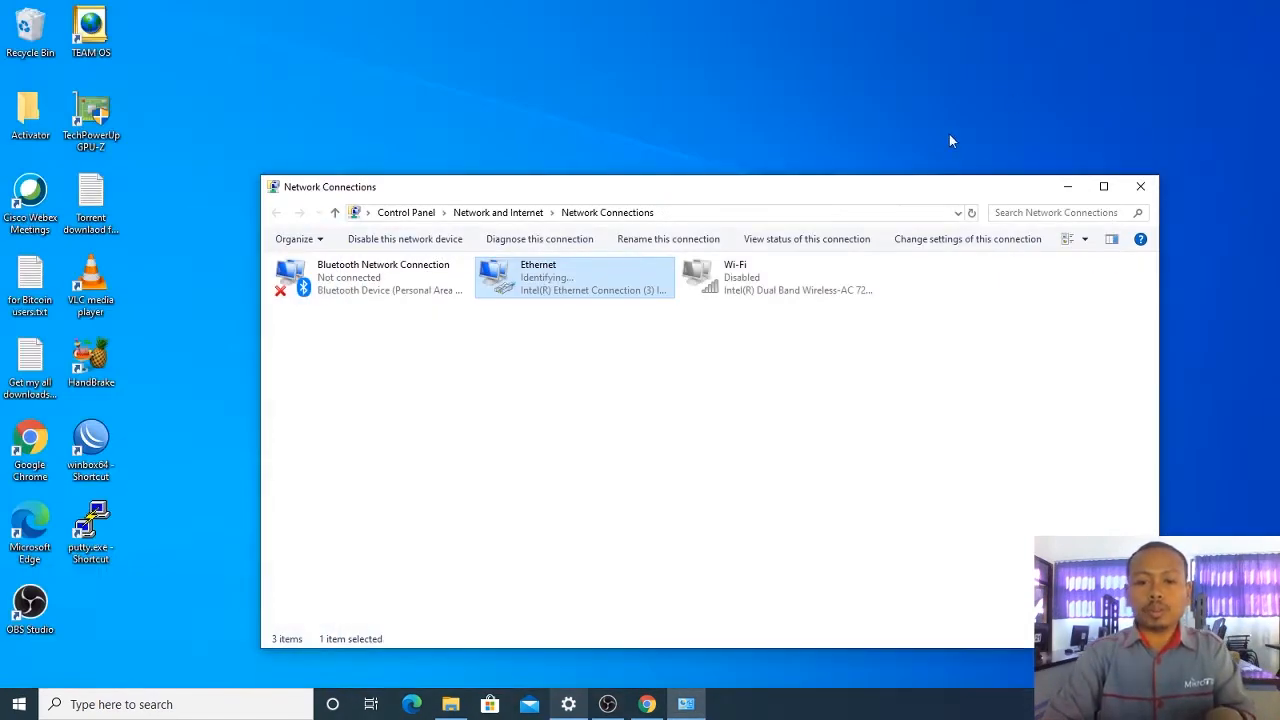
# Step: Close Network Connections, start WinBox and refresh the Neighbors list
pyautogui.click(1139, 188)
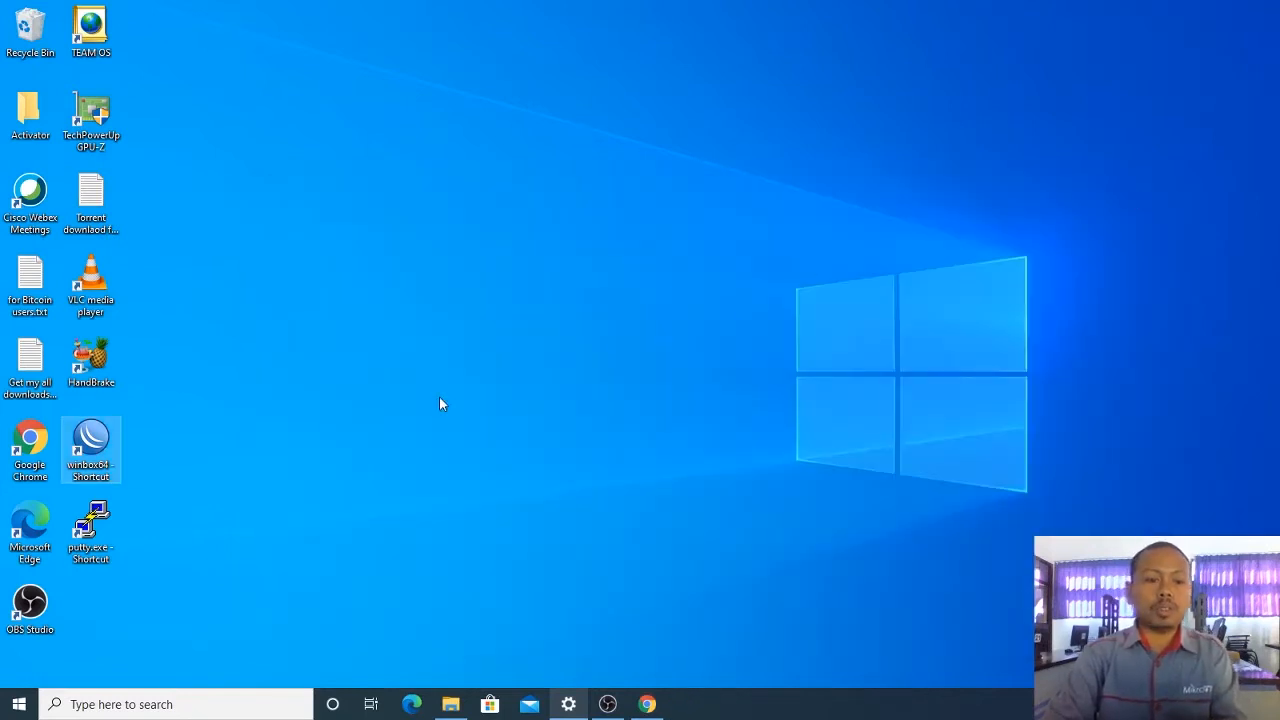
pyautogui.doubleClick(91, 445)
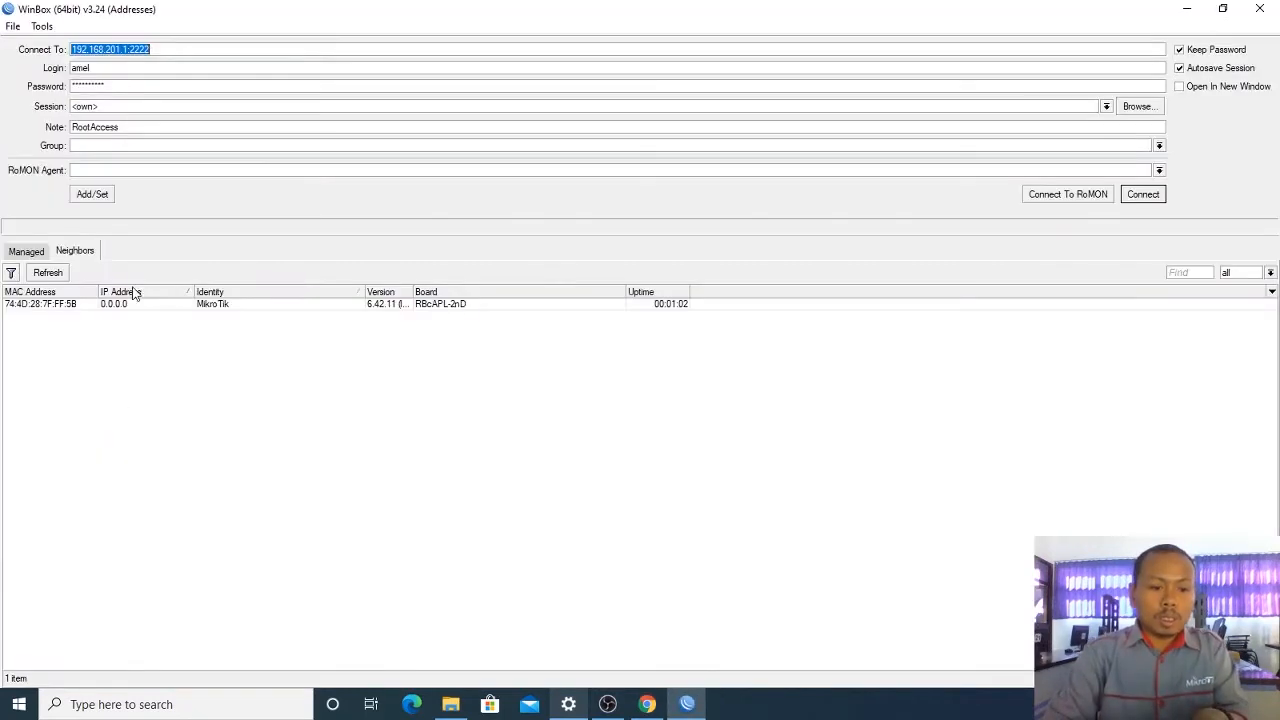
pyautogui.click(55, 276)
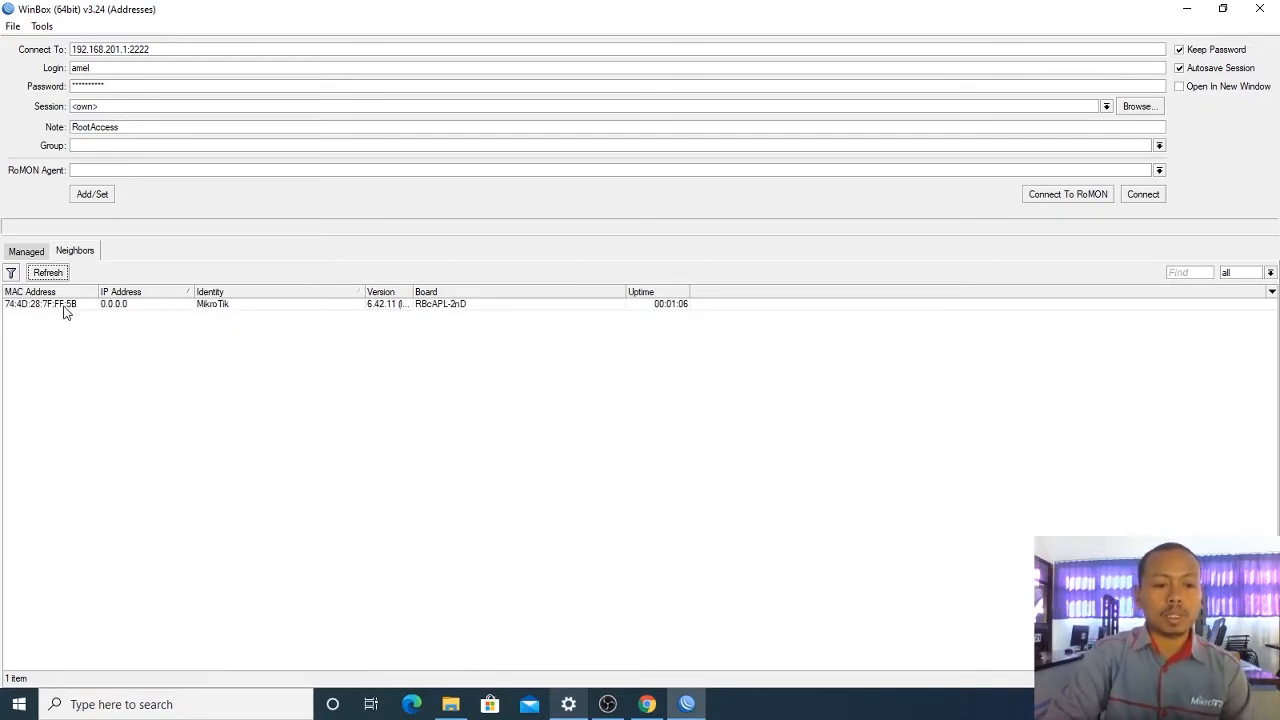
# Step: Select the MikroTik router by MAC, clear the password, and connect as admin
pyautogui.press('Tab')
pyautogui.click(149, 85)
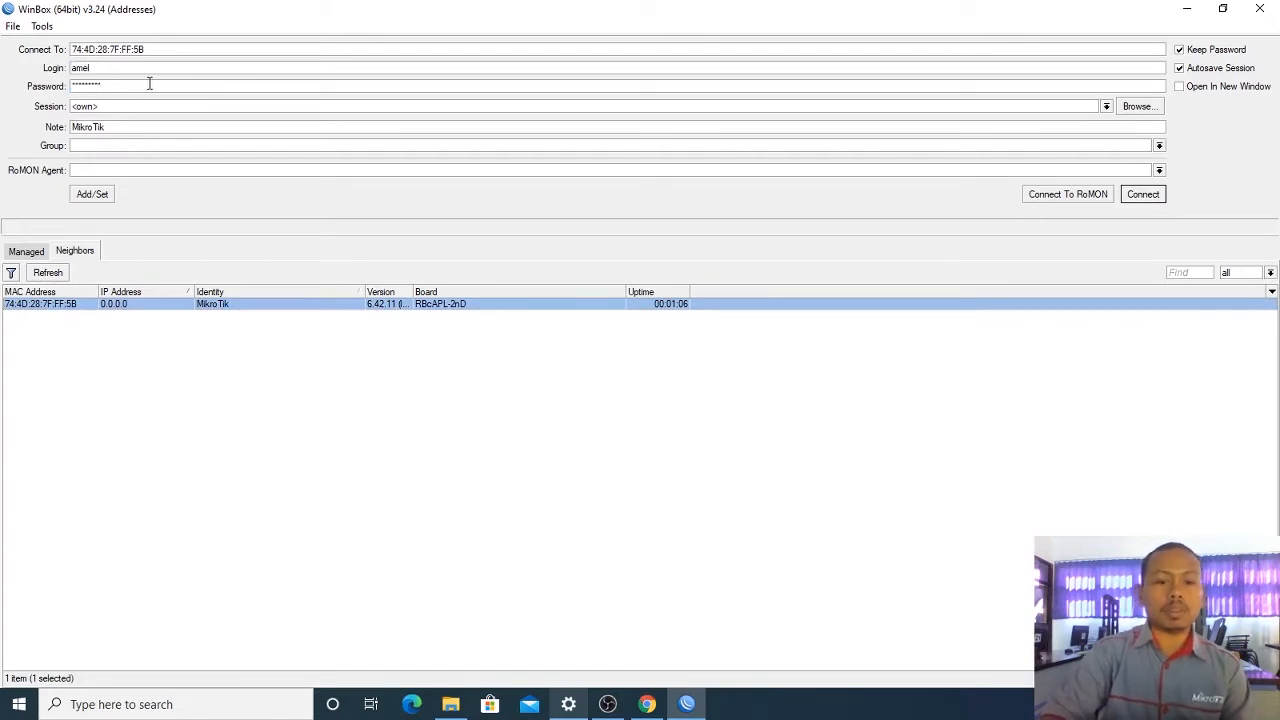
pyautogui.press('BackSpace')
pyautogui.press('BackSpace')
pyautogui.press('BackSpace')
pyautogui.press('BackSpace')
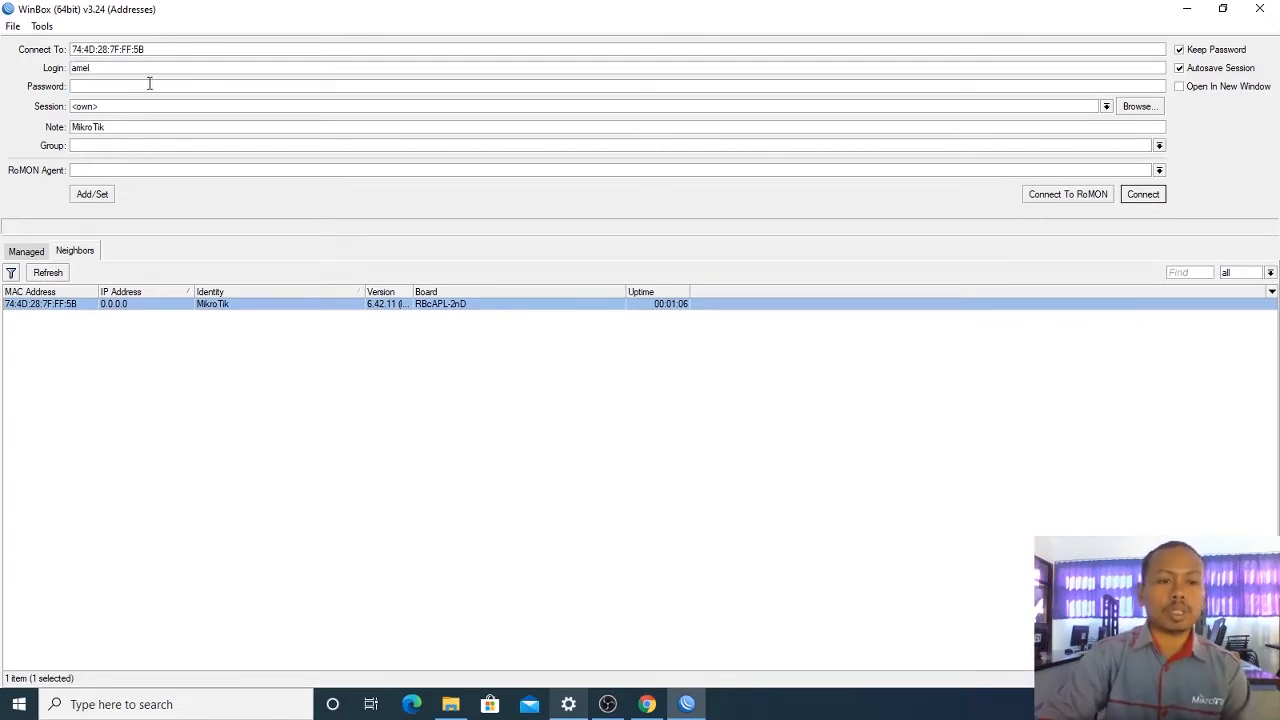
pyautogui.doubleClick(148, 65)
pyautogui.write('admin')
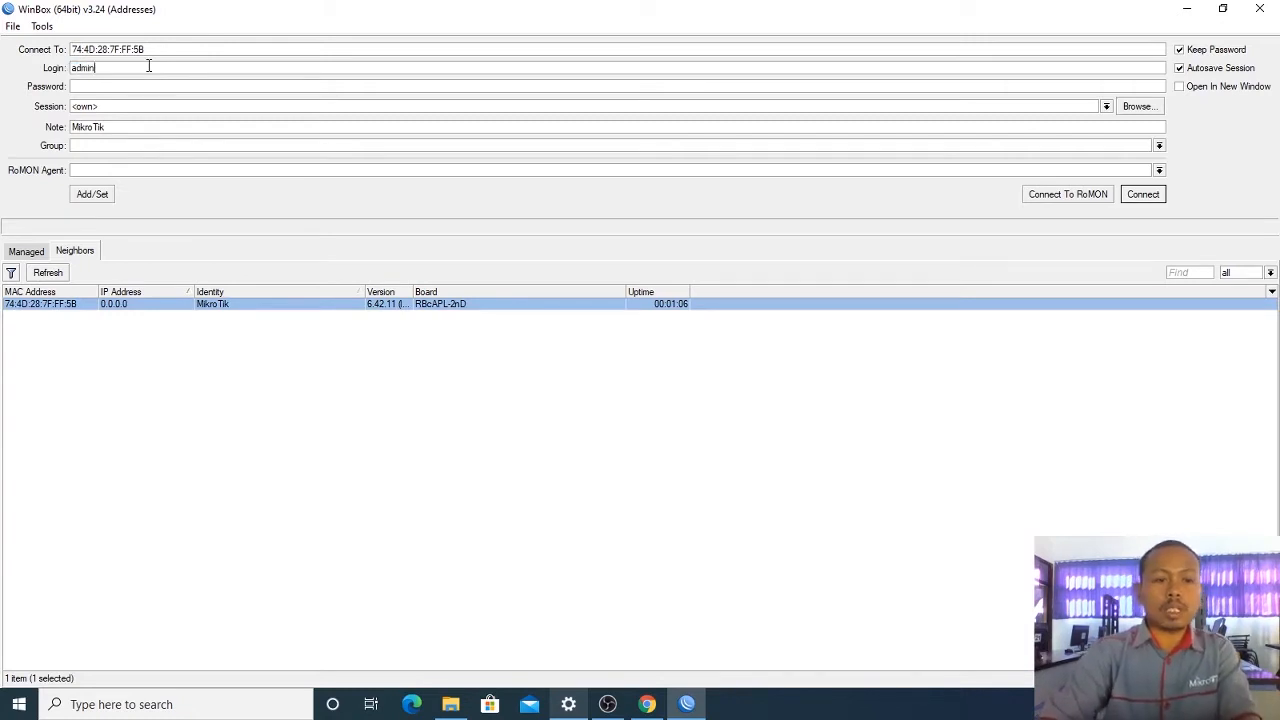
pyautogui.press('Return')
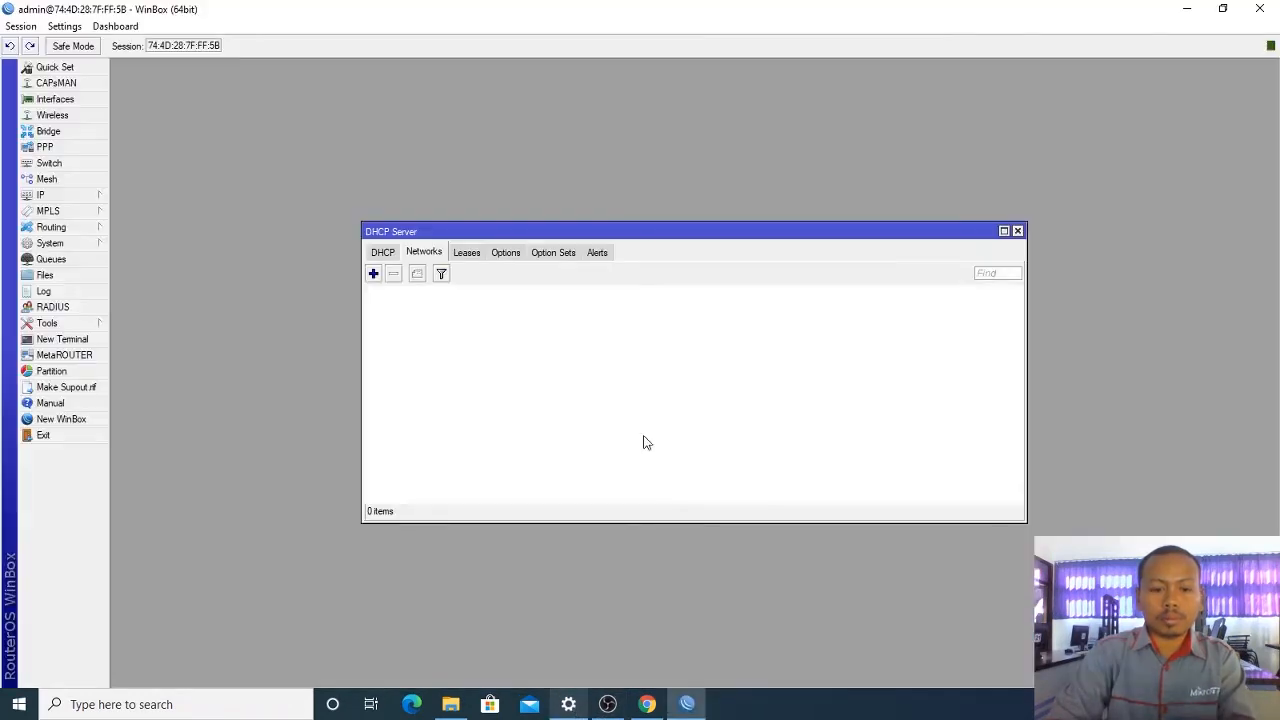
# Step: Close the open DHCP Server, address list and port list windows
pyautogui.click(1017, 231)
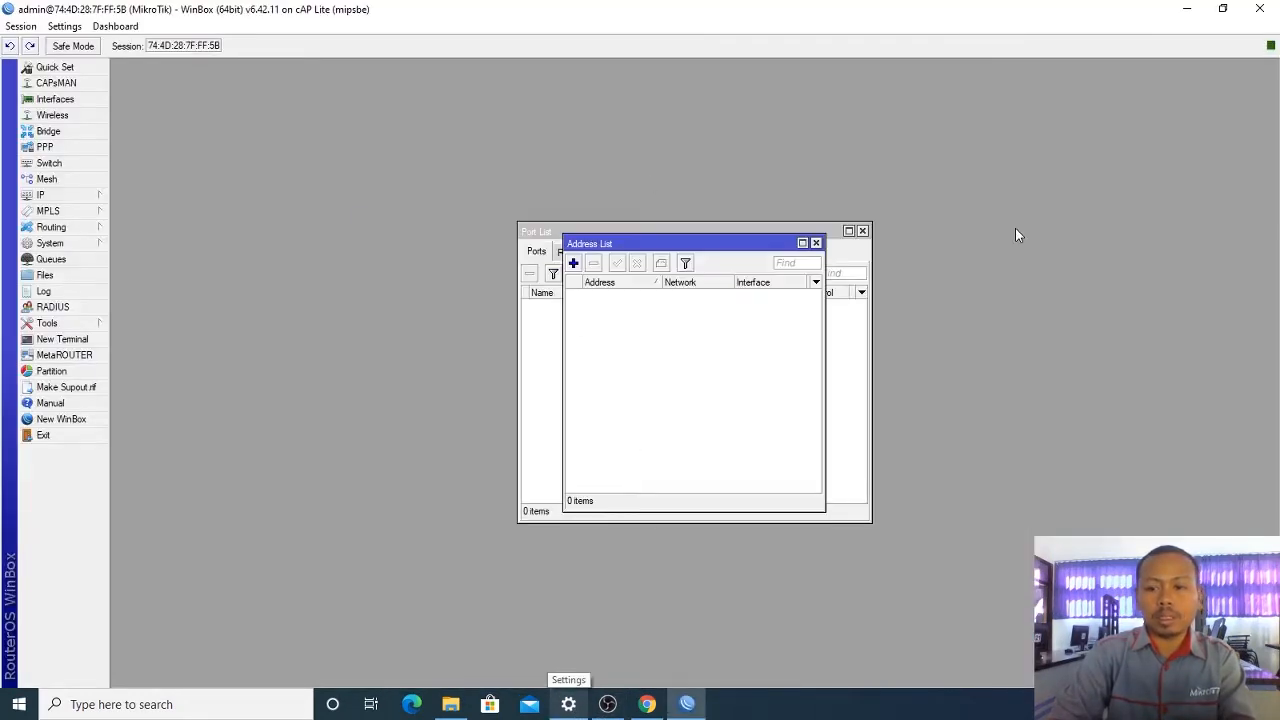
pyautogui.click(816, 243)
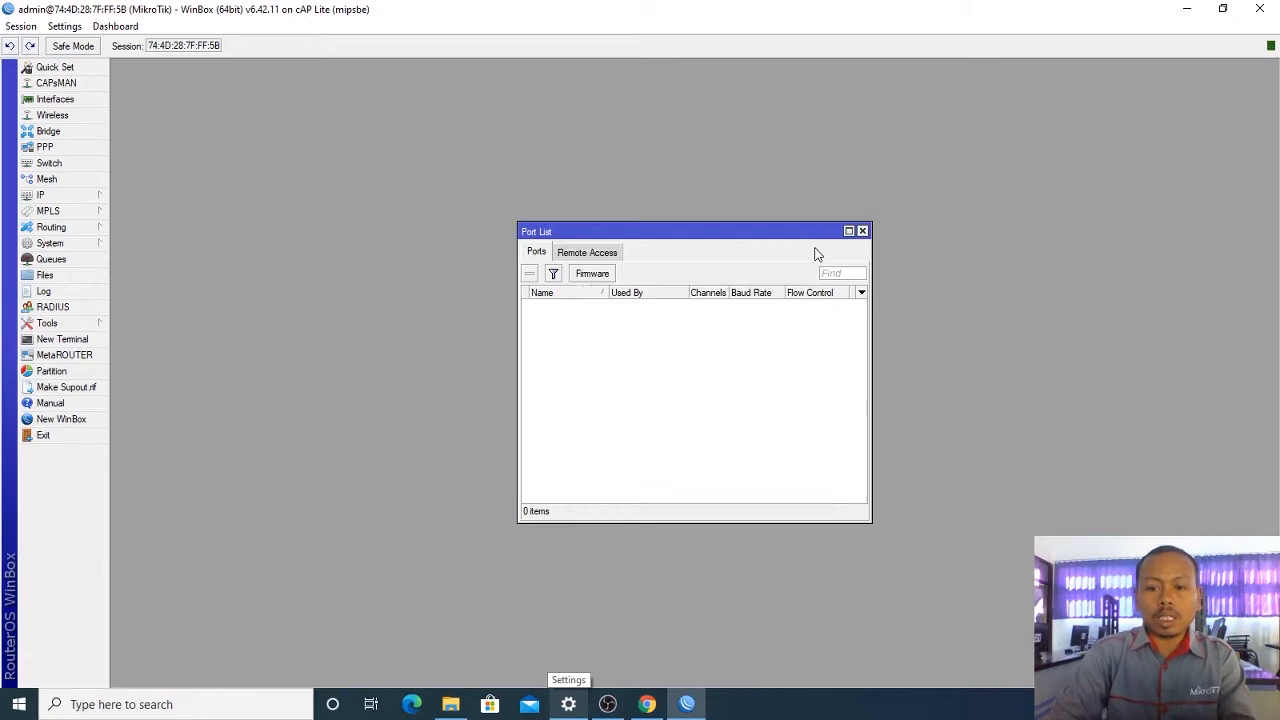
pyautogui.click(863, 231)
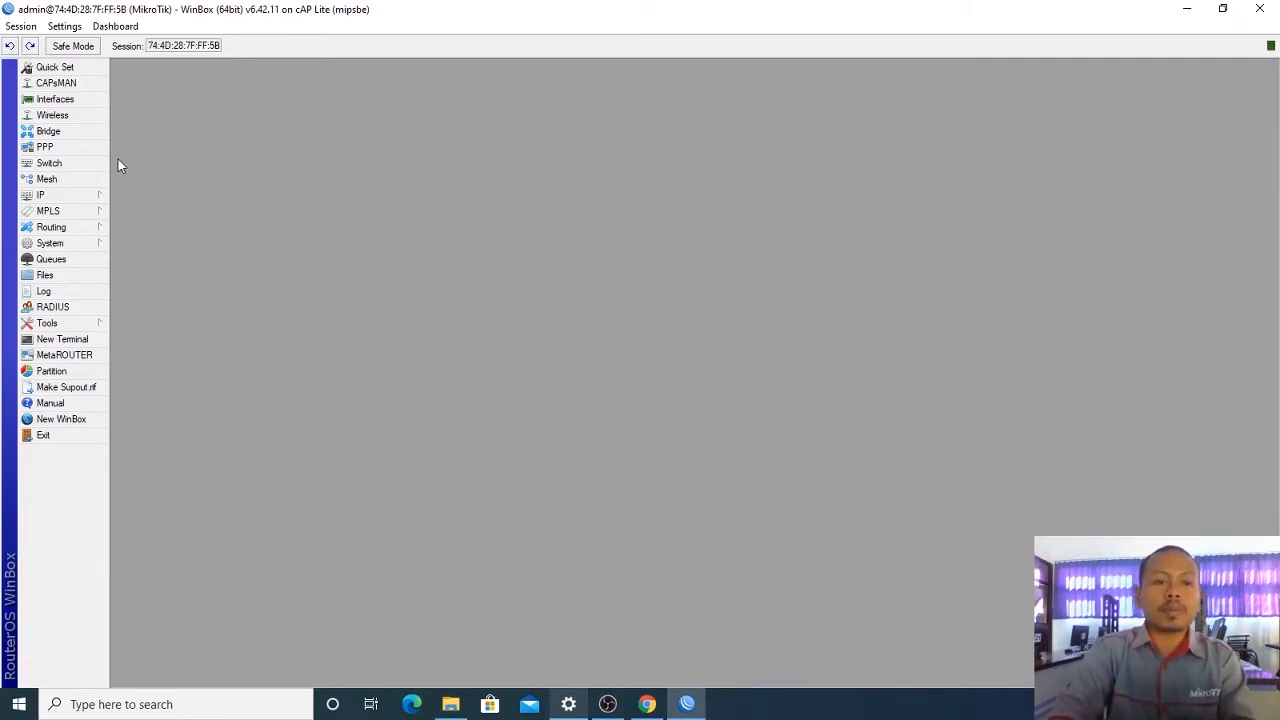
# Step: Open the Interface List and select the bridge interface
pyautogui.click(72, 196)
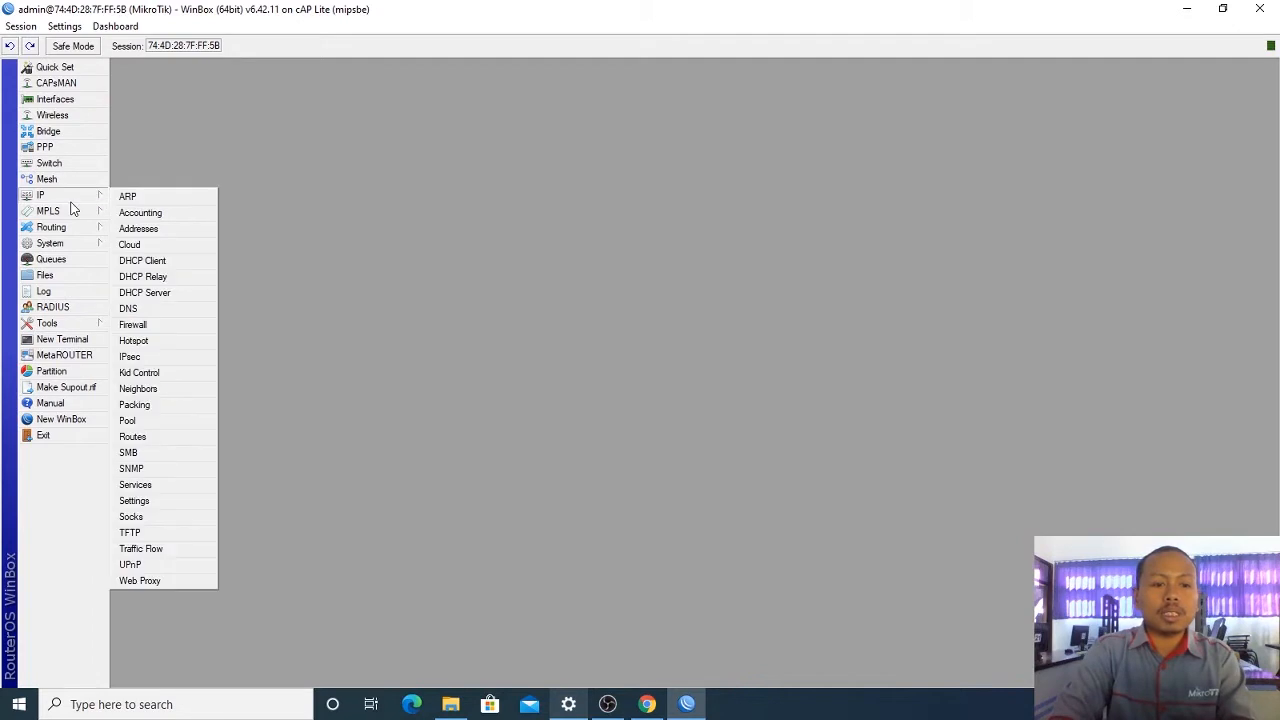
pyautogui.click(55, 99)
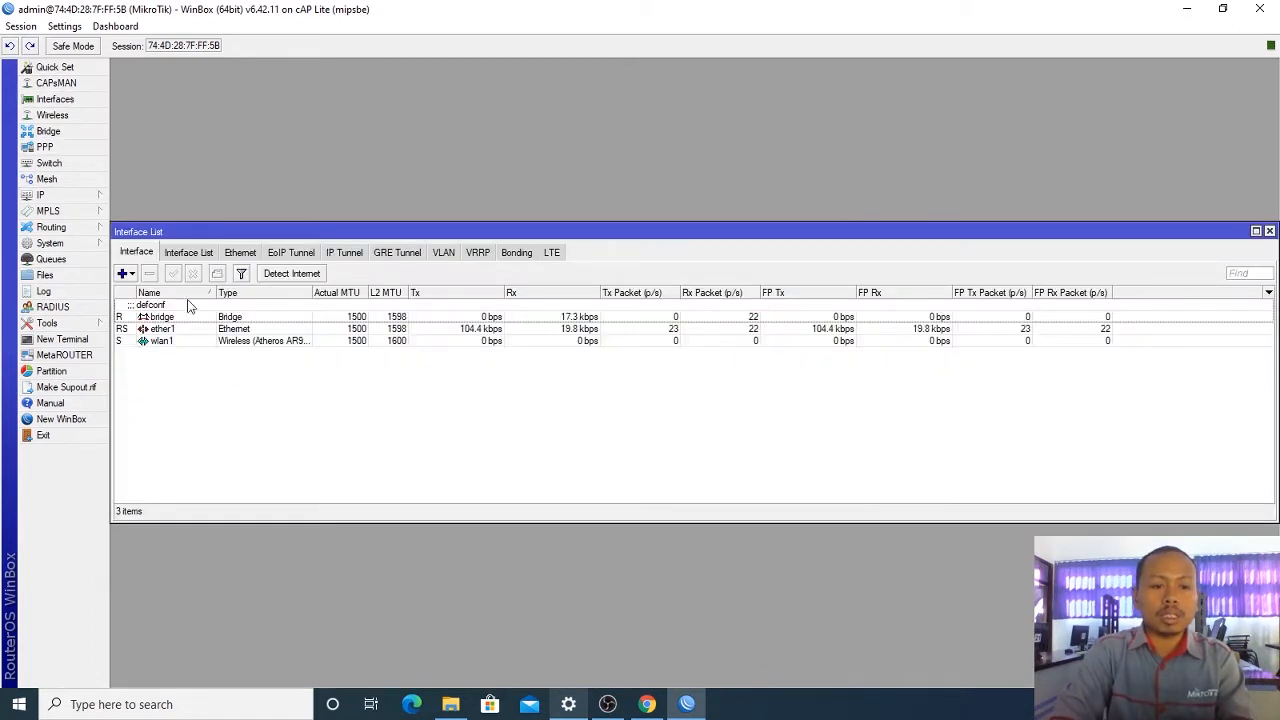
pyautogui.click(187, 306)
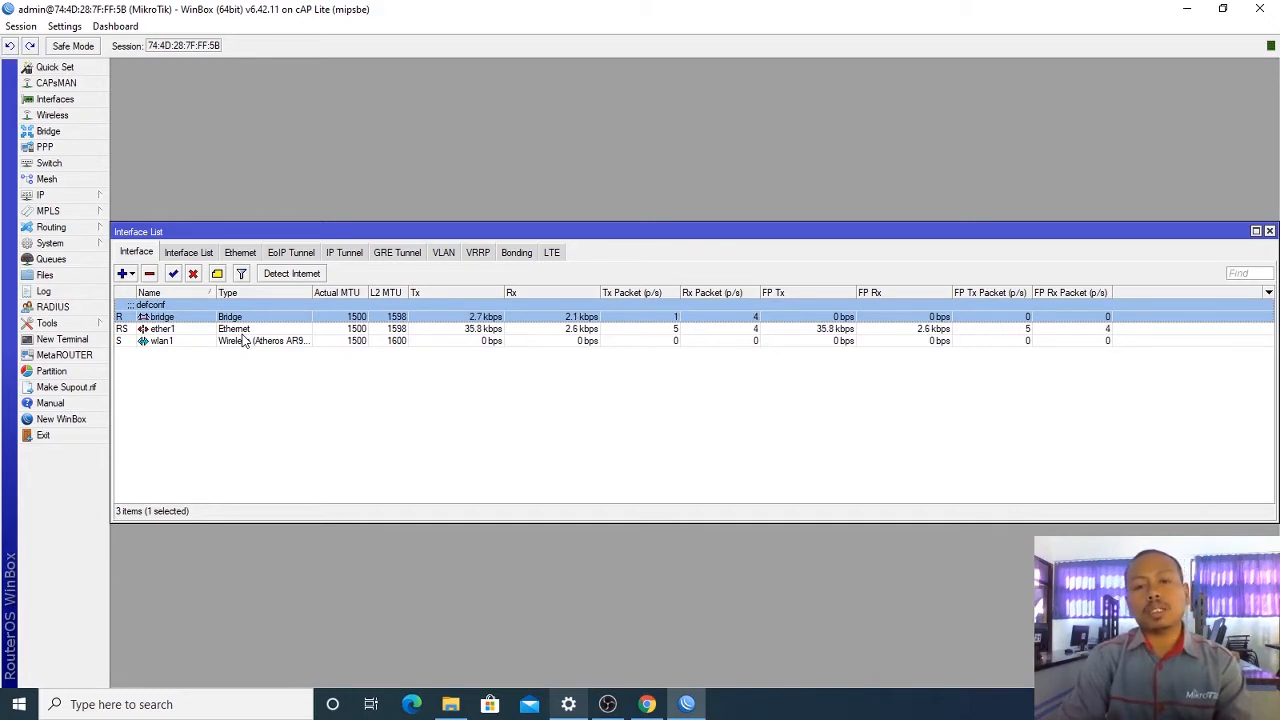
# Step: In a New Terminal, run 'system reset-configuration' and confirm with y
pyautogui.click(97, 342)
pyautogui.write('sys')
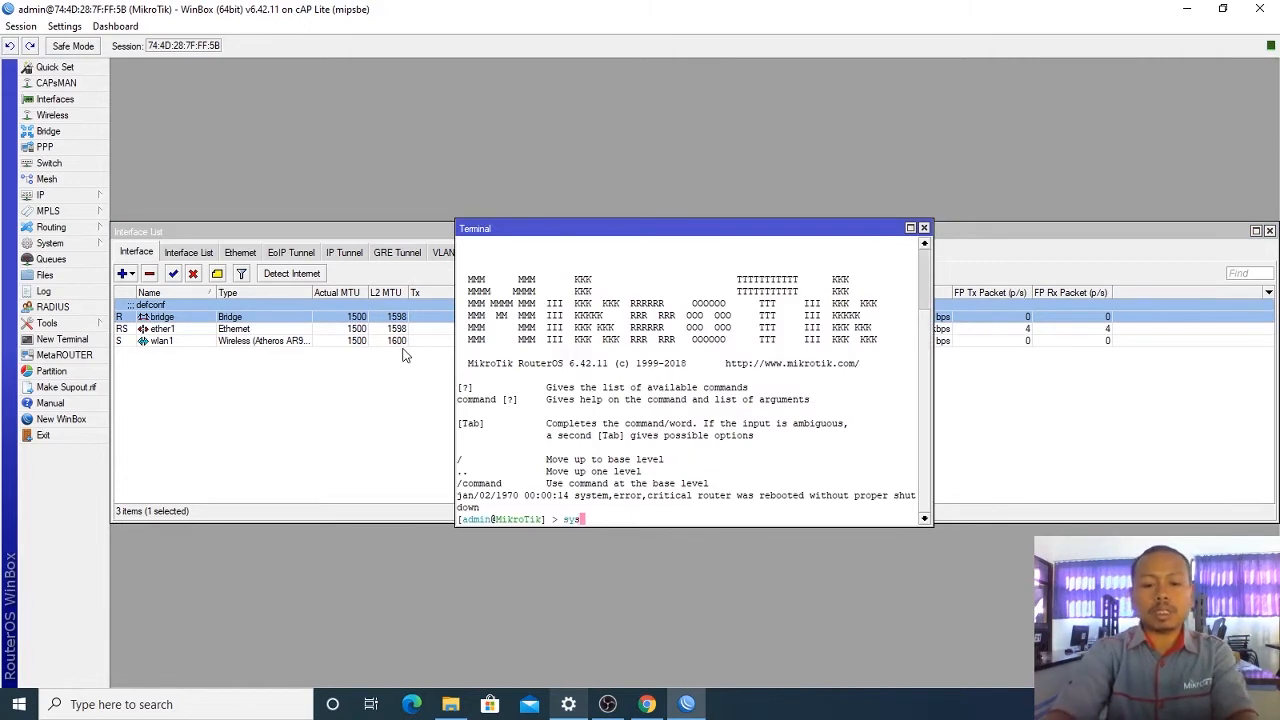
pyautogui.write('tem rese')
pyautogui.press('Tab')
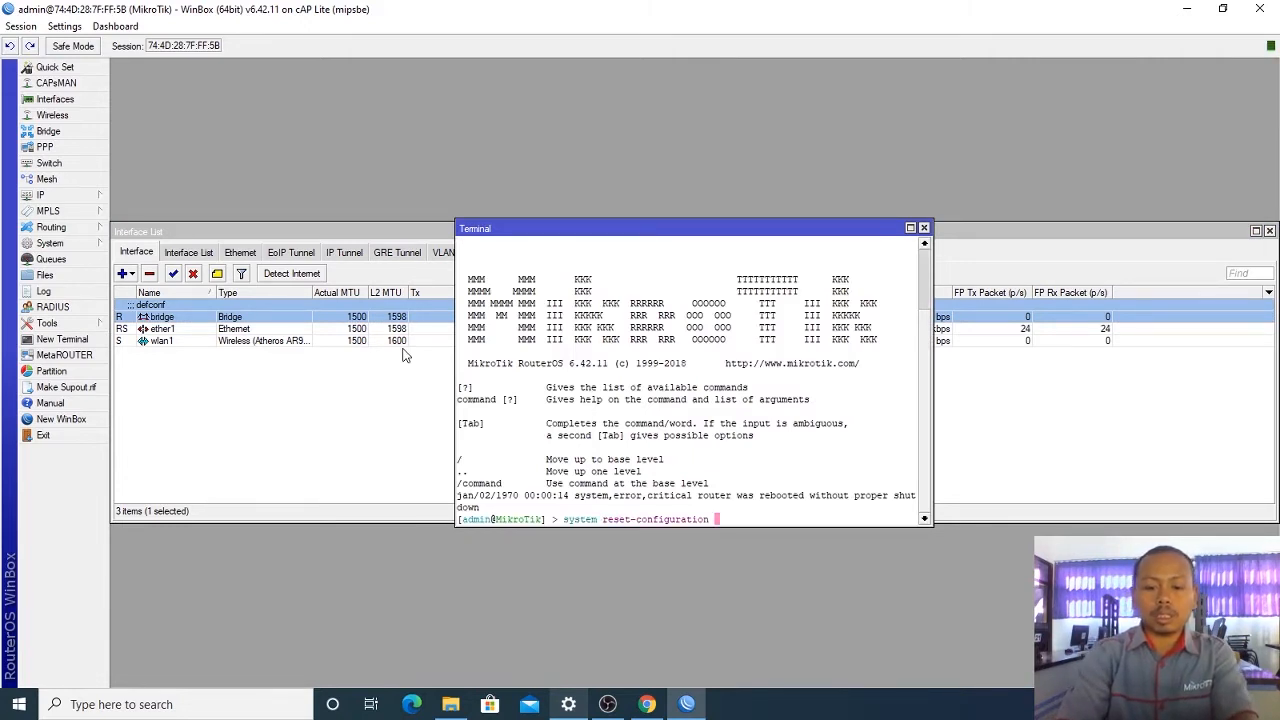
pyautogui.press('Return')
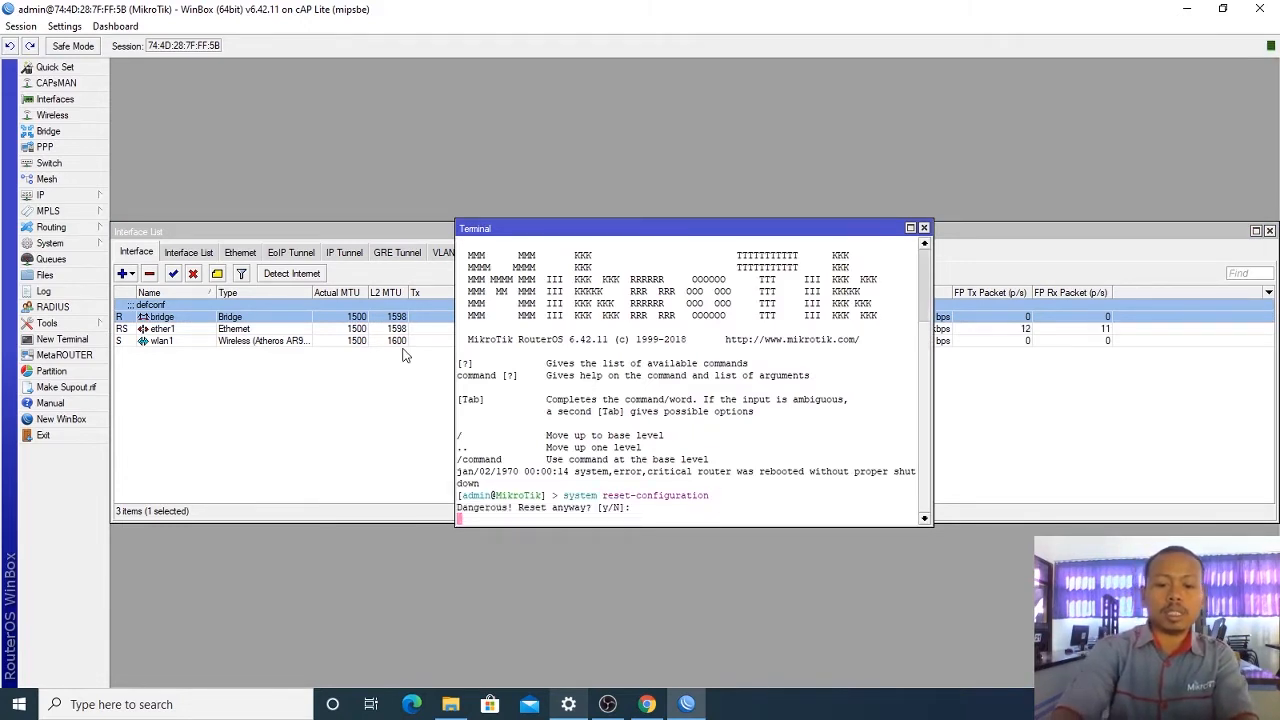
pyautogui.write('y')
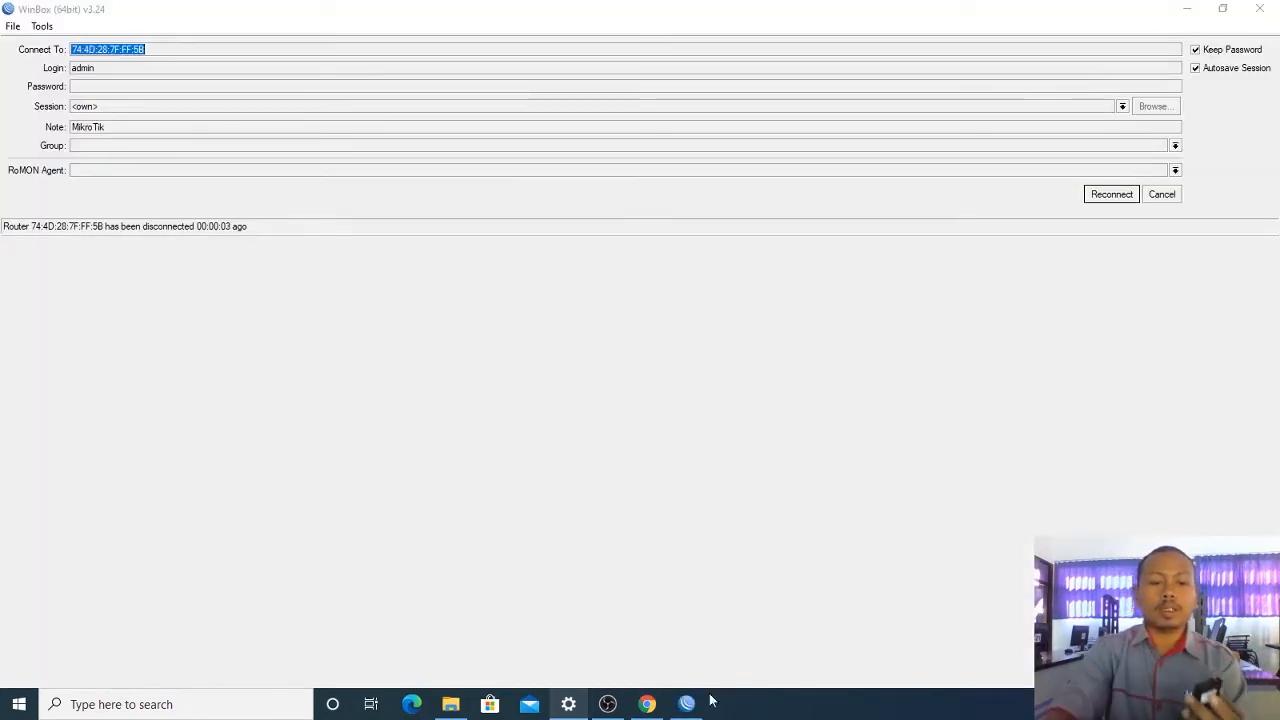
# Step: Cancel the reconnect prompt, refresh Neighbors until the reset router appears, and select it
pyautogui.click(1163, 194)
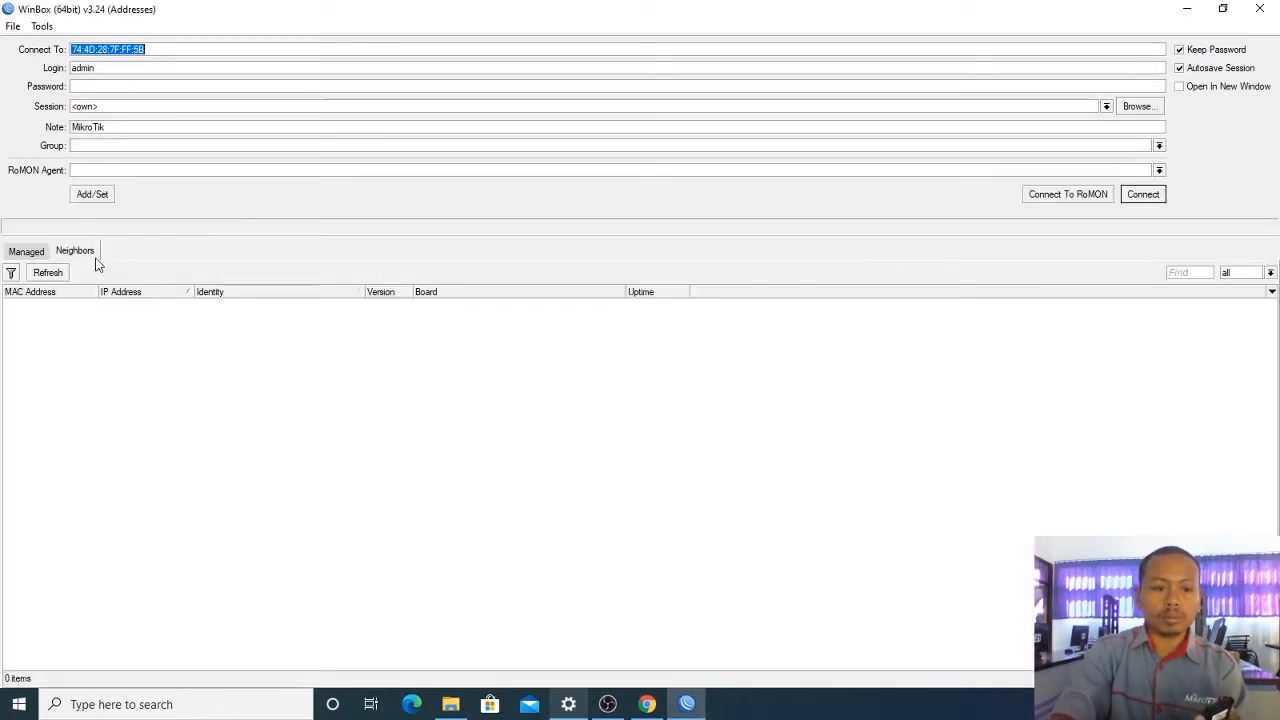
pyautogui.click(50, 273)
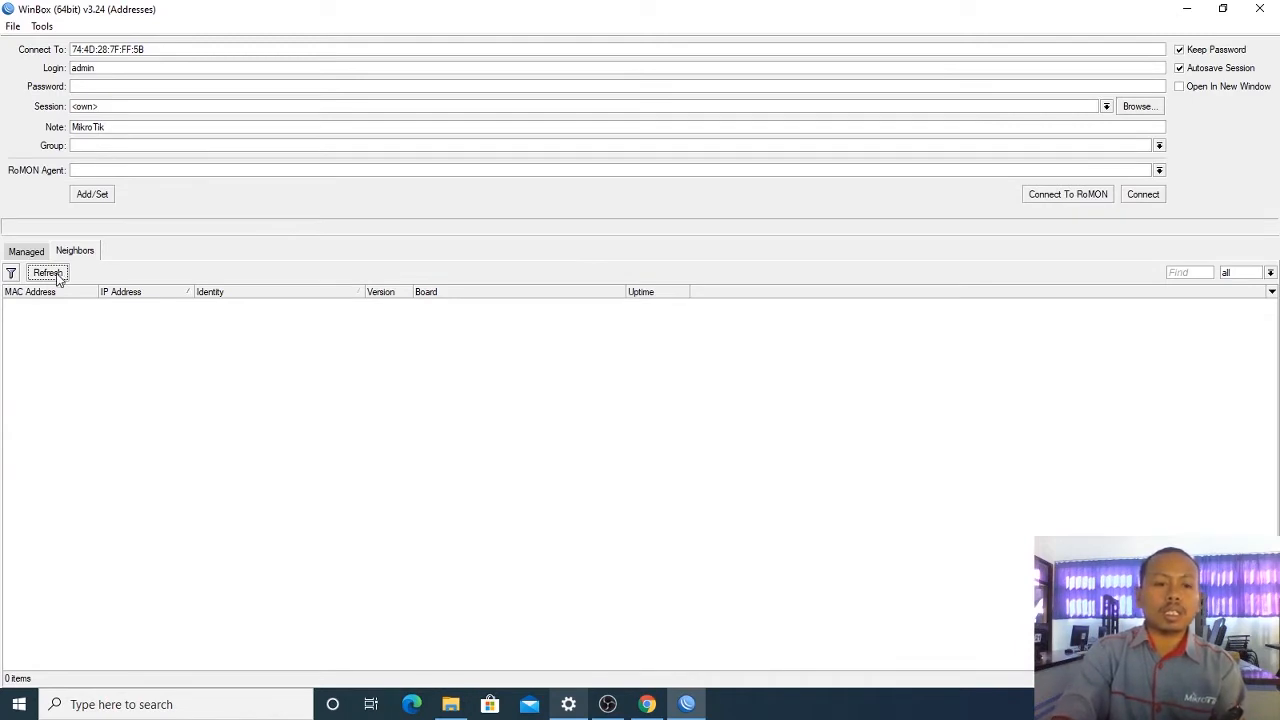
pyautogui.click(57, 276)
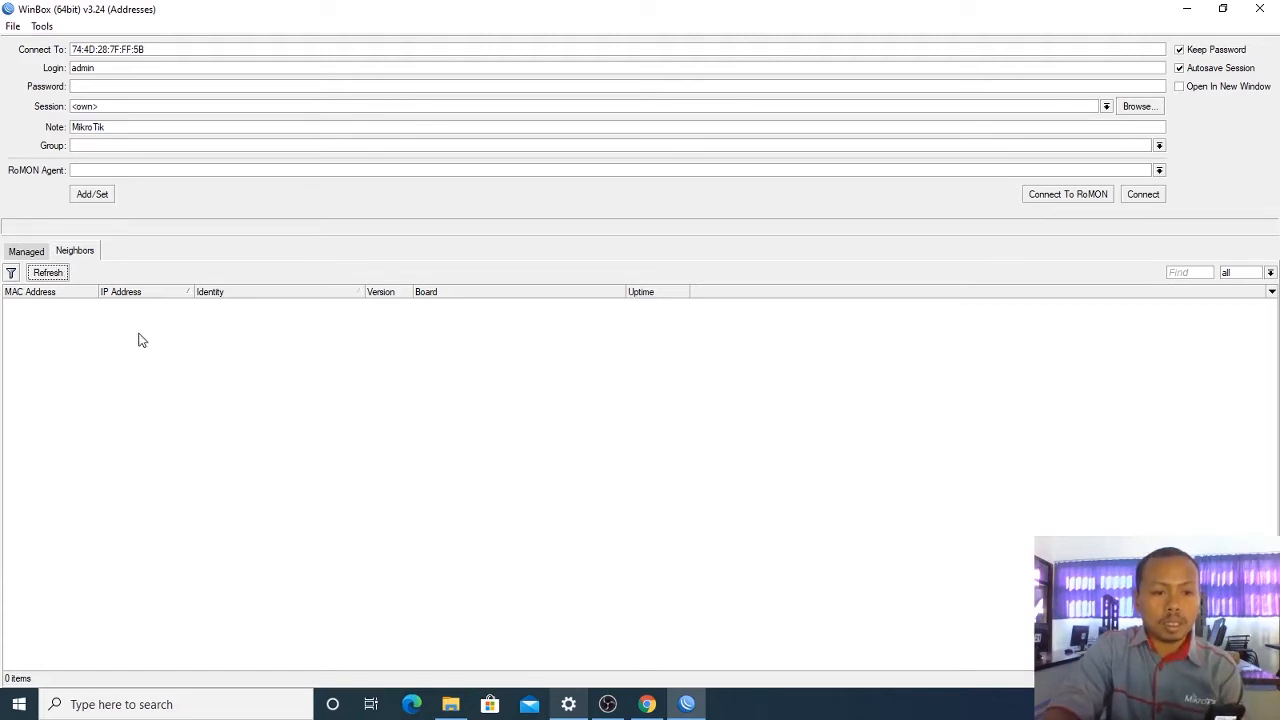
pyautogui.click(57, 278)
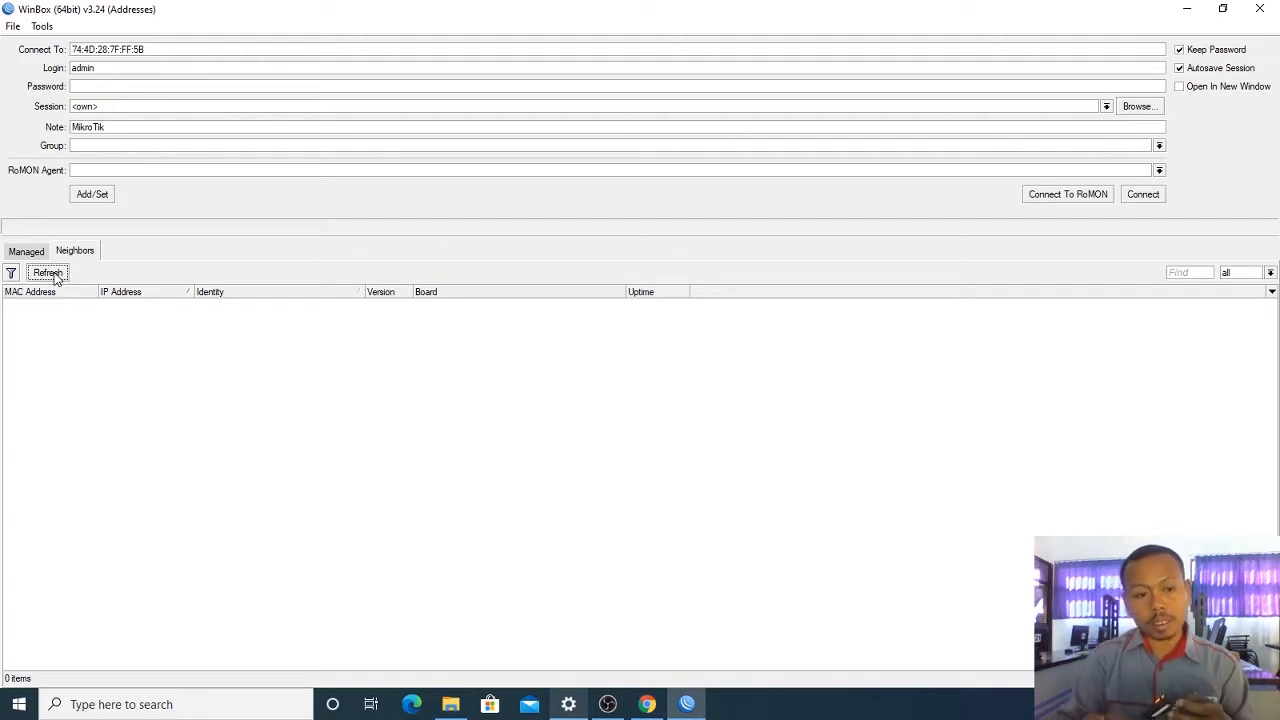
pyautogui.click(55, 276)
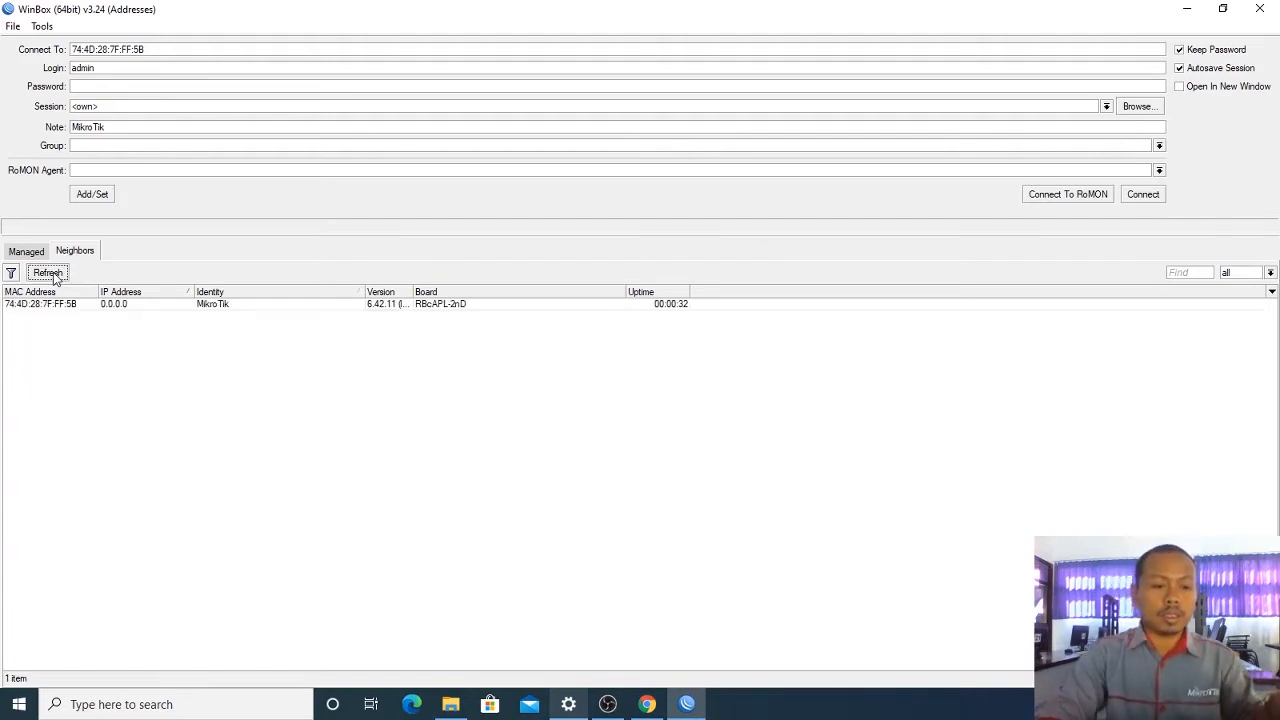
pyautogui.click(52, 304)
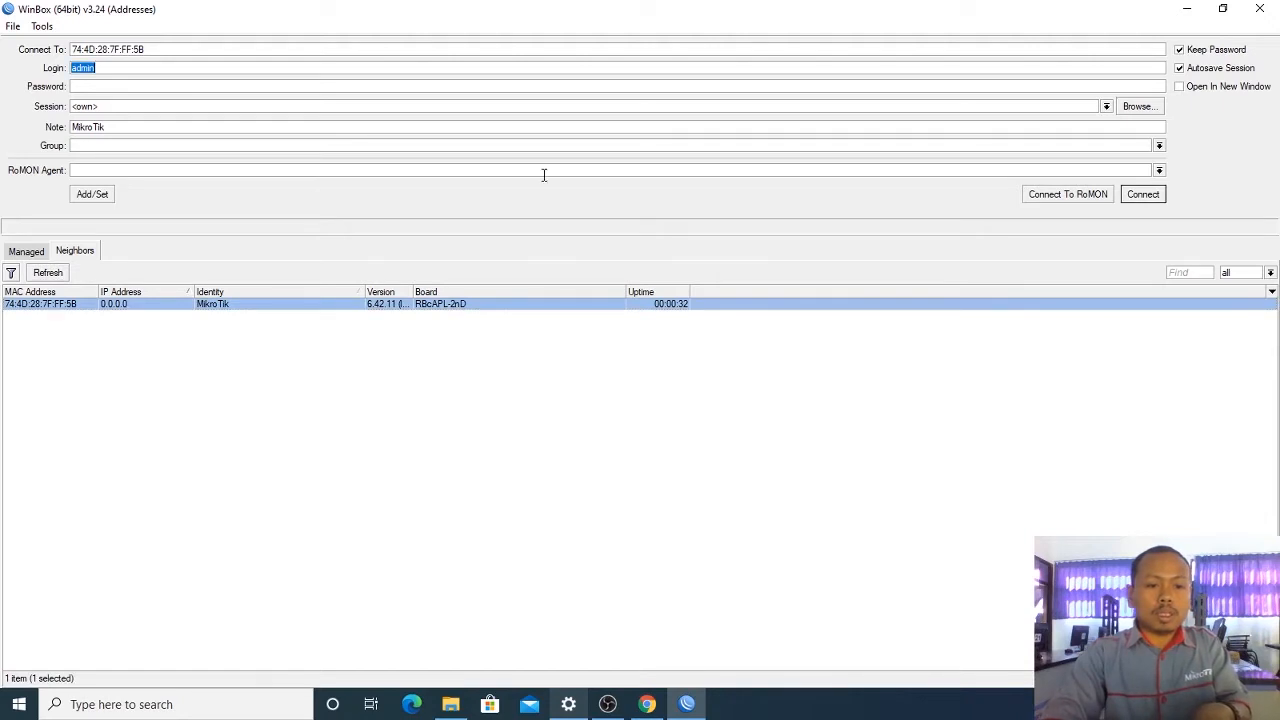
# Step: Connect to the reset router, choose Remove Configuration, and close the Terminal
pyautogui.click(1146, 195)
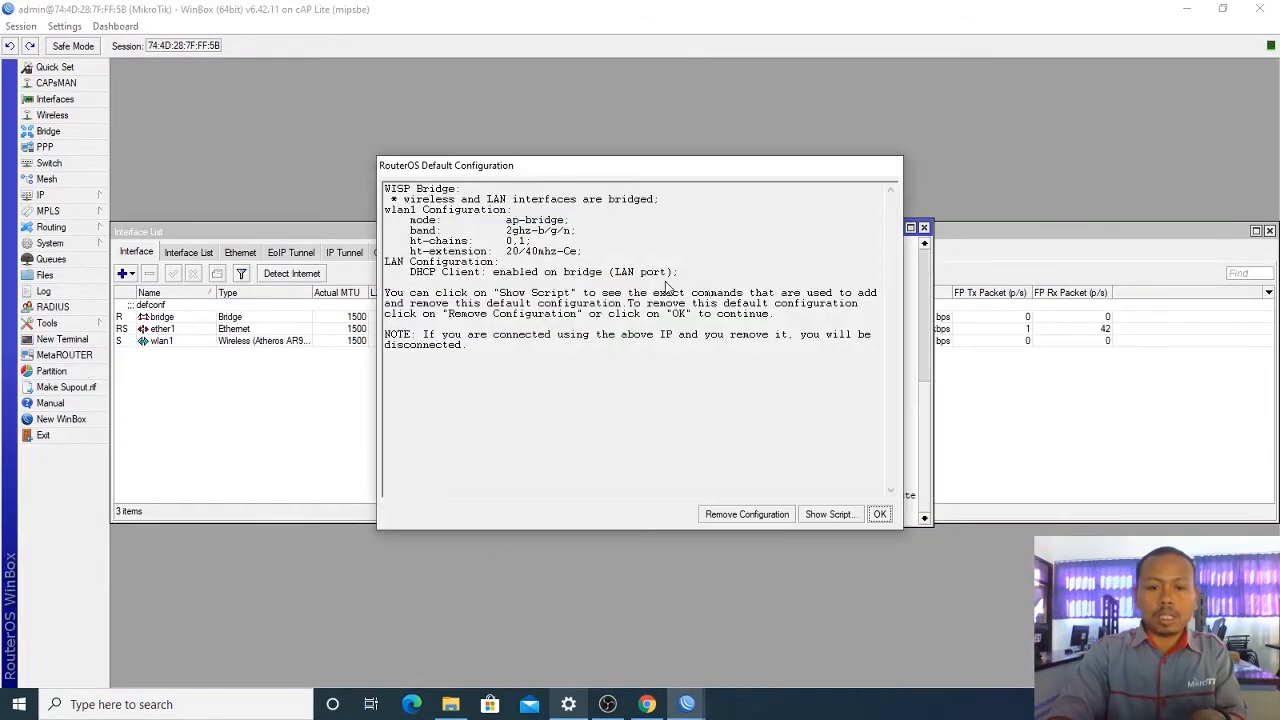
pyautogui.moveTo(725, 172); pyautogui.dragTo(588, 90)
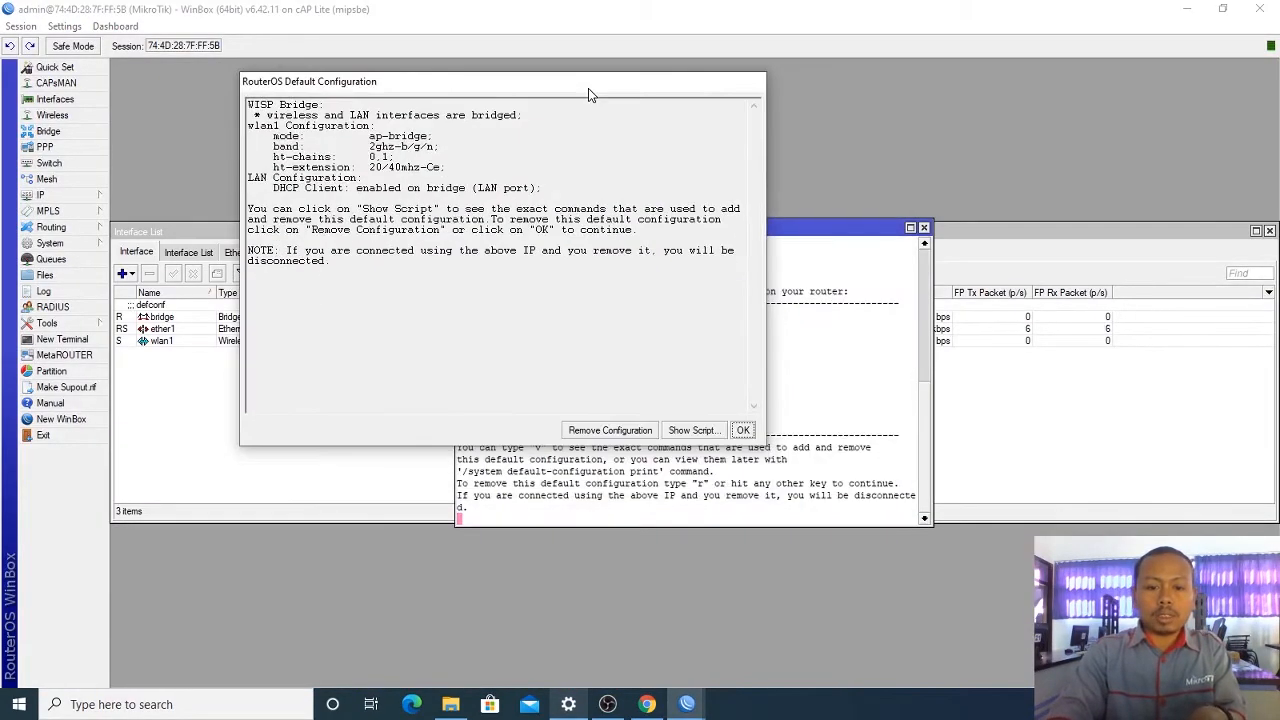
pyautogui.click(623, 432)
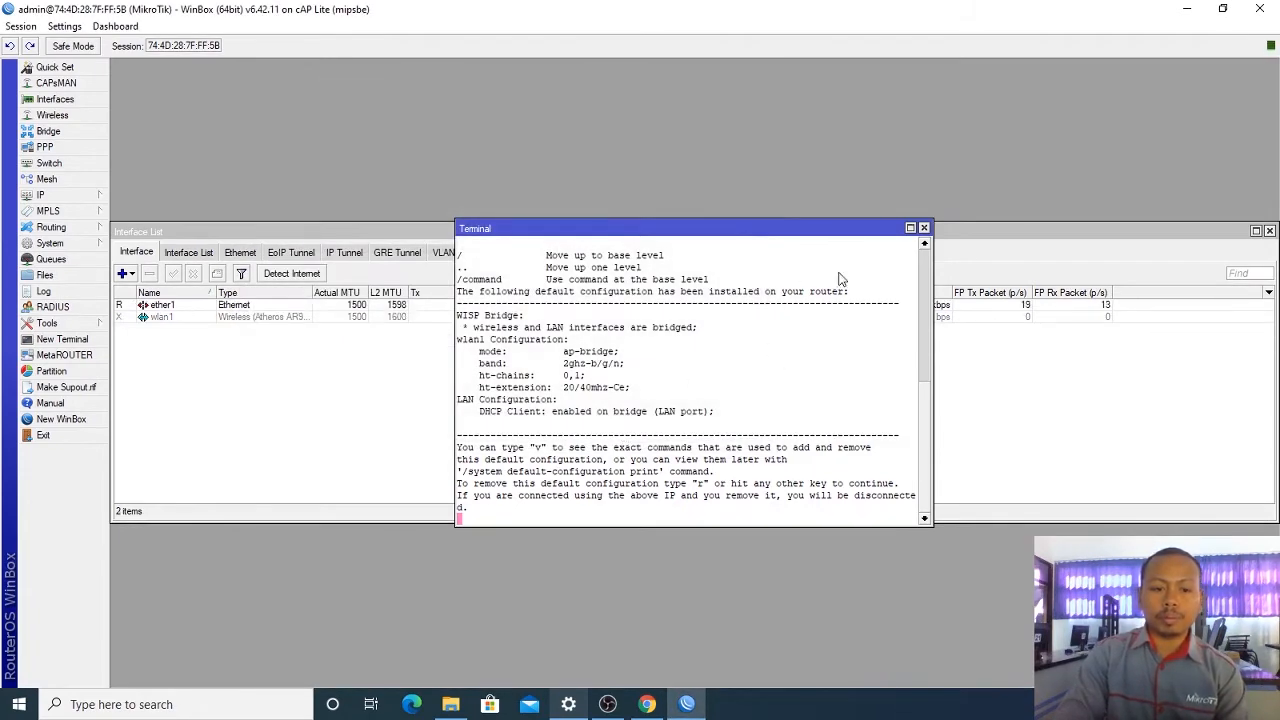
pyautogui.click(924, 228)
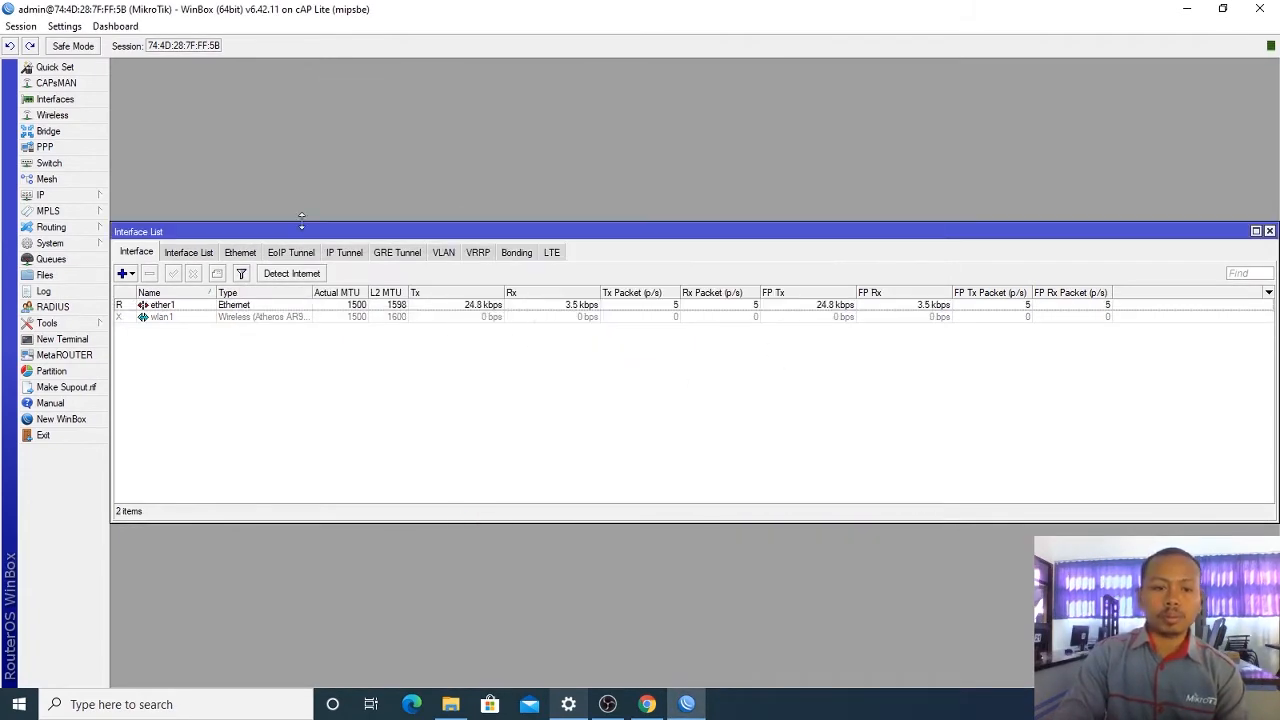
# Step: Check the interfaces, then open the Bridge and IP Addresses lists, both still empty
pyautogui.click(70, 196)
pyautogui.click(88, 99)
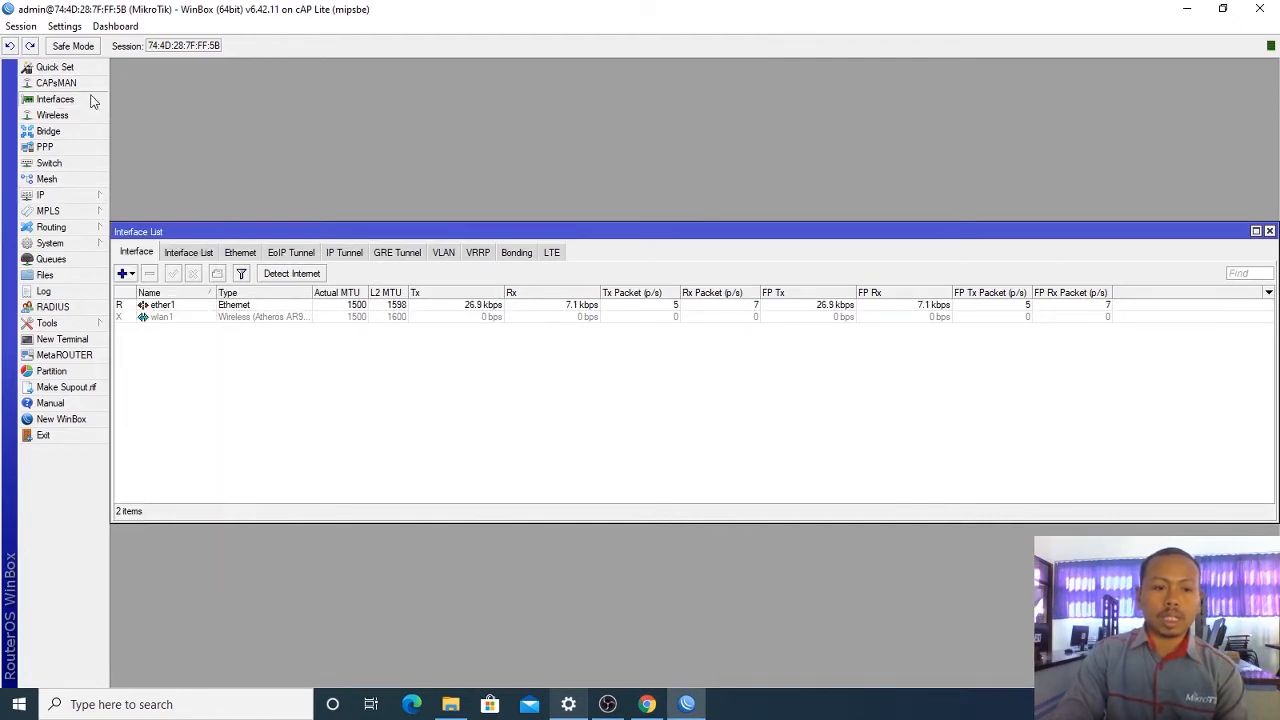
pyautogui.click(171, 306)
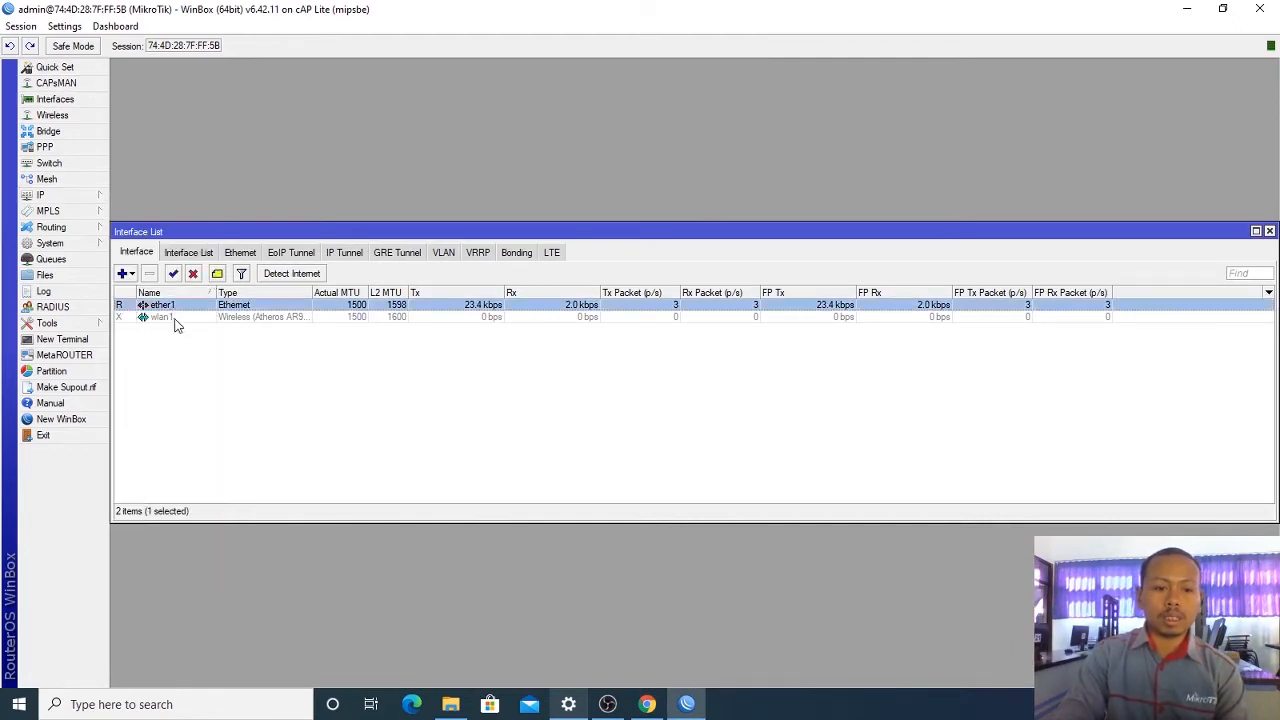
pyautogui.click(174, 317)
pyautogui.click(70, 133)
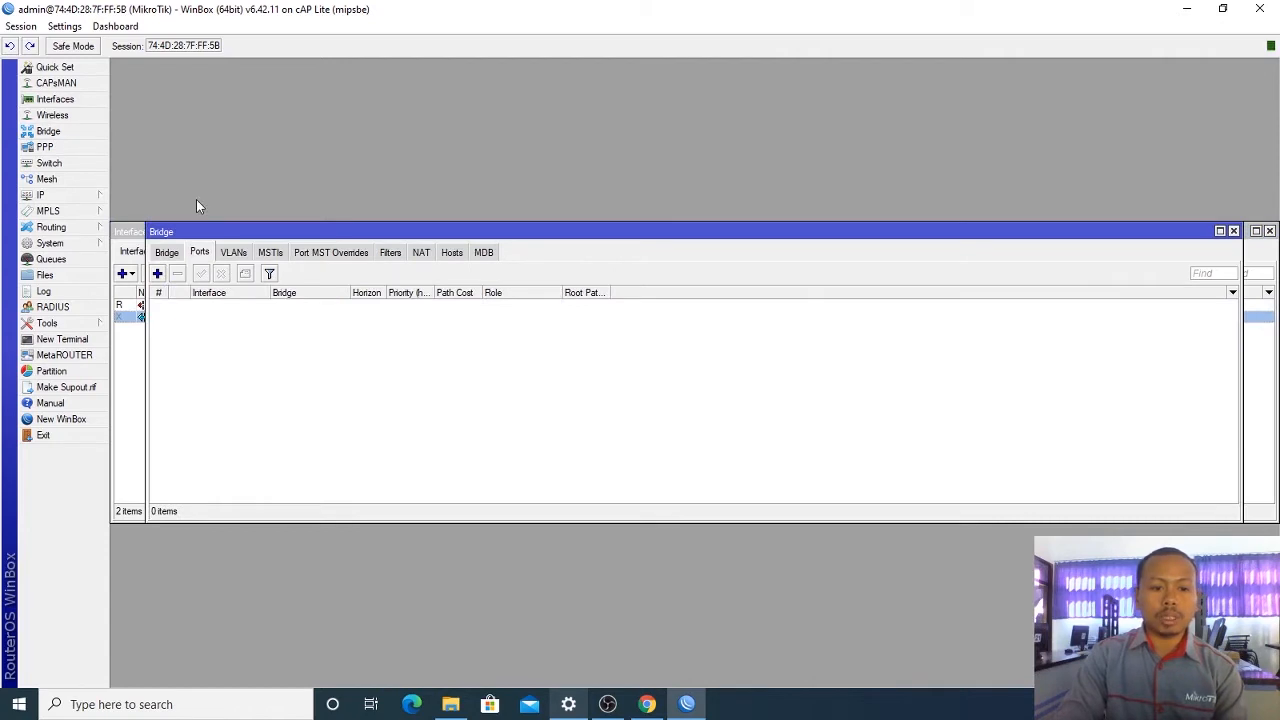
pyautogui.click(78, 194)
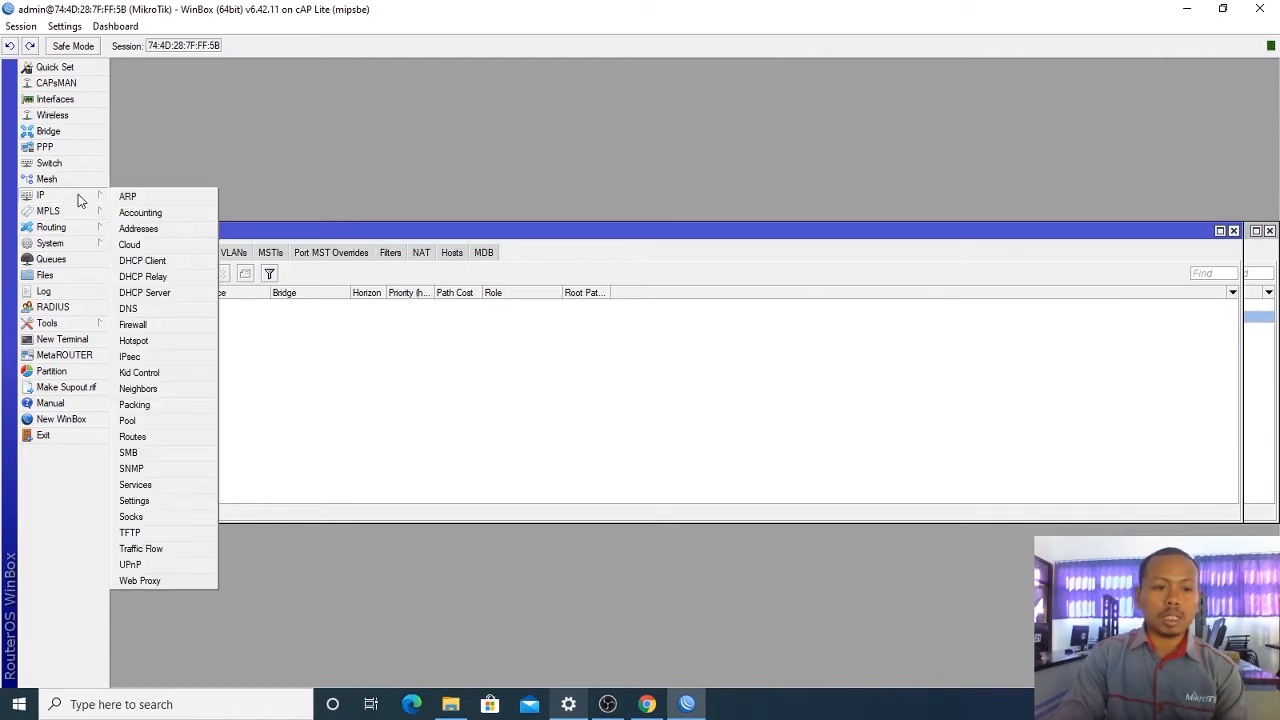
pyautogui.click(155, 229)
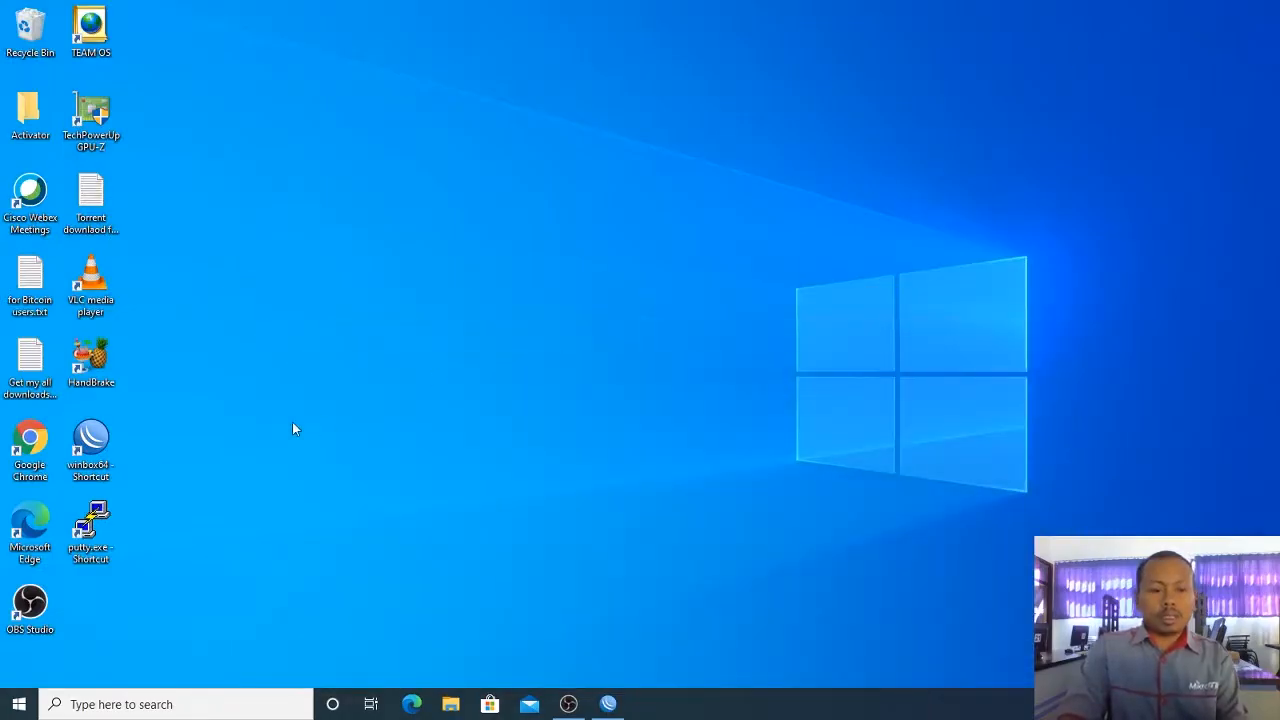
# Step: Relaunch WinBox and log into the discovered neighbour router as admin with a blank password
pyautogui.doubleClick(90, 443)
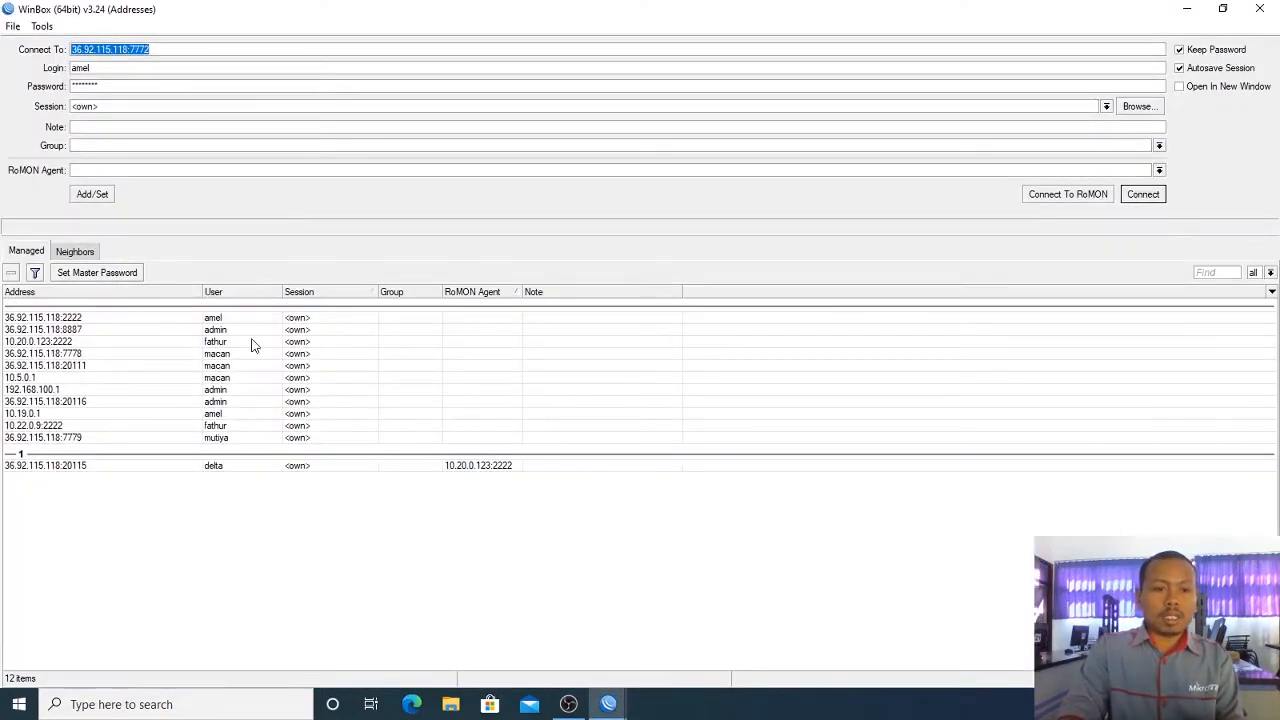
pyautogui.click(75, 255)
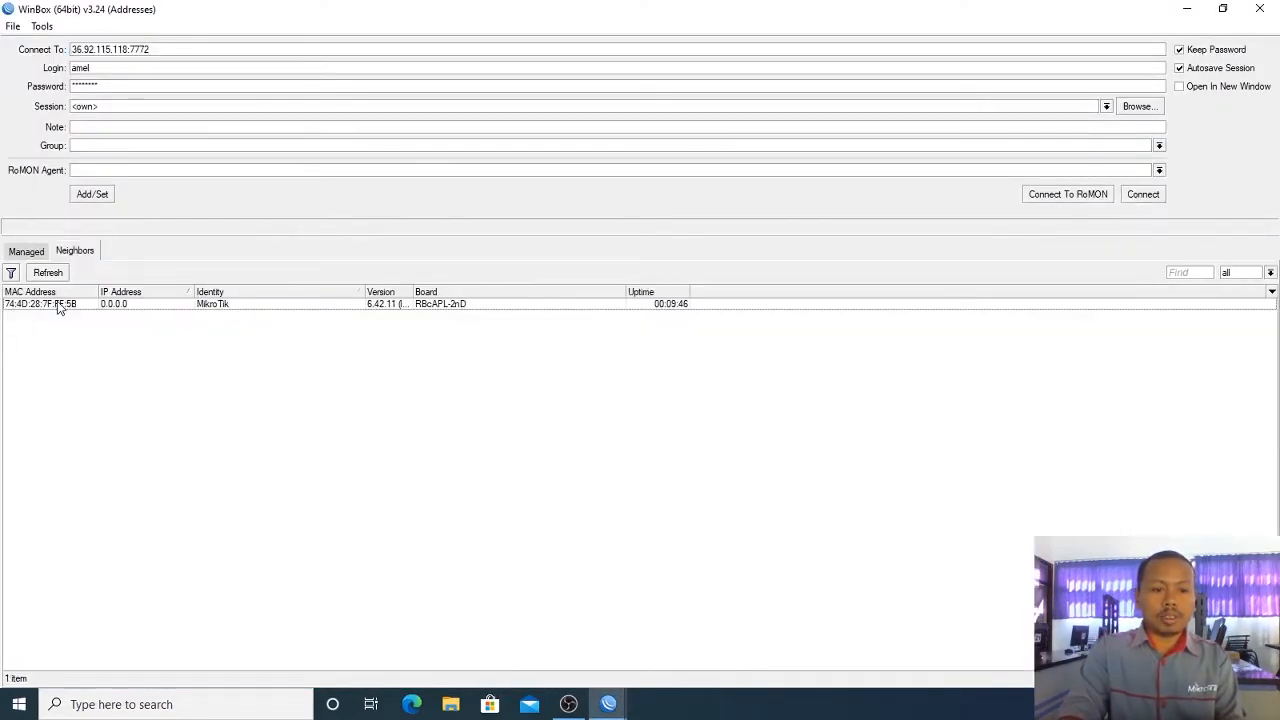
pyautogui.click(58, 305)
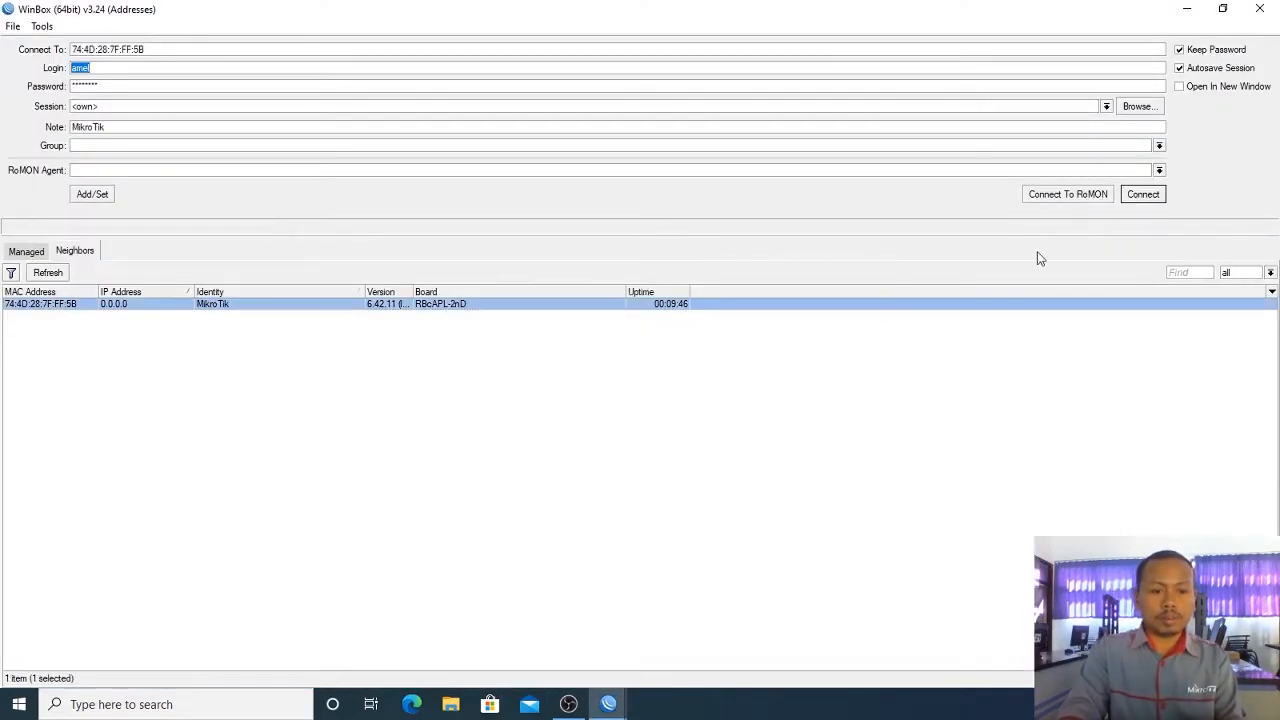
pyautogui.click(321, 67)
pyautogui.write('admin')
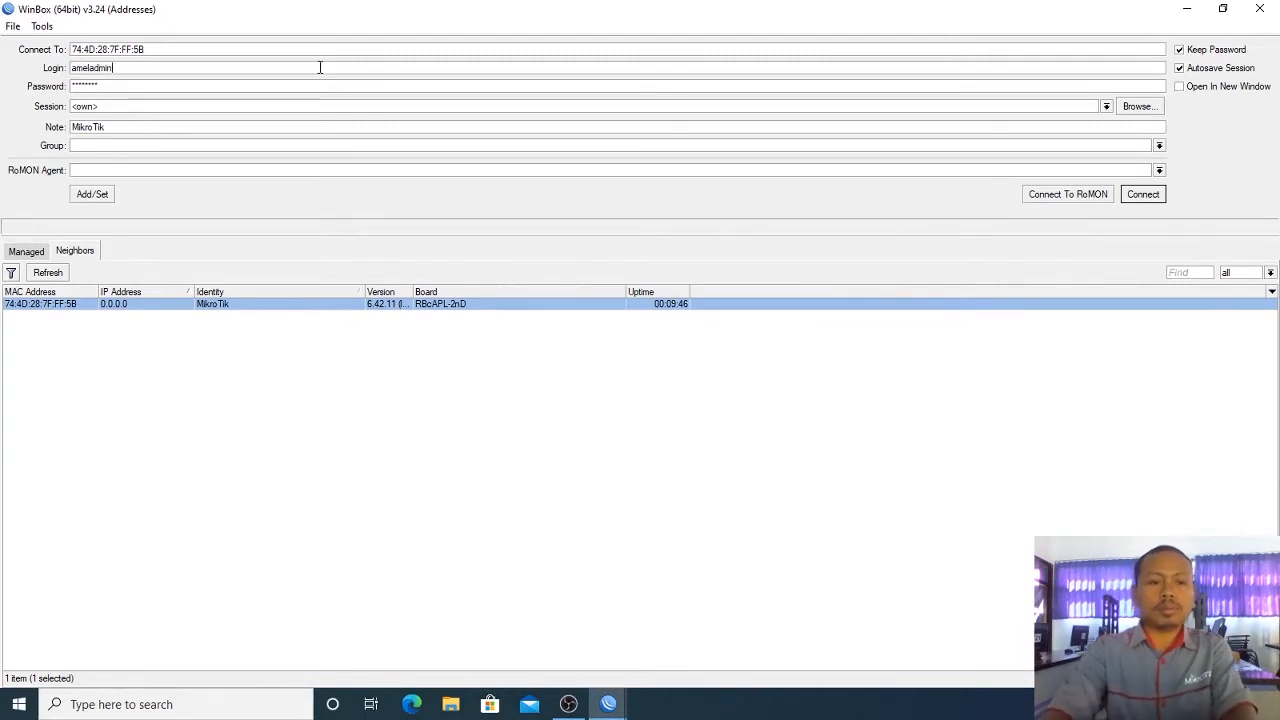
pyautogui.press('Tab')
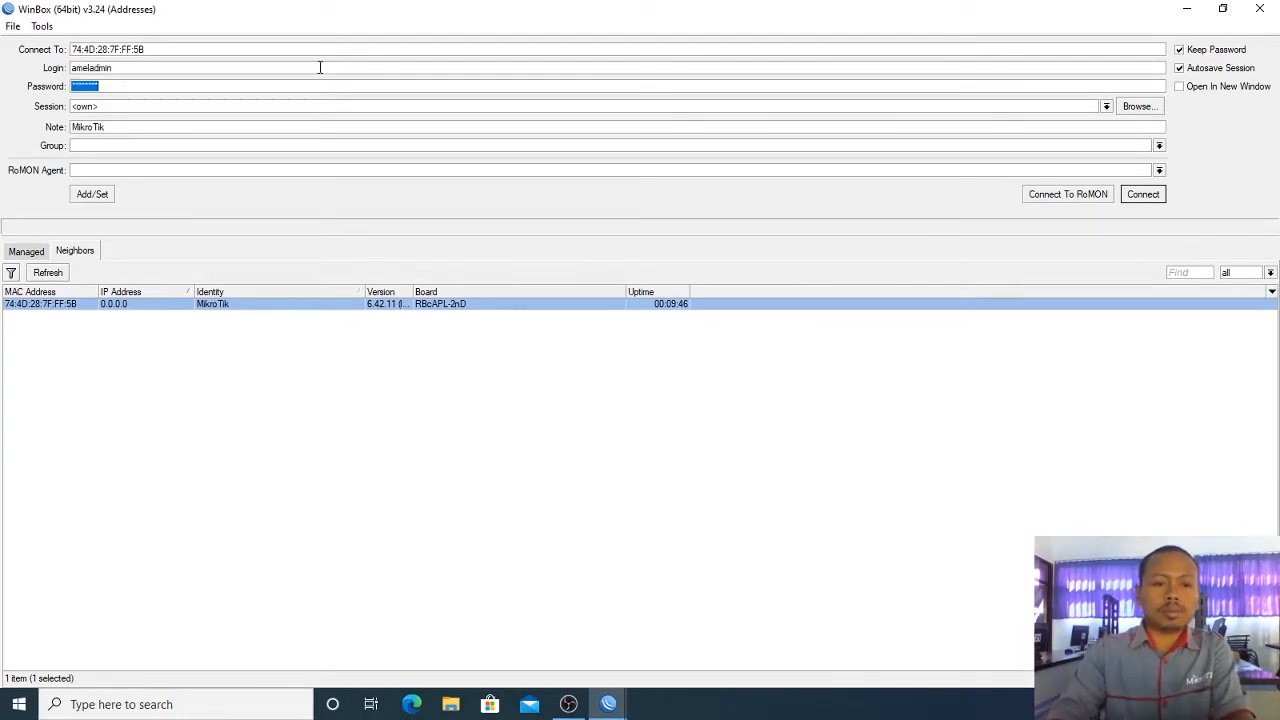
pyautogui.press('BackSpace')
pyautogui.click(320, 67)
pyautogui.doubleClick(320, 67)
pyautogui.write('admin')
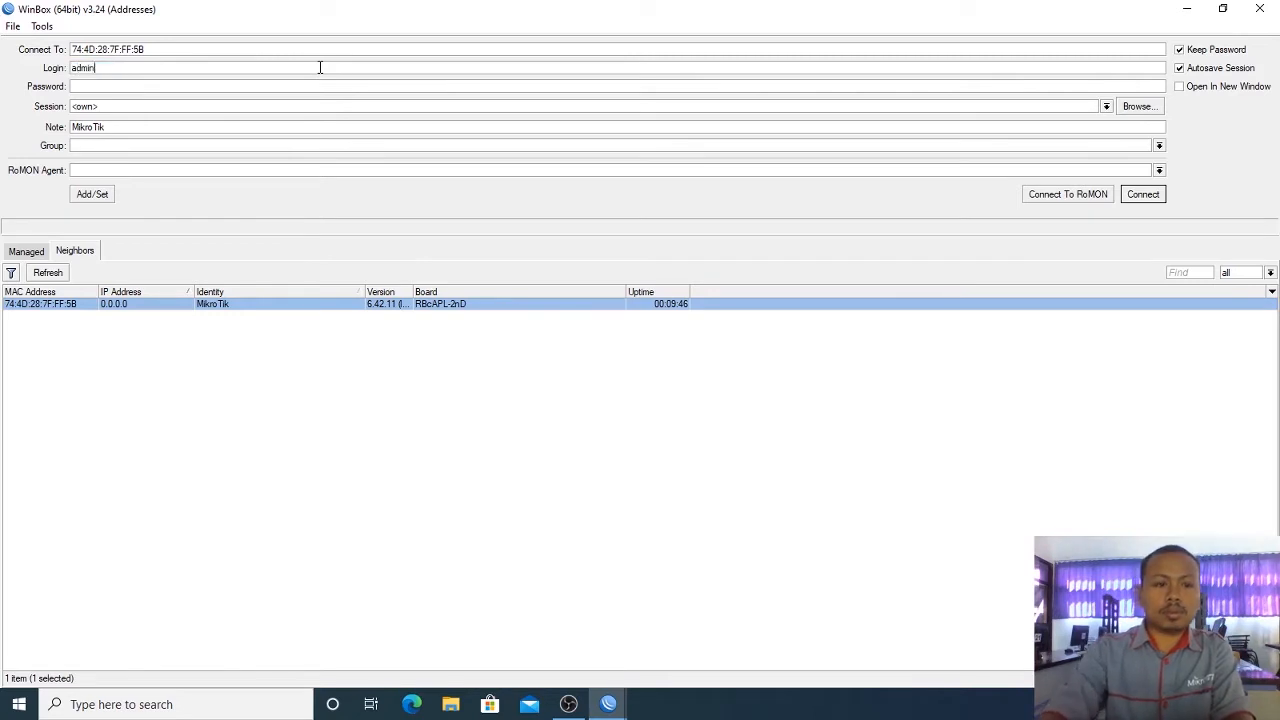
pyautogui.press('Return')
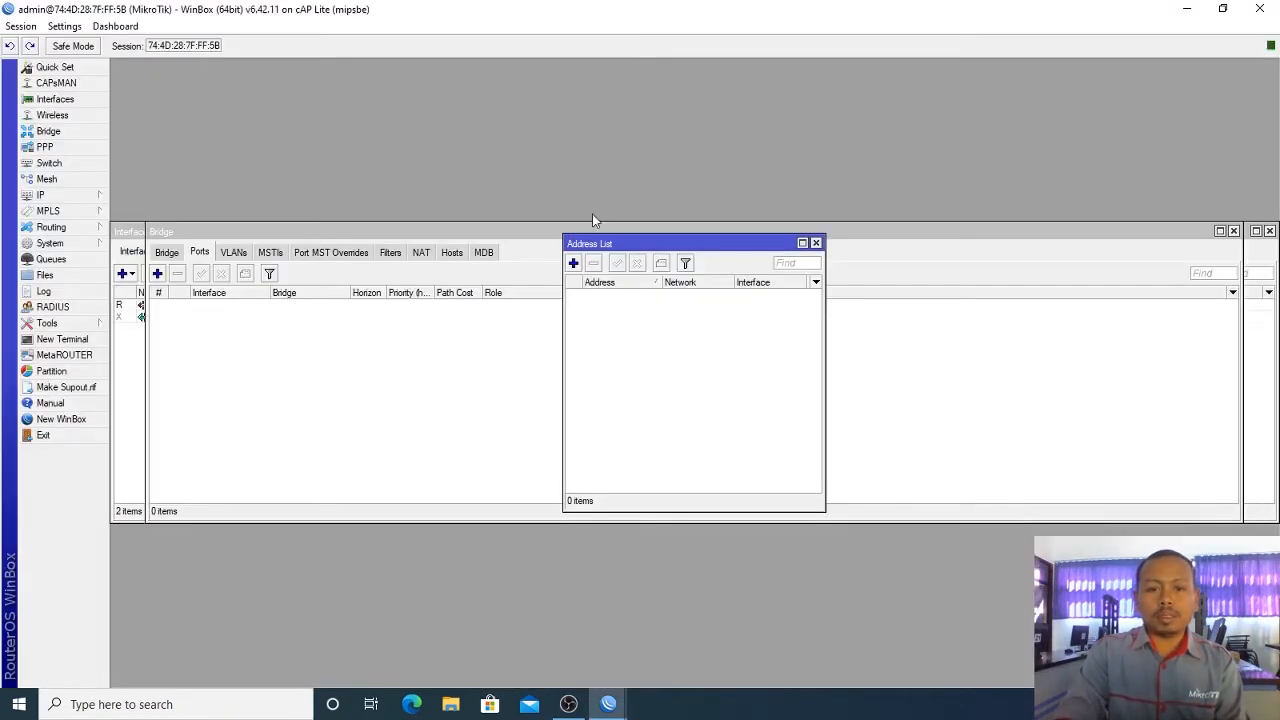
# Step: Close the Address List and Bridge windows and show the Interface List
pyautogui.click(816, 243)
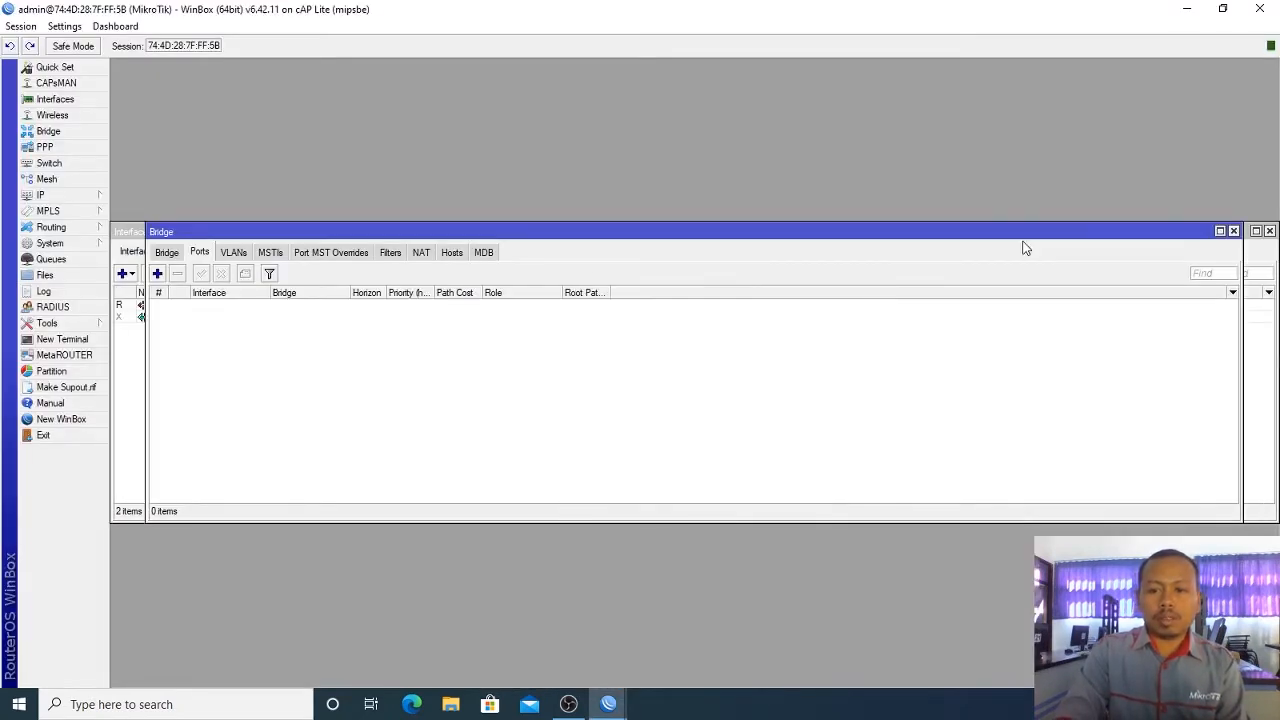
pyautogui.click(1235, 232)
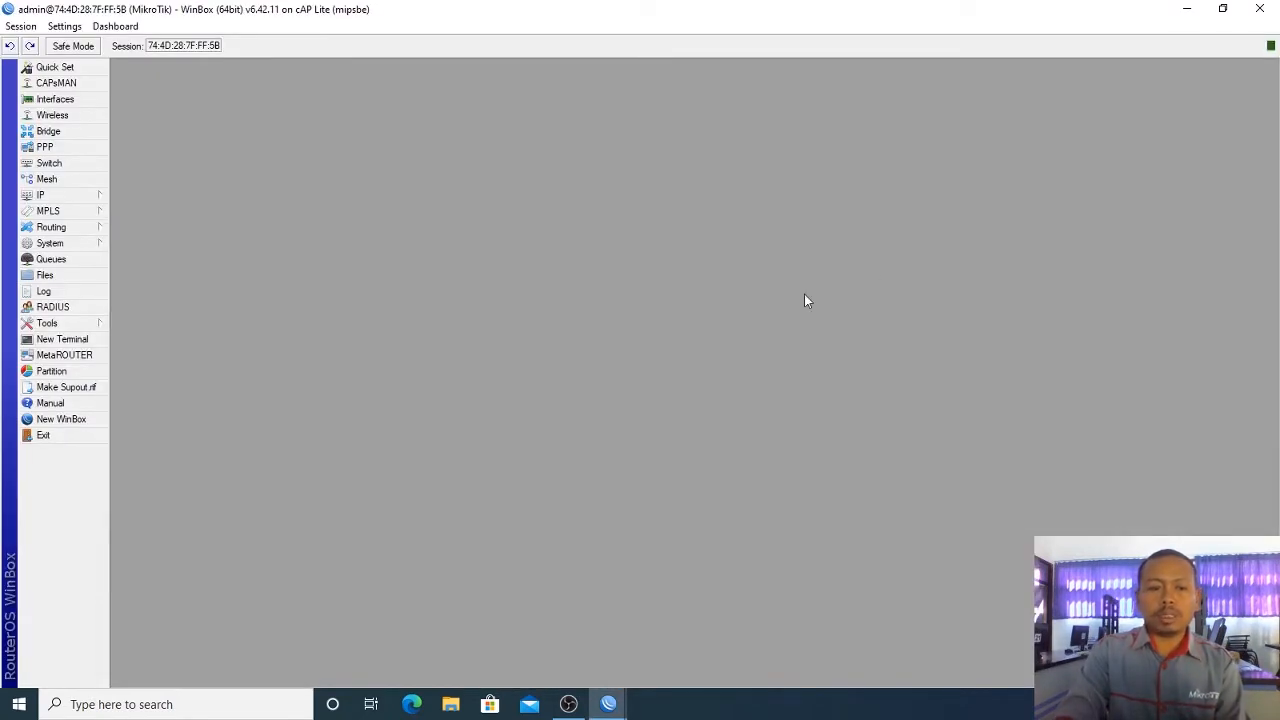
pyautogui.click(82, 101)
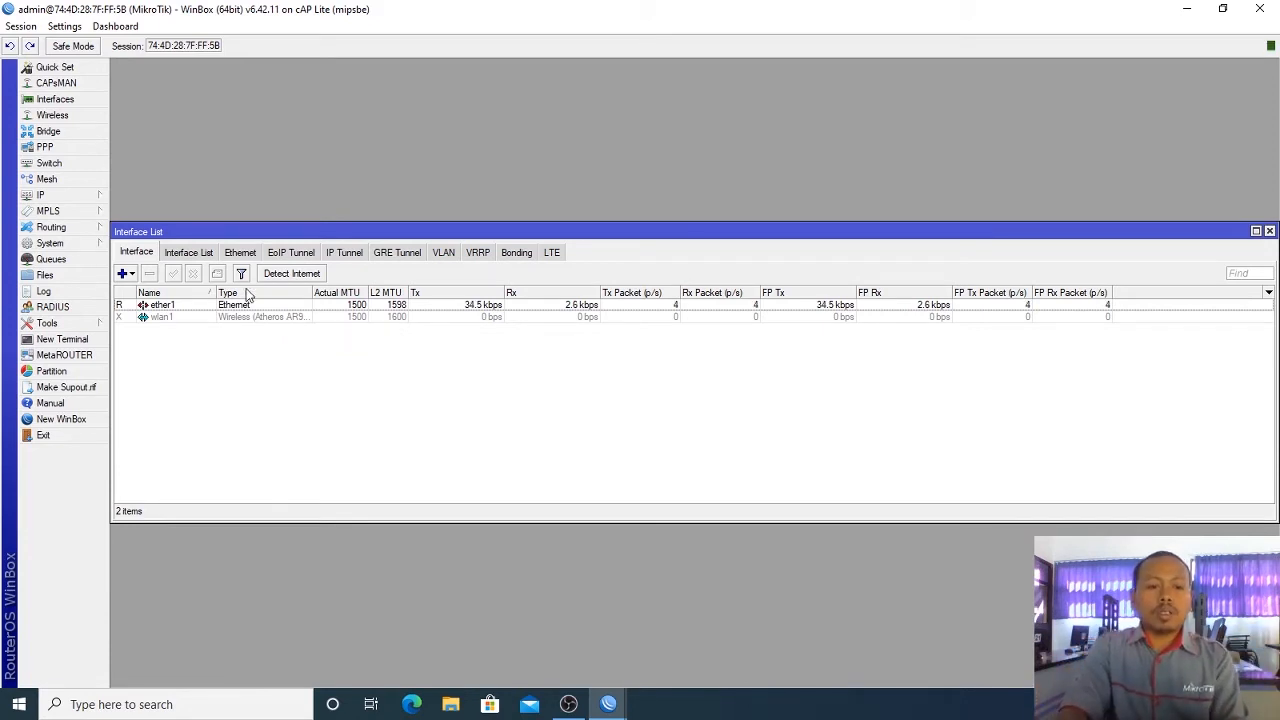
# Step: Add a bridge named Ether1+Wlan1 in place of the default bridge1
pyautogui.click(86, 135)
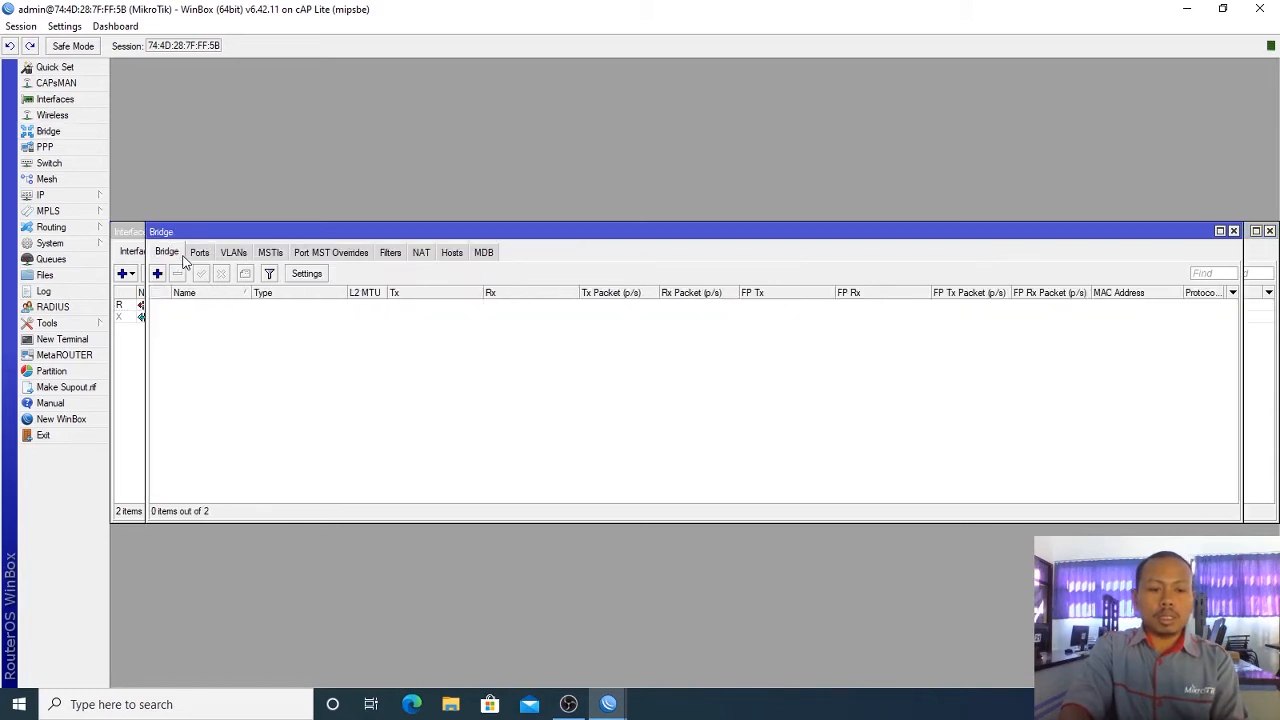
pyautogui.click(157, 273)
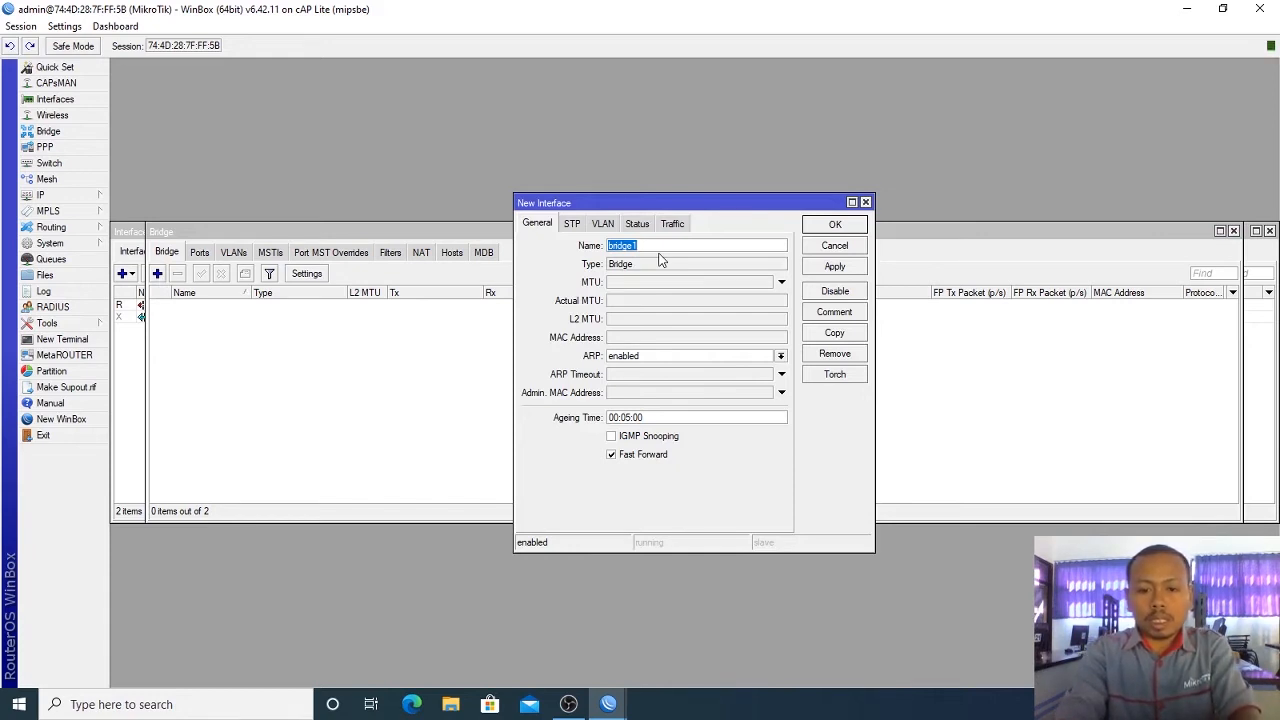
pyautogui.write('Et')
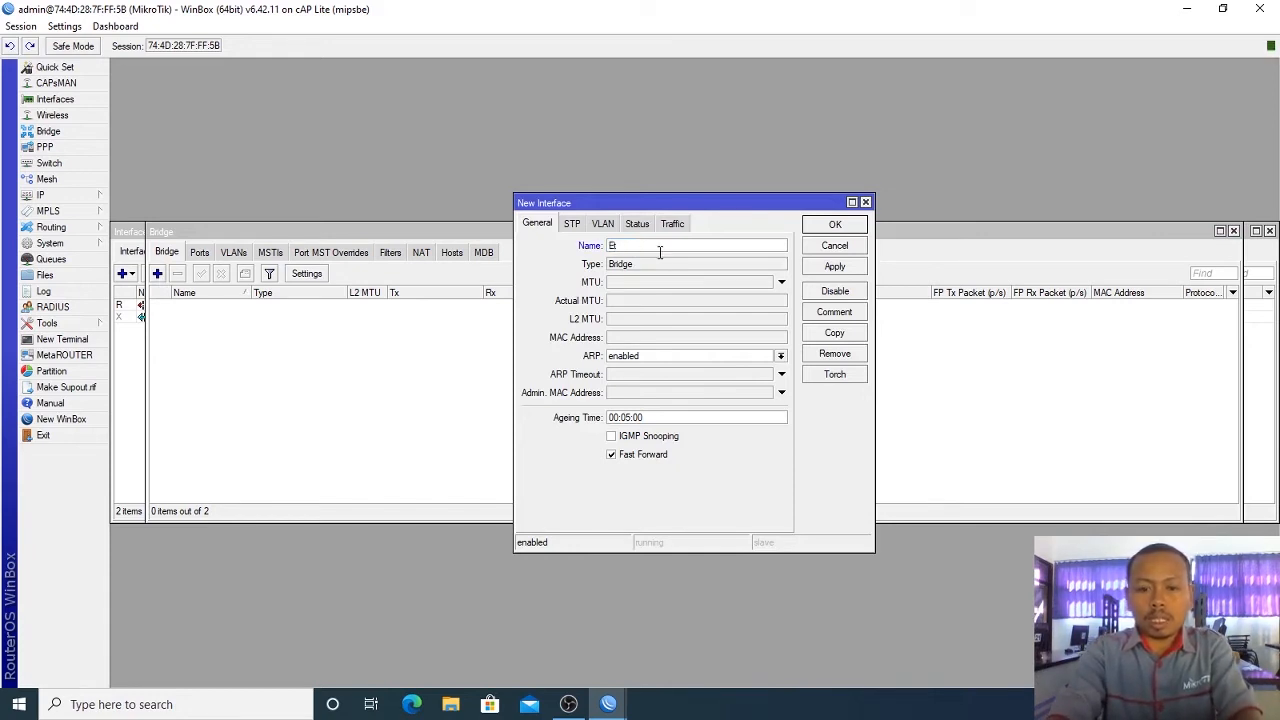
pyautogui.write('her1')
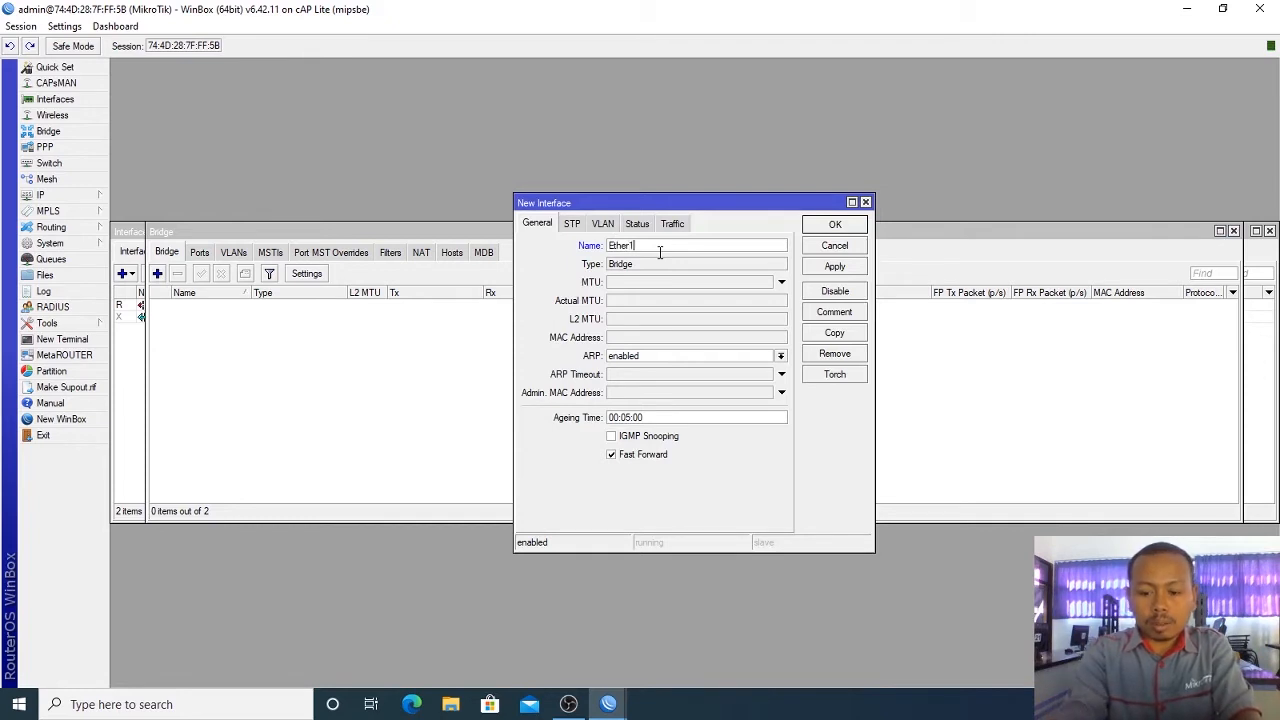
pyautogui.write('+Wla')
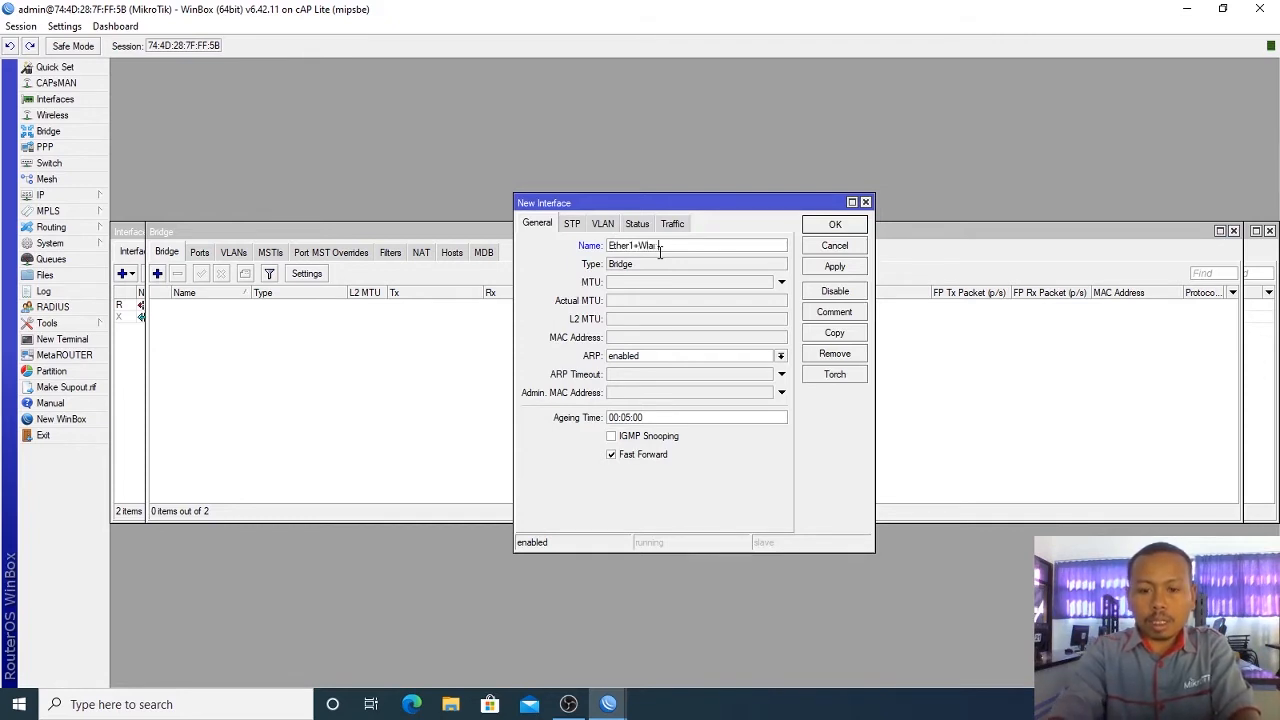
pyautogui.write('n1')
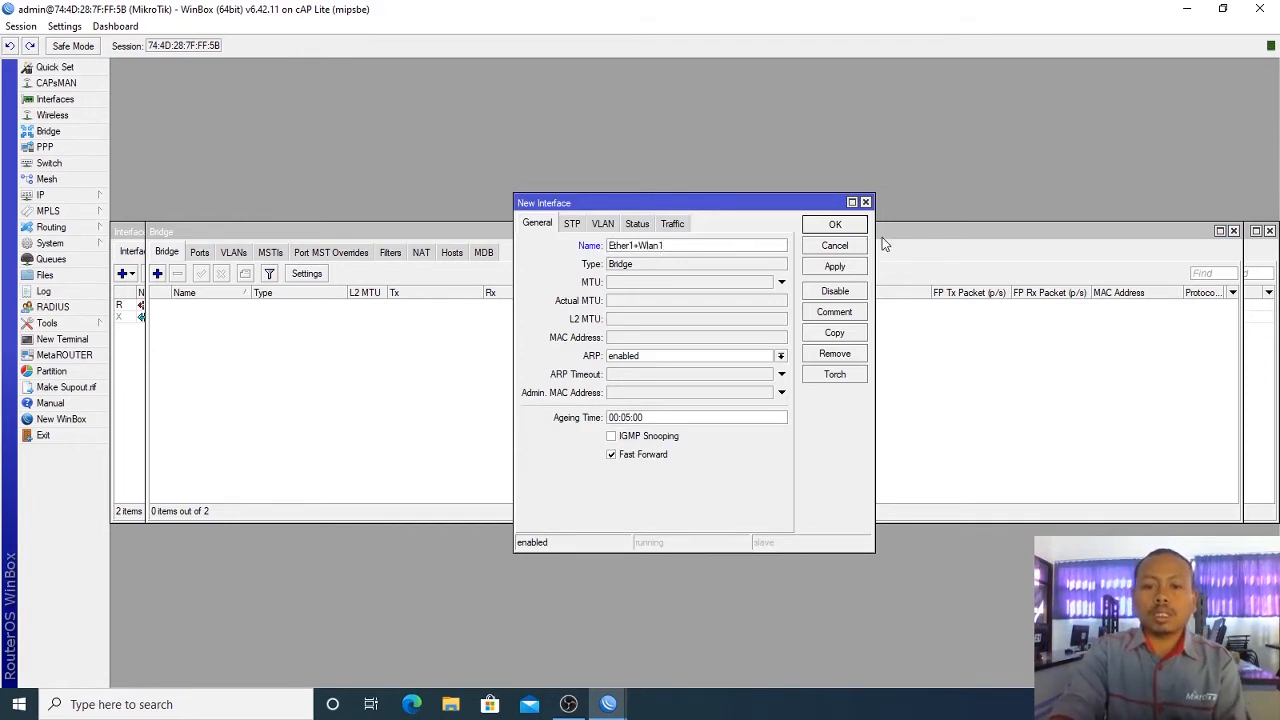
pyautogui.click(830, 228)
pyautogui.click(274, 310)
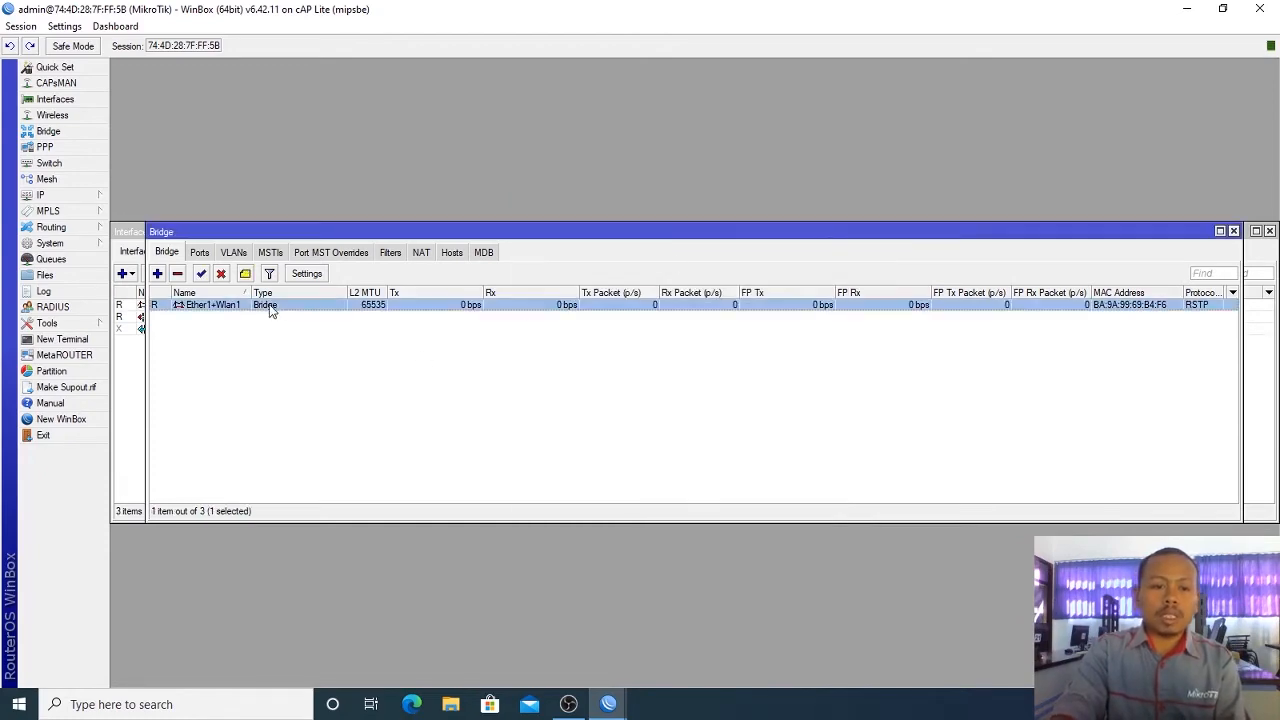
# Step: Add wlan1 and ether1 as ports of the Ether1+Wlan1 bridge
pyautogui.moveTo(317, 235); pyautogui.dragTo(517, 186)
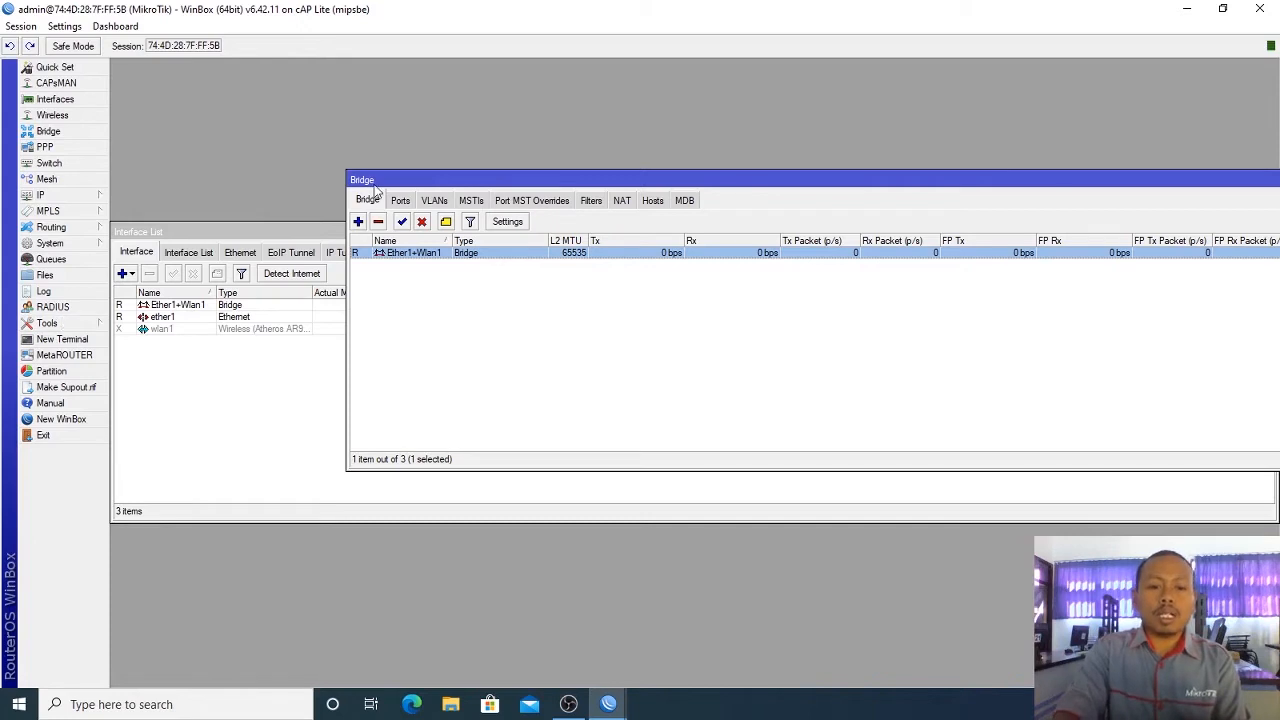
pyautogui.click(399, 201)
pyautogui.click(357, 222)
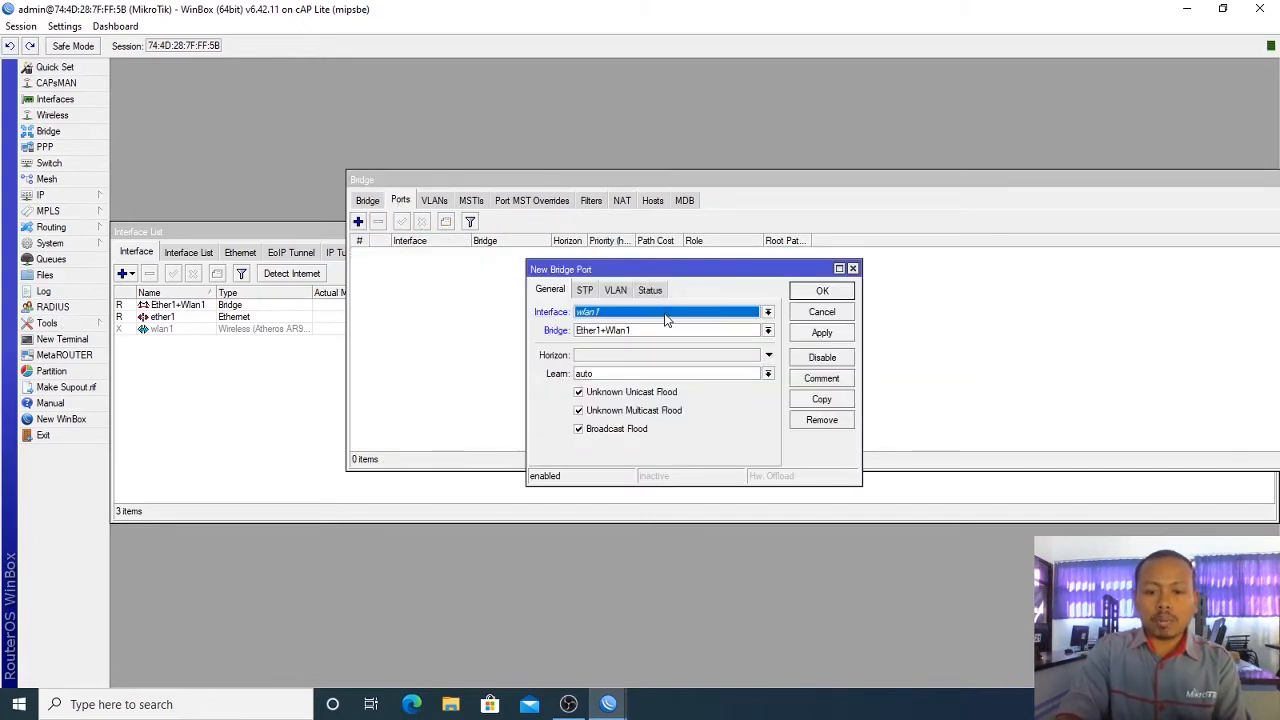
pyautogui.click(810, 298)
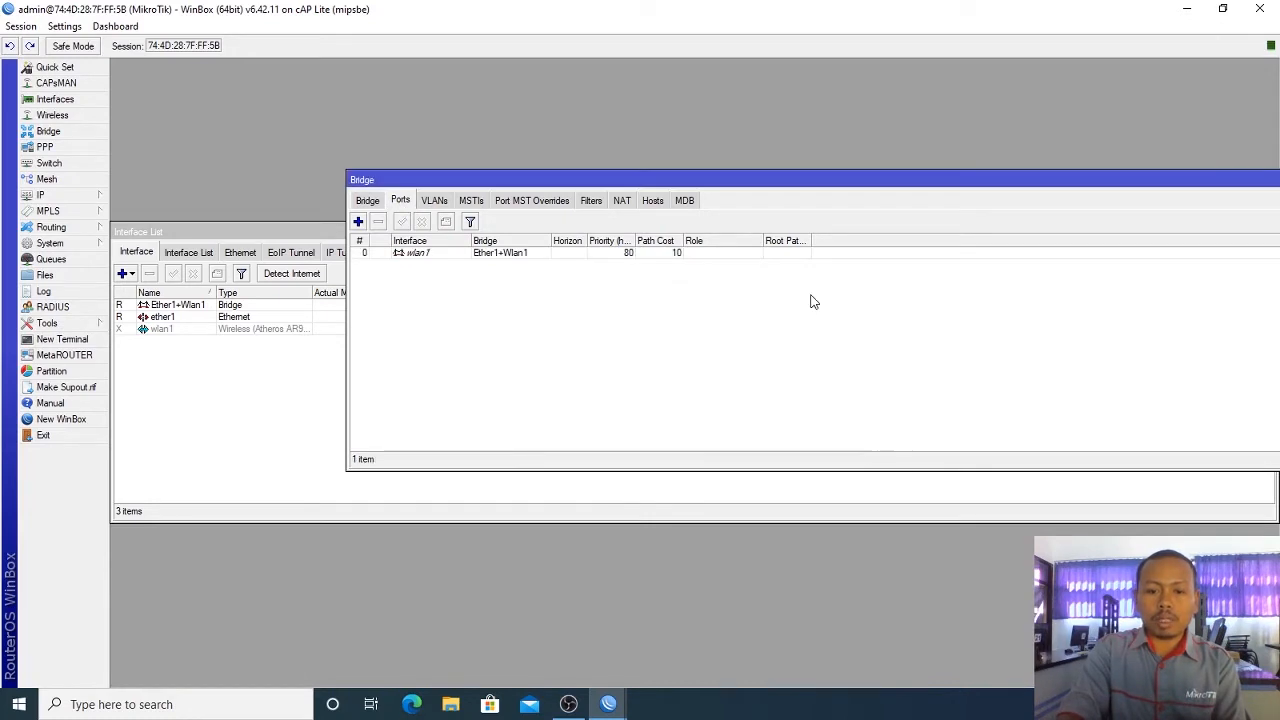
pyautogui.click(358, 221)
pyautogui.click(642, 314)
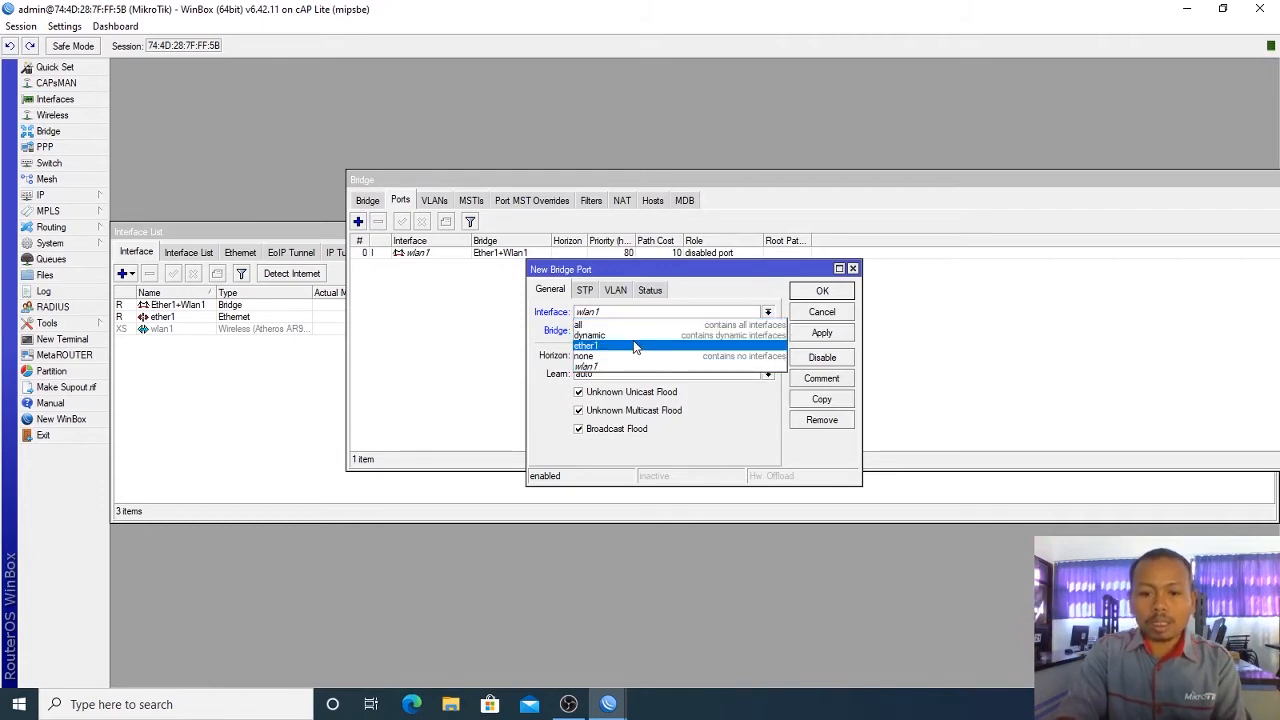
pyautogui.click(640, 345)
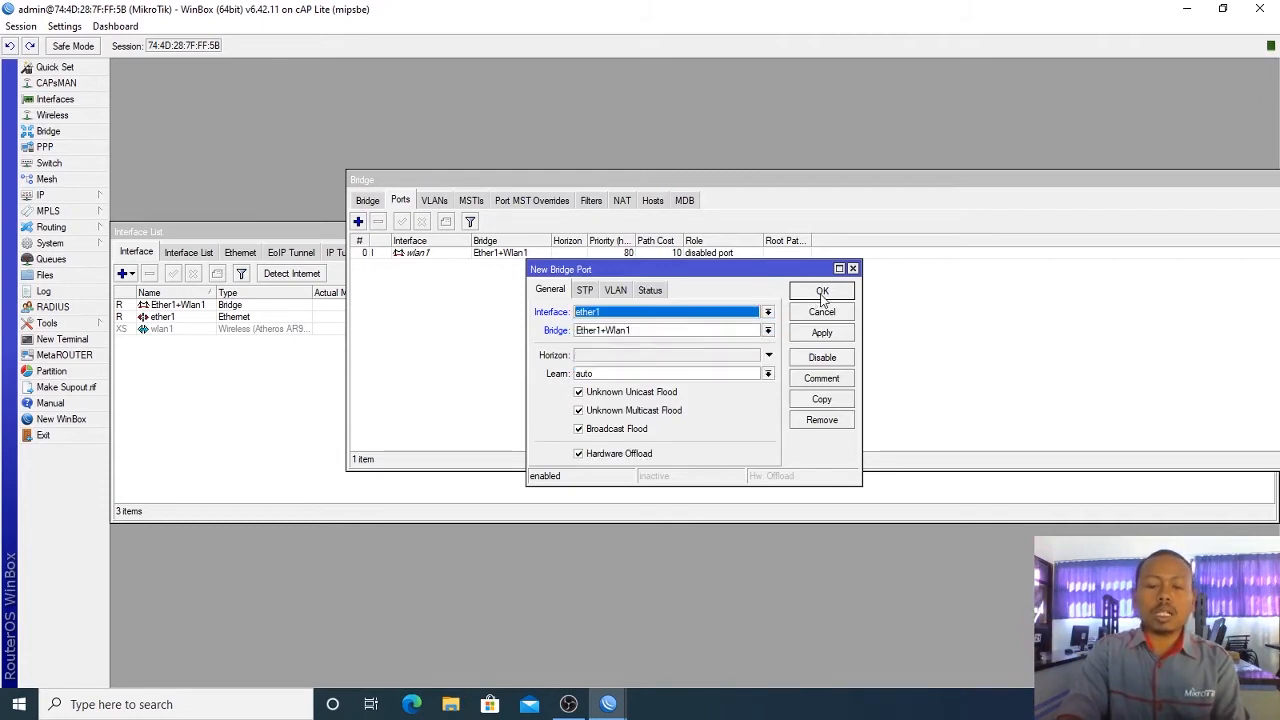
pyautogui.click(822, 293)
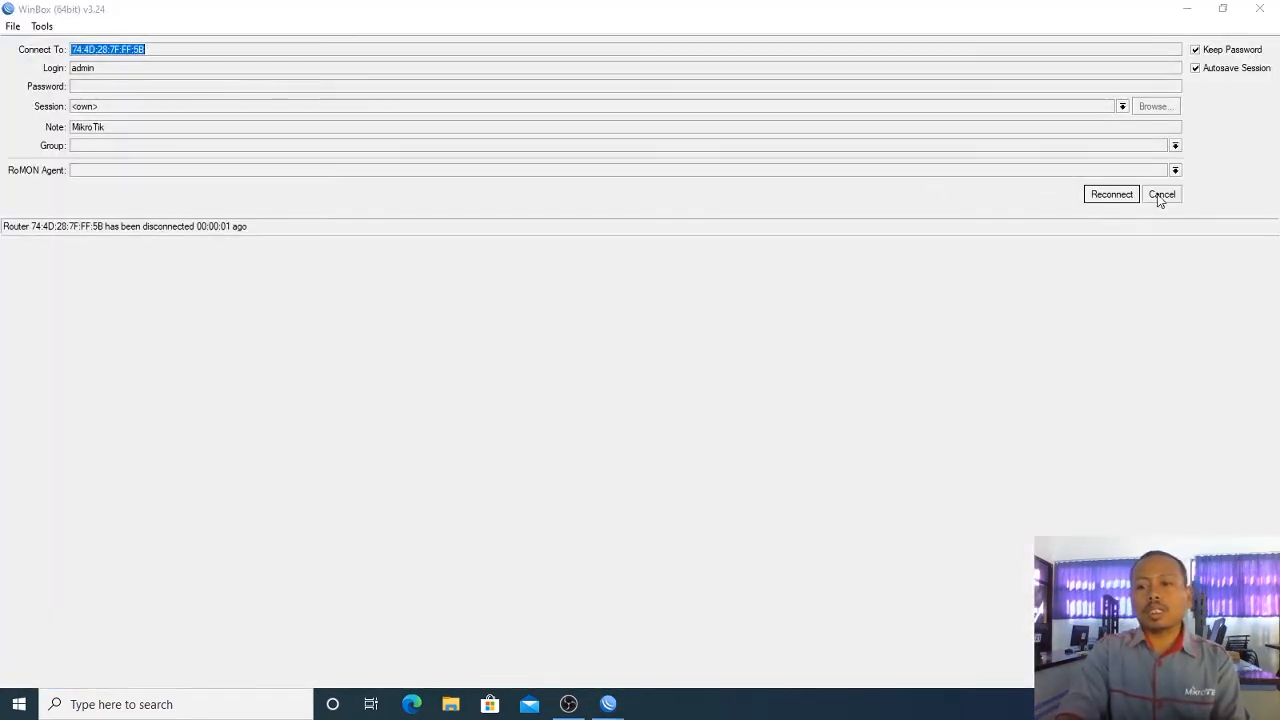
# Step: Reconnect to the router at 74:4D:28:7F:FF:5C and view its interfaces, including Ether1+Wlan1
pyautogui.click(1160, 198)
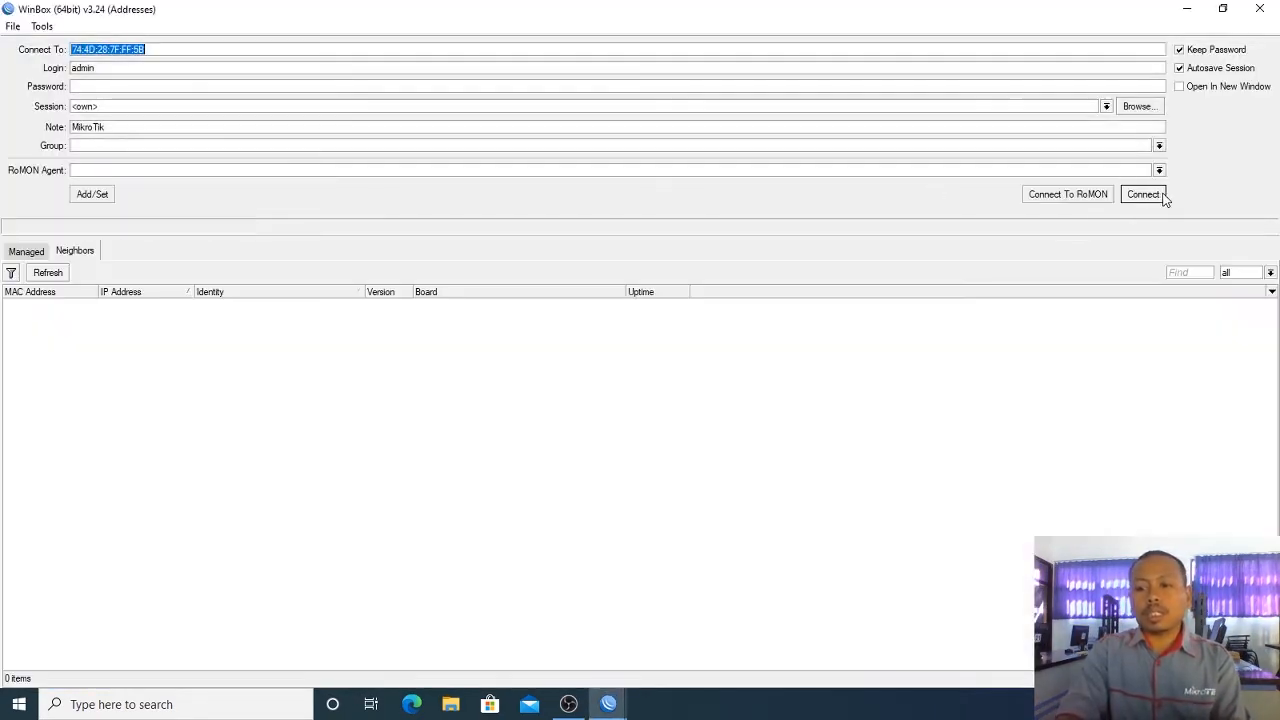
pyautogui.click(58, 273)
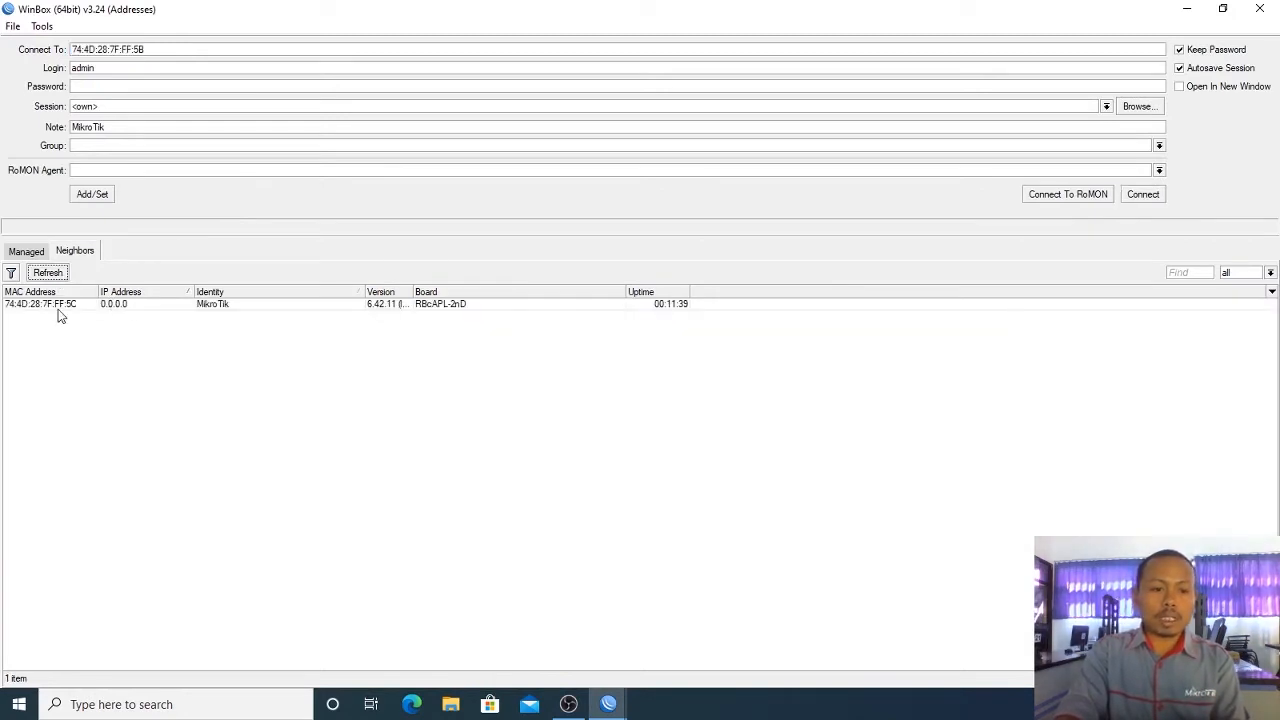
pyautogui.click(57, 308)
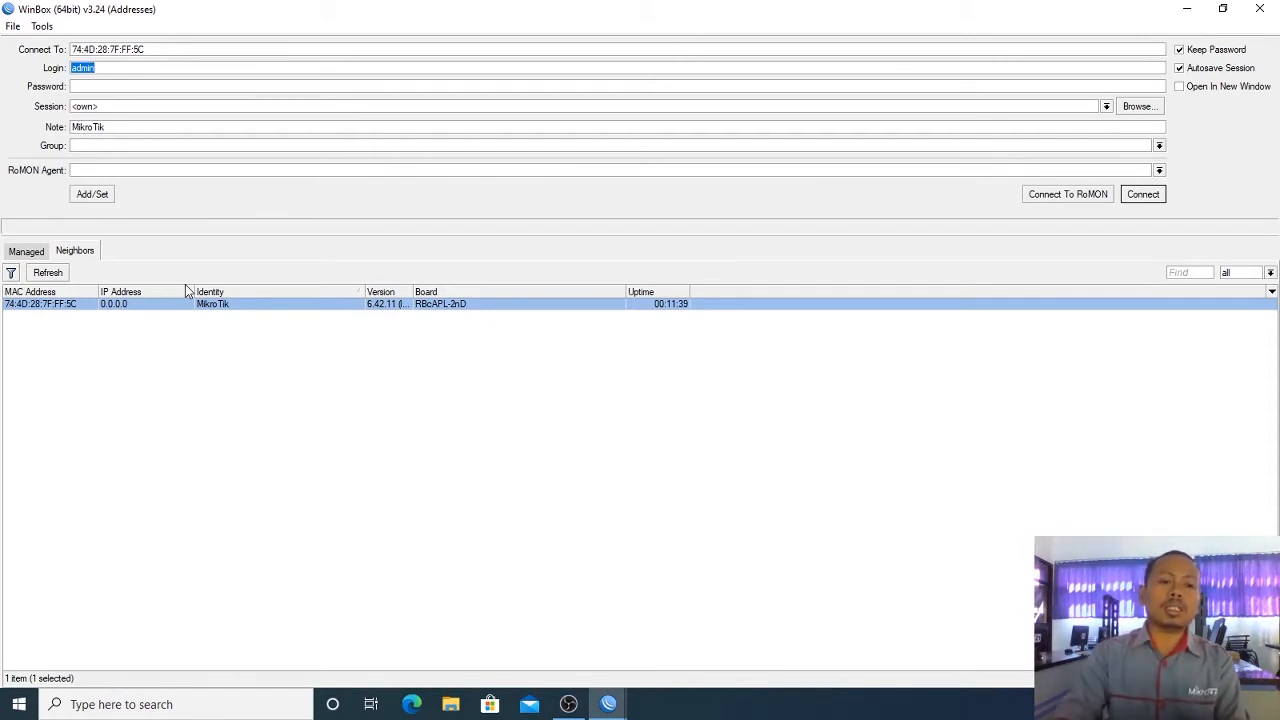
pyautogui.click(1142, 196)
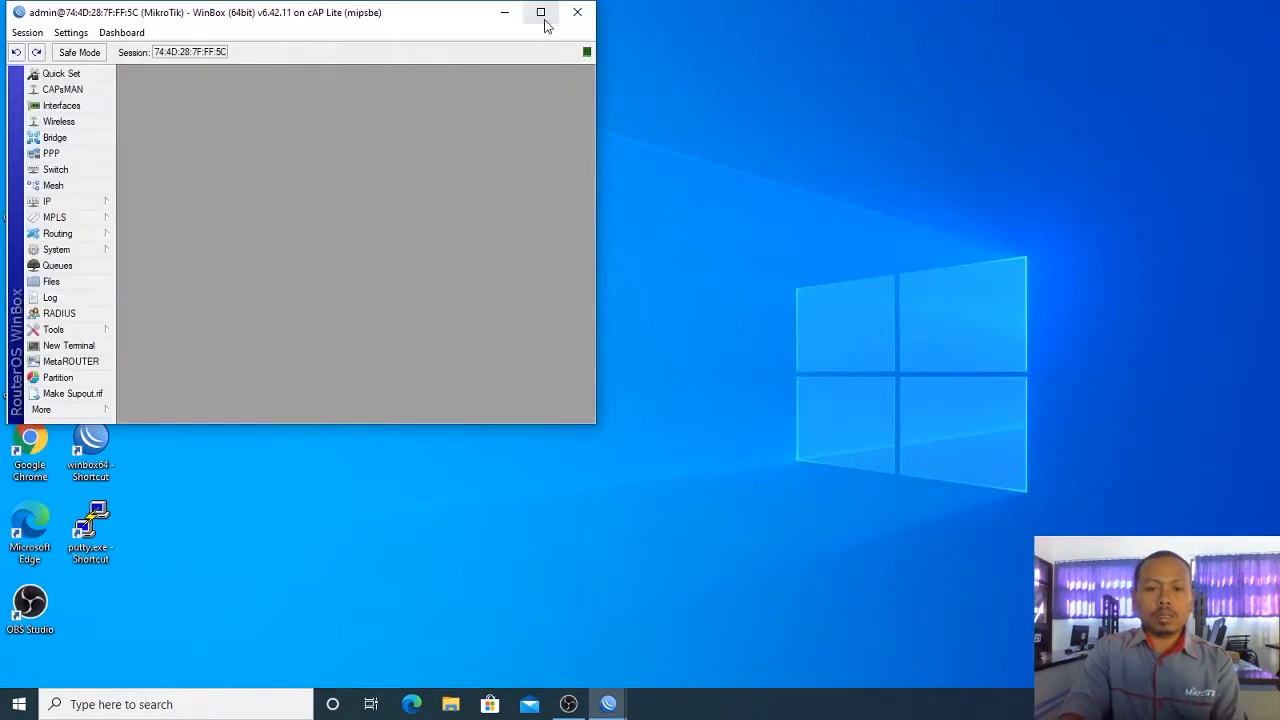
pyautogui.click(541, 12)
pyautogui.click(93, 100)
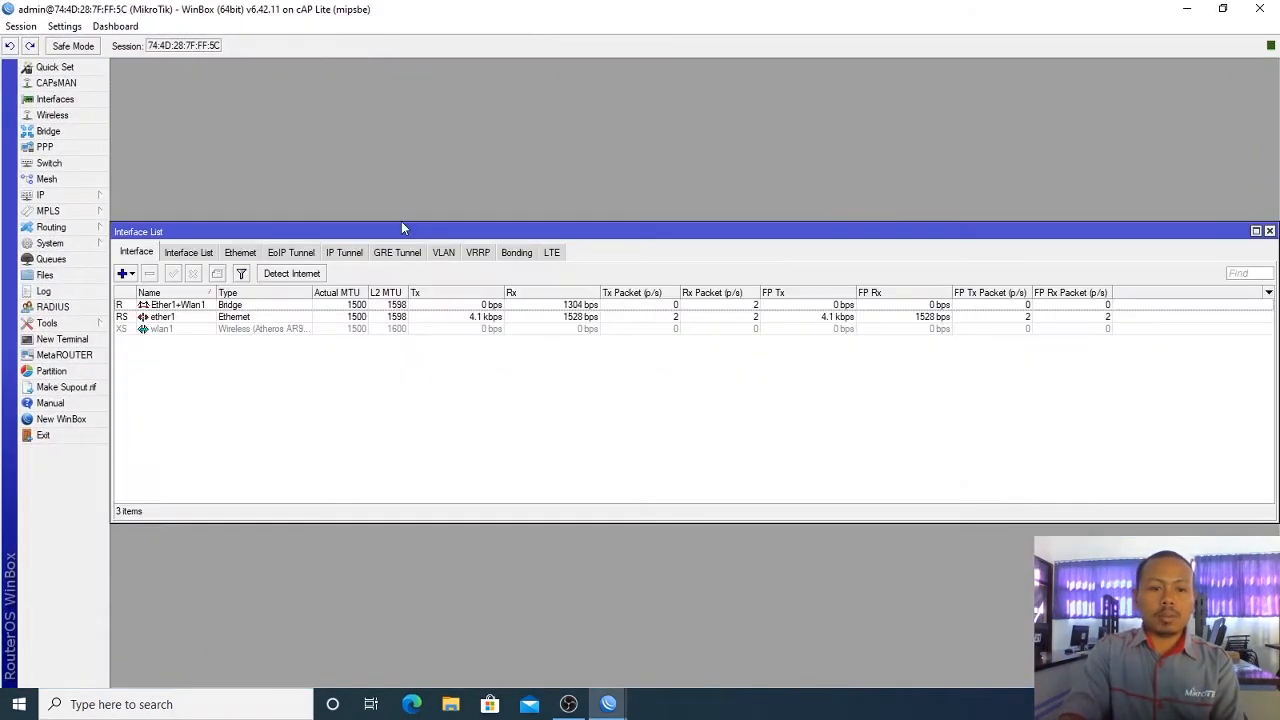
pyautogui.click(222, 306)
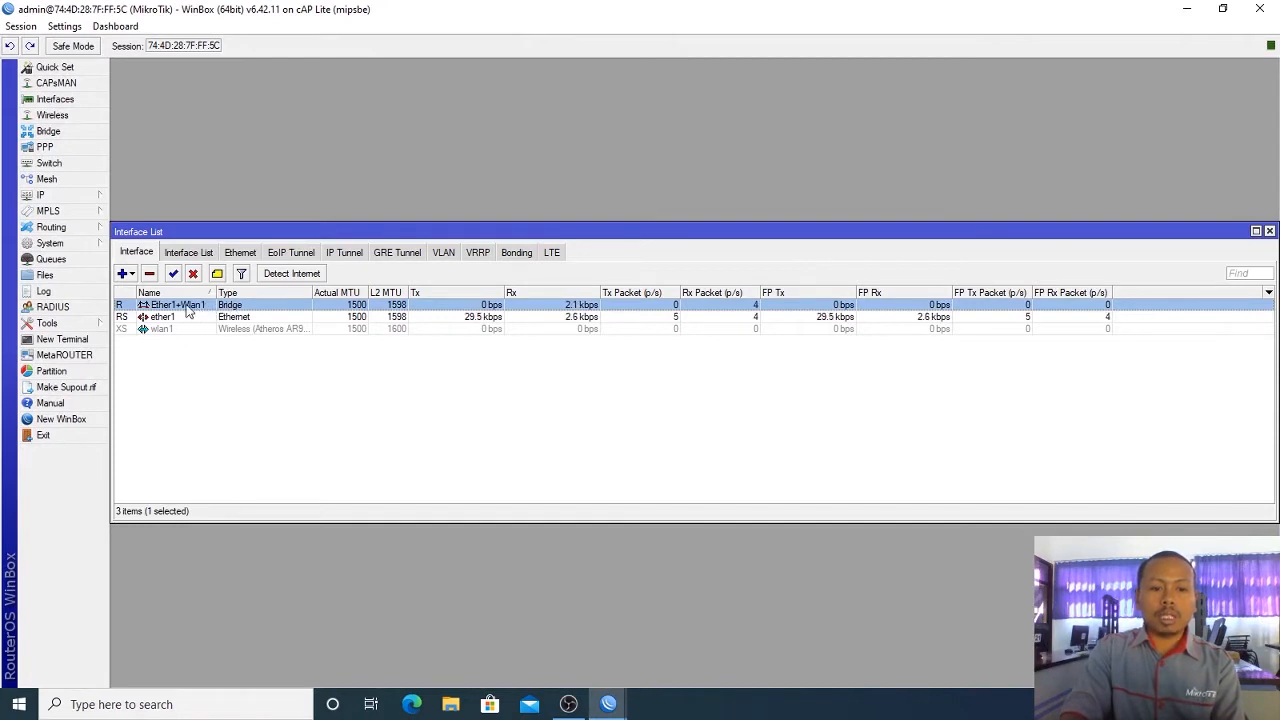
# Step: Enable the disabled wlan1 interface in the Interface List
pyautogui.click(185, 330)
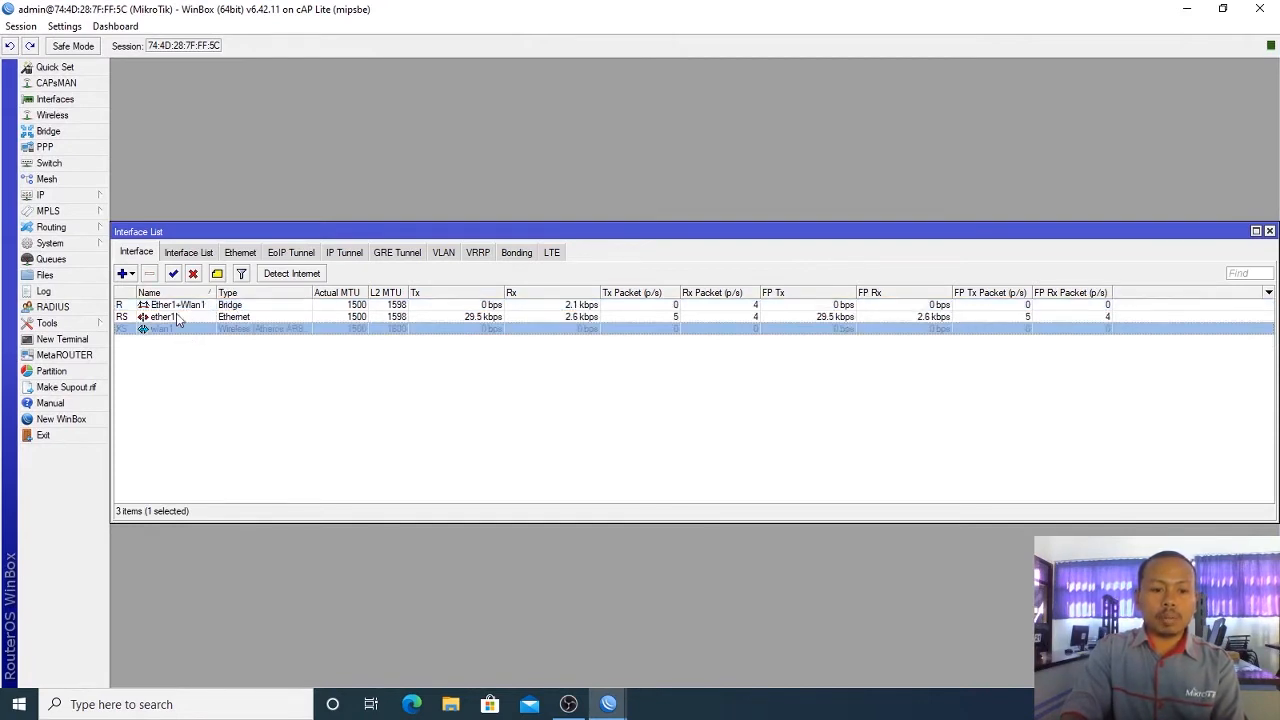
pyautogui.click(173, 274)
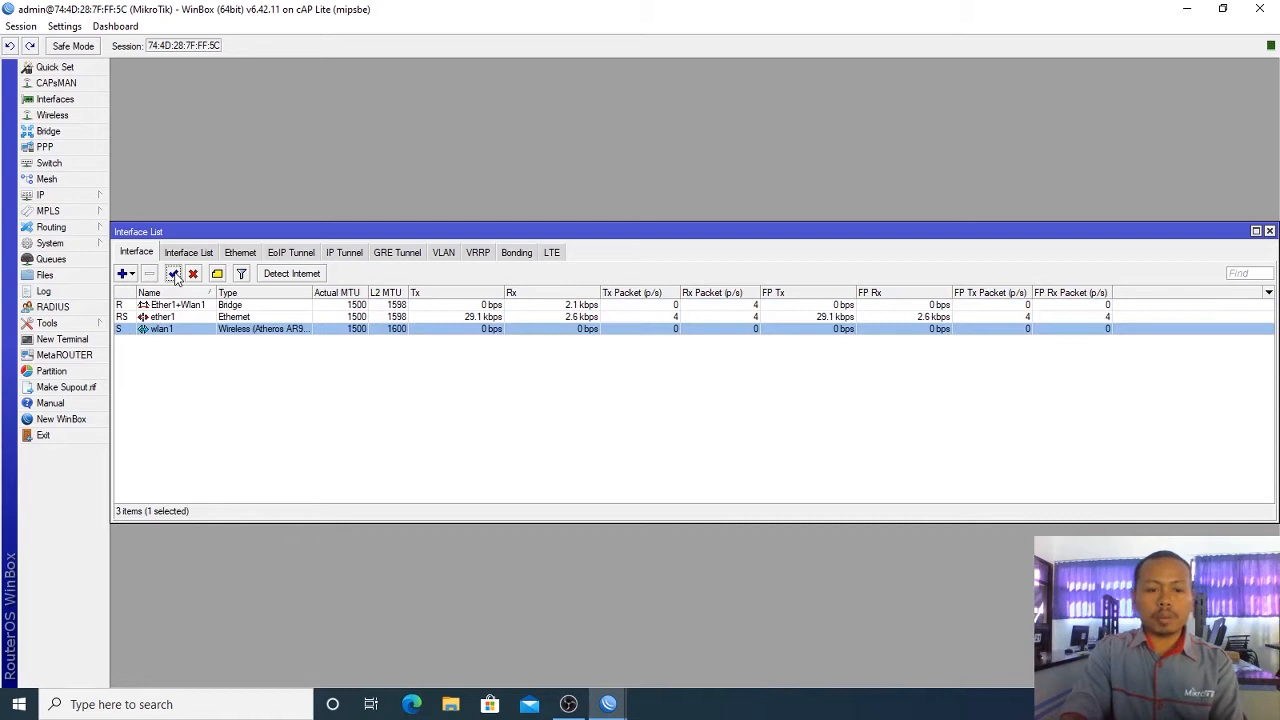
pyautogui.click(423, 403)
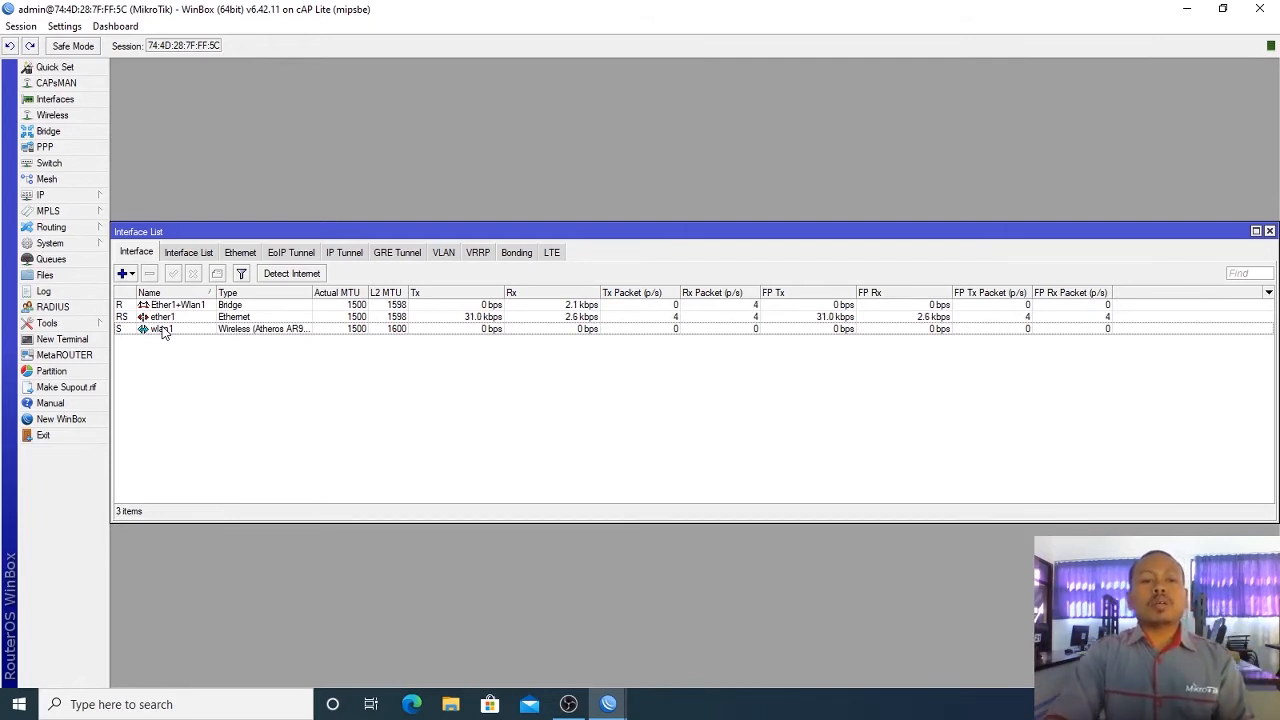
# Step: Set wlan1 to station bridge mode, scan, connect it to Kantor, and apply
pyautogui.click(74, 116)
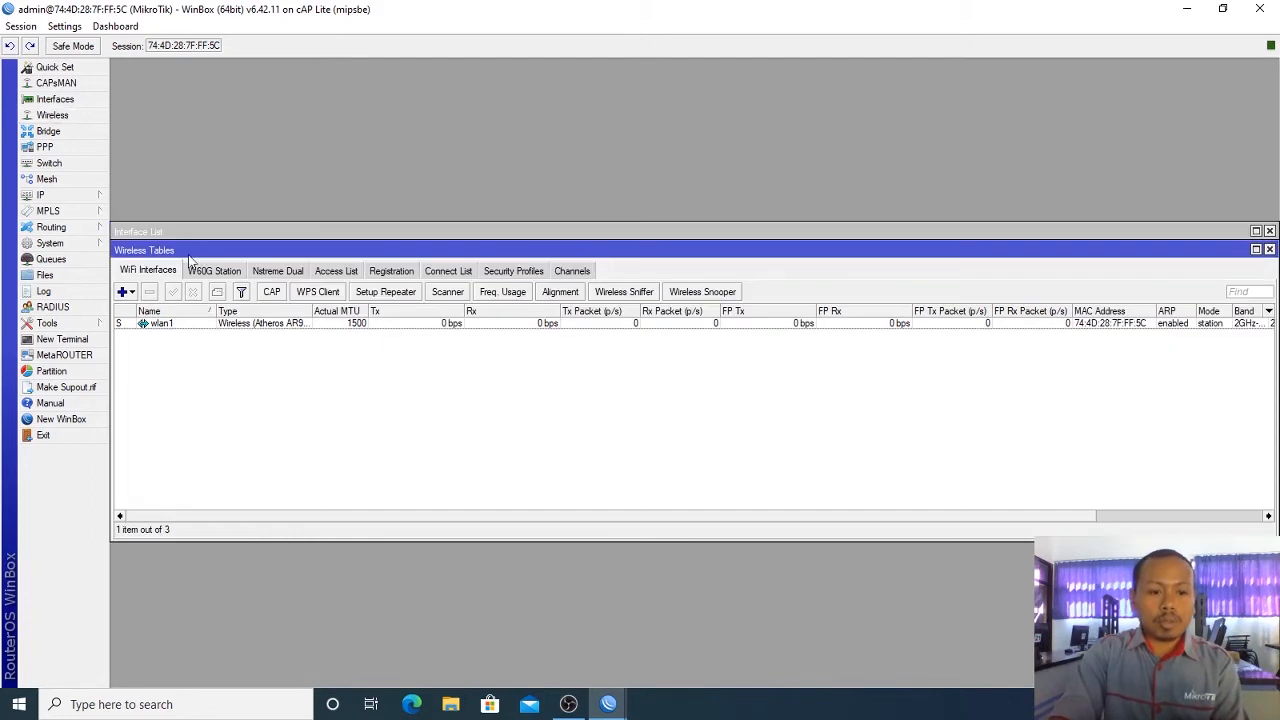
pyautogui.doubleClick(325, 325)
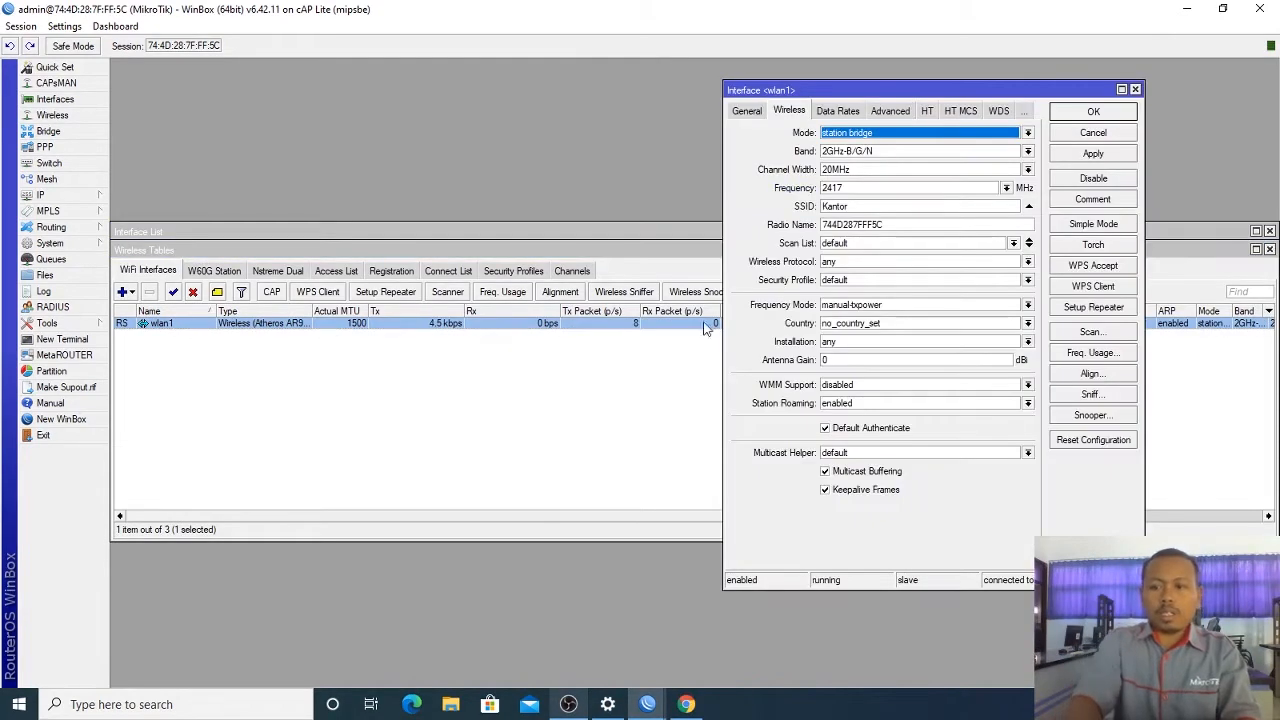
pyautogui.click(980, 135)
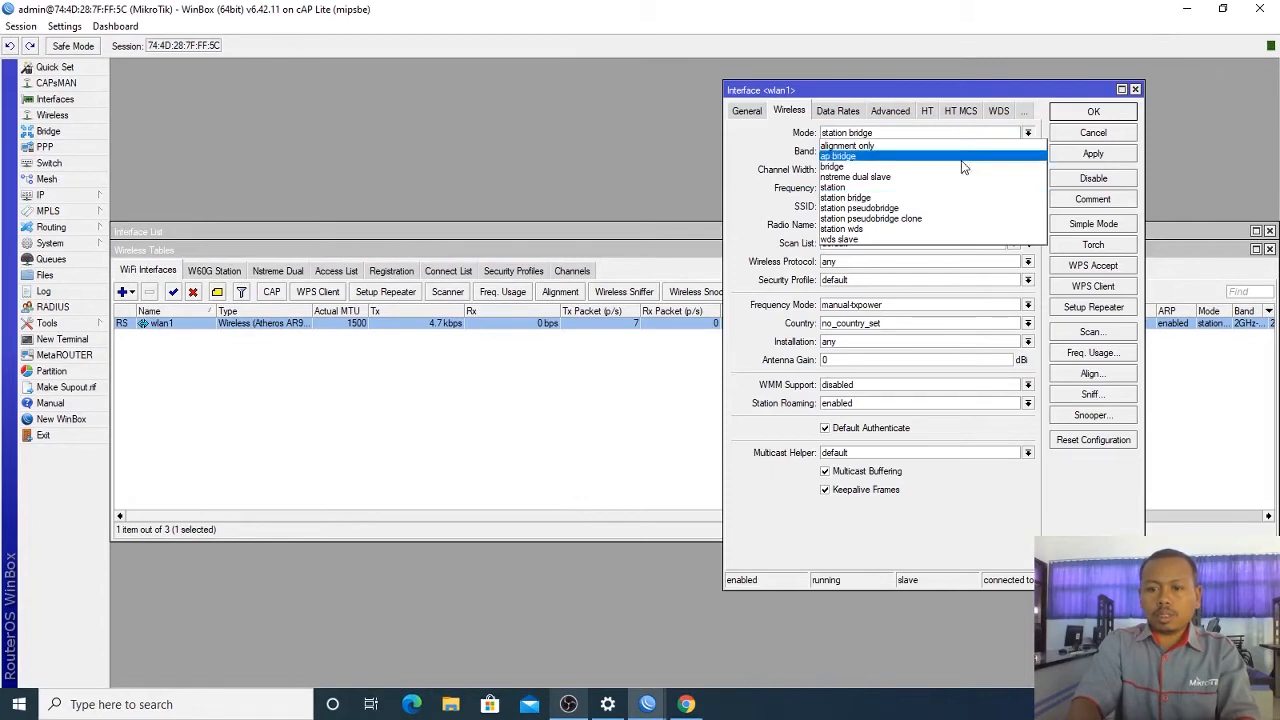
pyautogui.click(922, 199)
pyautogui.click(1090, 331)
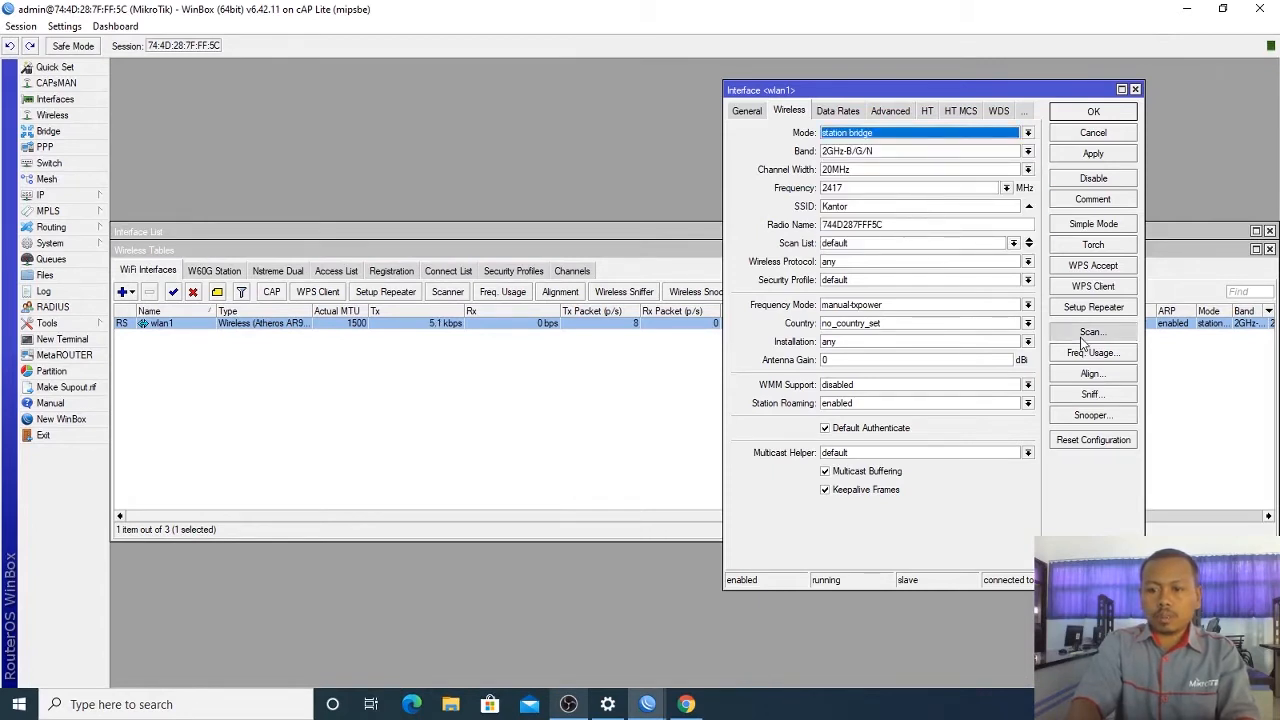
pyautogui.click(677, 166)
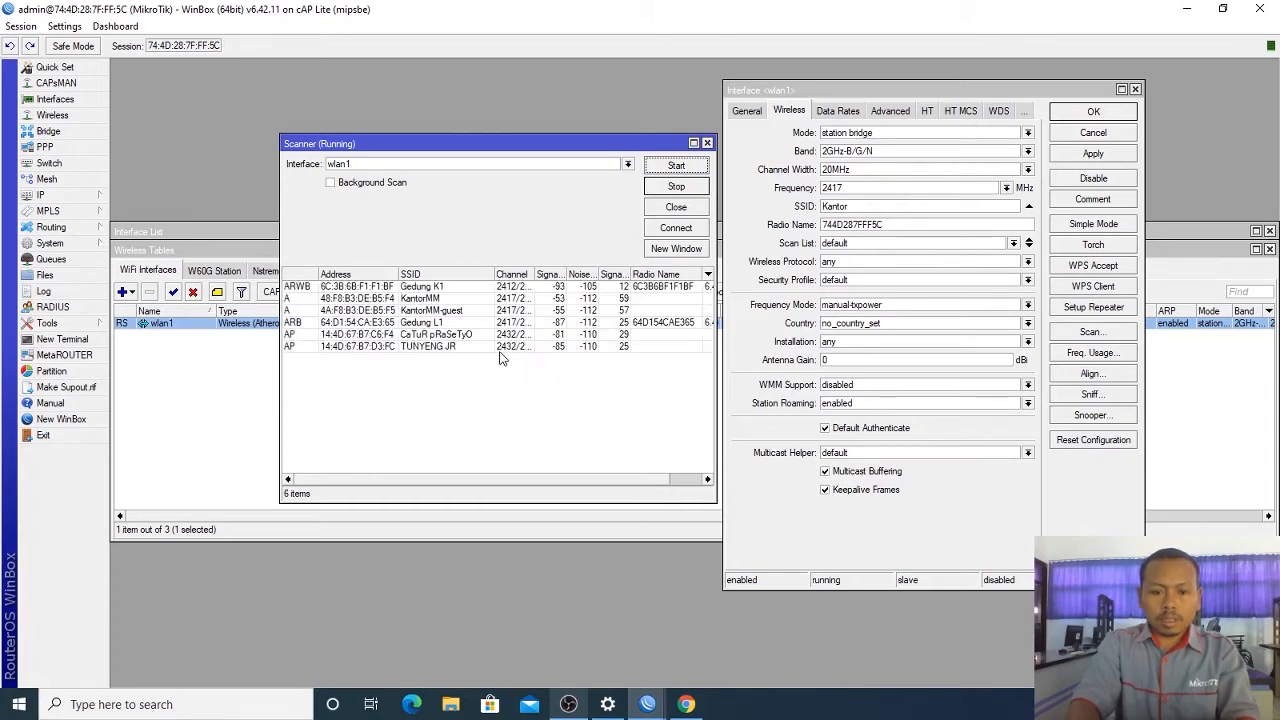
pyautogui.click(429, 371)
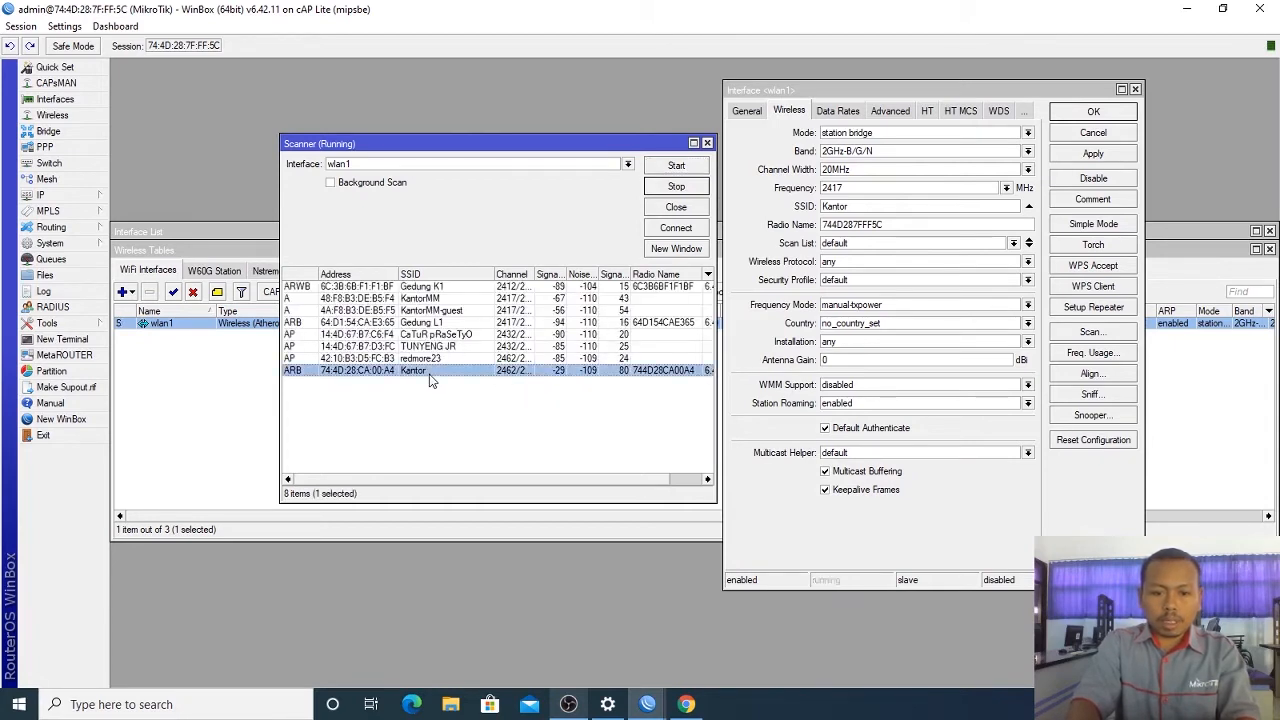
pyautogui.click(690, 227)
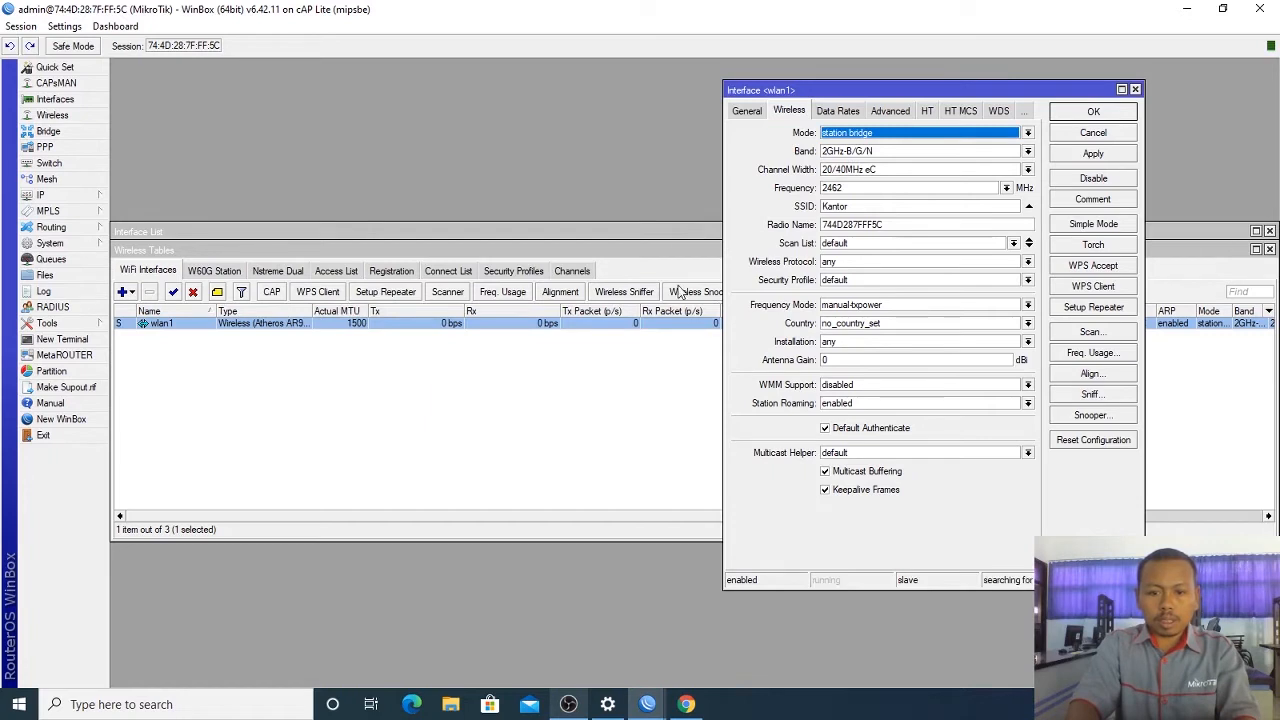
pyautogui.click(1094, 156)
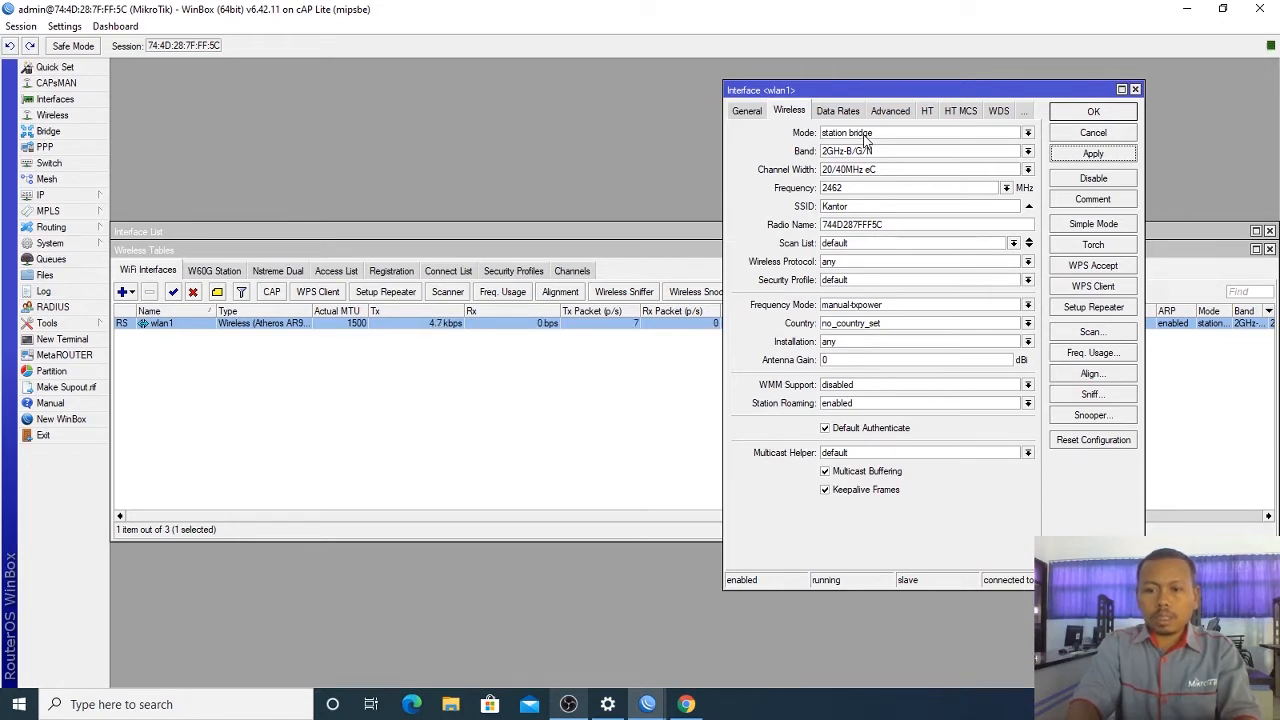
pyautogui.click(1109, 114)
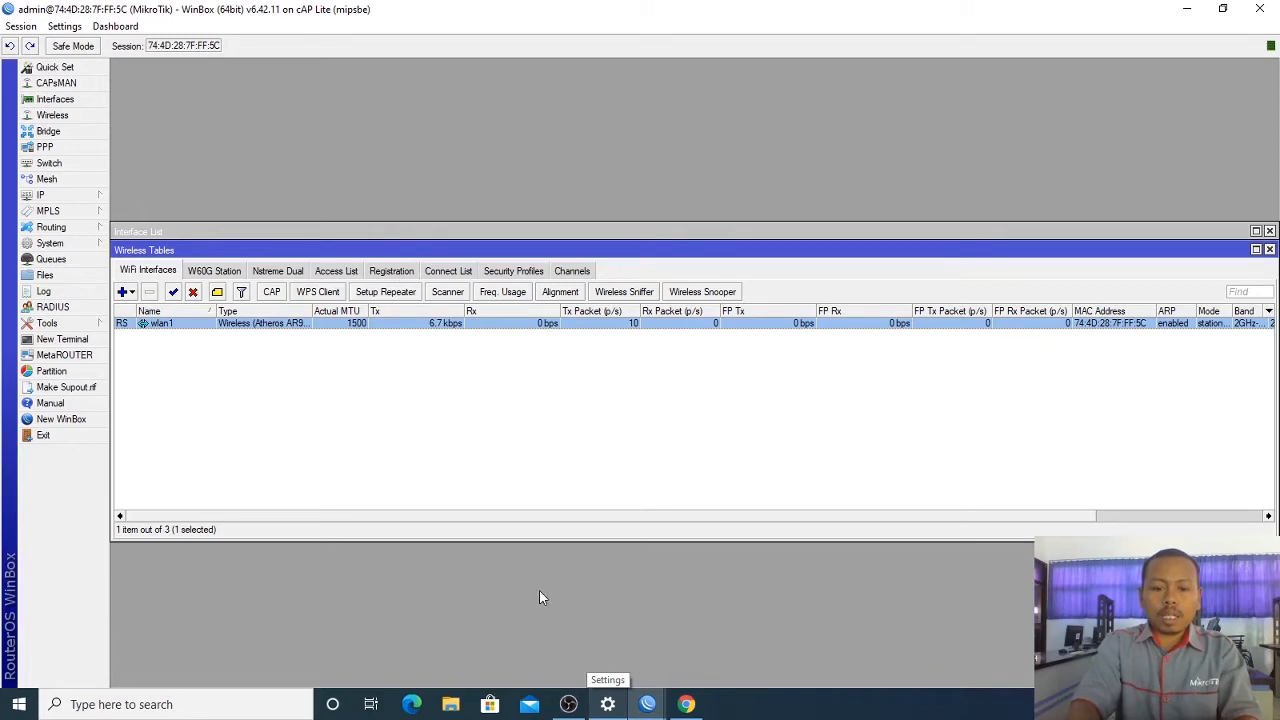
# Step: Show the Ethernet adapter's details: IPv4 192.168.88.253, gateway 192.168.88.1
pyautogui.click(607, 704)
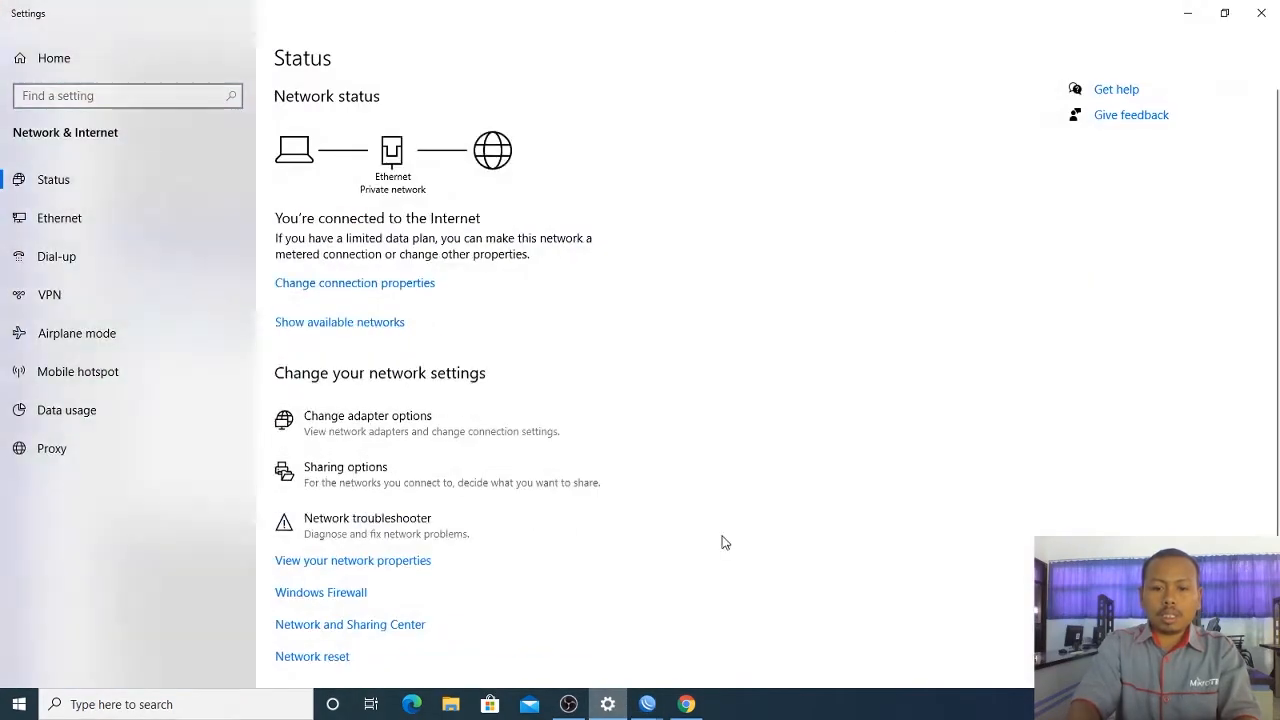
pyautogui.click(403, 428)
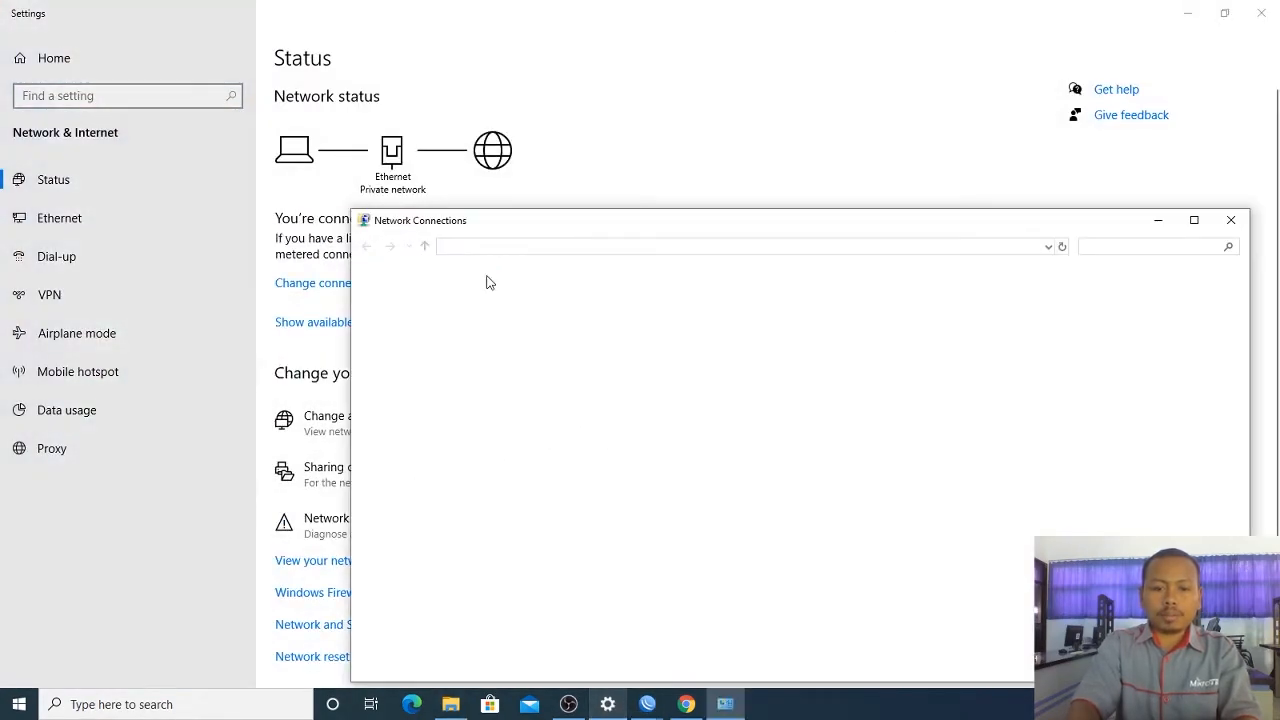
pyautogui.click(658, 314)
pyautogui.rightClick(658, 314)
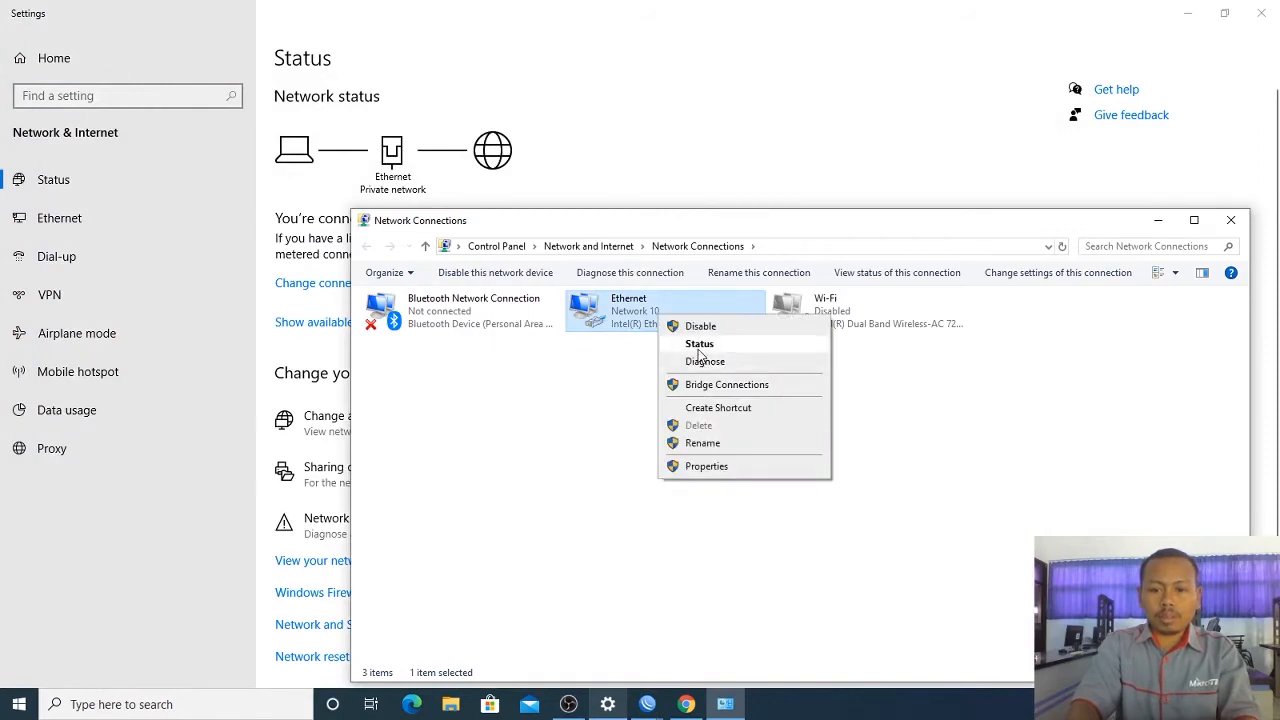
pyautogui.click(699, 344)
pyautogui.click(553, 345)
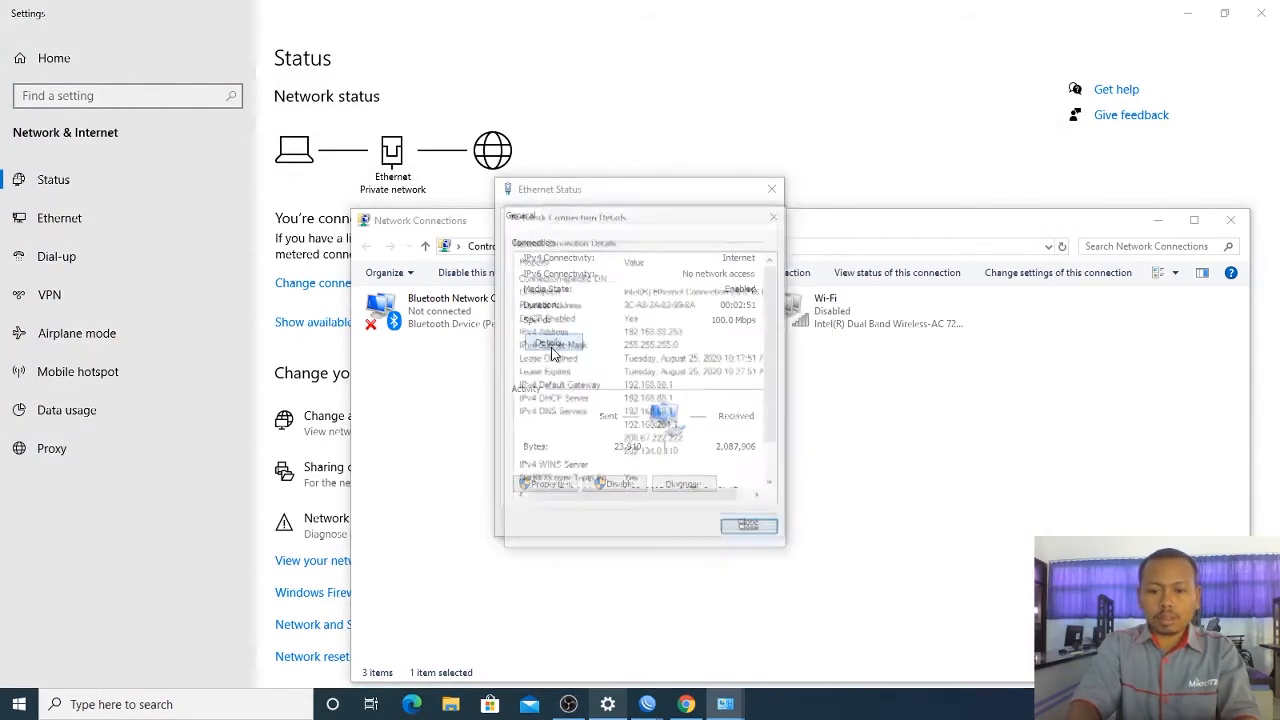
pyautogui.click(667, 334)
pyautogui.click(678, 388)
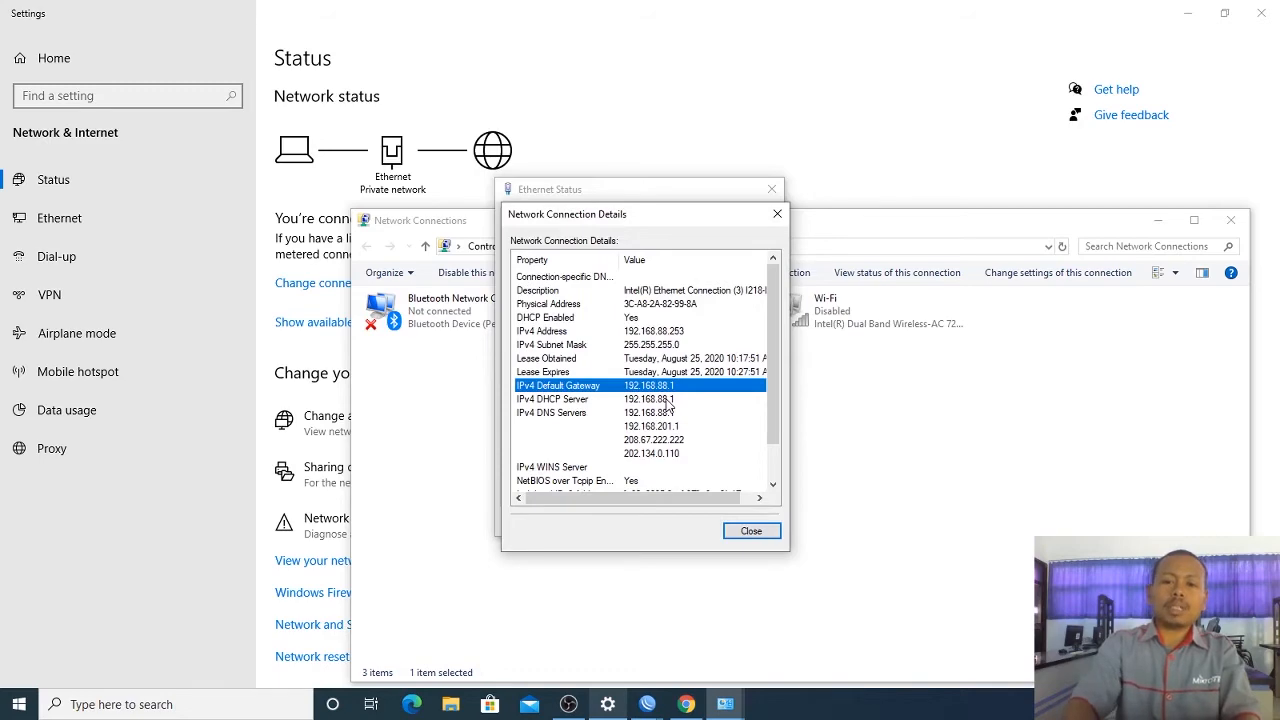
# Step: Bring back the Network Connections window, then the router's WinBox session
pyautogui.click(724, 707)
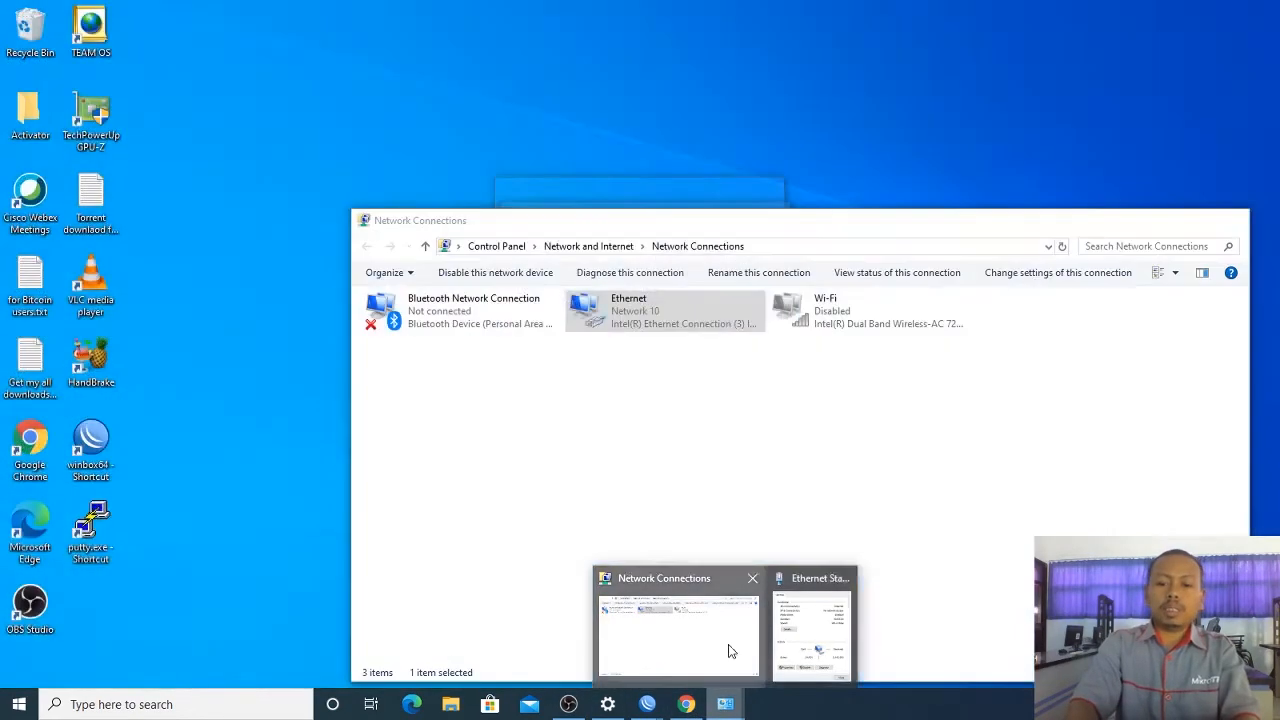
pyautogui.click(730, 651)
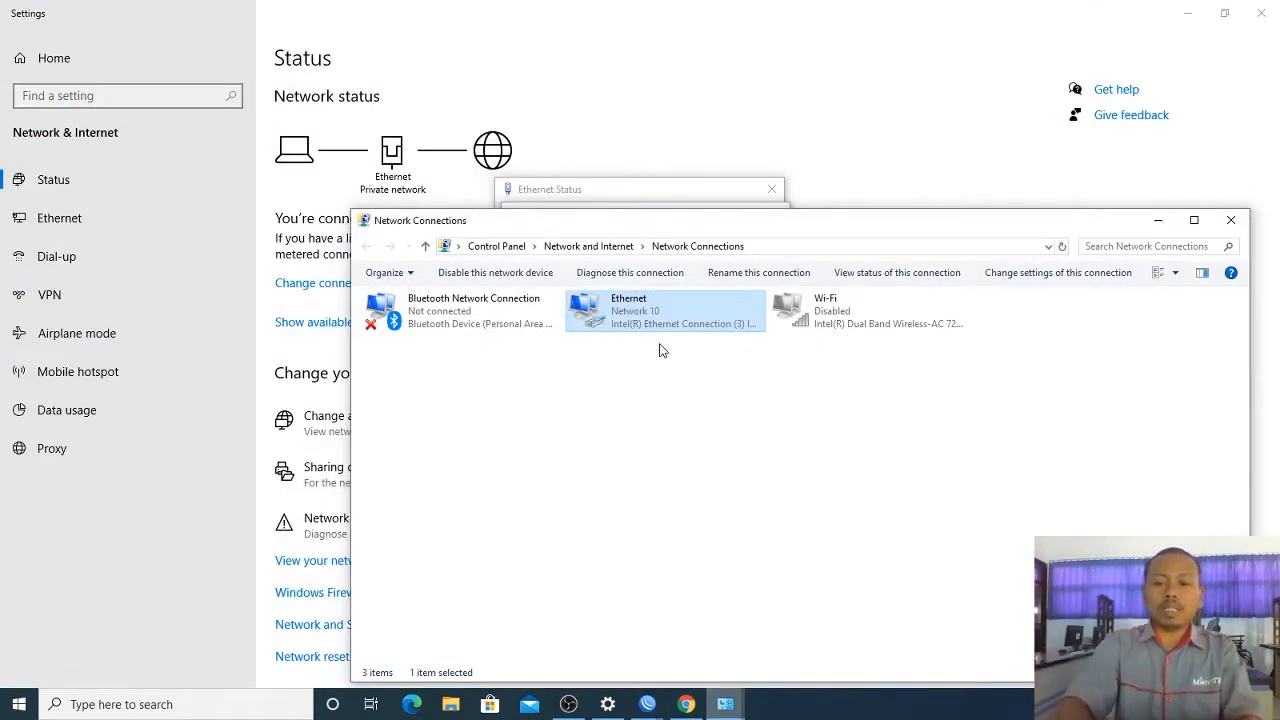
pyautogui.click(647, 704)
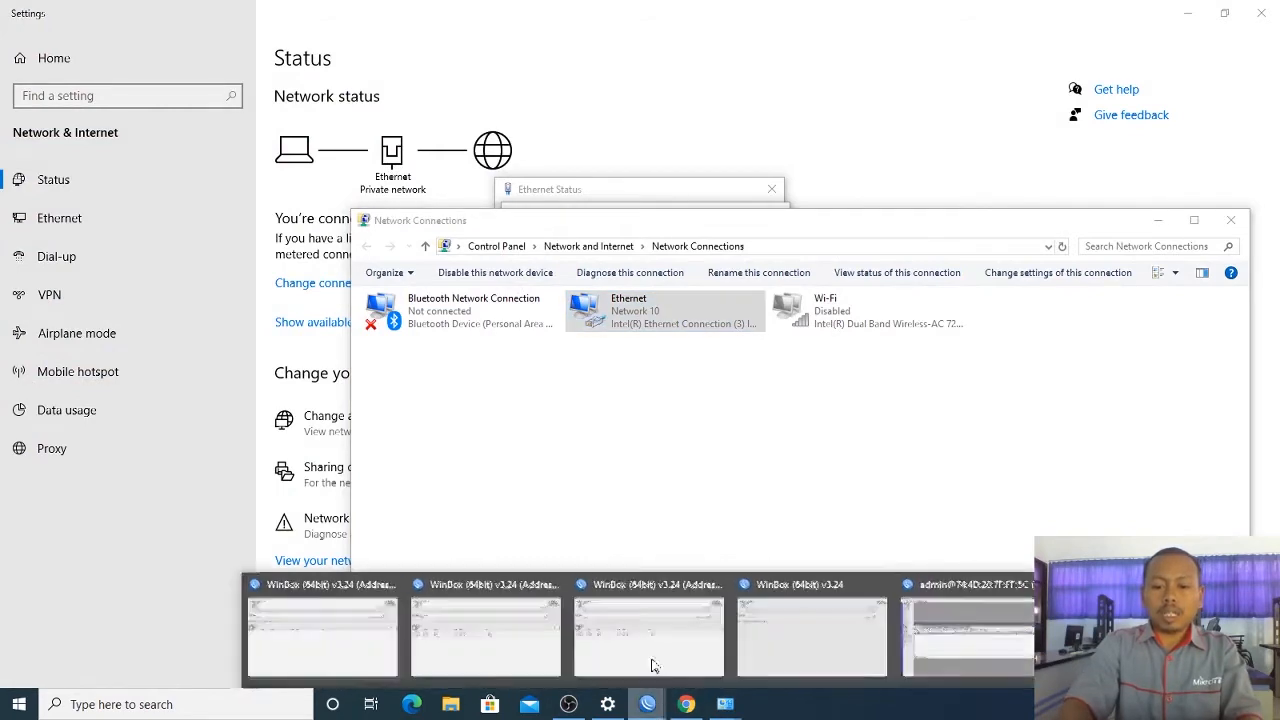
pyautogui.click(935, 625)
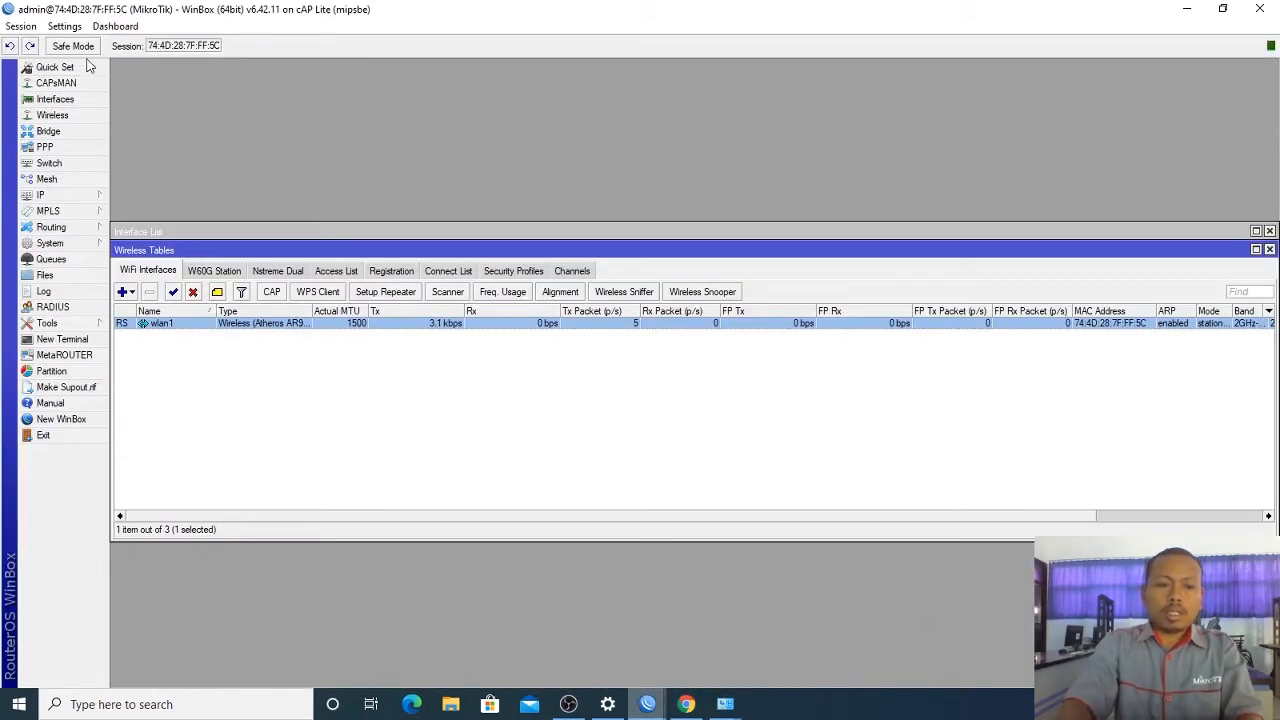
# Step: Show the Interface List and highlight the wlan1 and ether1 rows
pyautogui.click(70, 100)
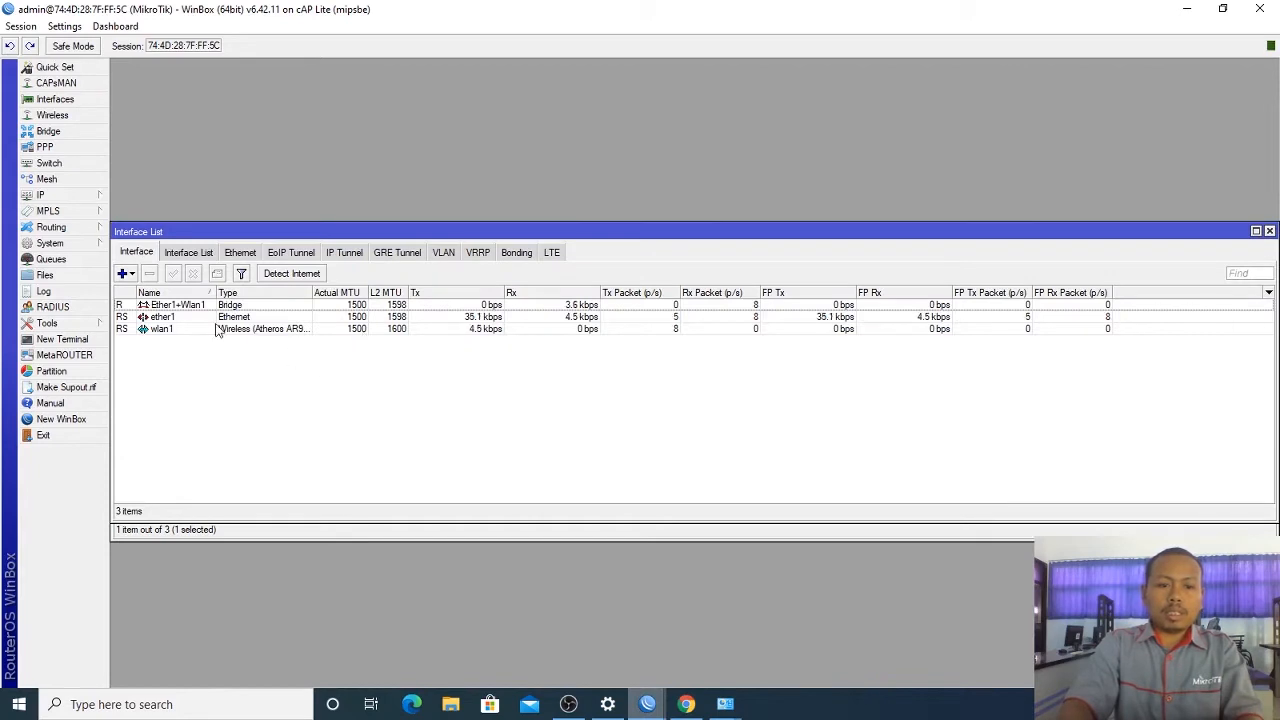
pyautogui.click(215, 332)
pyautogui.click(229, 318)
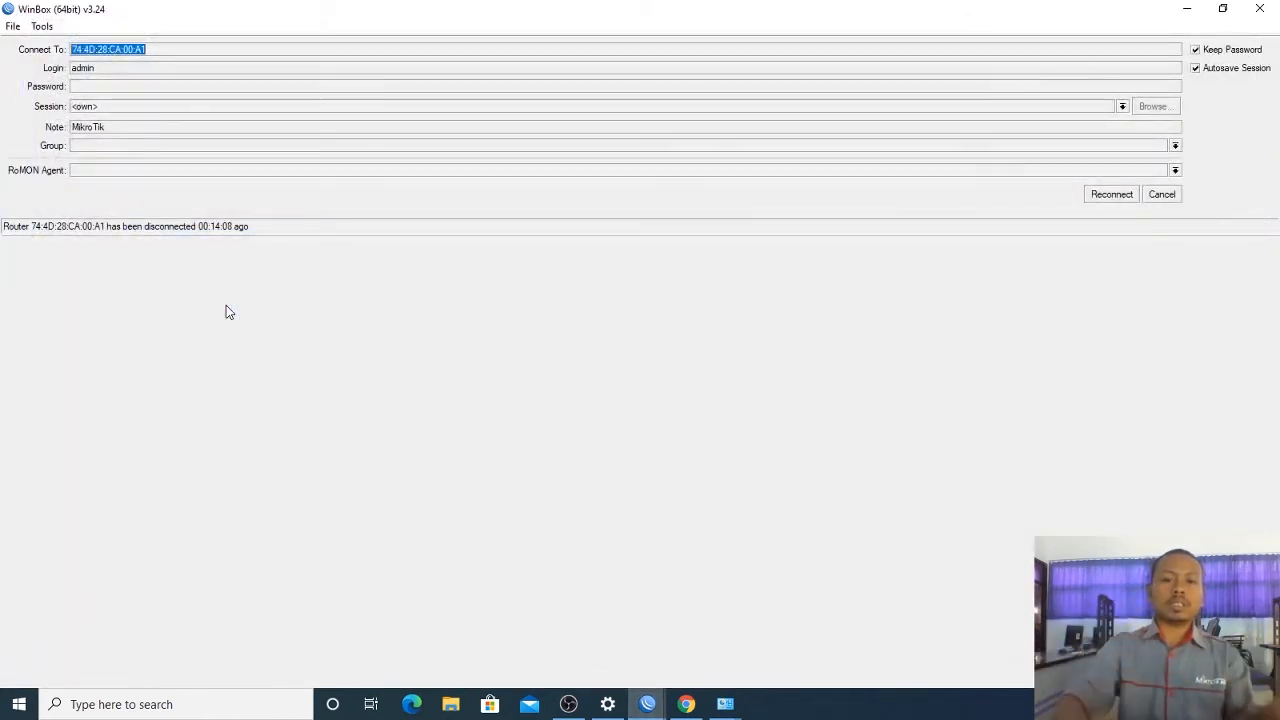
# Step: Cancel the reconnect and refresh Neighbors, which finds no routers
pyautogui.click(1166, 195)
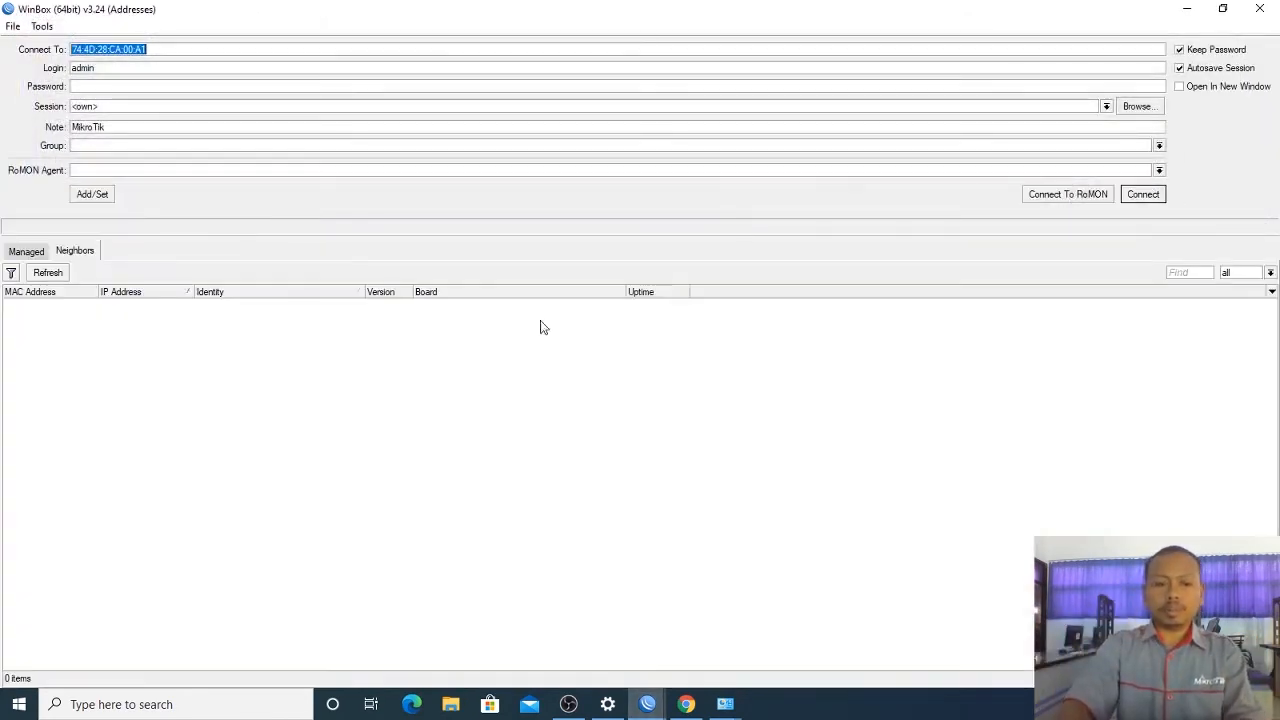
pyautogui.click(54, 273)
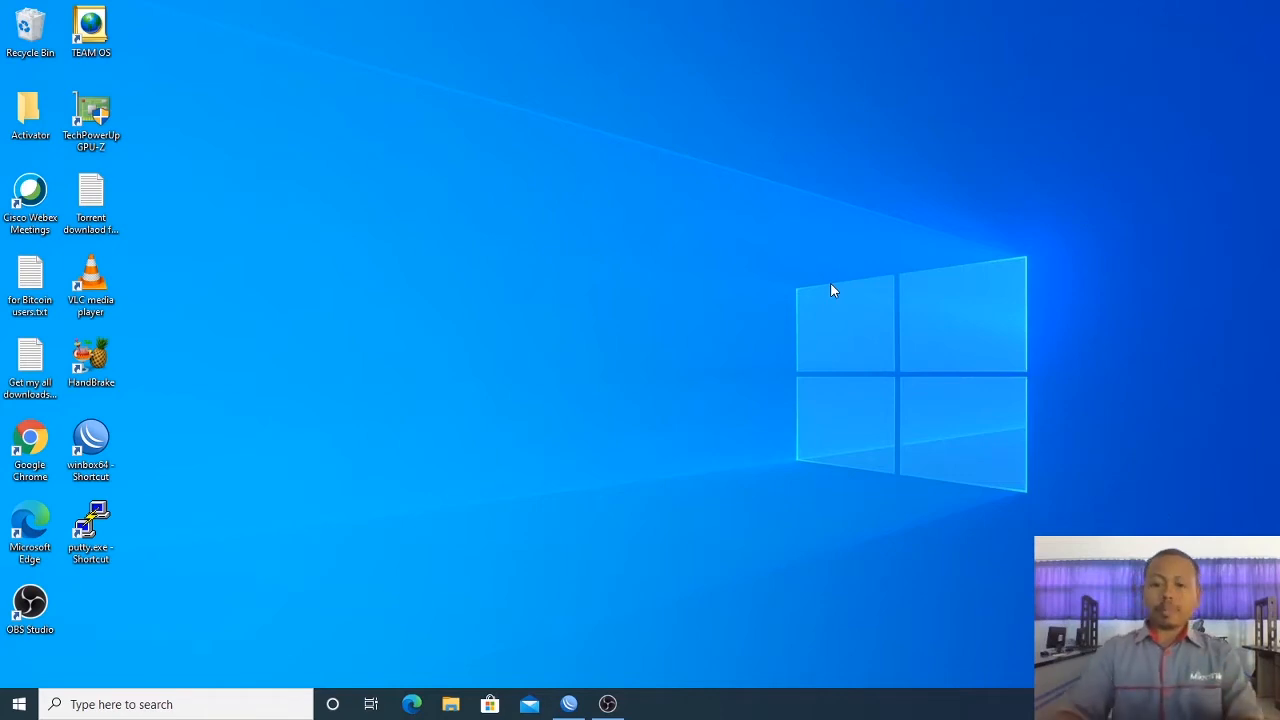
# Step: Launch WinBox and try logging into the discovered MikroTik as admin with a blank password
pyautogui.doubleClick(90, 445)
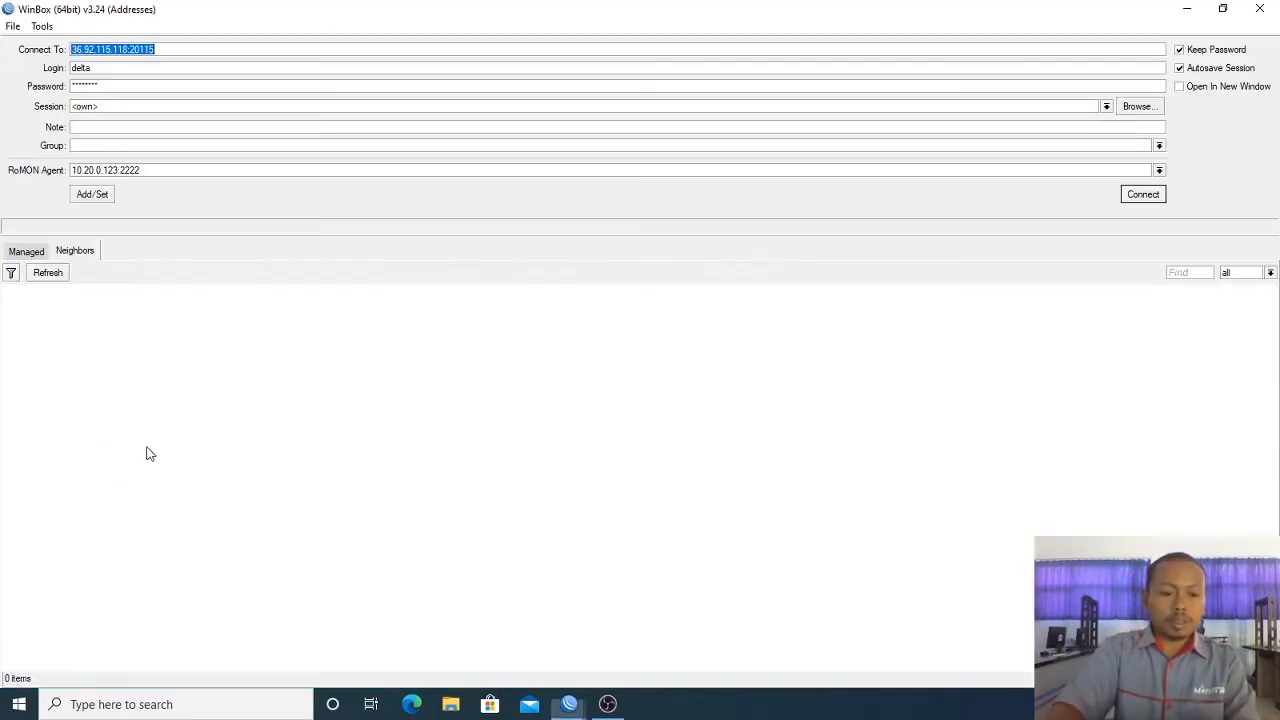
pyautogui.click(47, 276)
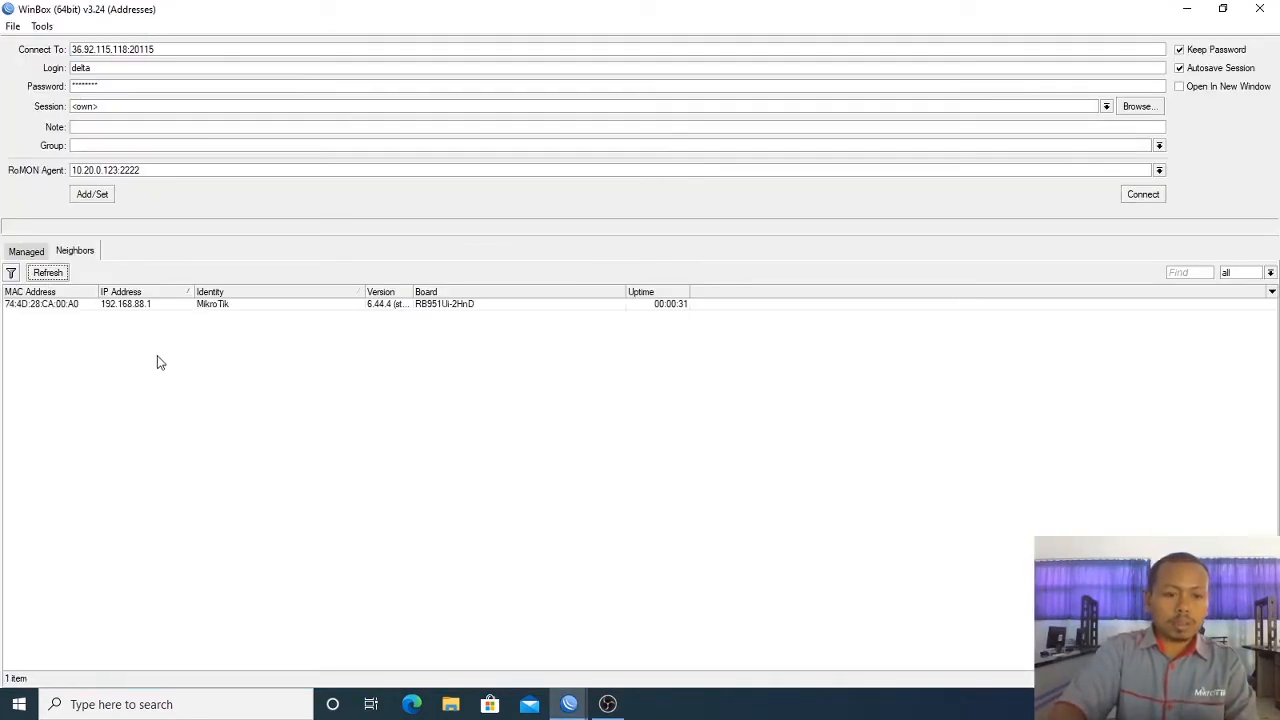
pyautogui.click(74, 305)
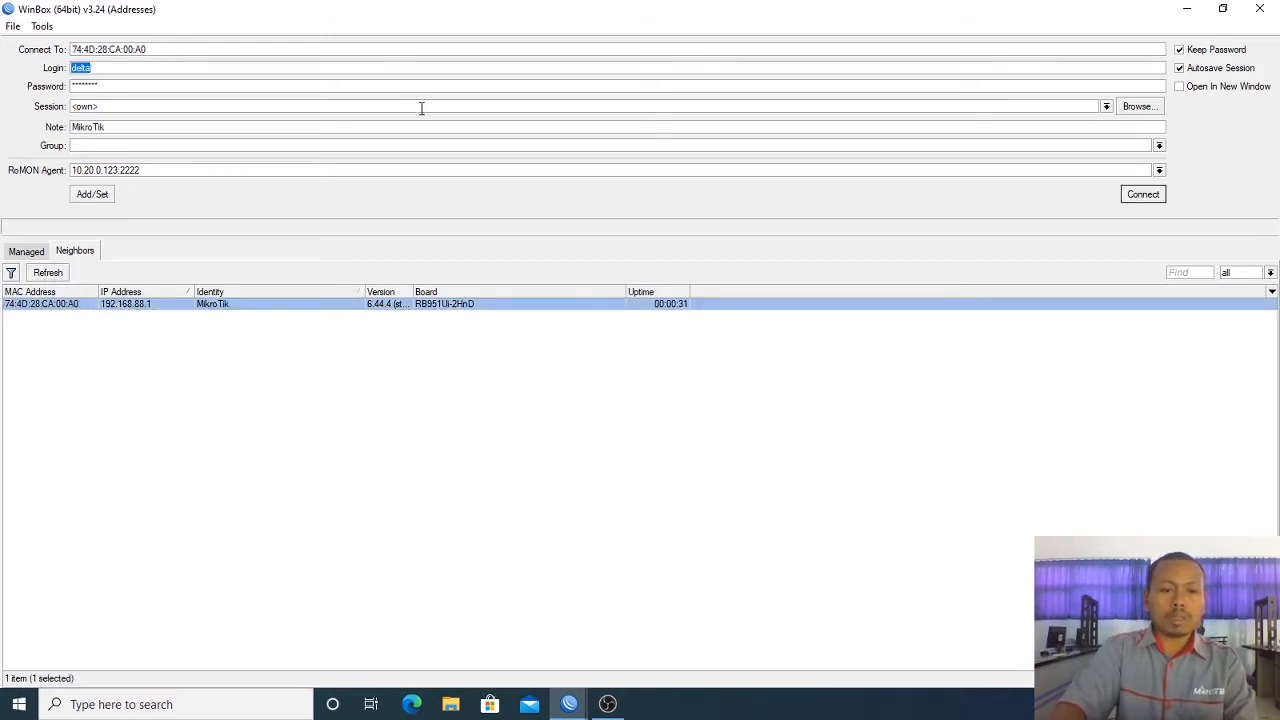
pyautogui.write('admin')
pyautogui.press('Tab')
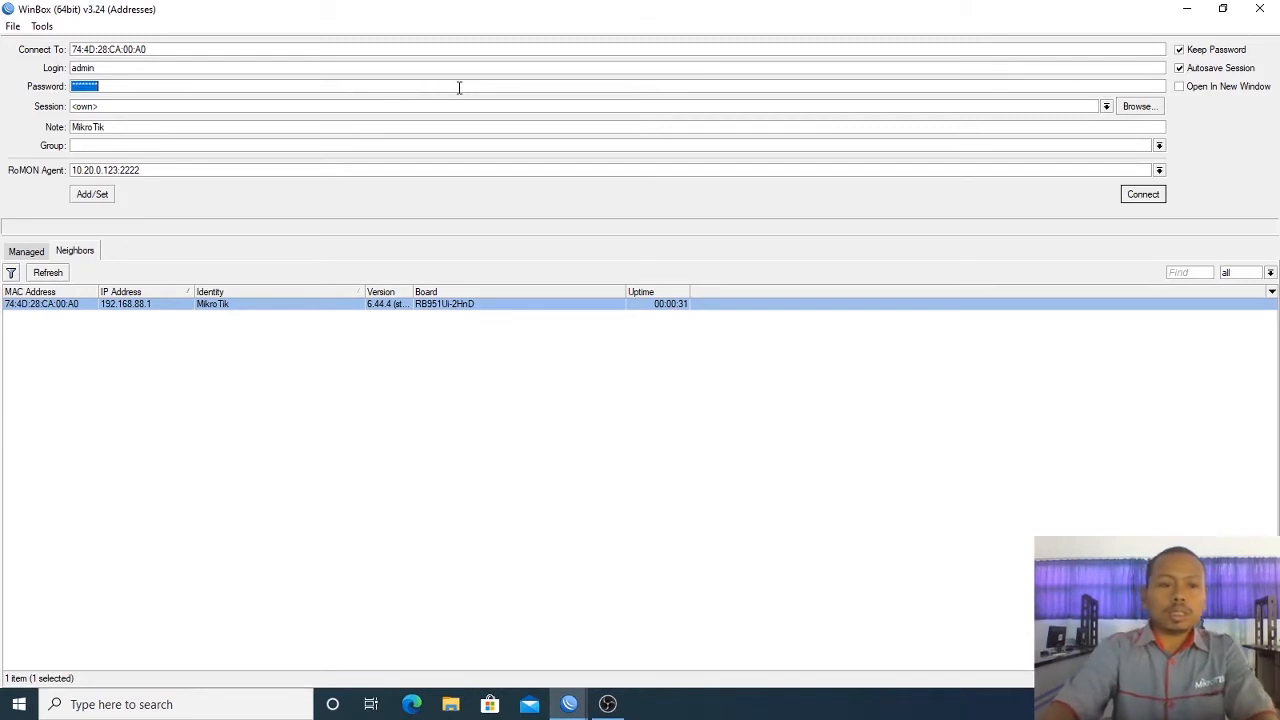
pyautogui.press('BackSpace')
pyautogui.press('Return')
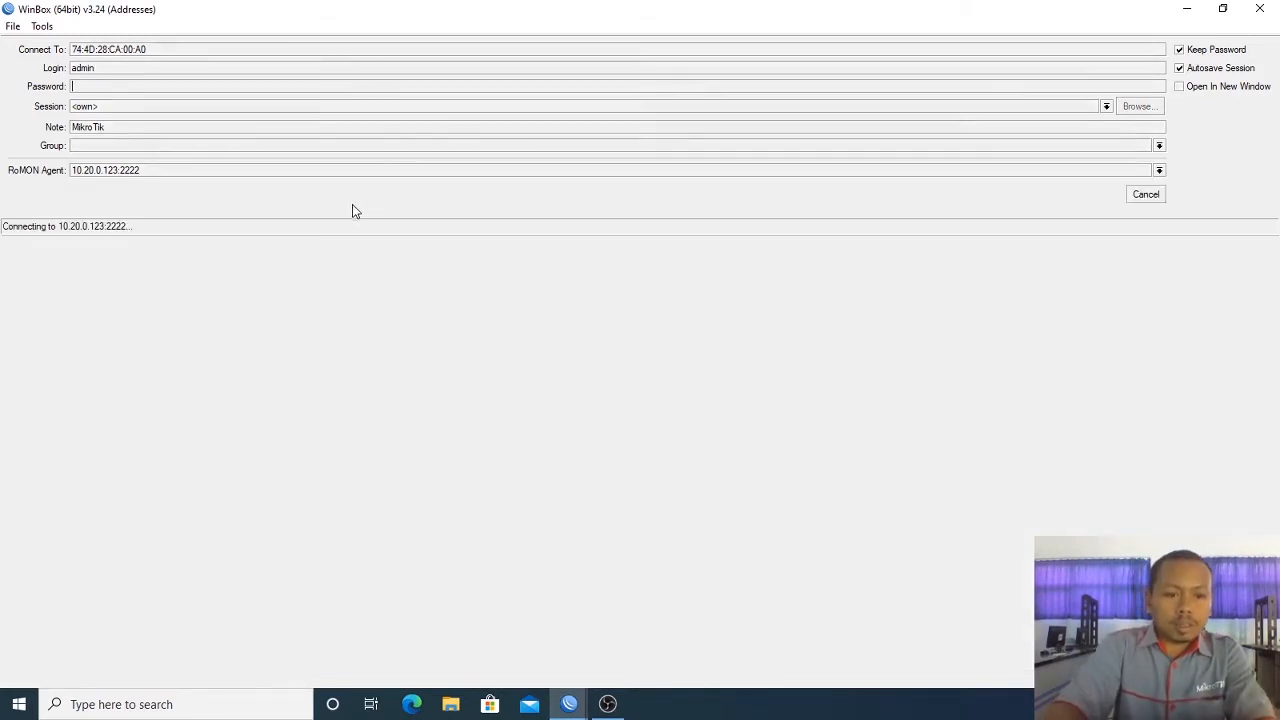
pyautogui.click(1148, 195)
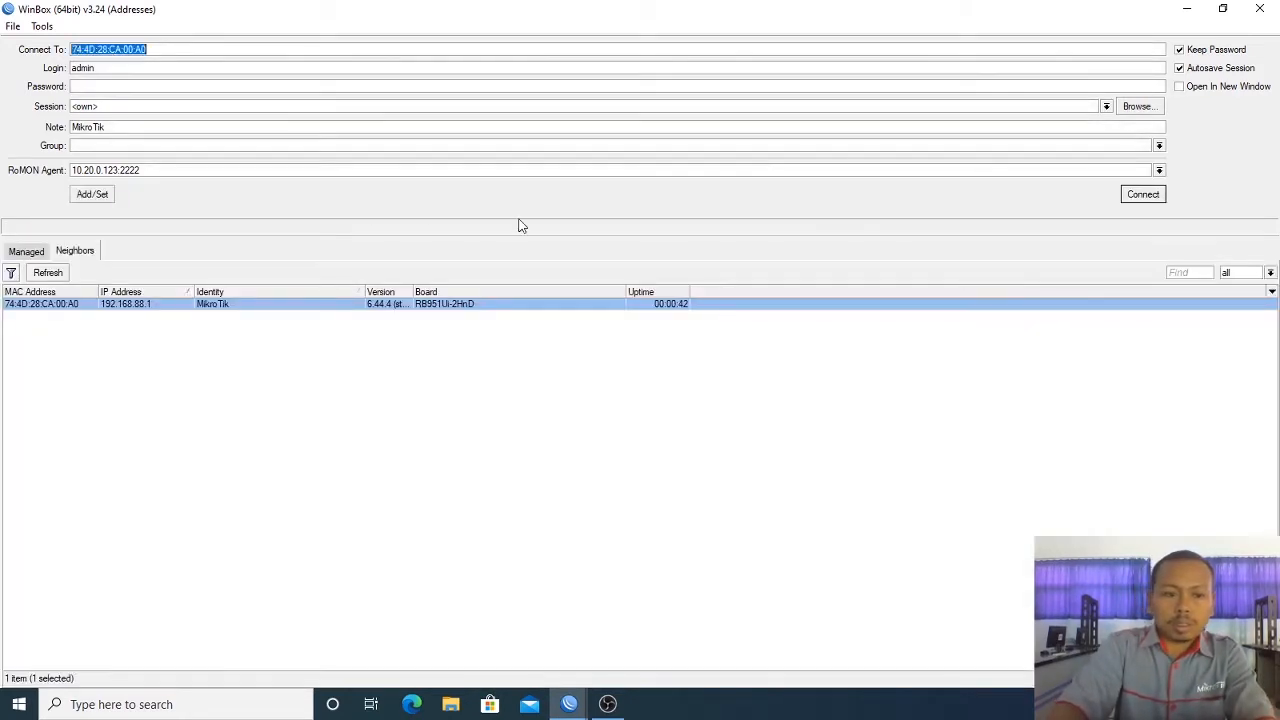
# Step: Clear the RoMON Agent field and connect directly to the MikroTik router
pyautogui.click(58, 273)
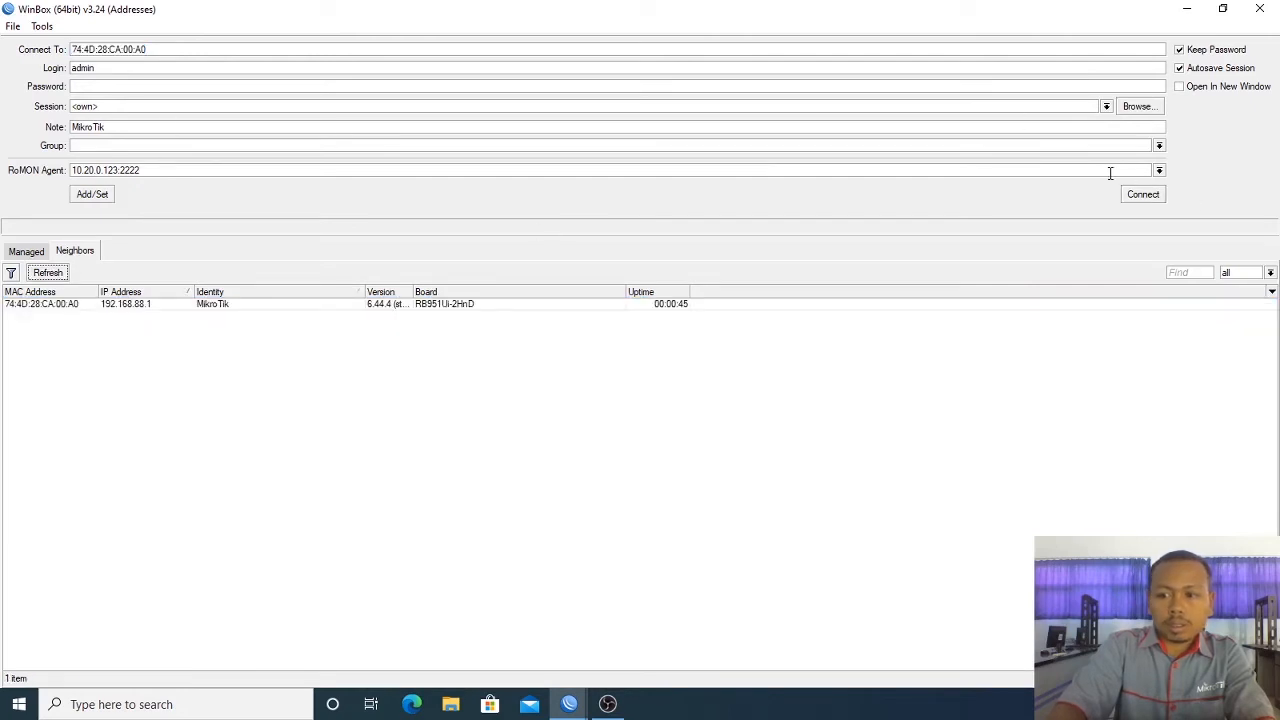
pyautogui.click(1110, 173)
pyautogui.hotkey('ctrl', 'a')
pyautogui.press('BackSpace')
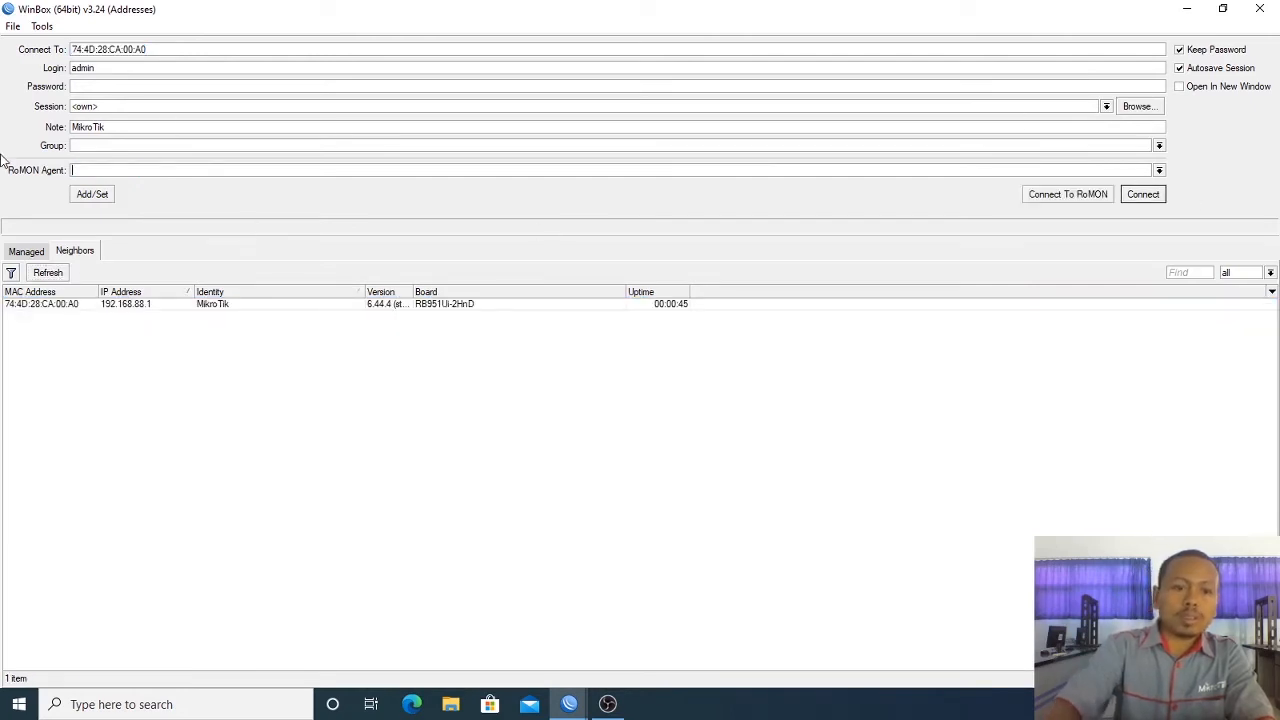
pyautogui.click(62, 305)
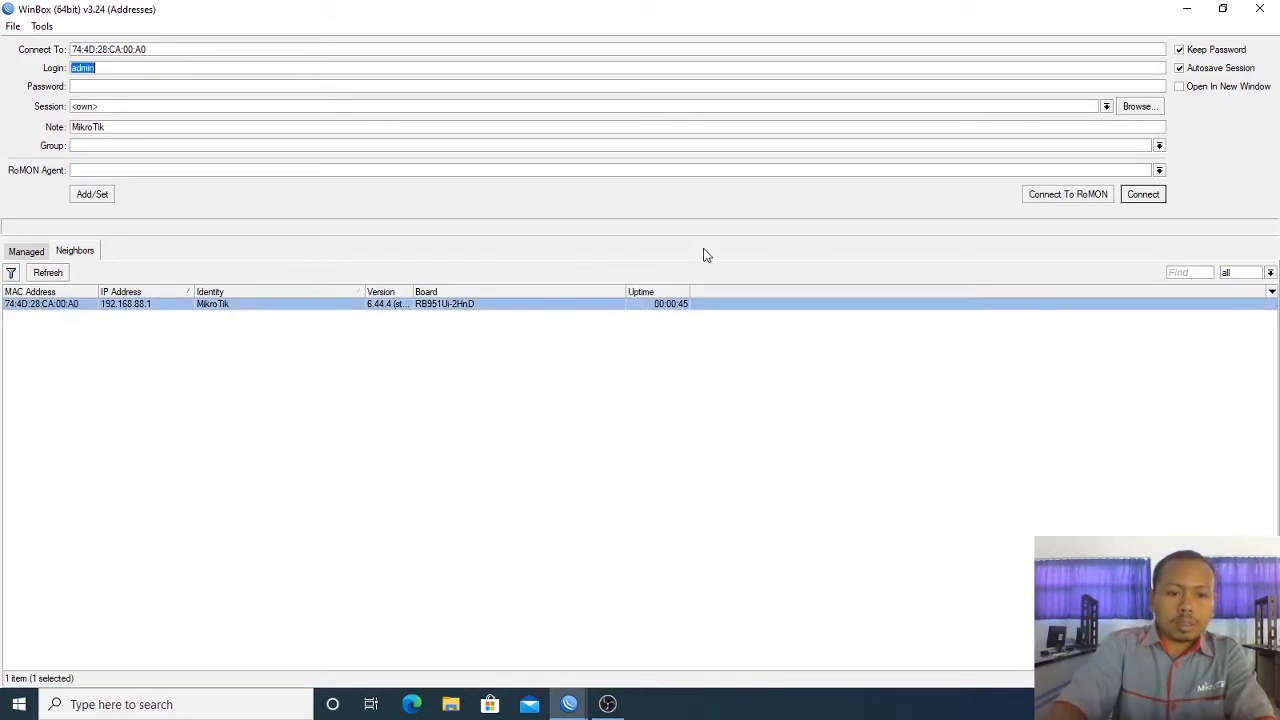
pyautogui.click(1143, 194)
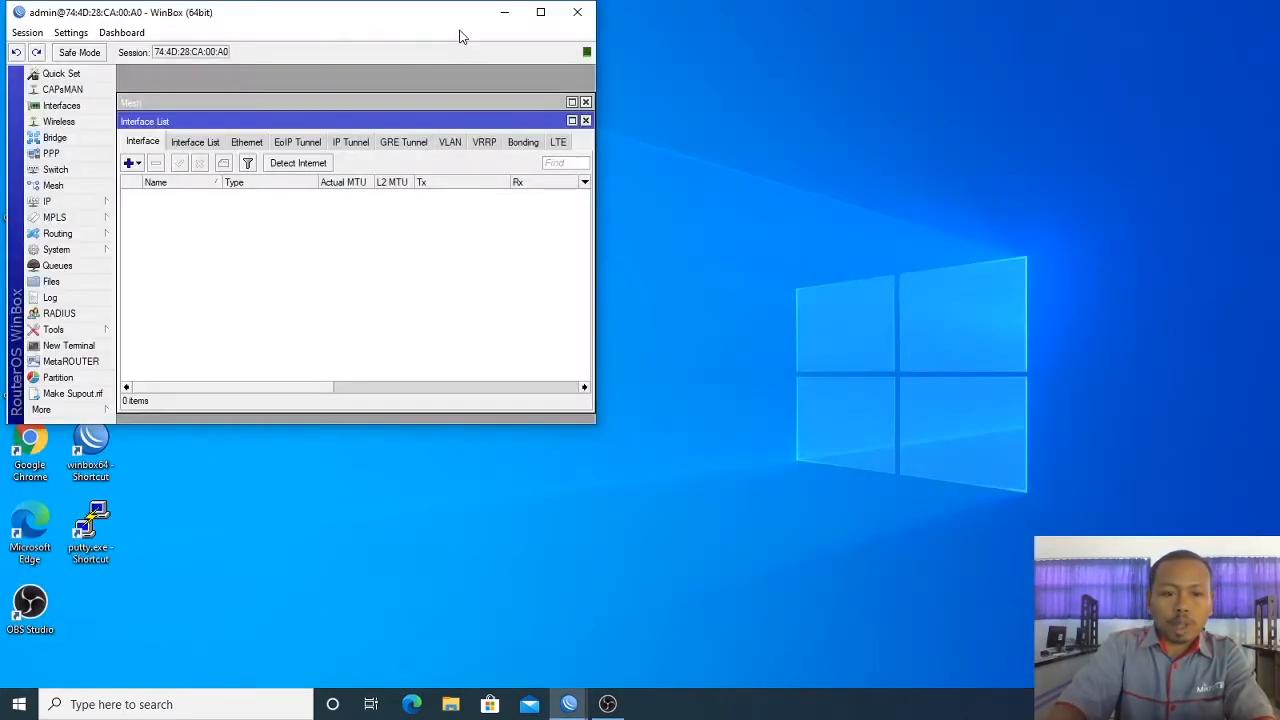
# Step: Maximize WinBox and run system reset-configuration in a New Terminal, answering y
pyautogui.click(540, 11)
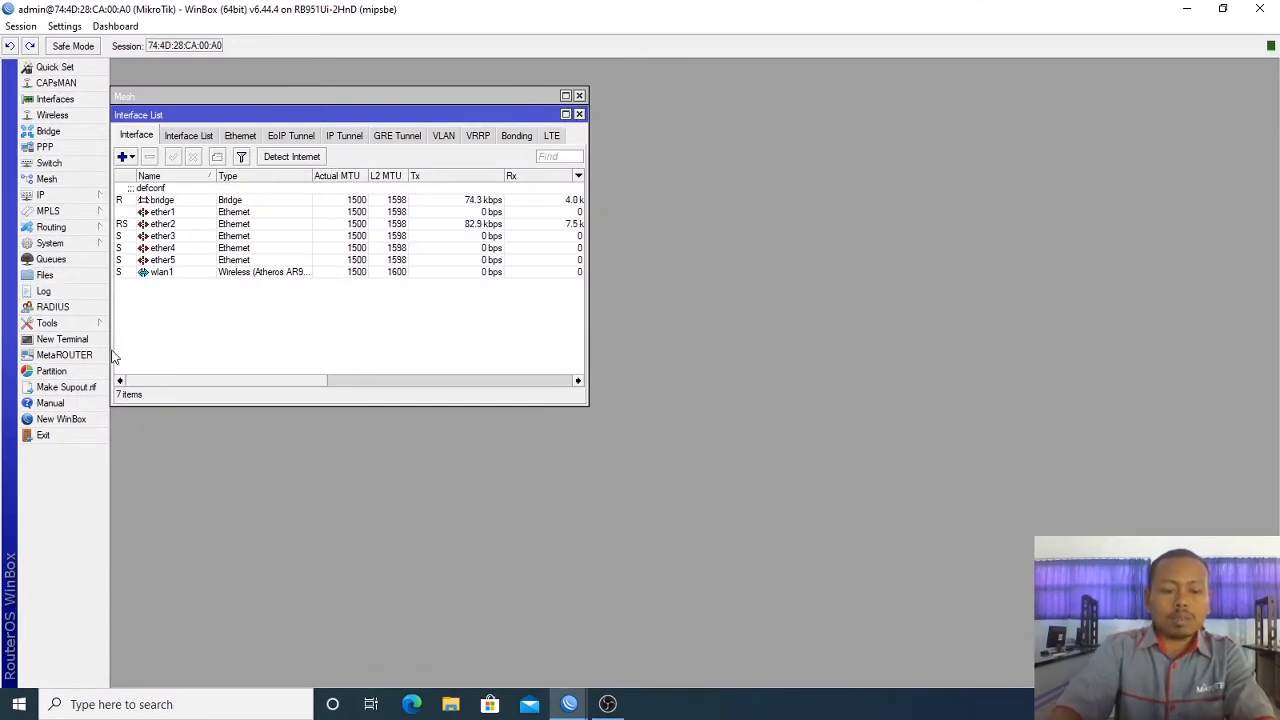
pyautogui.click(82, 340)
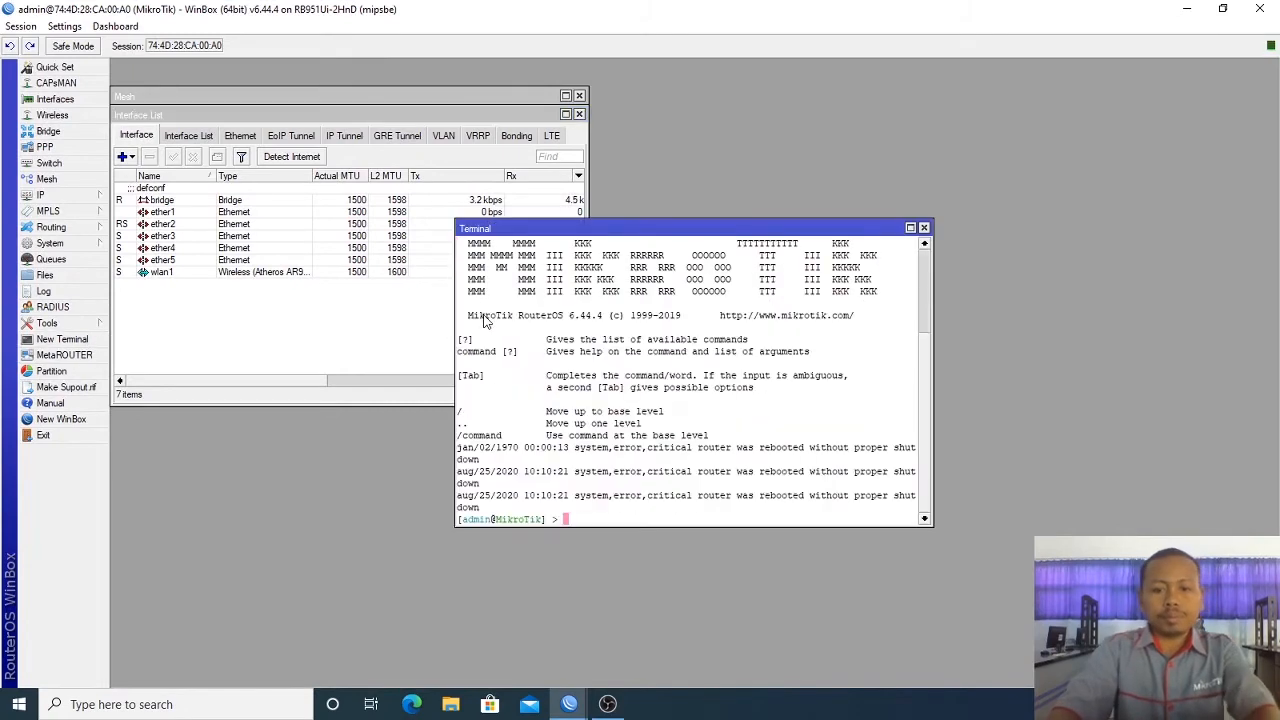
pyautogui.write('system re')
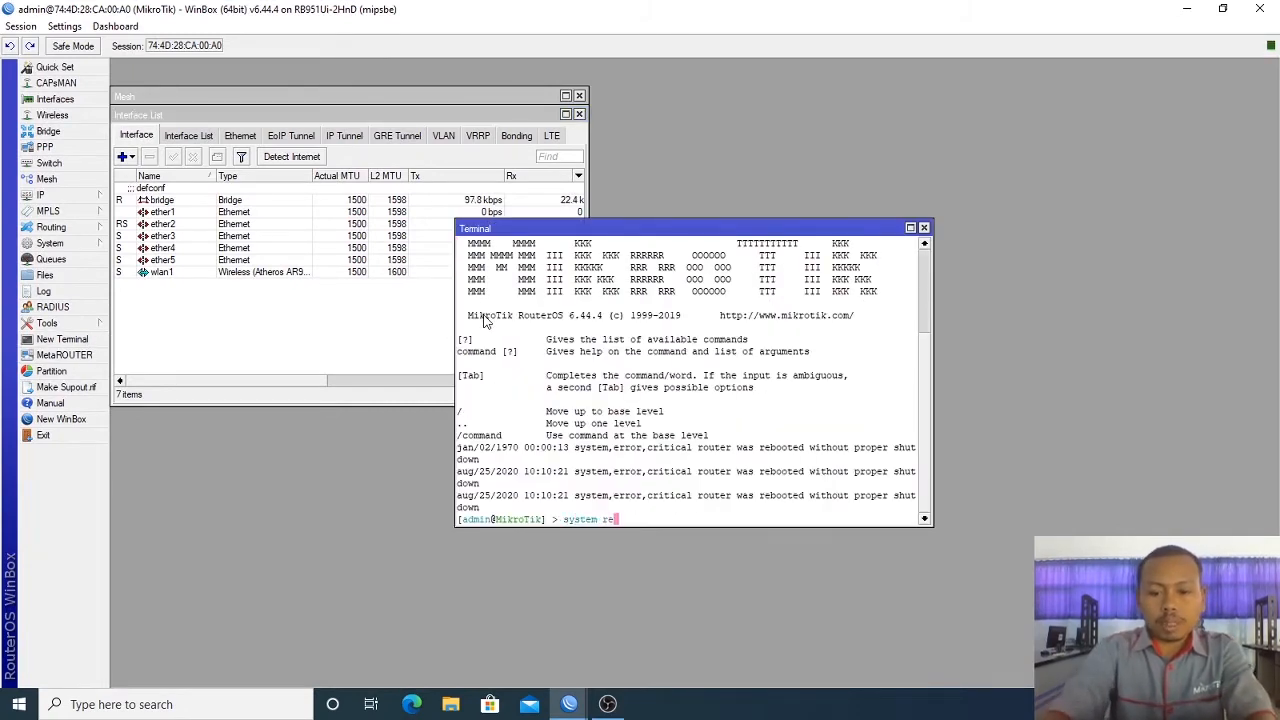
pyautogui.write('set')
pyautogui.press('Tab')
pyautogui.press('Return')
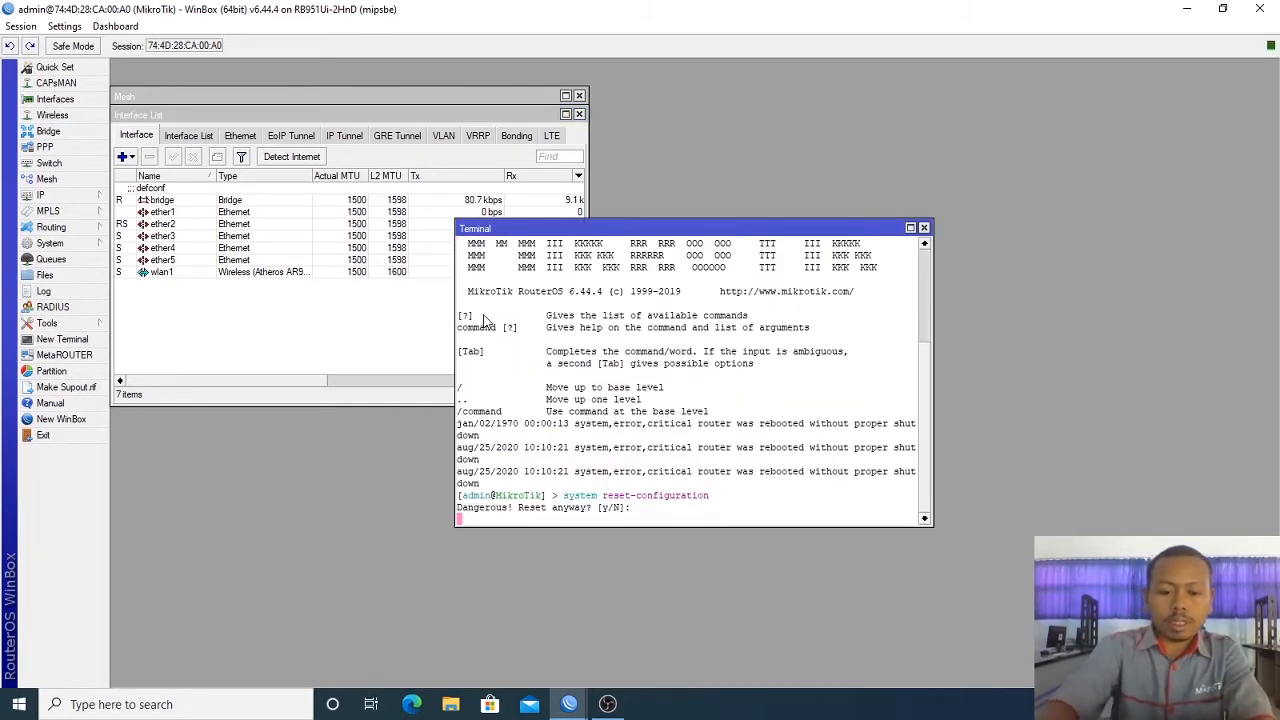
pyautogui.write('y')
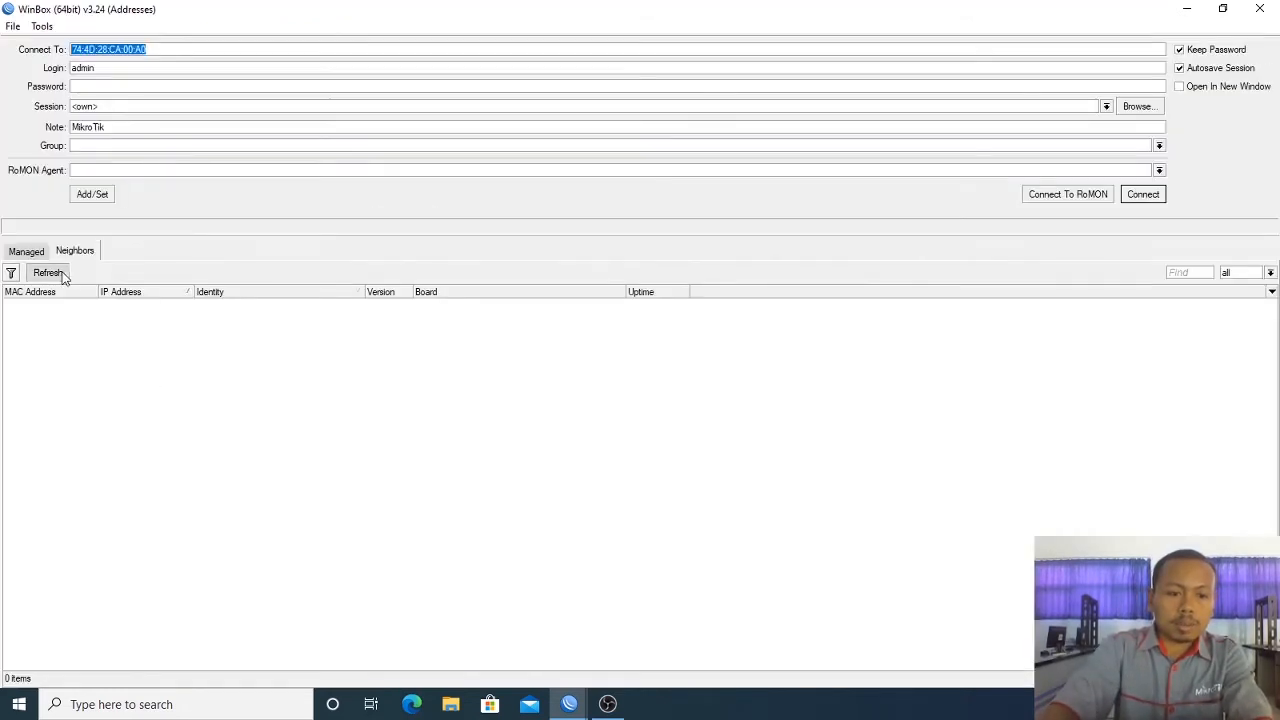
# Step: Refresh Neighbors until the reset RB951Ui-2HnD reappears at 192.168.88.1, then select it
pyautogui.click(62, 275)
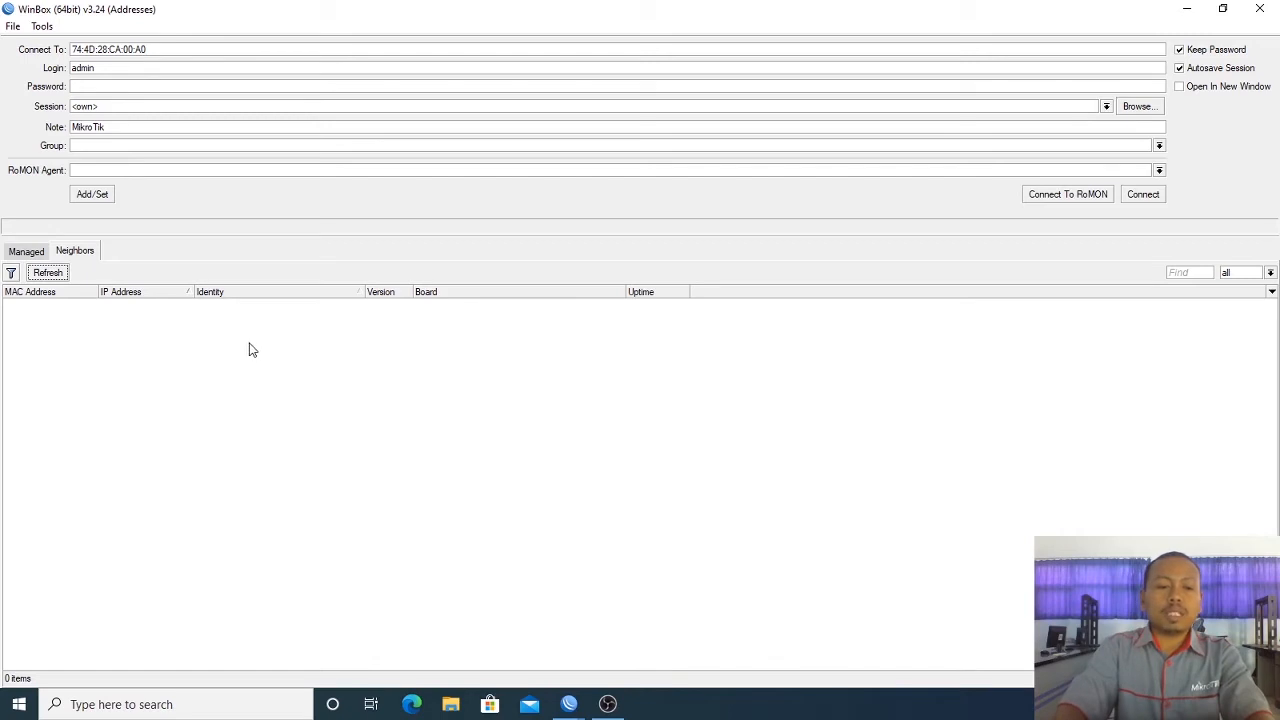
pyautogui.click(53, 274)
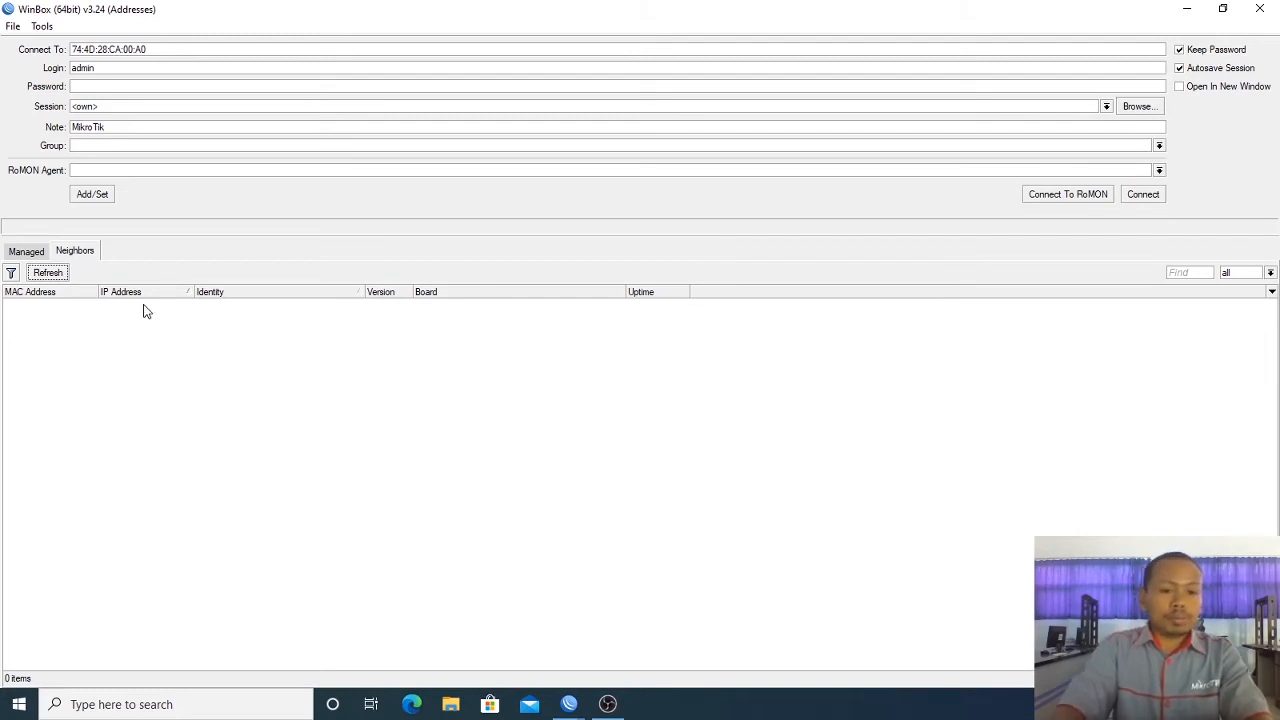
pyautogui.click(42, 272)
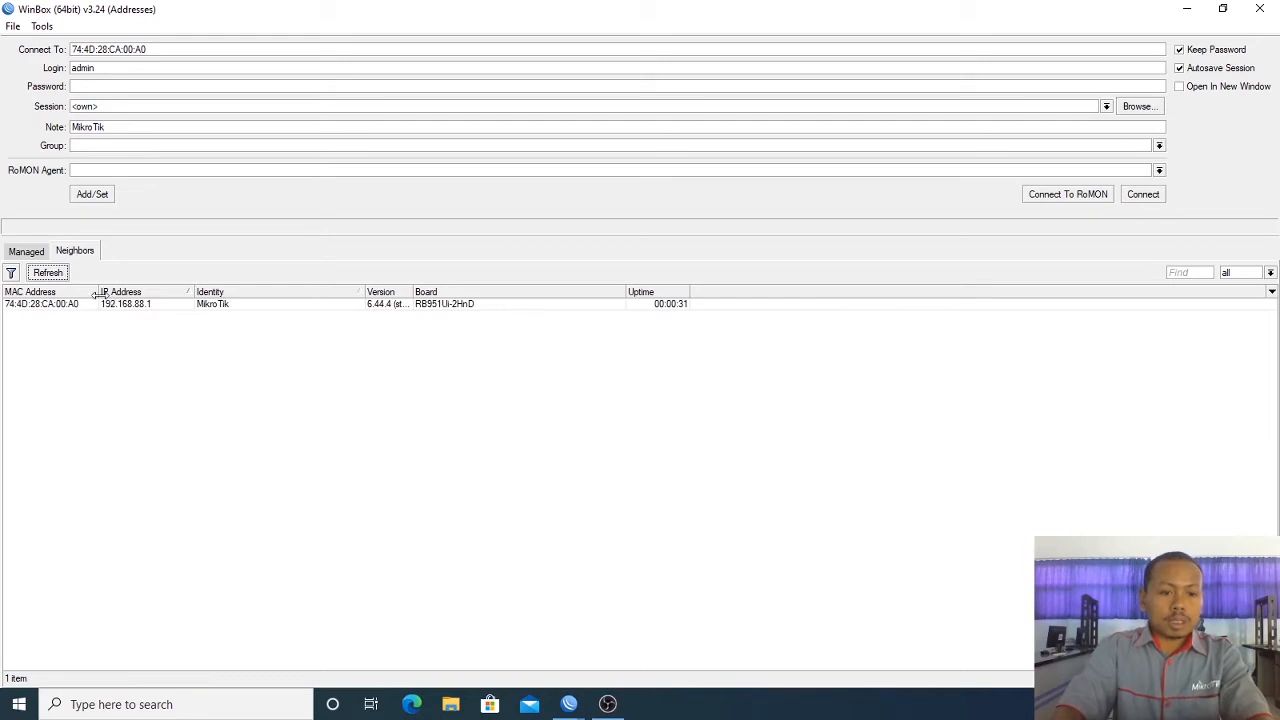
pyautogui.click(70, 307)
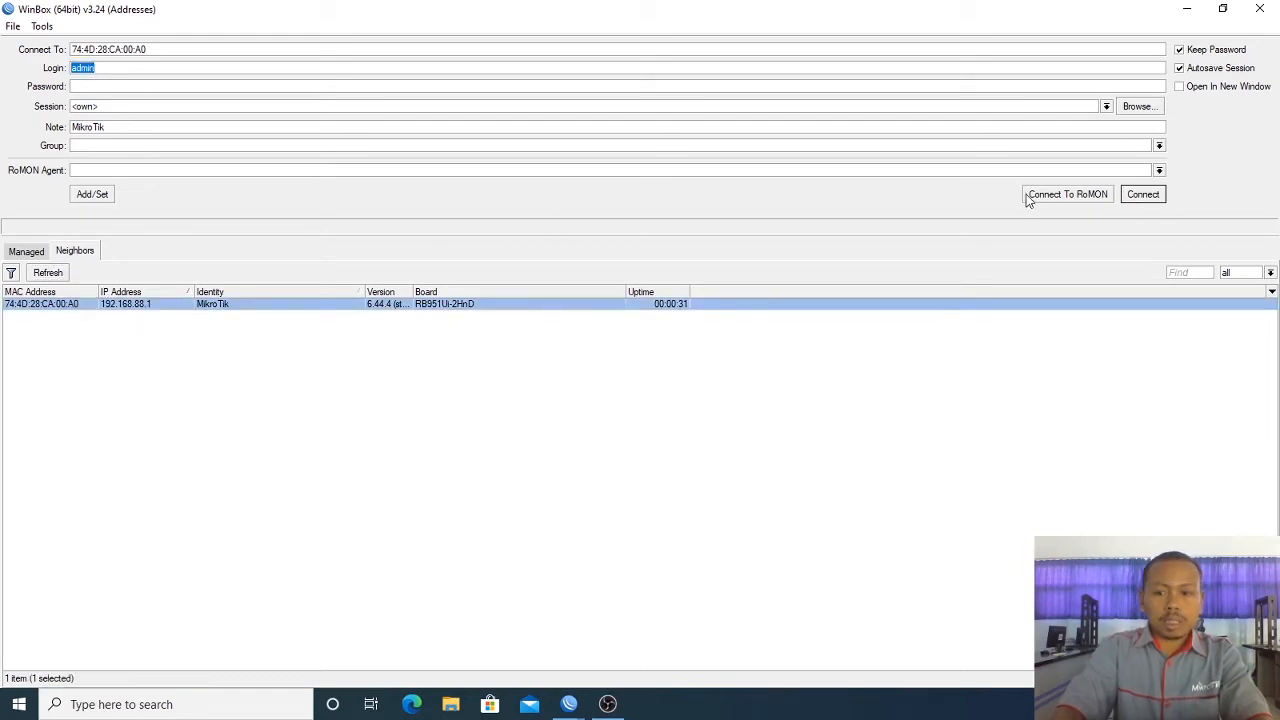
# Step: Log in to the reset router, remove its default configuration, and dismiss the lost session
pyautogui.click(1142, 195)
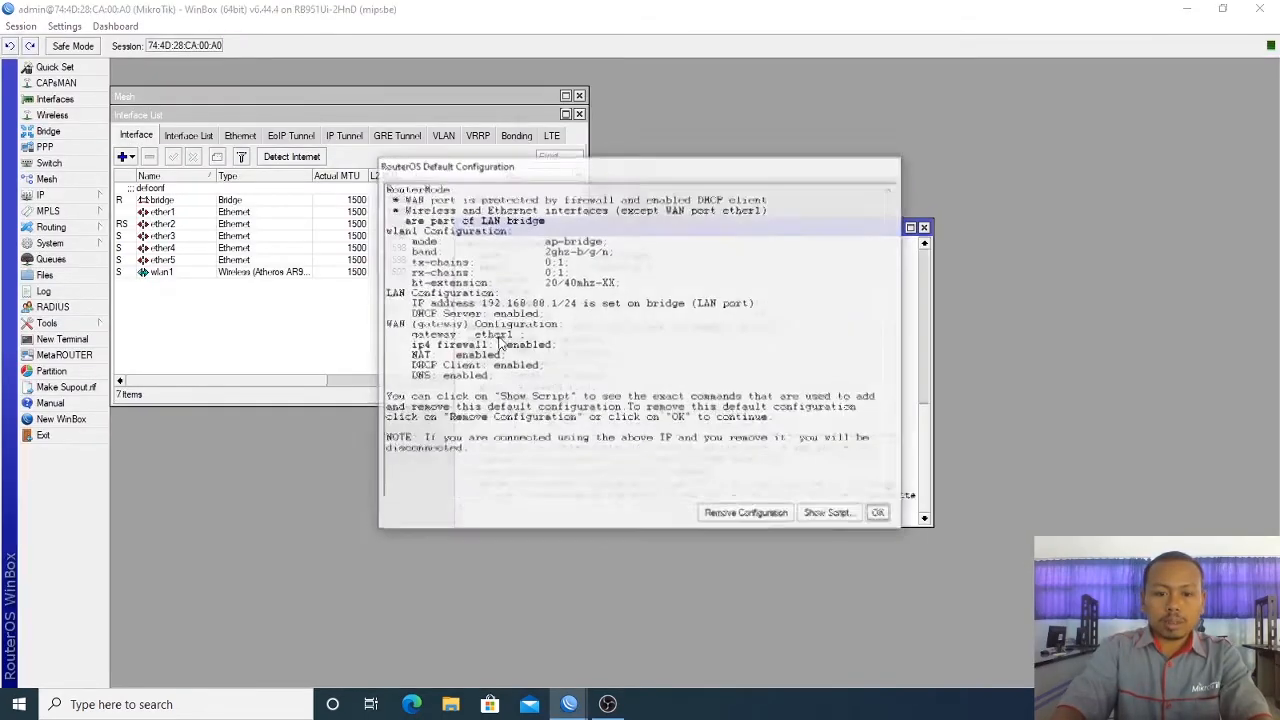
pyautogui.click(756, 515)
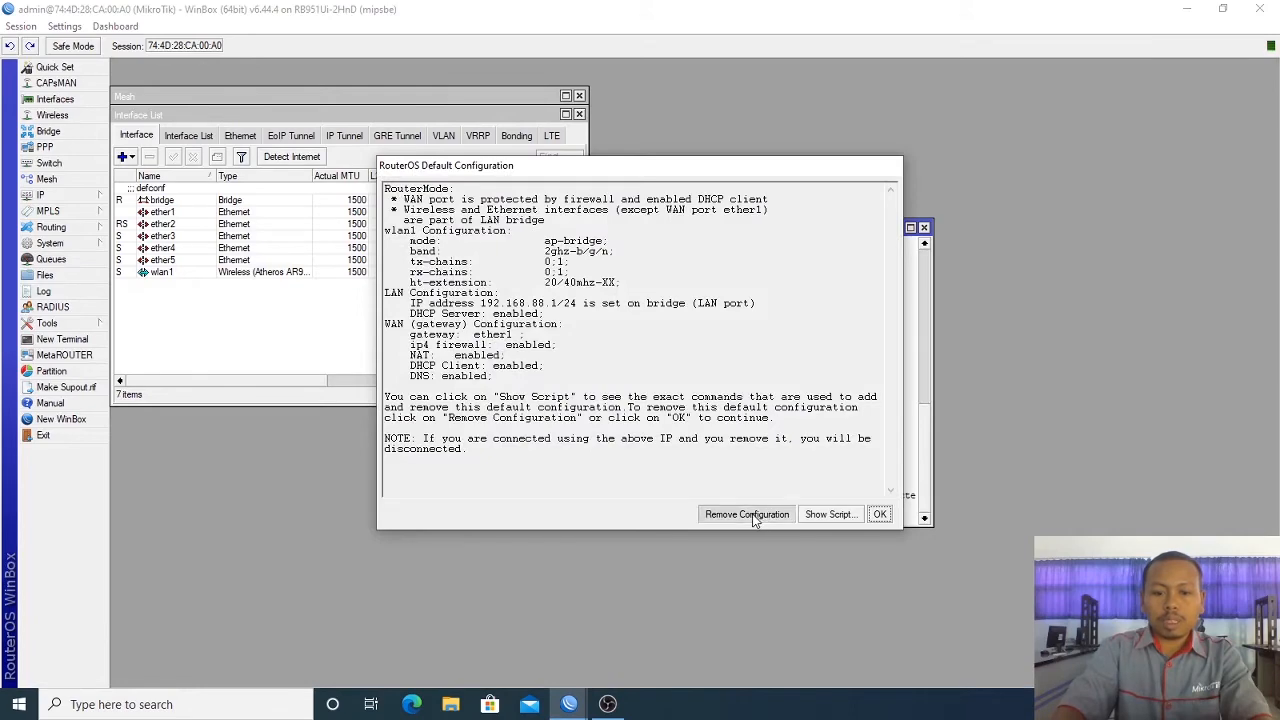
pyautogui.click(924, 228)
pyautogui.click(579, 114)
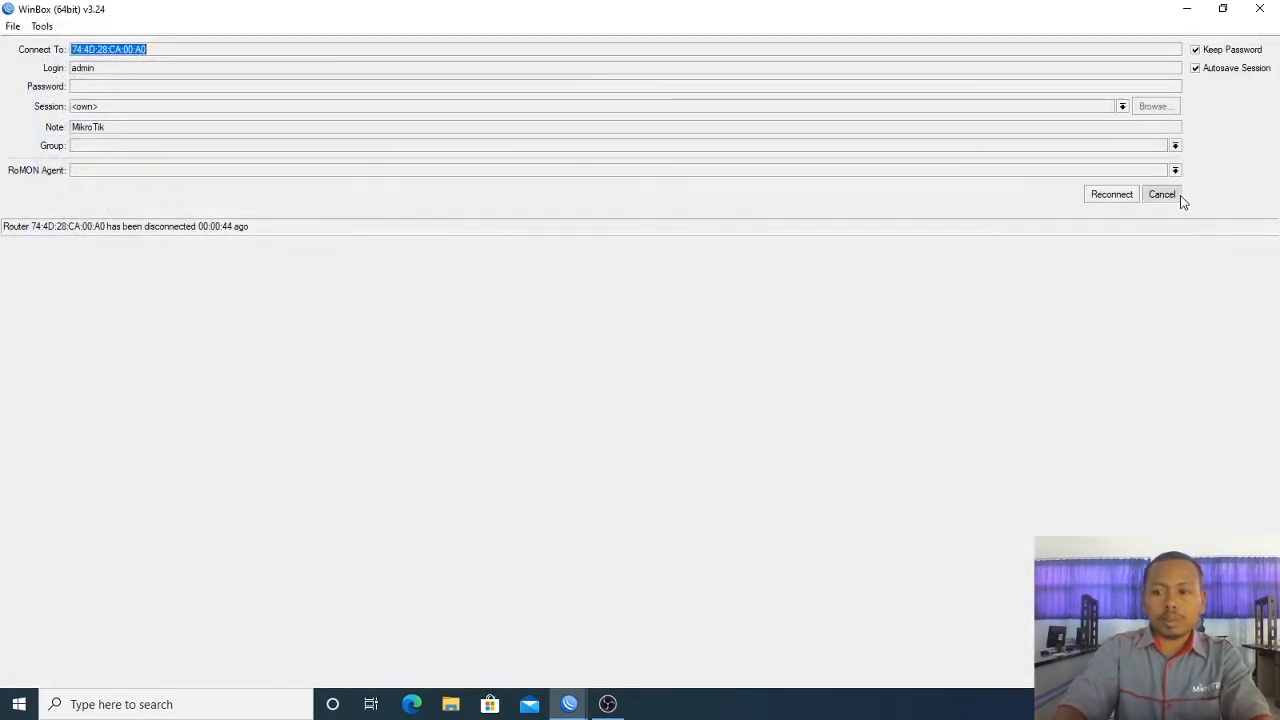
pyautogui.click(1178, 195)
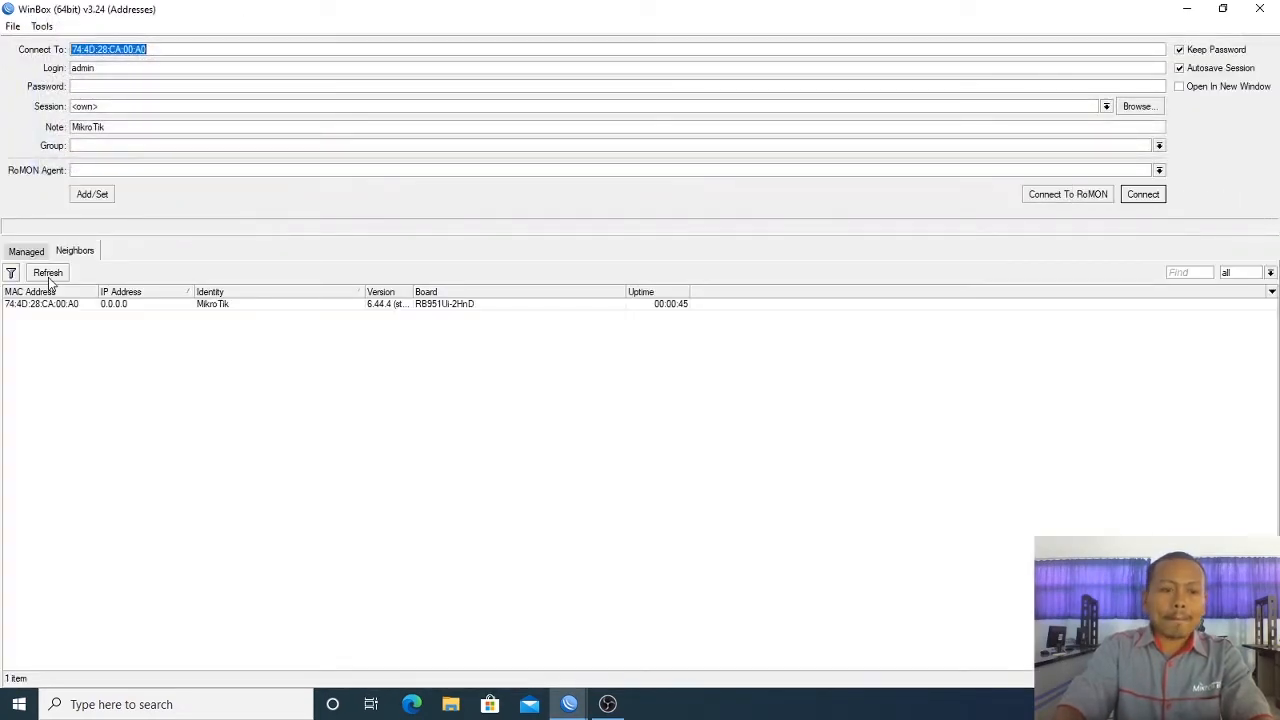
# Step: Reconnect to the MikroTik router as admin and close the empty Mesh window
pyautogui.click(120, 305)
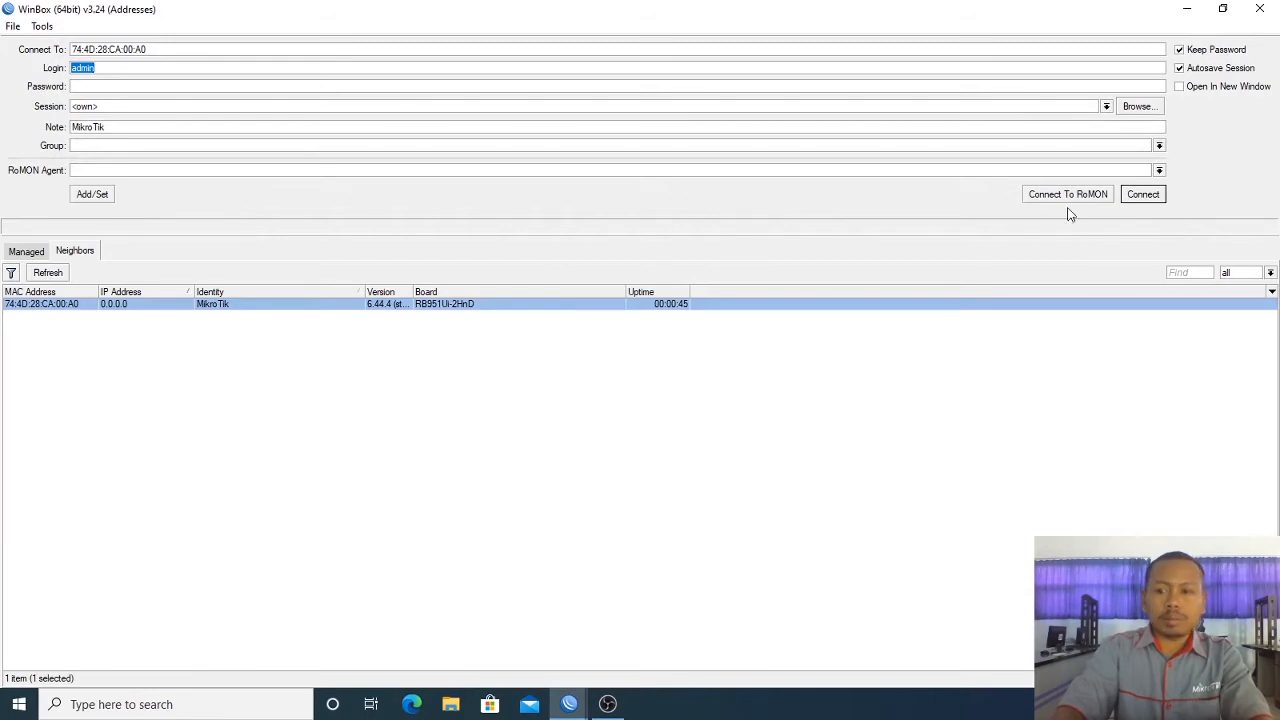
pyautogui.click(1131, 199)
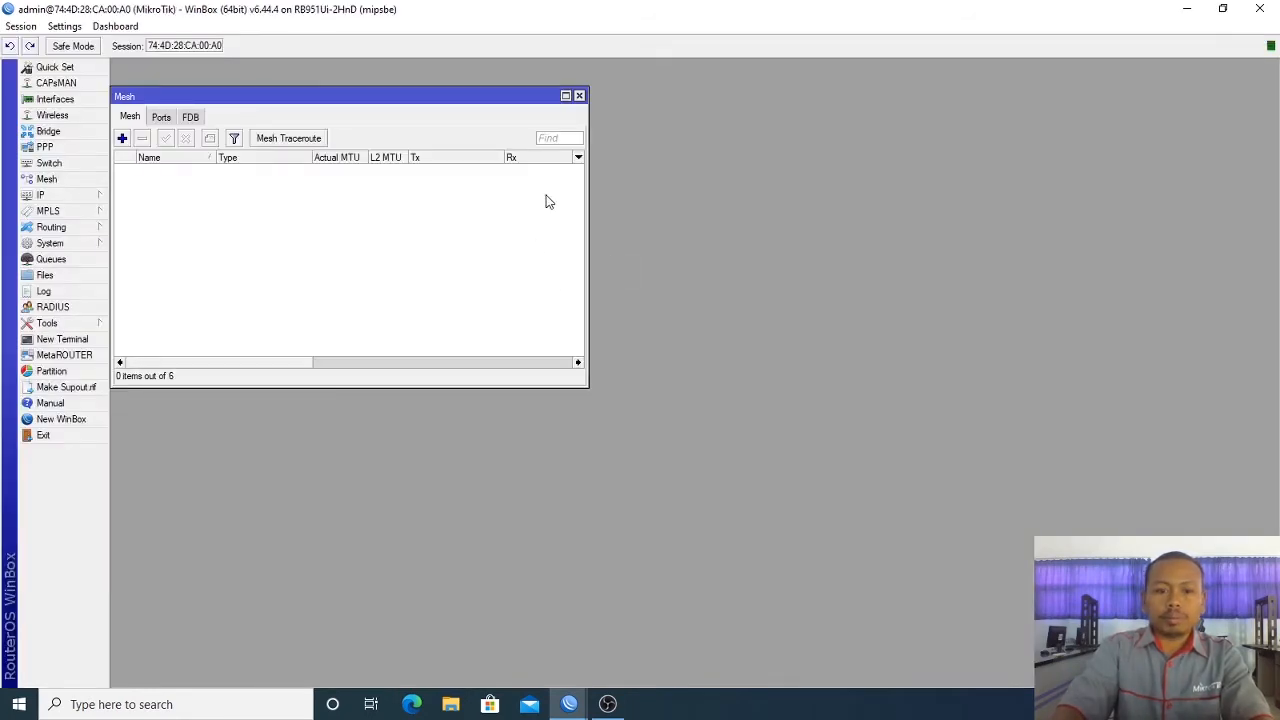
pyautogui.click(580, 96)
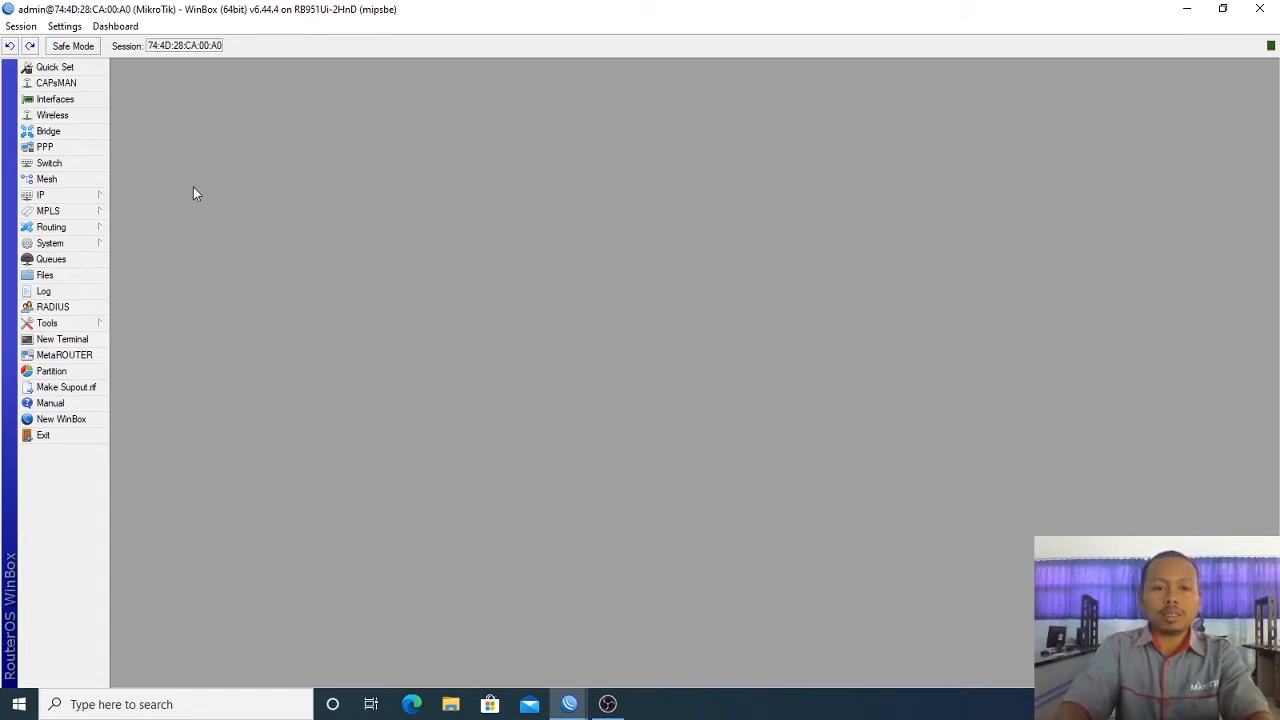
# Step: Rename ether1 to ether1-Internet in the Interface List
pyautogui.click(93, 194)
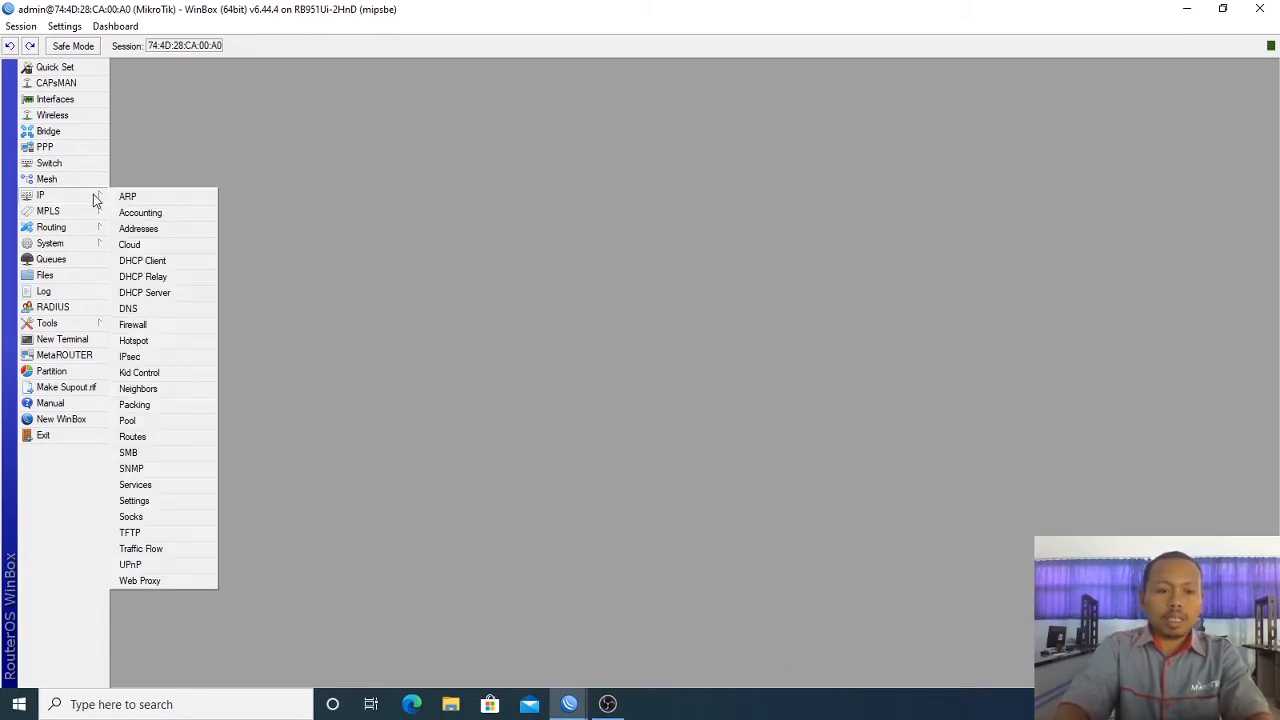
pyautogui.click(271, 208)
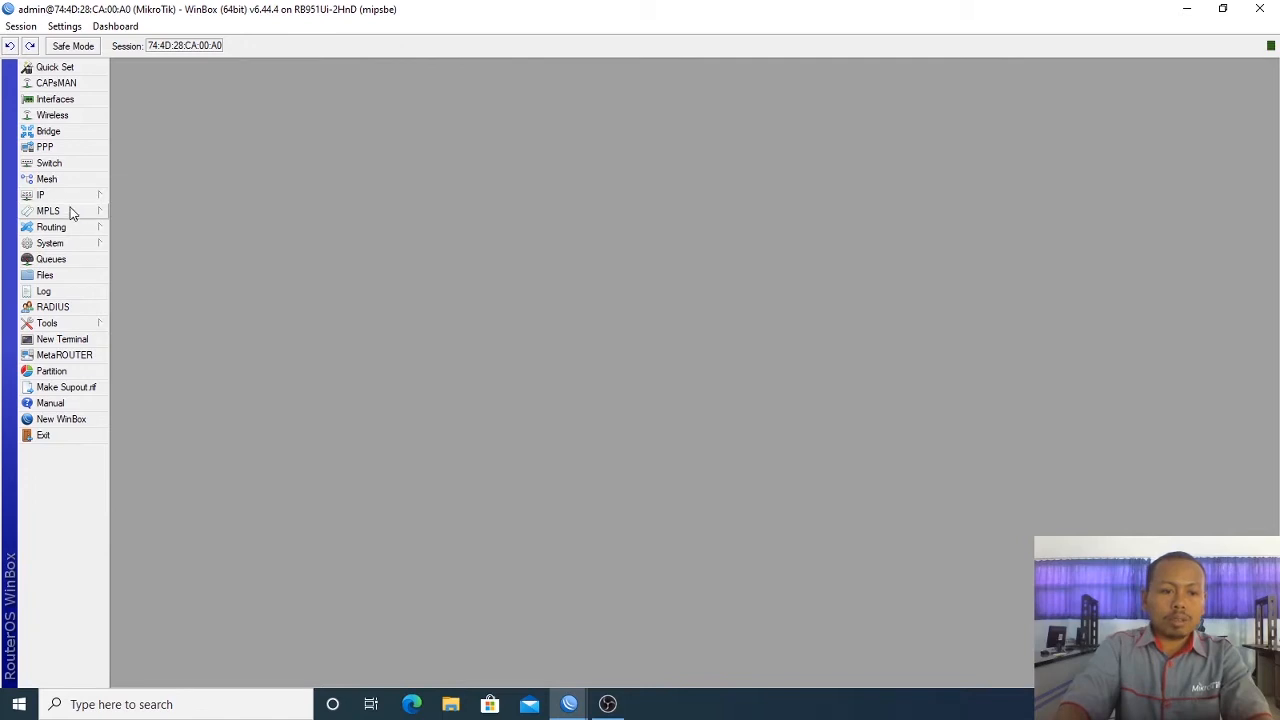
pyautogui.click(89, 102)
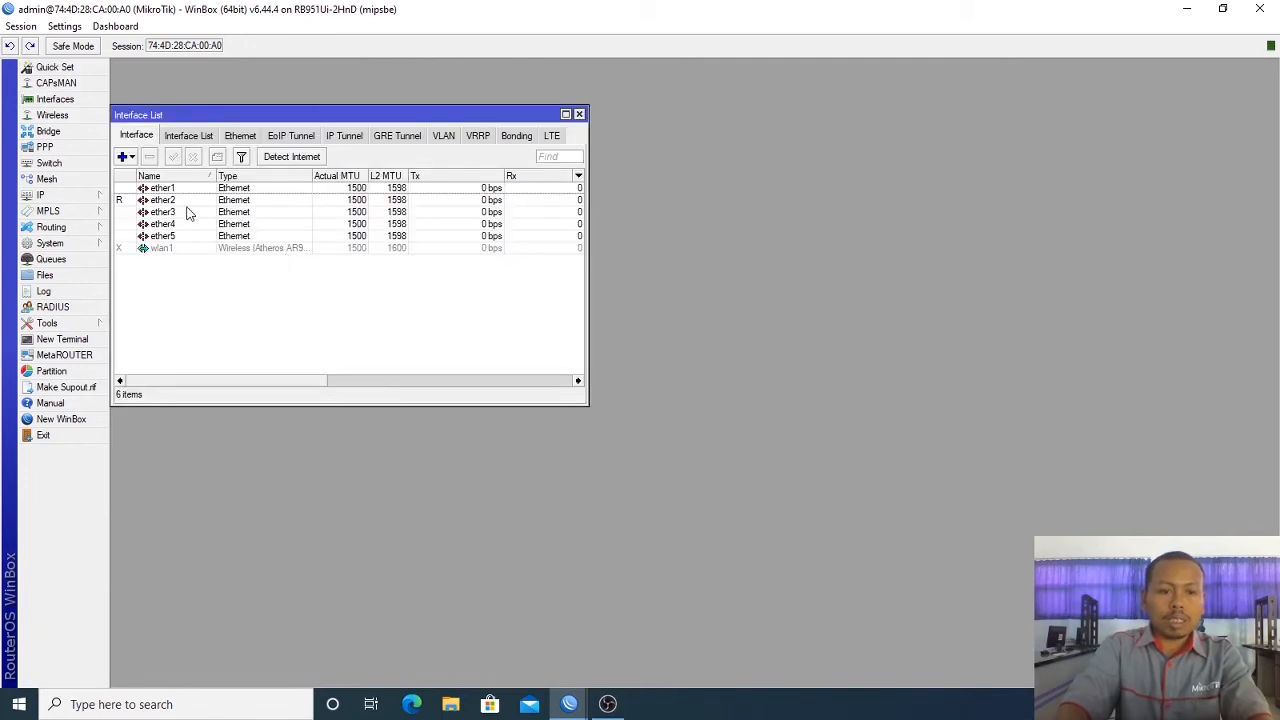
pyautogui.click(185, 190)
pyautogui.doubleClick(185, 192)
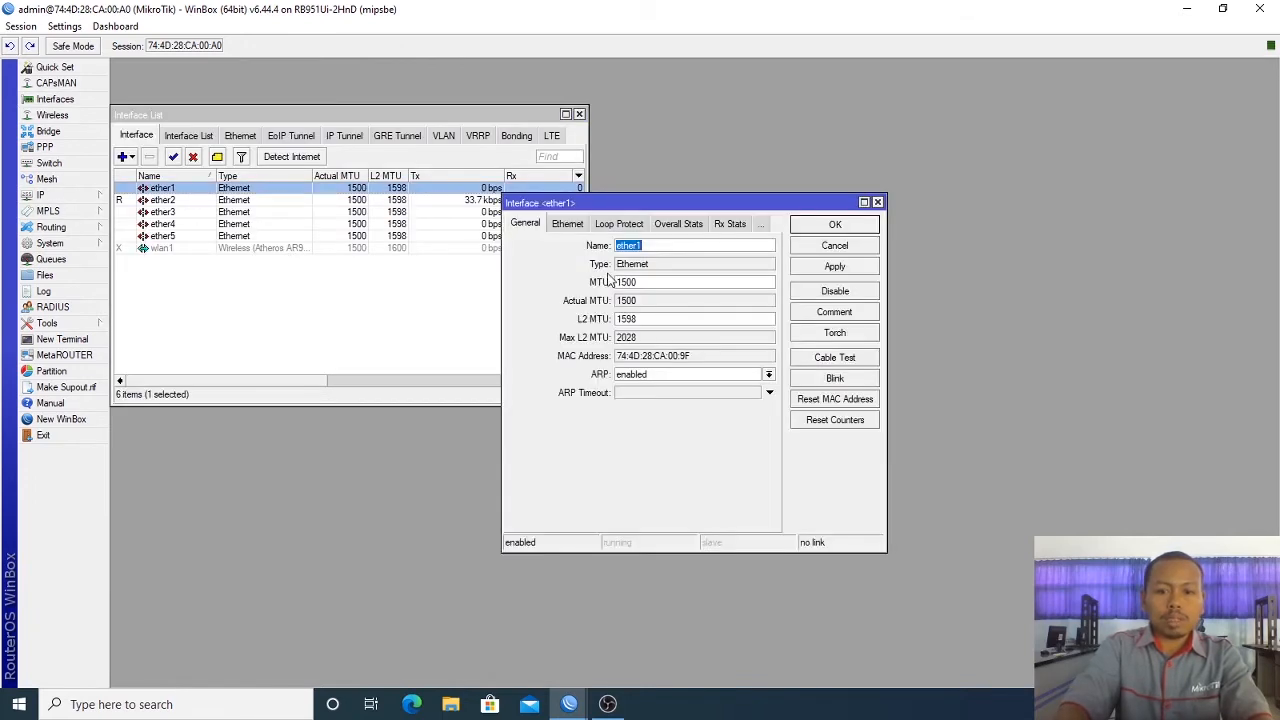
pyautogui.click(675, 246)
pyautogui.write('-Internet')
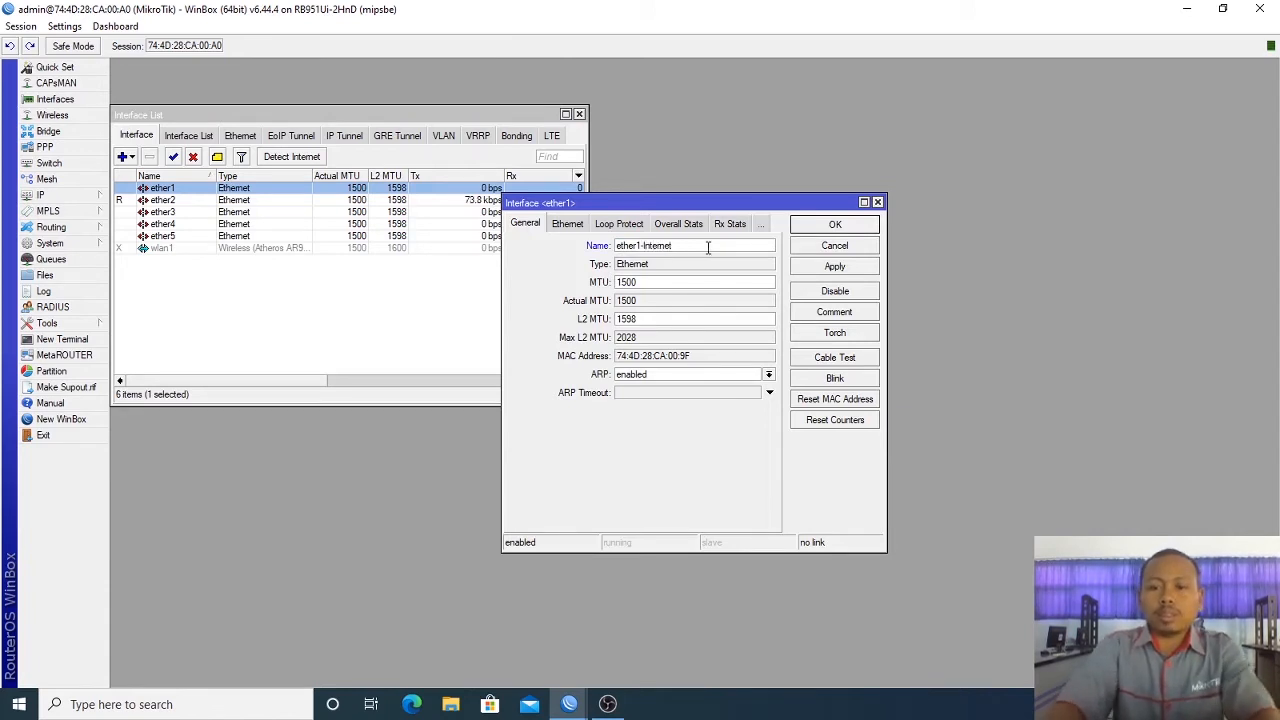
pyautogui.click(834, 225)
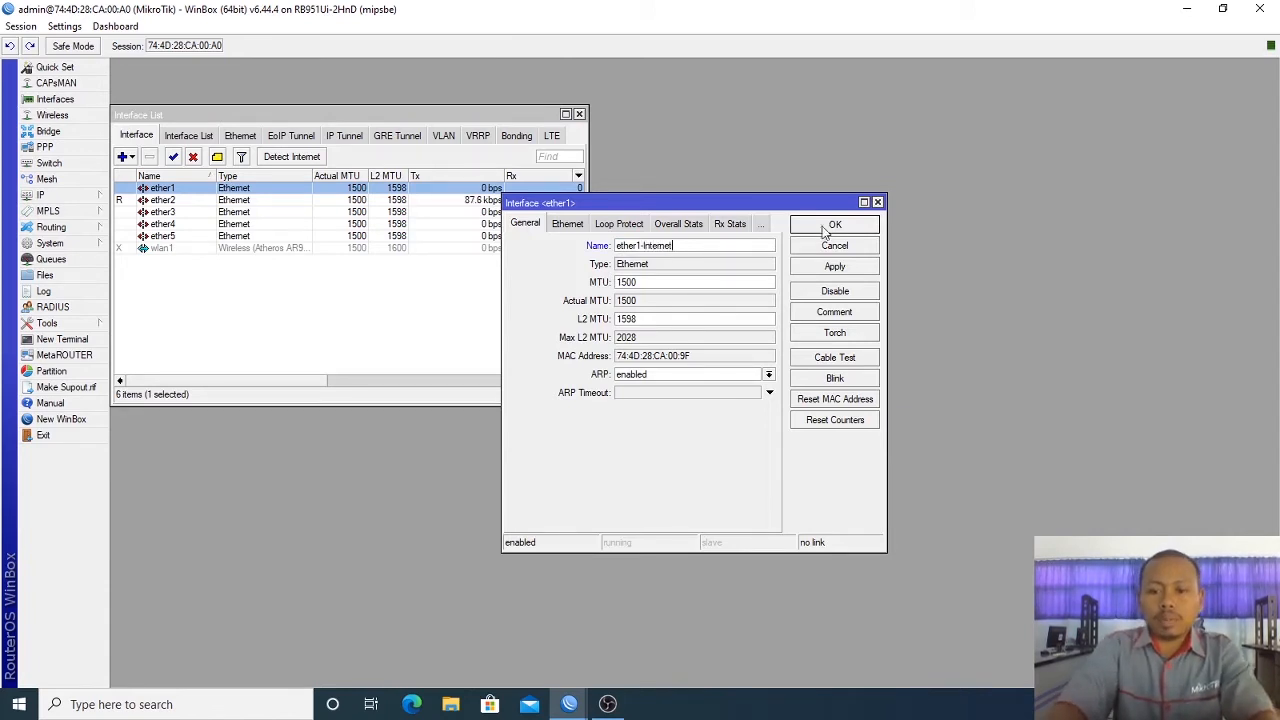
# Step: Rename ether2 and ether3 to ether2-KlienLokal and ether3-KlienLokal
pyautogui.doubleClick(183, 202)
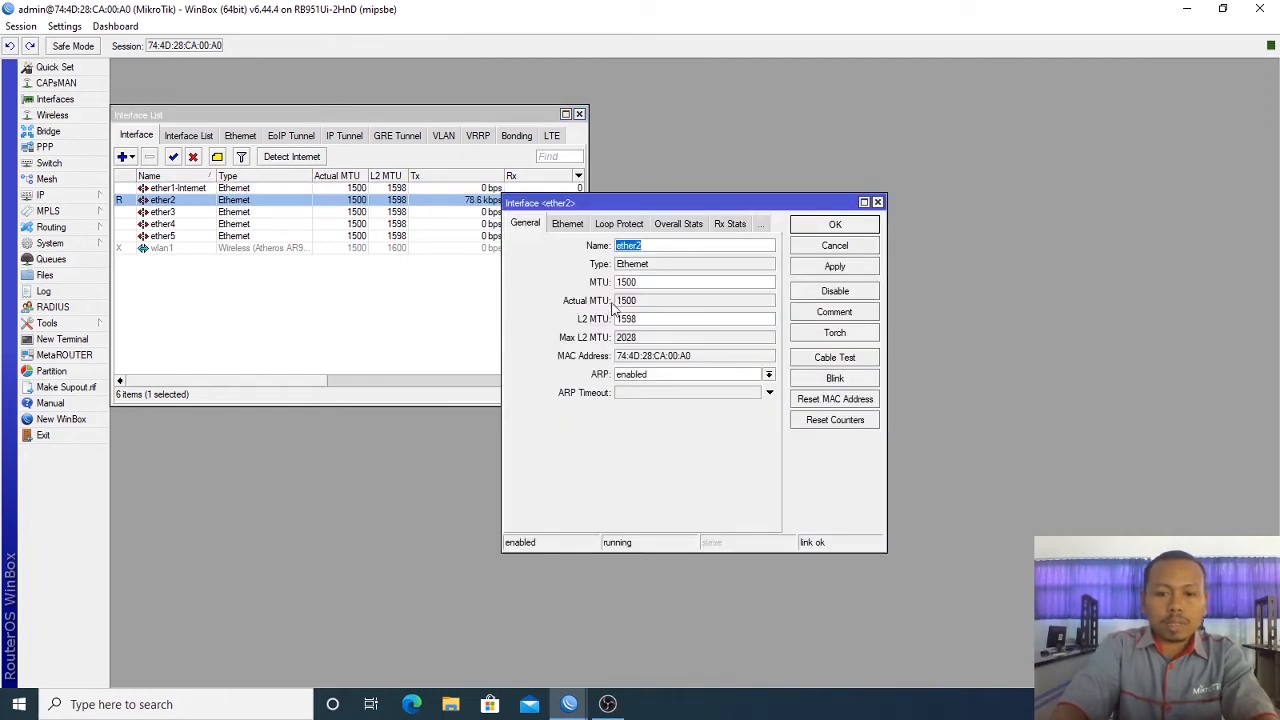
pyautogui.click(655, 250)
pyautogui.write('-')
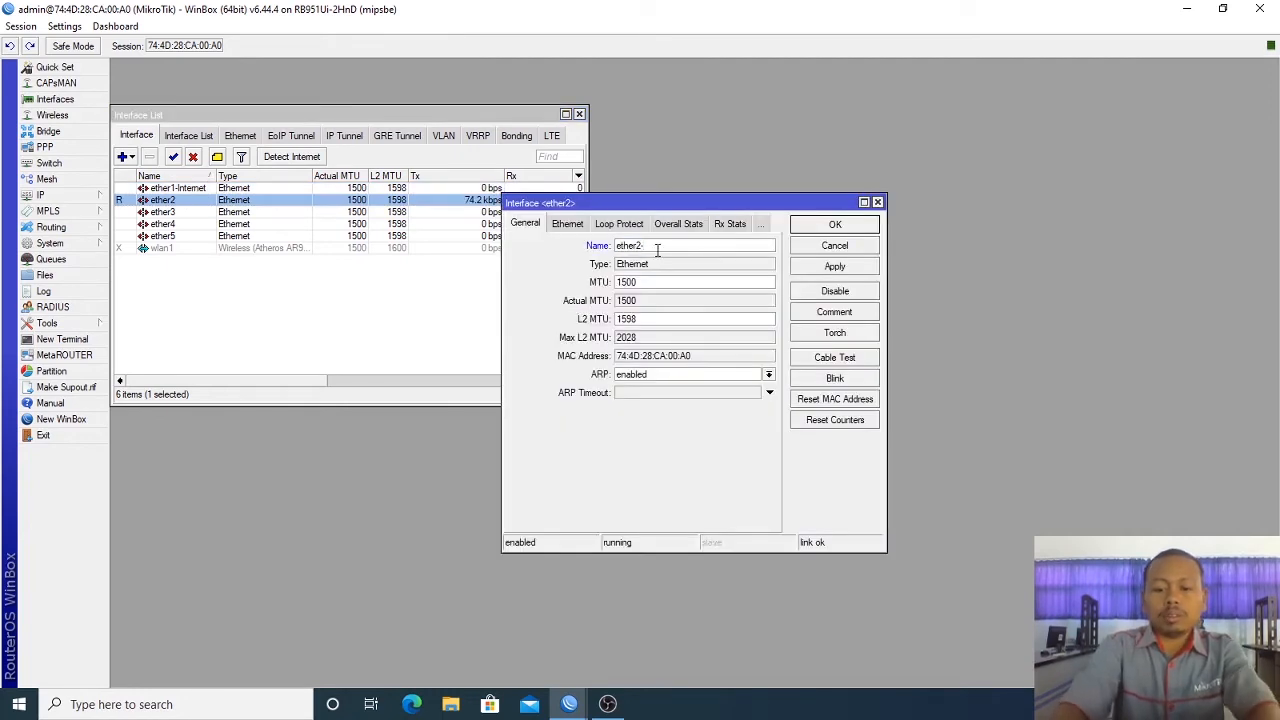
pyautogui.write('Klien')
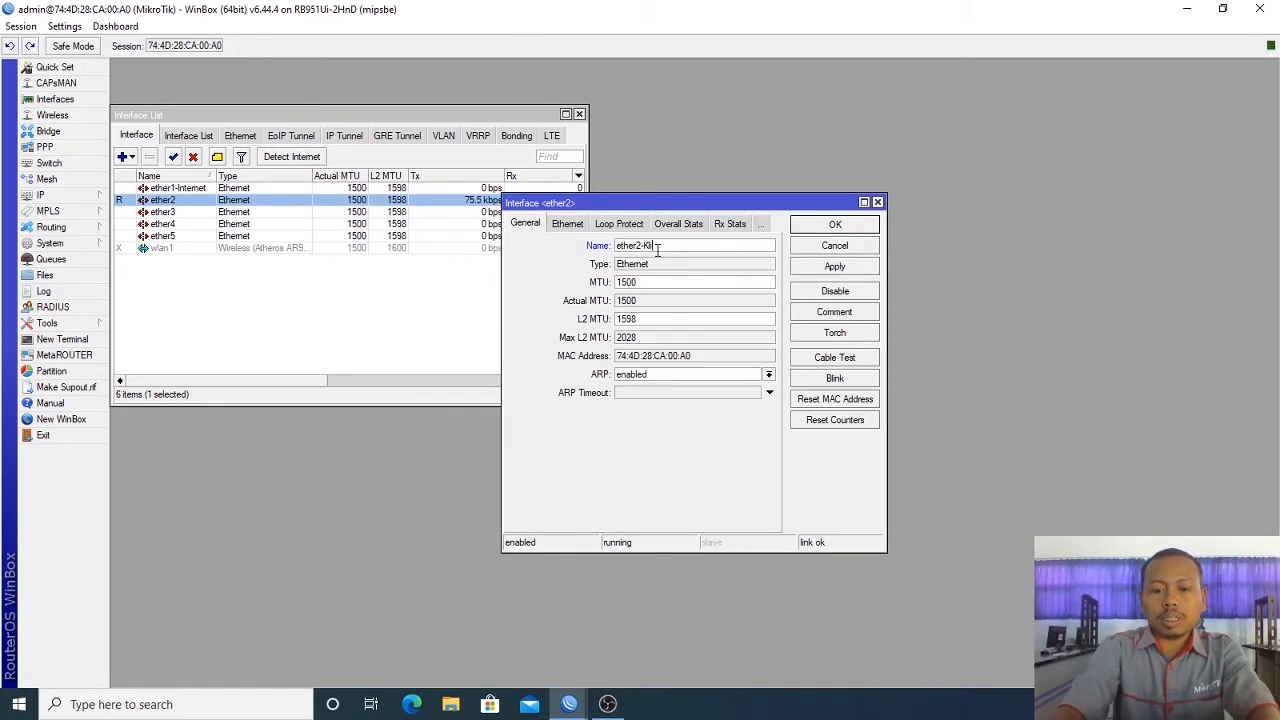
pyautogui.write('Lokal')
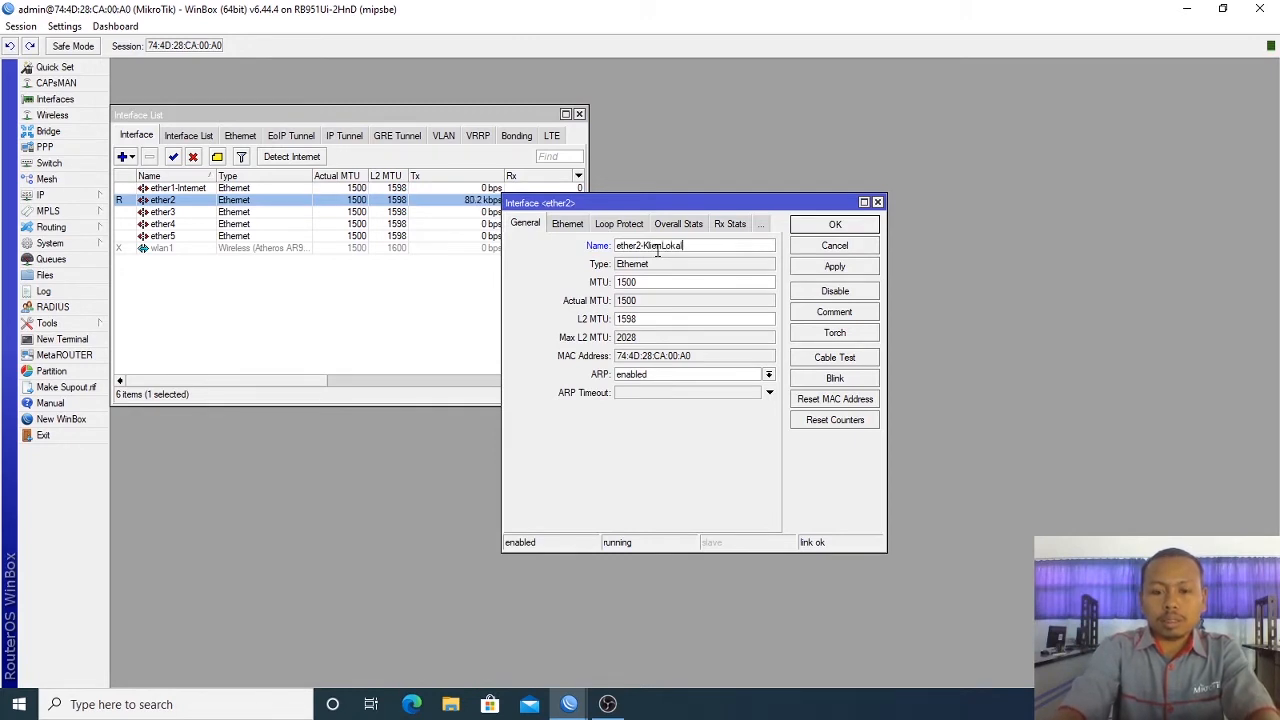
pyautogui.click(855, 226)
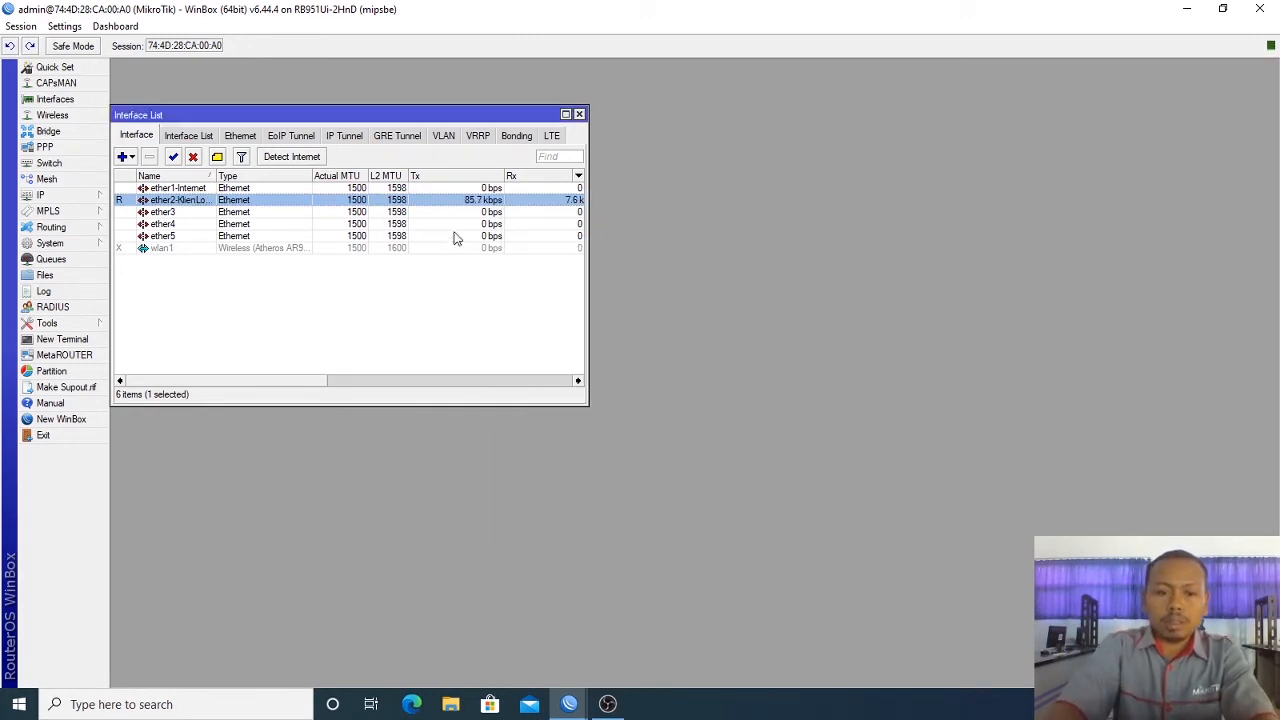
pyautogui.doubleClick(190, 213)
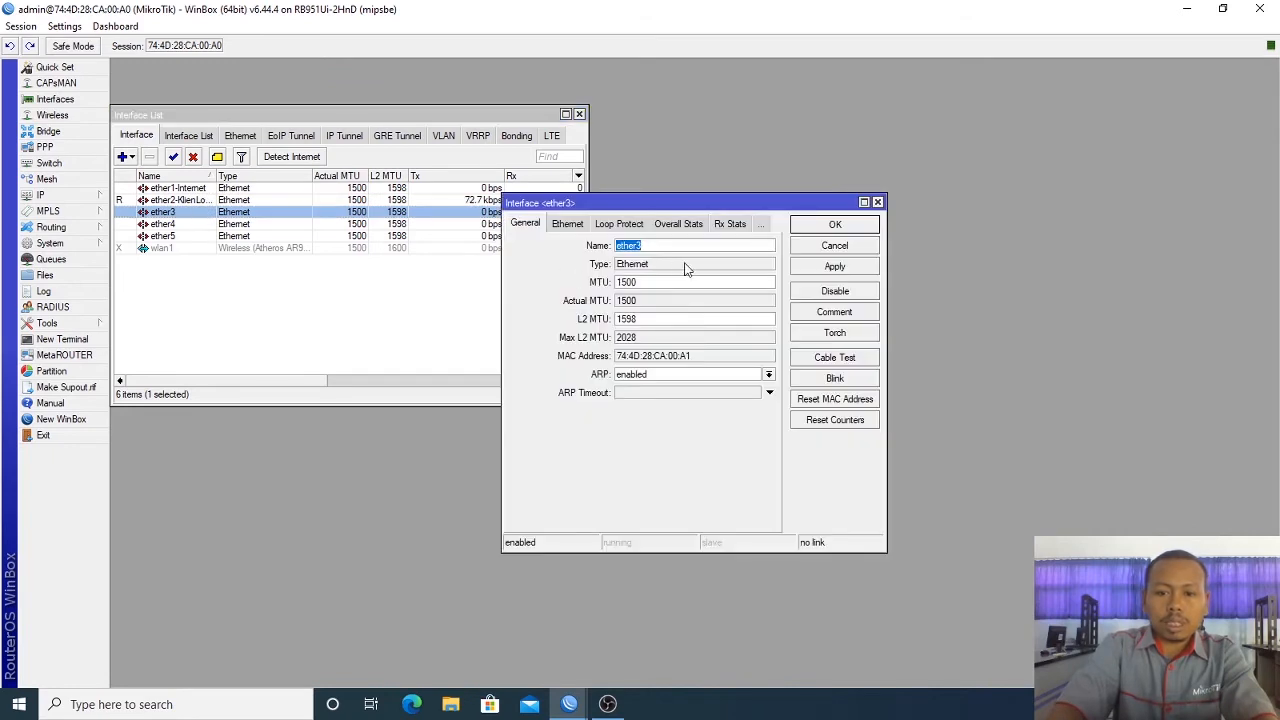
pyautogui.click(692, 244)
pyautogui.write('-KlienLokal')
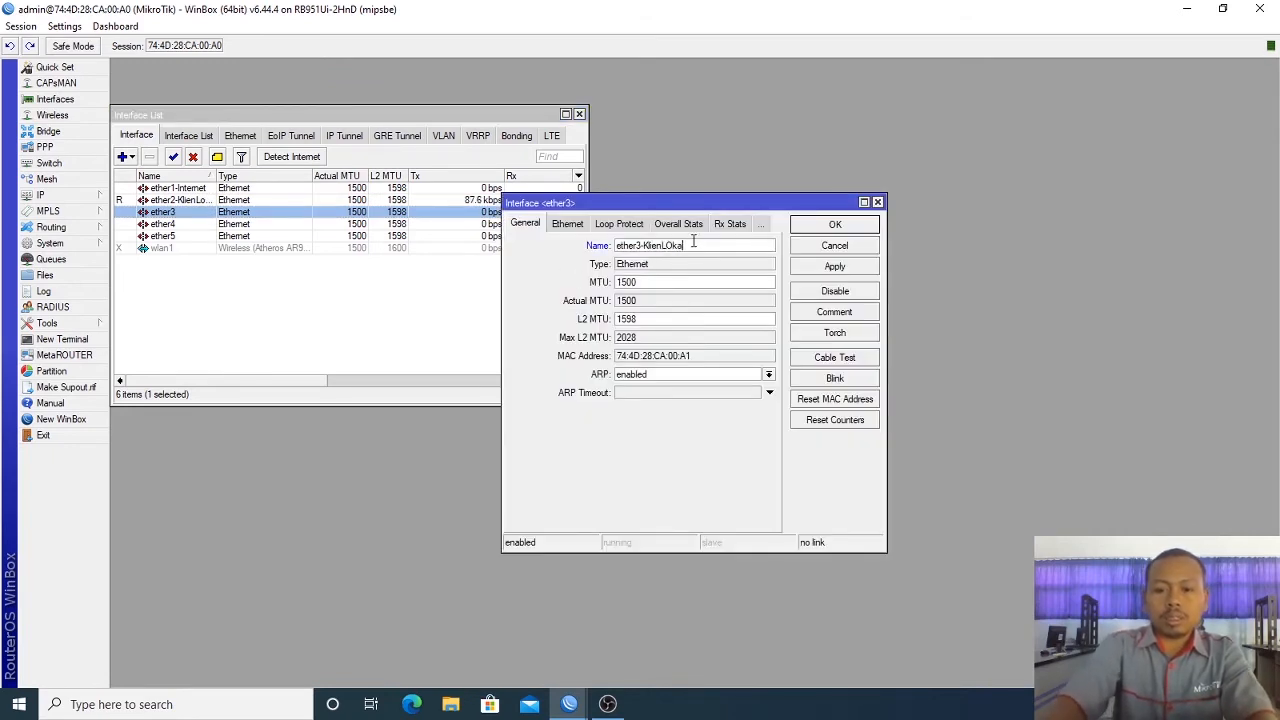
pyautogui.press('BackSpace')
pyautogui.press('BackSpace')
pyautogui.press('BackSpace')
pyautogui.write('okal')
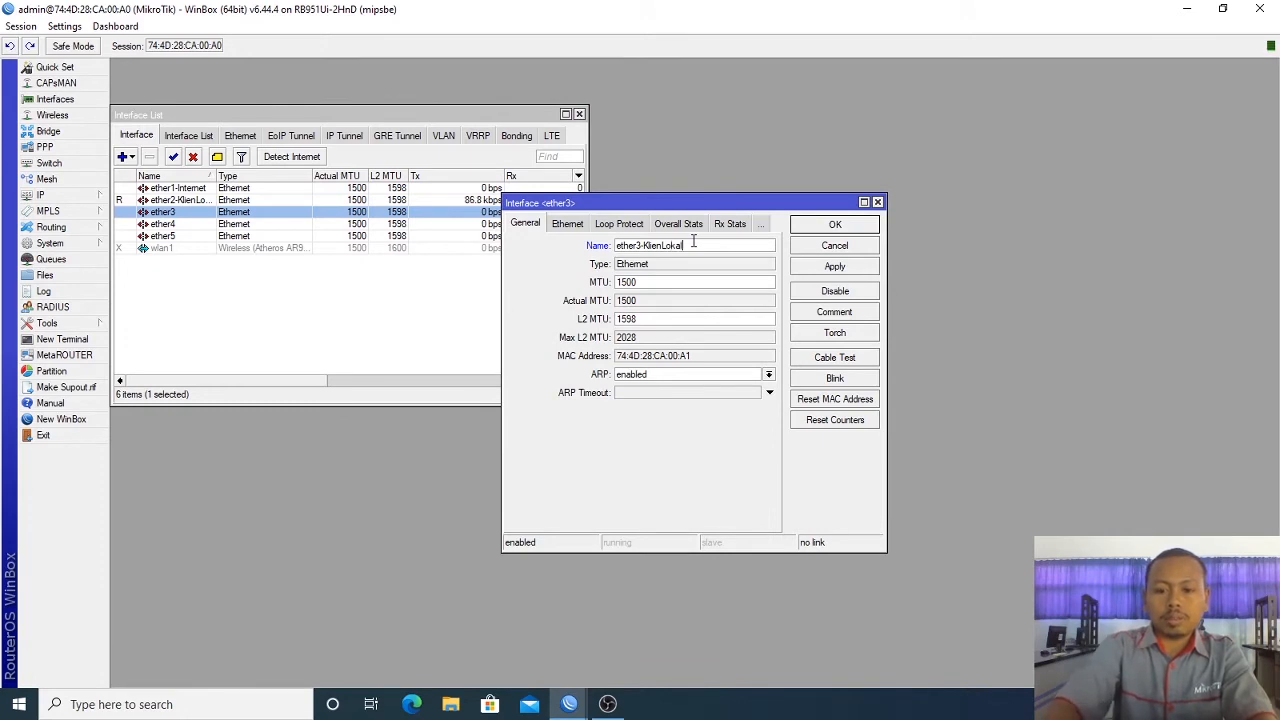
pyautogui.click(835, 224)
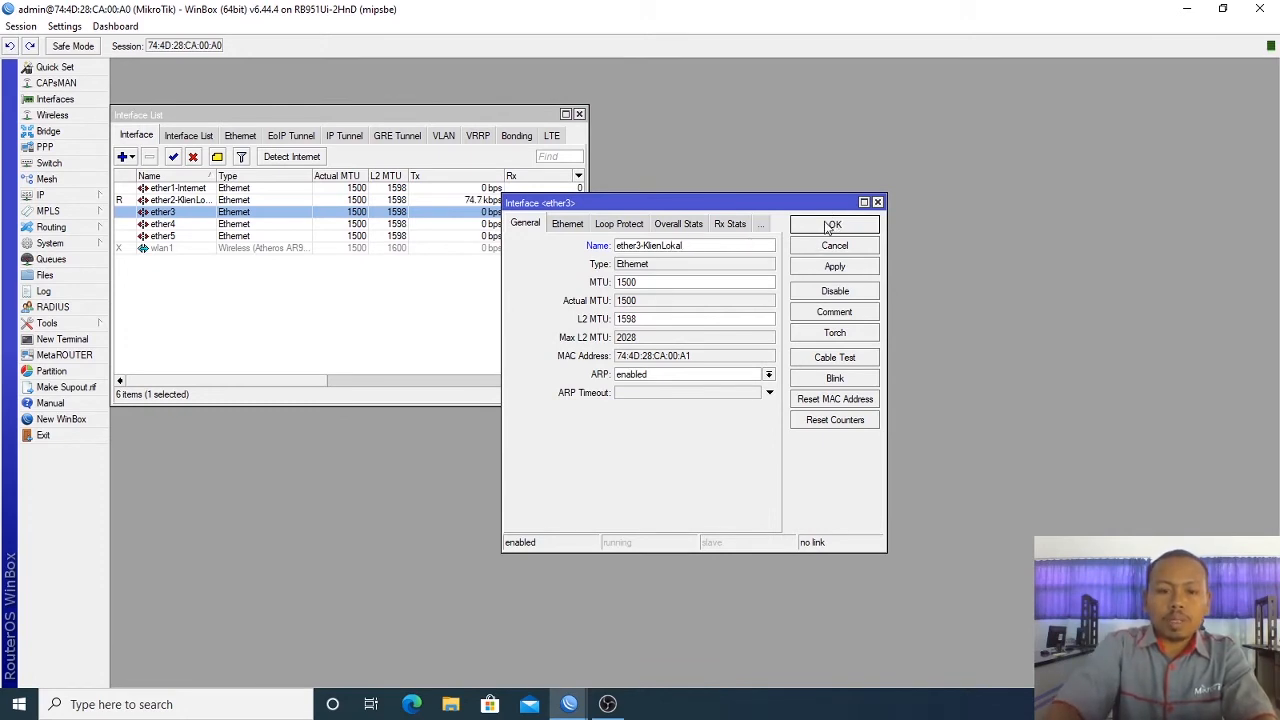
# Step: Rename ether4 and ether5 to ether4-KlienLokal and ether5-KlienLokal
pyautogui.doubleClick(225, 224)
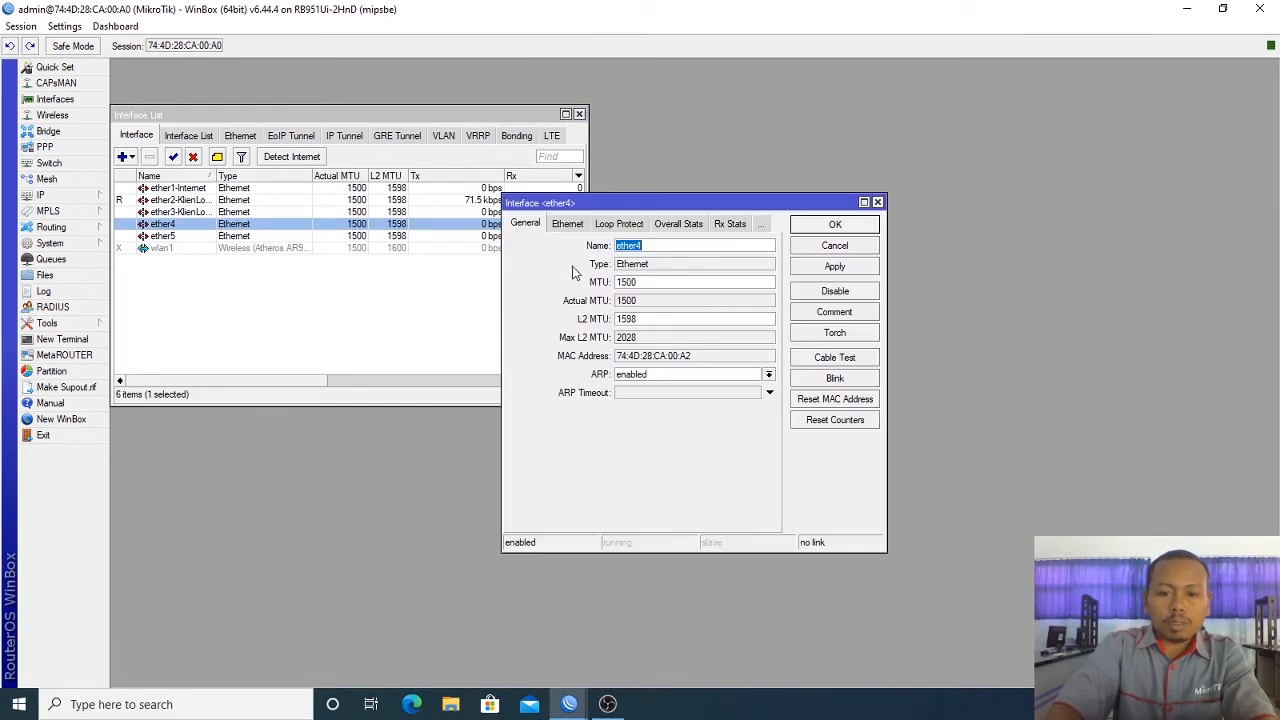
pyautogui.click(678, 245)
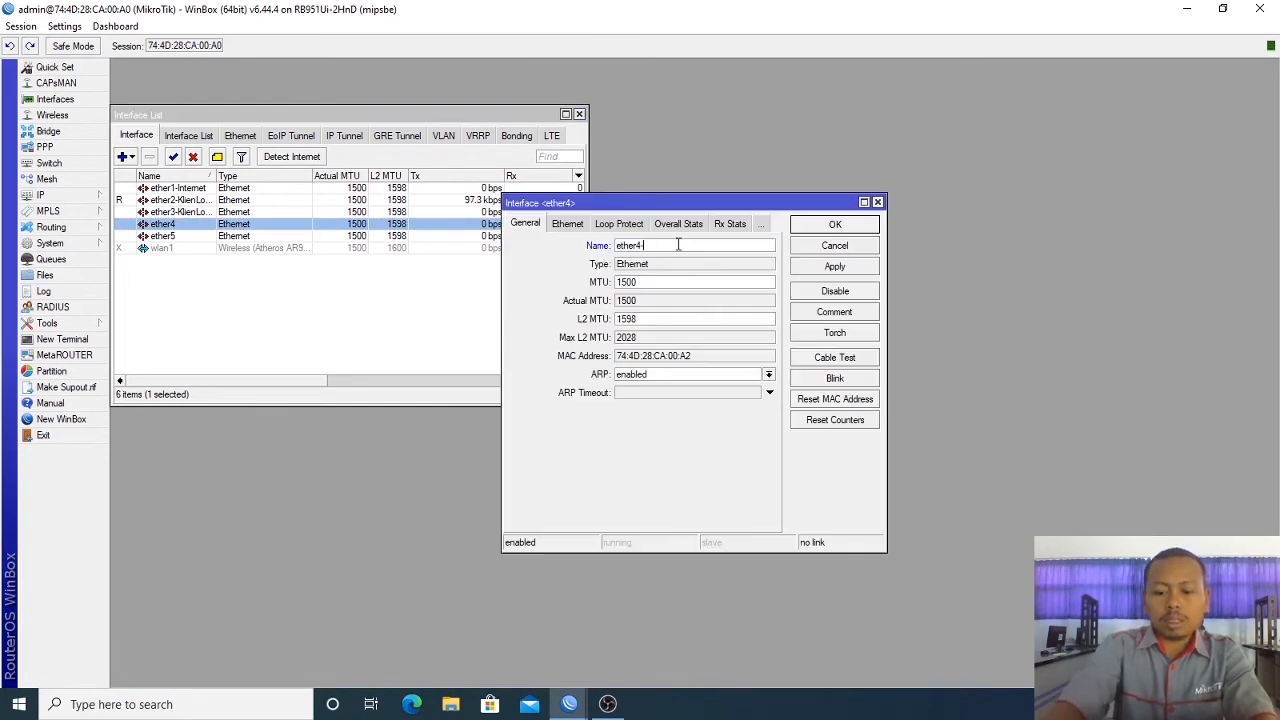
pyautogui.write('-KLienLokal')
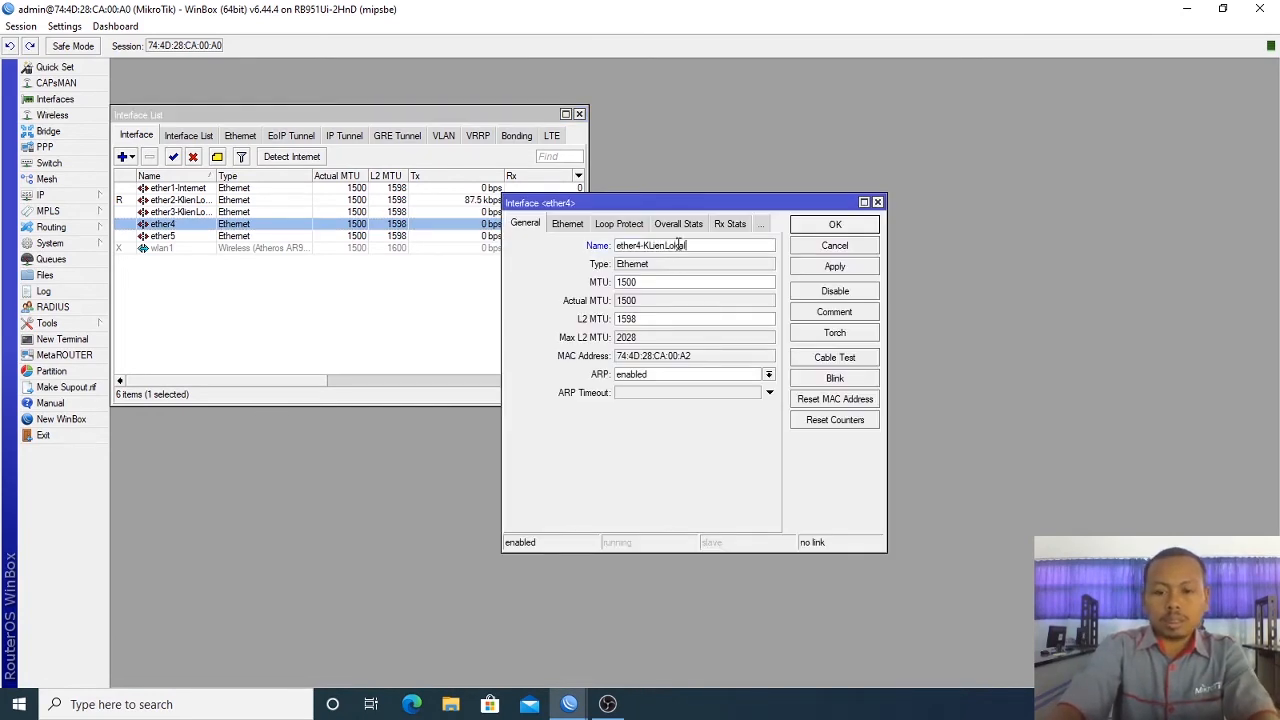
pyautogui.click(824, 228)
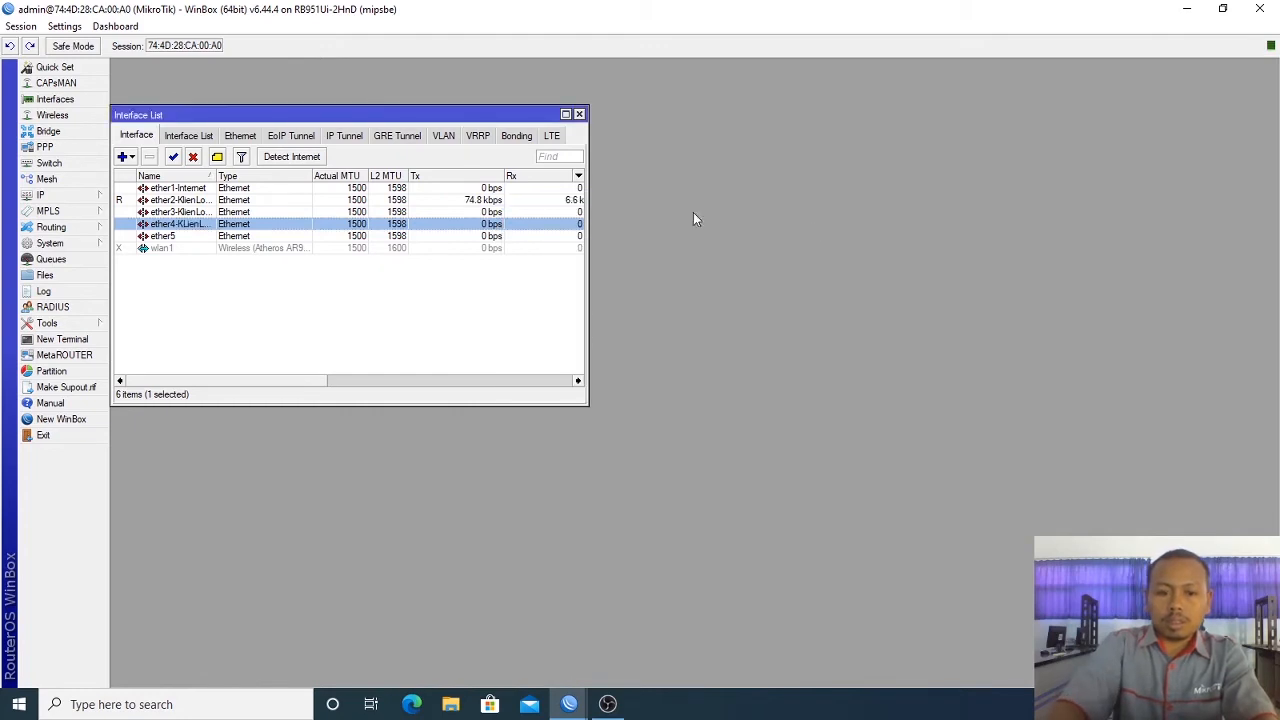
pyautogui.doubleClick(287, 236)
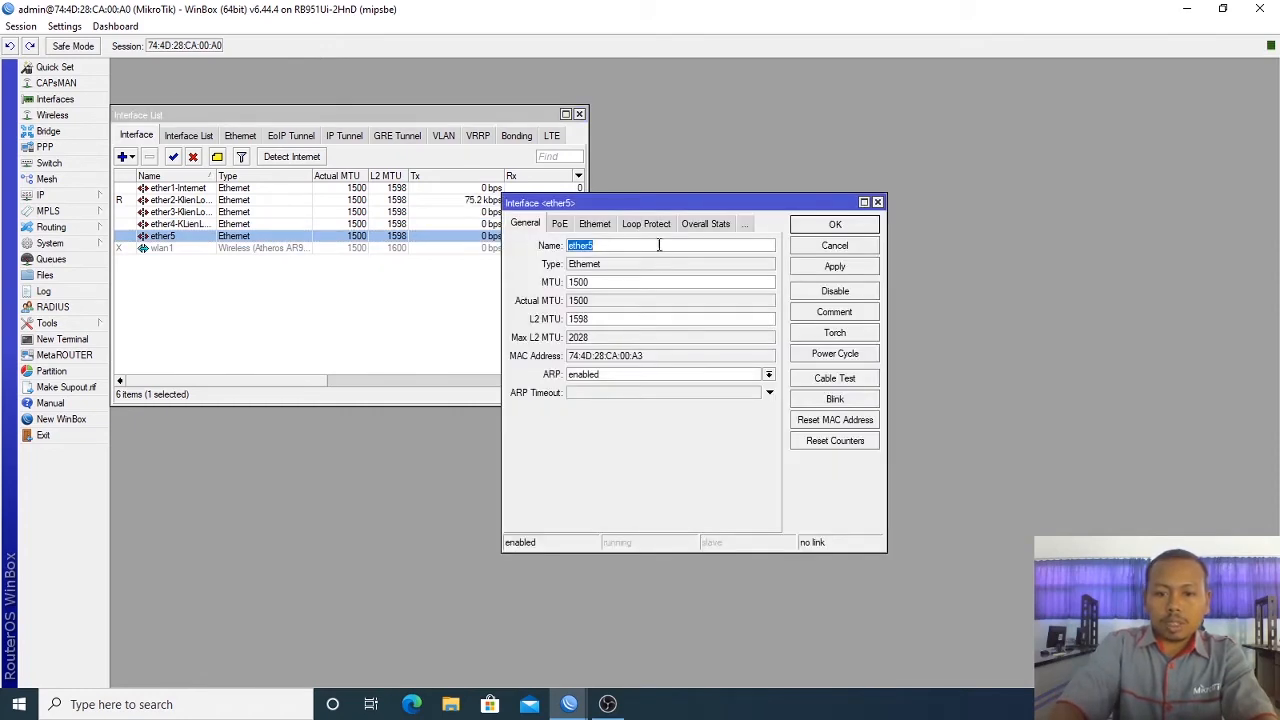
pyautogui.click(659, 245)
pyautogui.write('-KL')
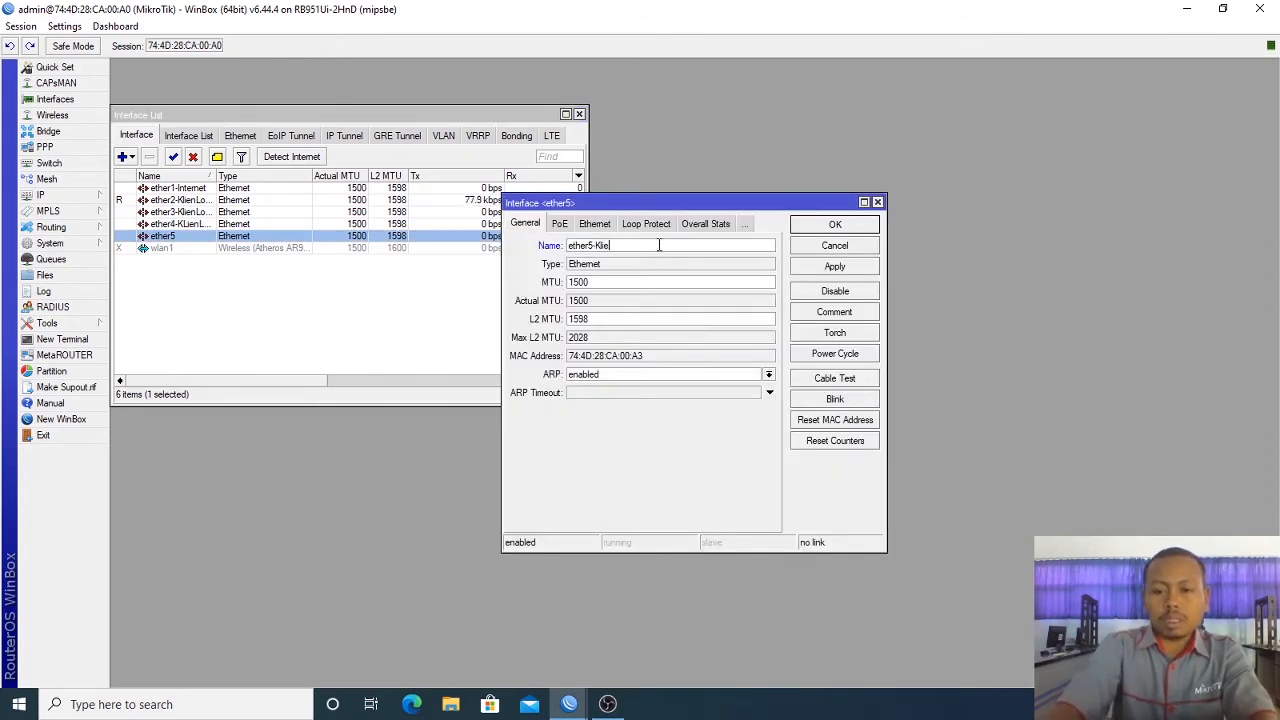
pyautogui.write('ienLokal')
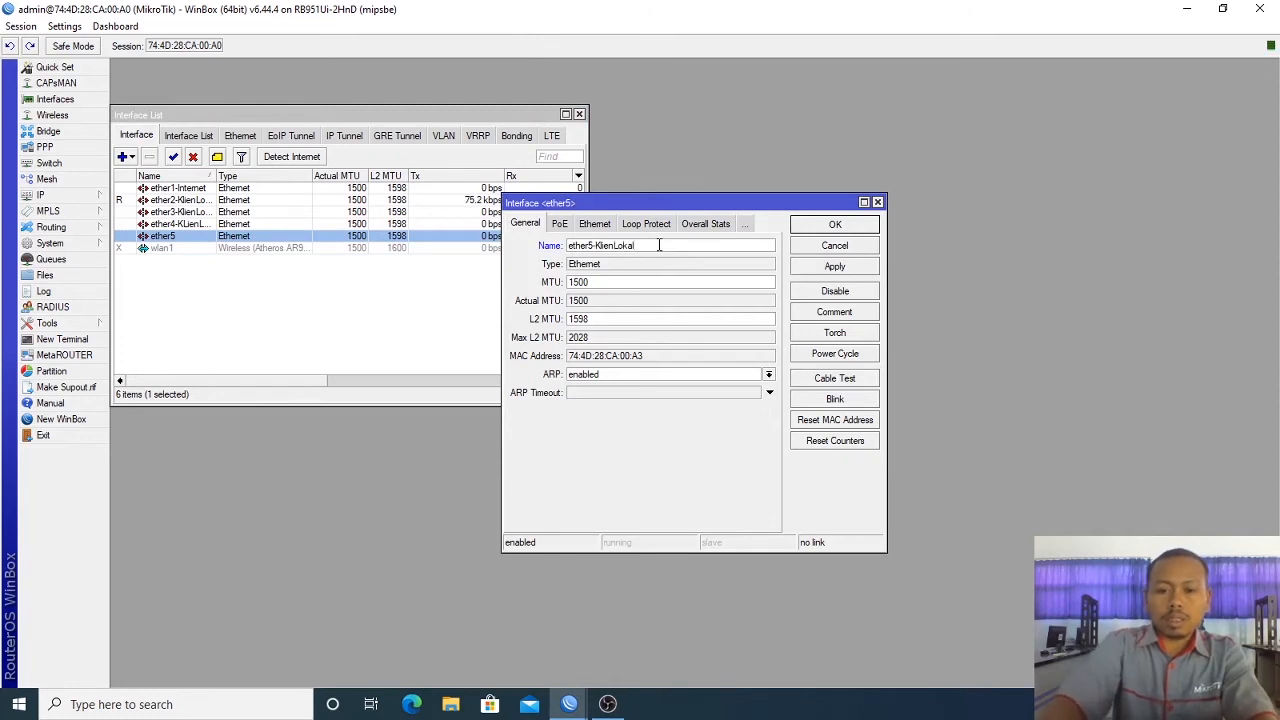
pyautogui.click(812, 226)
# Step: Rename wlan1 to wlan1-KlienLokal and enable the wireless interface
pyautogui.doubleClick(272, 249)
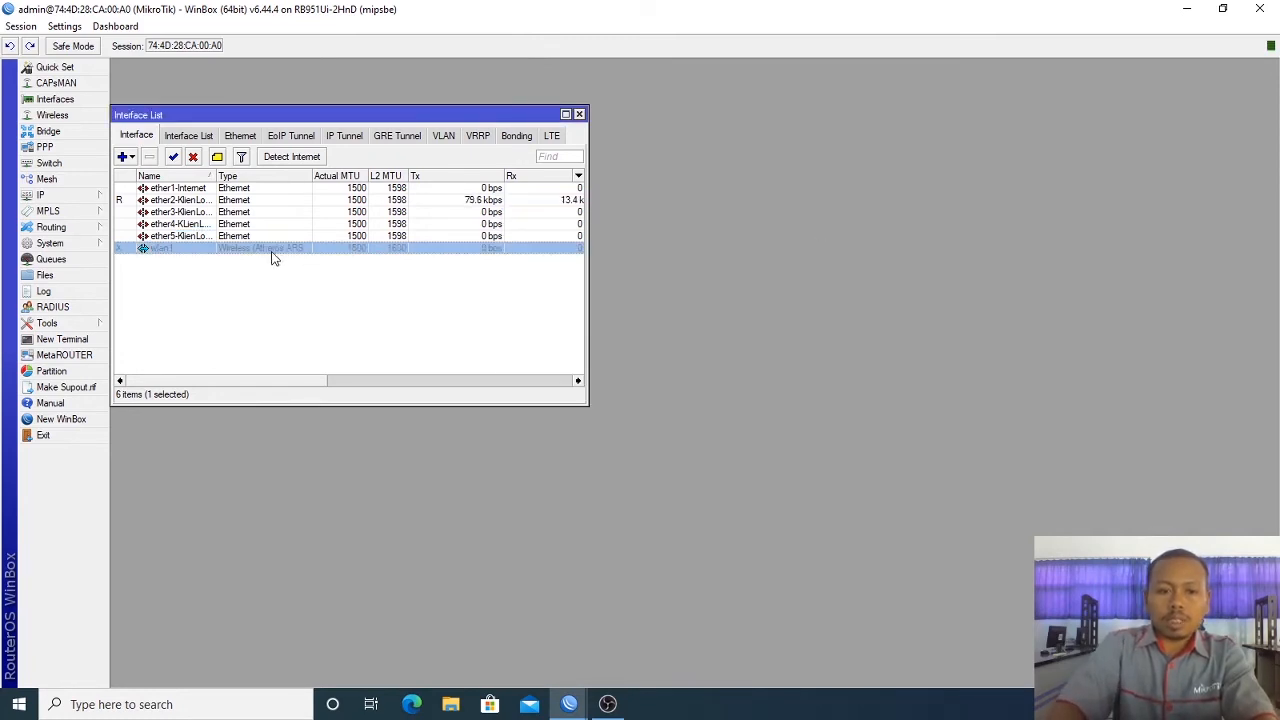
pyautogui.click(637, 170)
pyautogui.write('-')
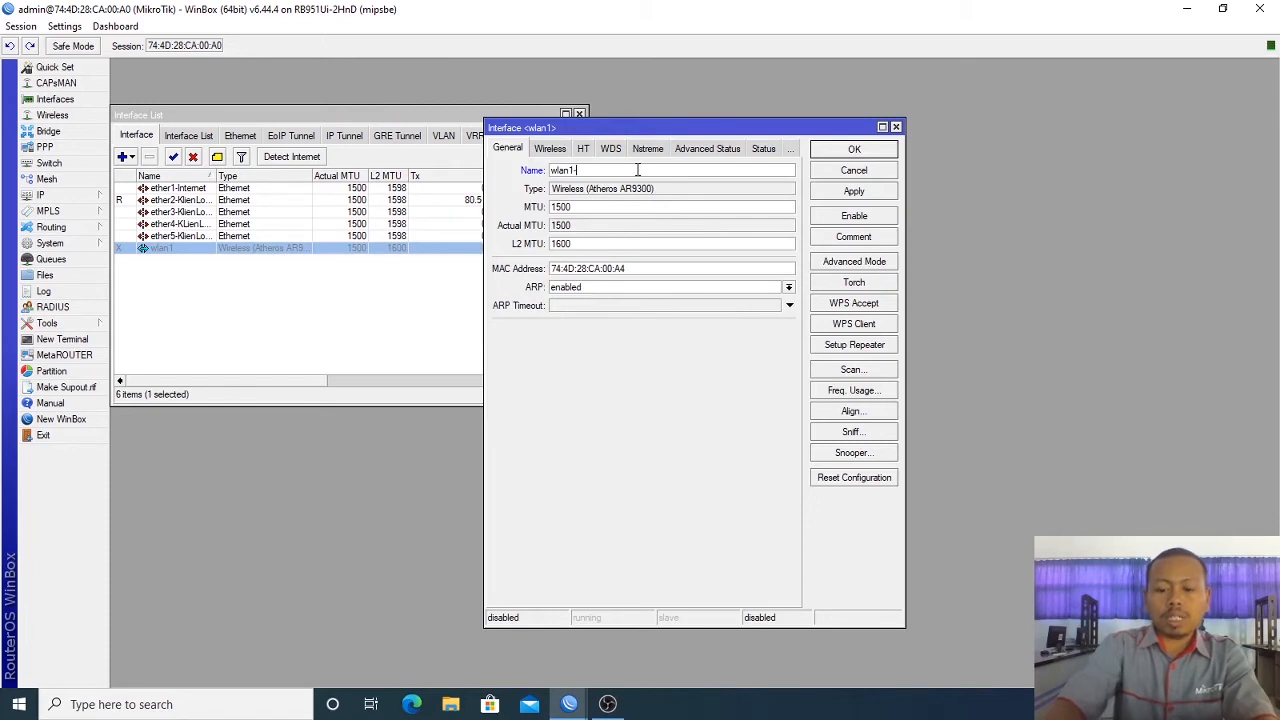
pyautogui.write('KlienLokal')
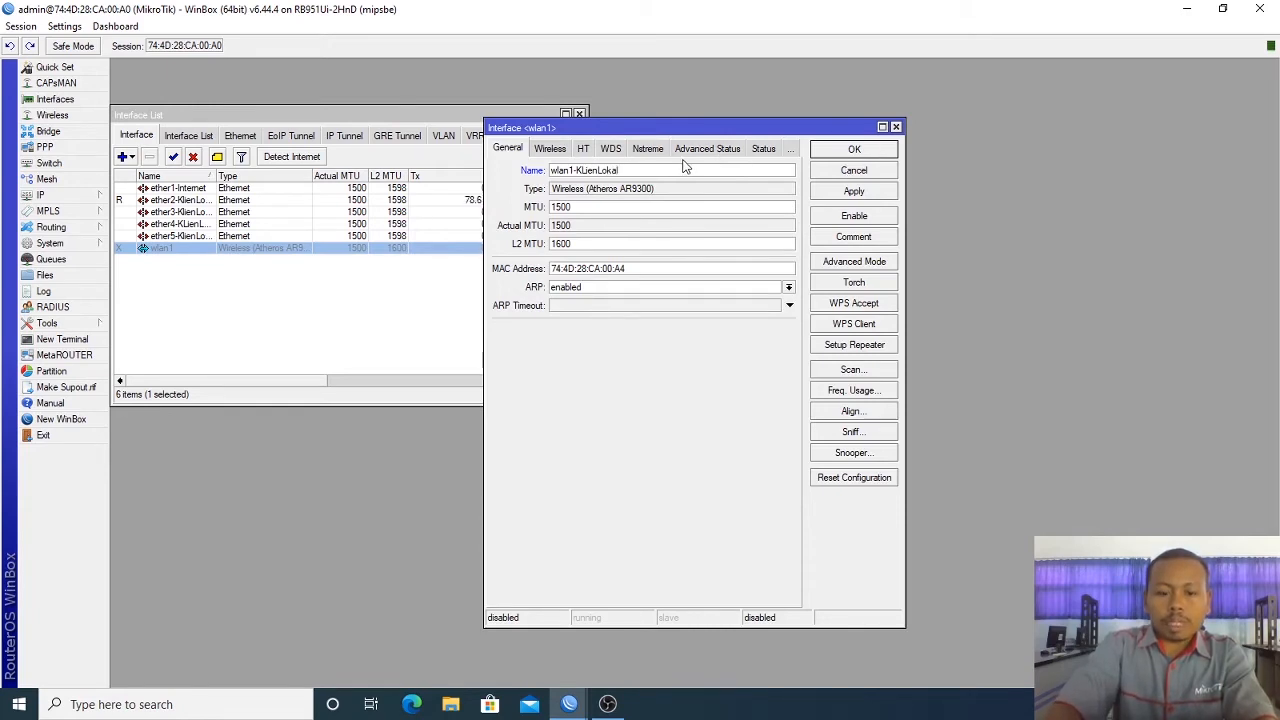
pyautogui.click(828, 153)
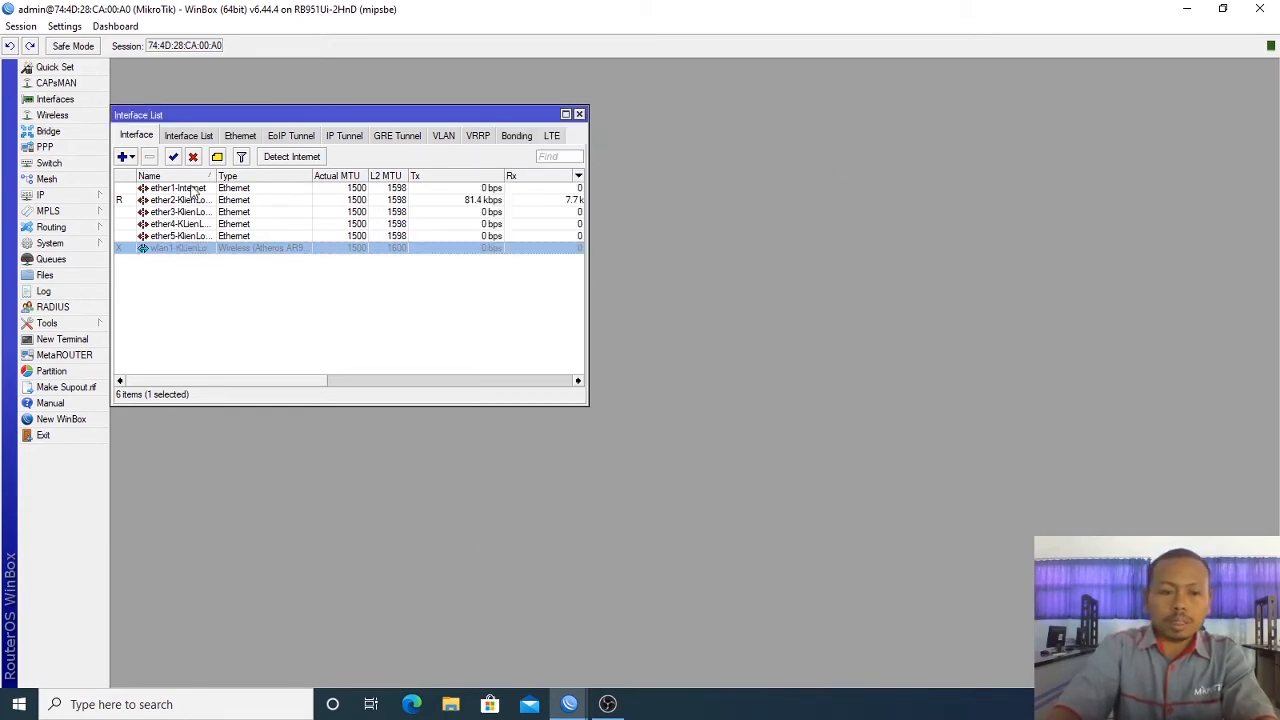
pyautogui.click(174, 157)
pyautogui.click(244, 275)
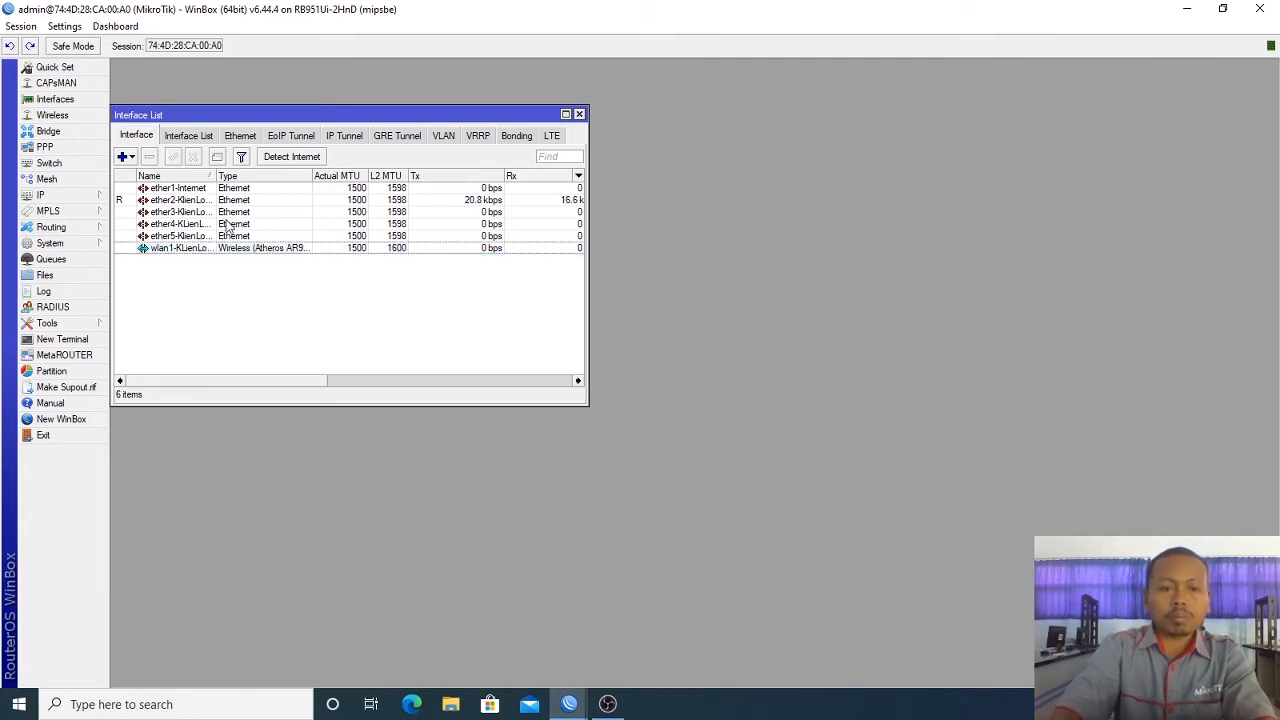
# Step: Add a new DHCP client on interface ether1-Internet
pyautogui.click(90, 196)
pyautogui.click(143, 261)
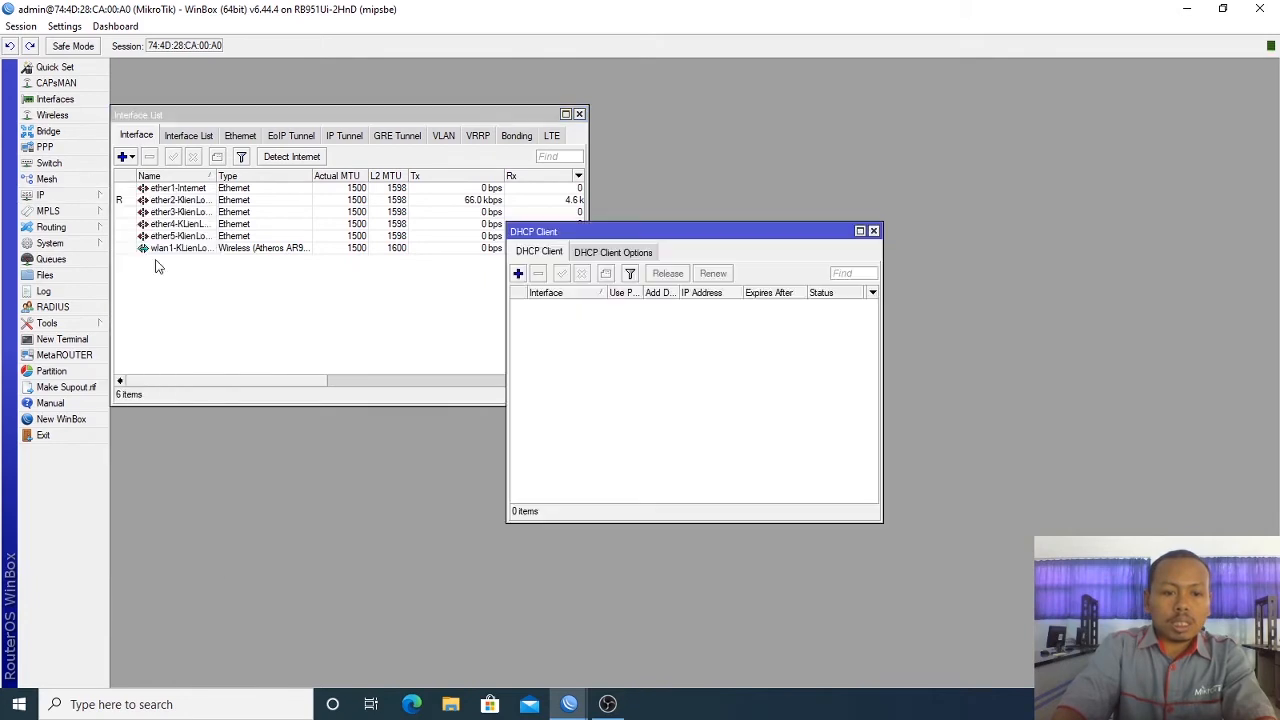
pyautogui.click(518, 273)
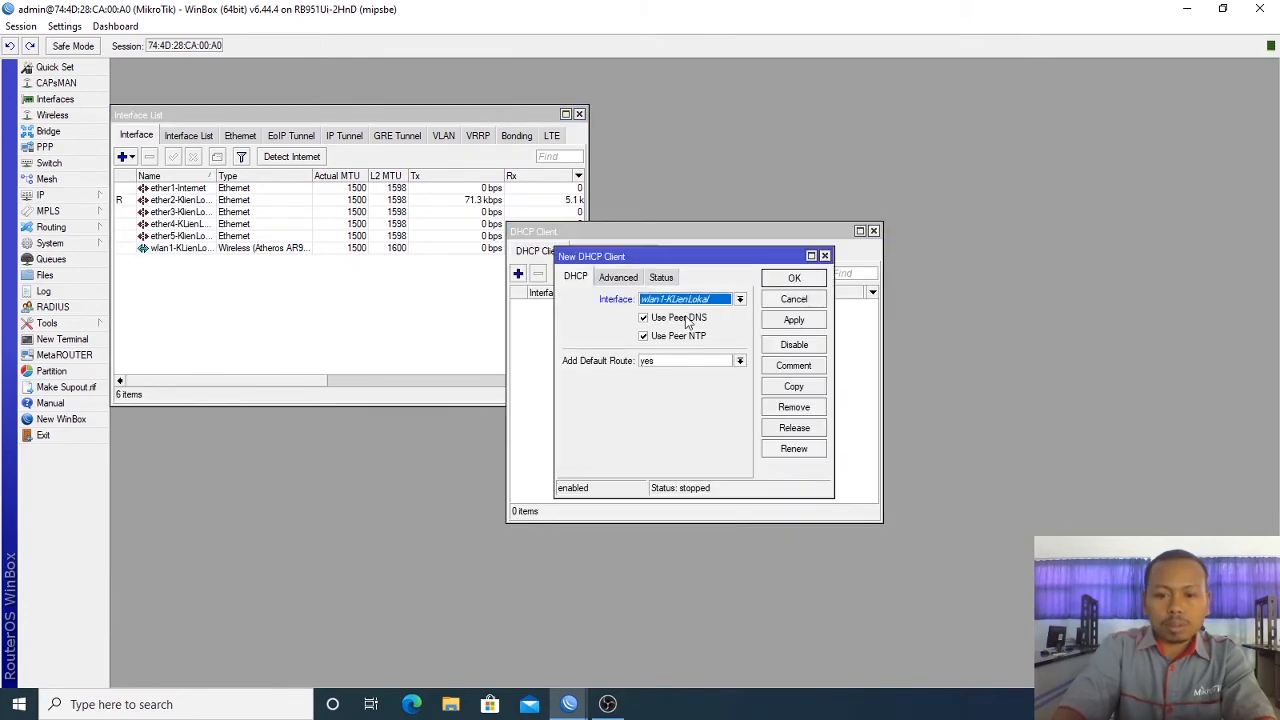
pyautogui.click(712, 302)
pyautogui.click(710, 312)
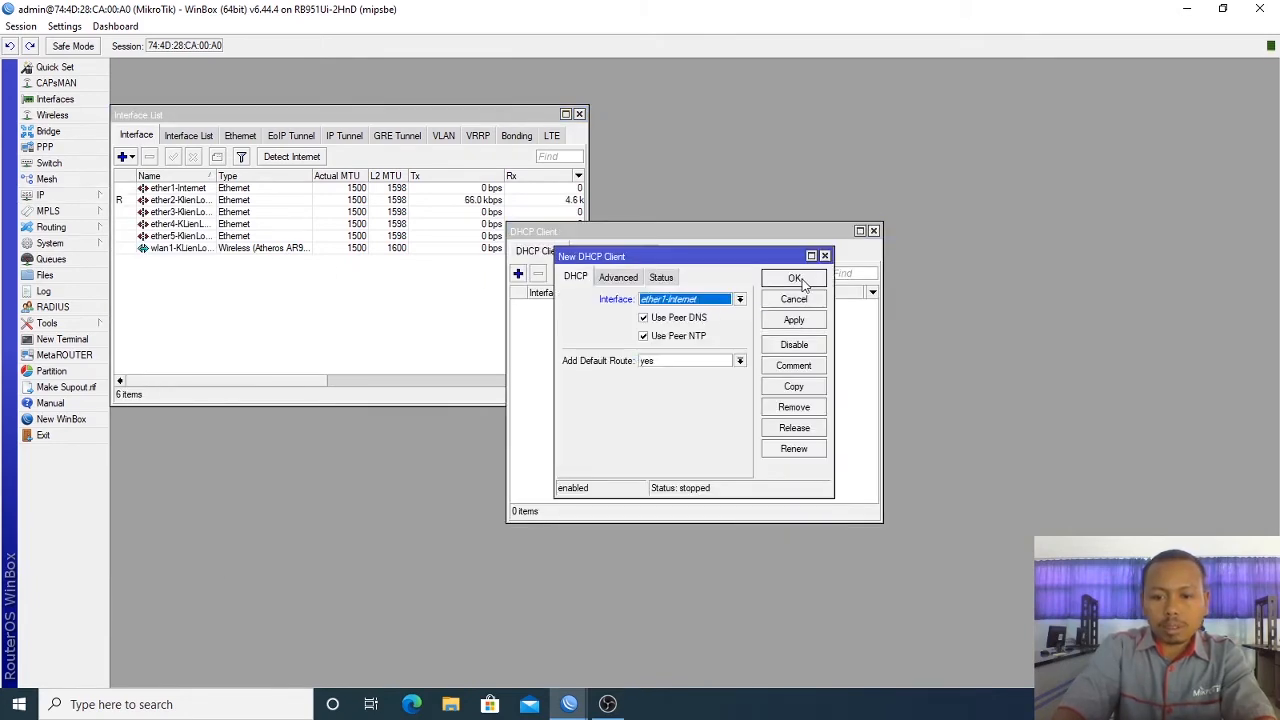
pyautogui.click(804, 281)
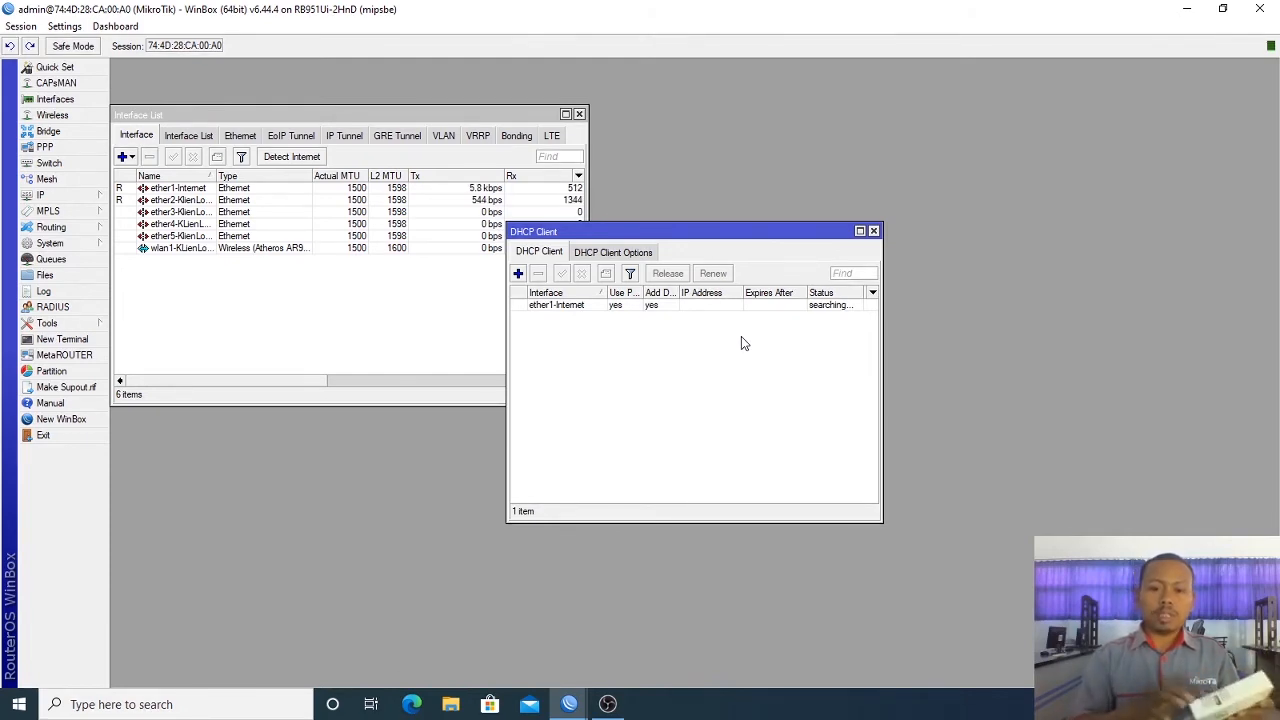
# Step: Disable and re-enable the DHCP client until bound, widen the IP Address column, and close the list
pyautogui.click(653, 307)
pyautogui.click(582, 273)
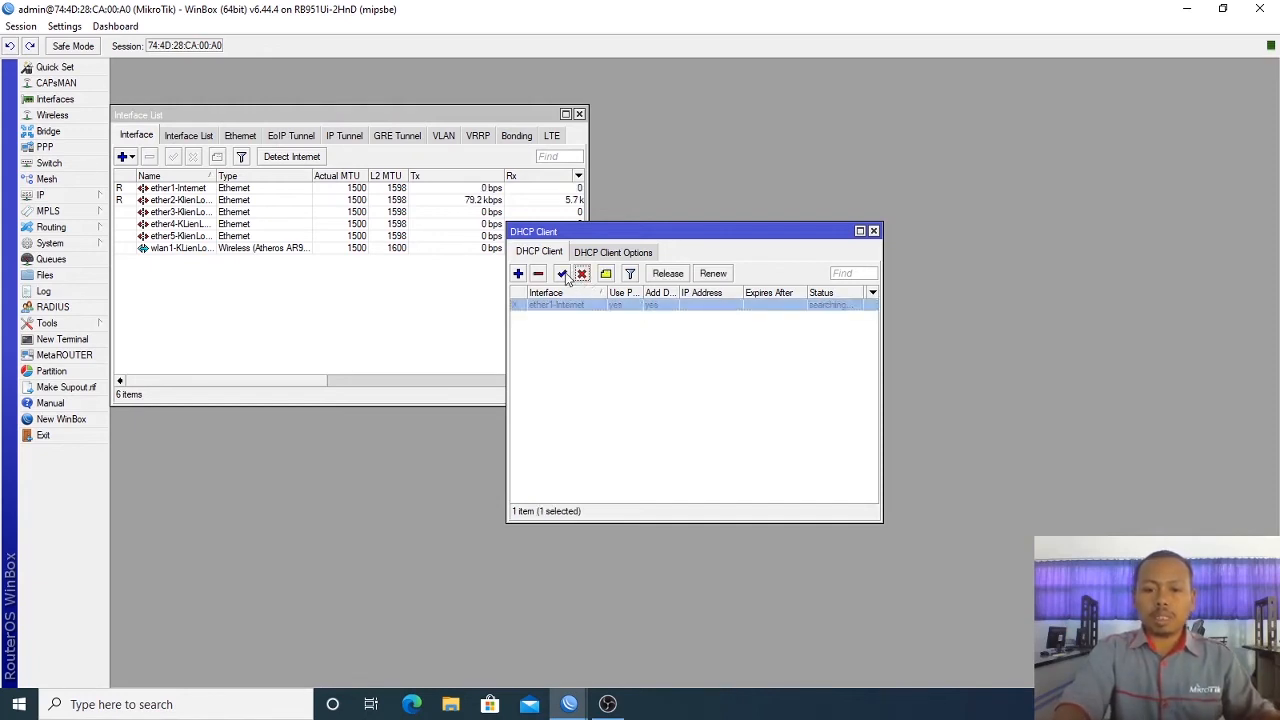
pyautogui.click(563, 274)
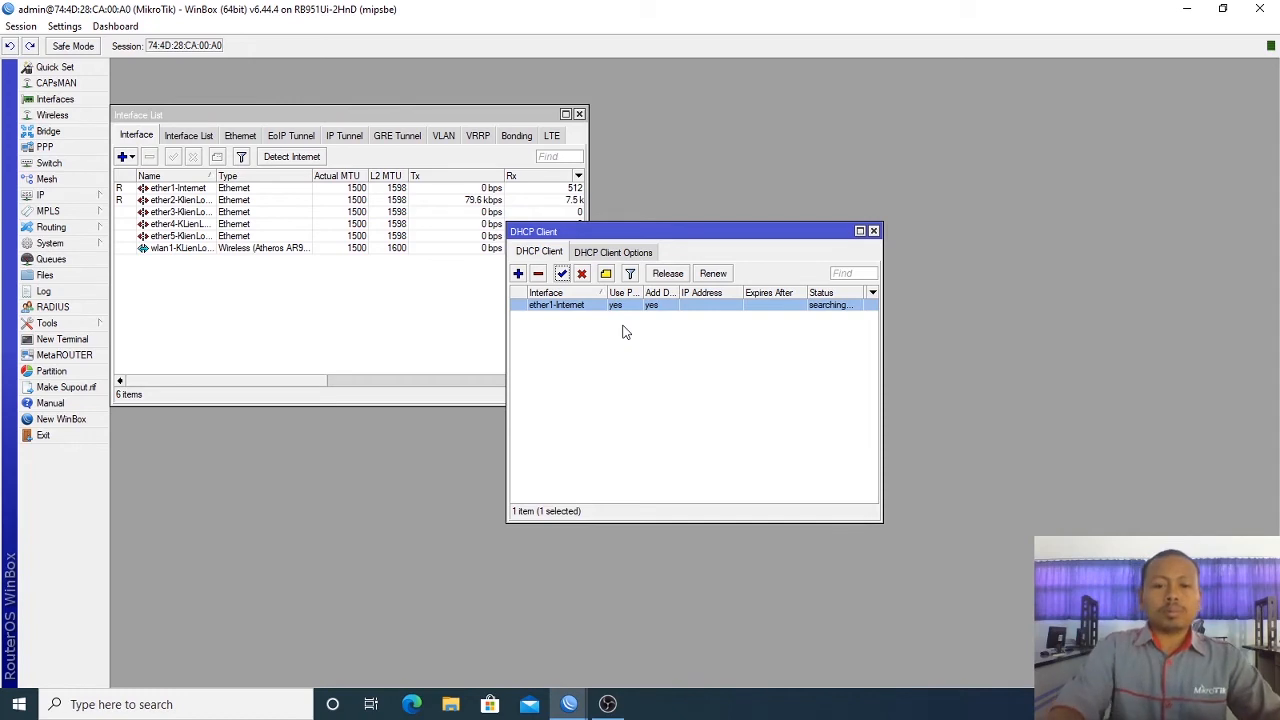
pyautogui.click(874, 232)
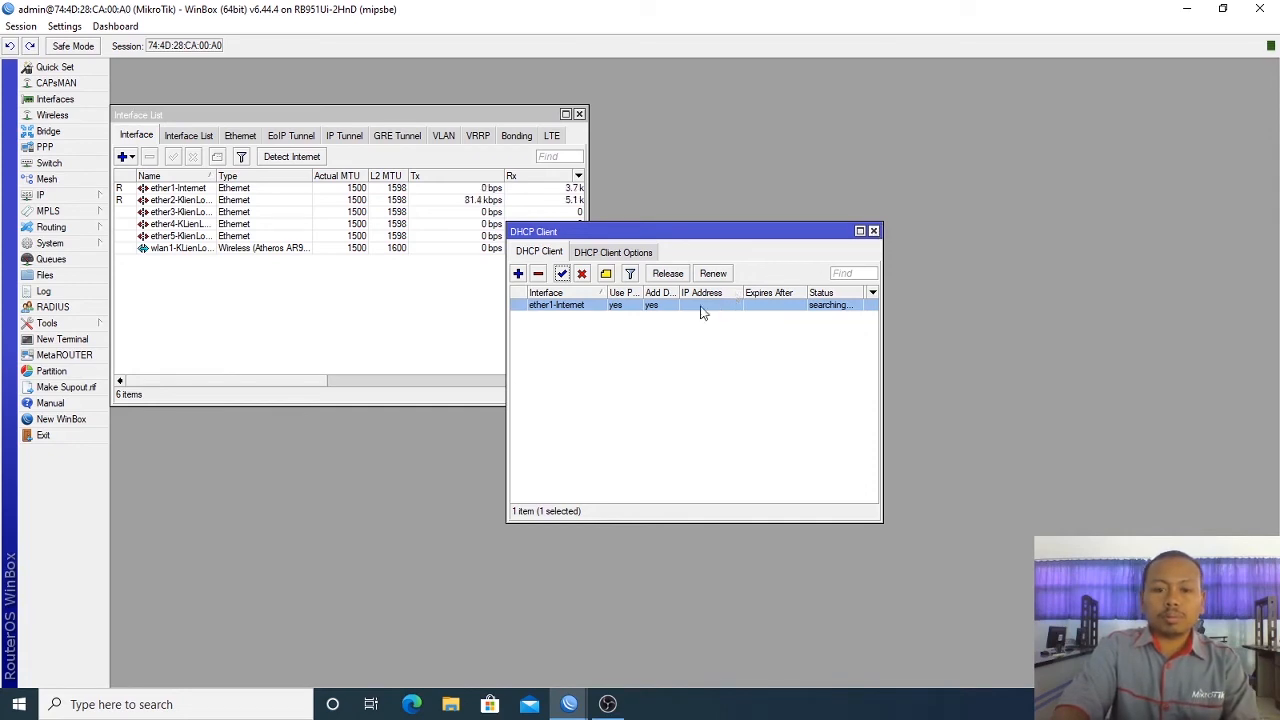
pyautogui.click(677, 328)
pyautogui.click(652, 307)
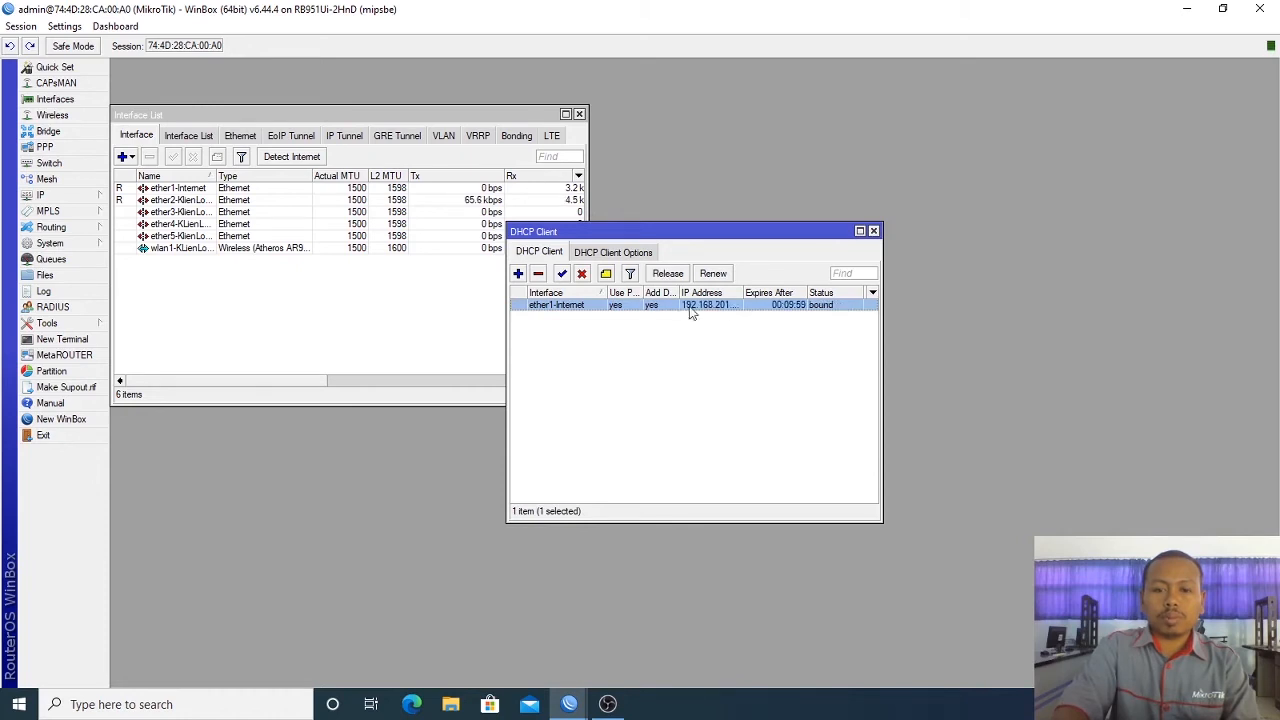
pyautogui.moveTo(741, 291); pyautogui.dragTo(818, 291)
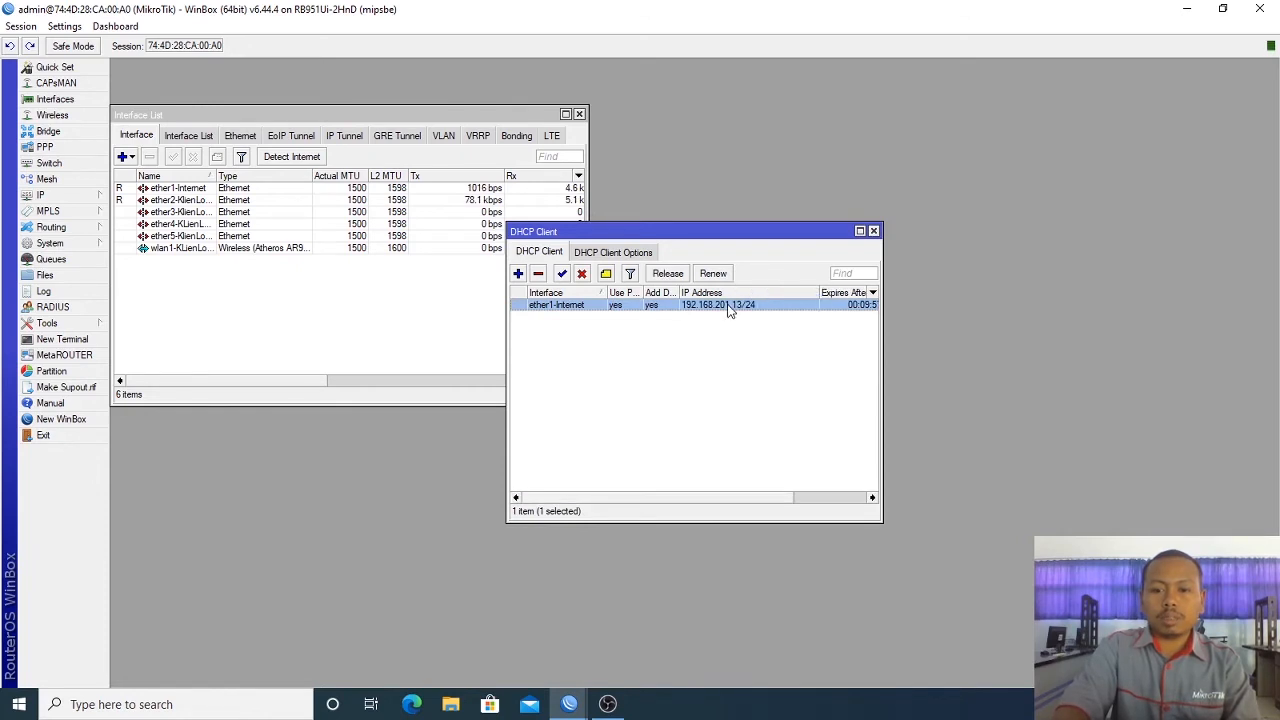
pyautogui.click(873, 231)
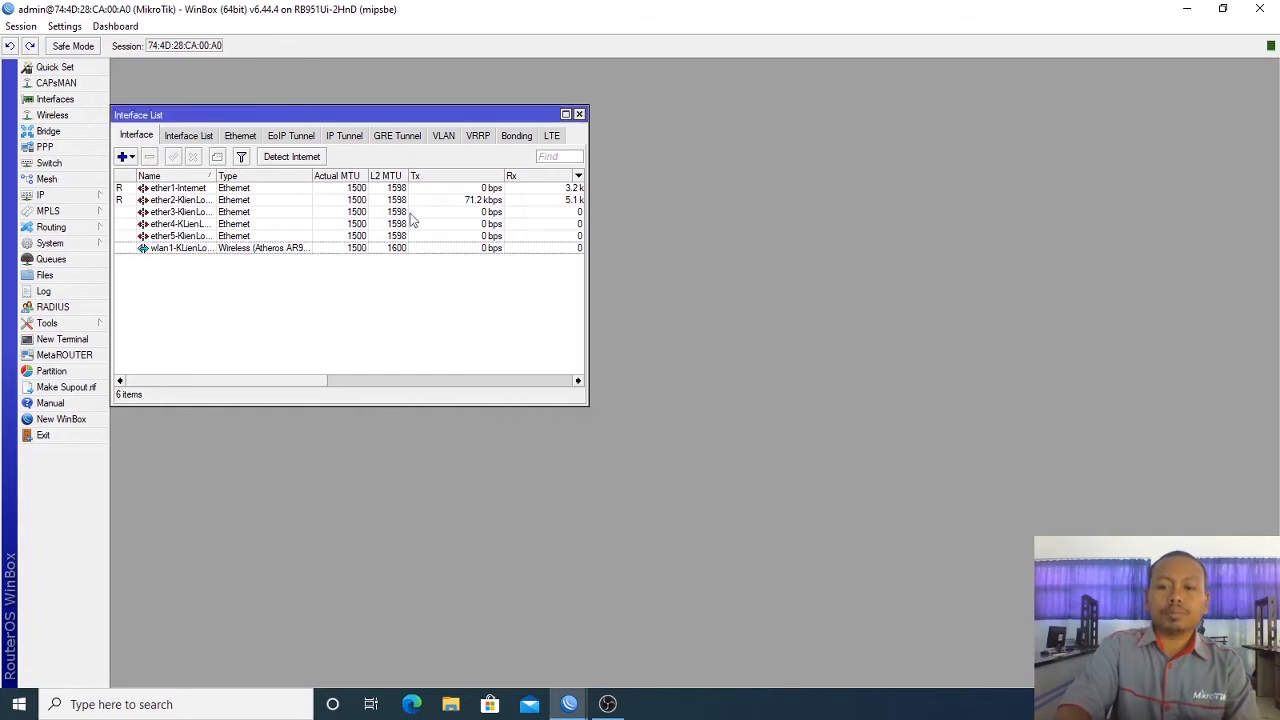
# Step: Add a srcnat firewall NAT rule with the masquerade action
pyautogui.click(95, 195)
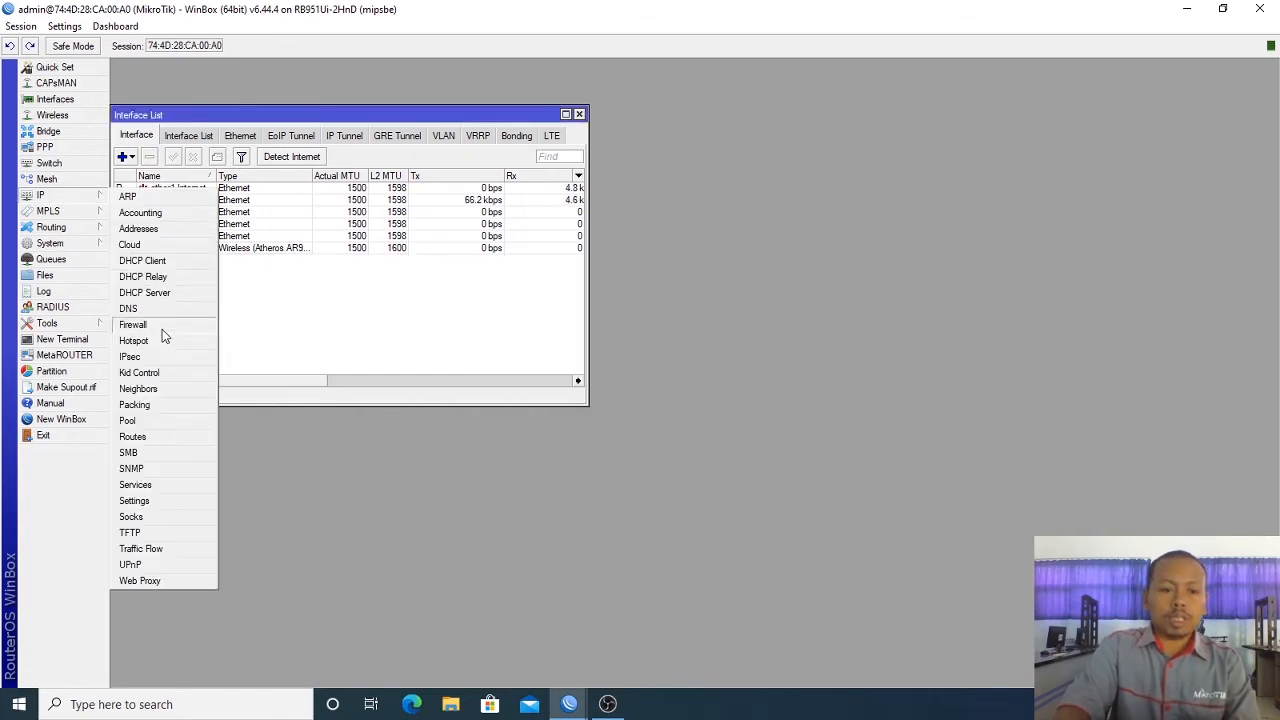
pyautogui.click(162, 326)
pyautogui.click(401, 253)
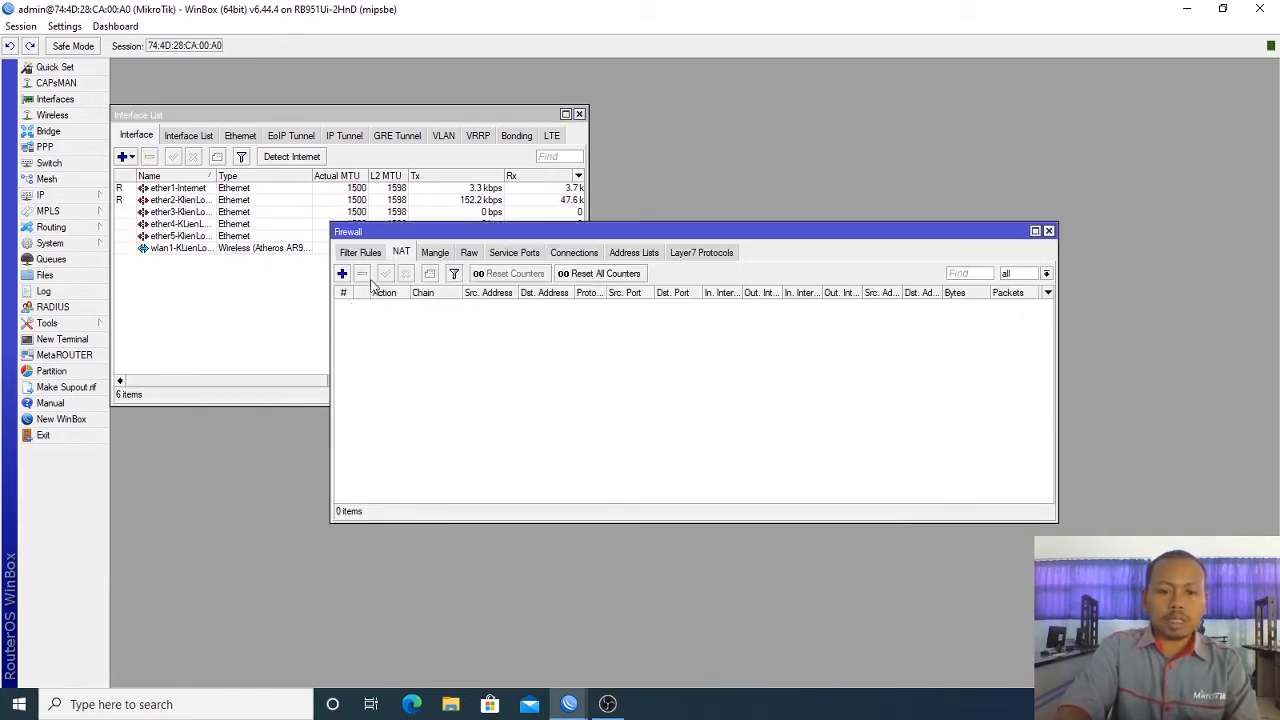
pyautogui.click(342, 273)
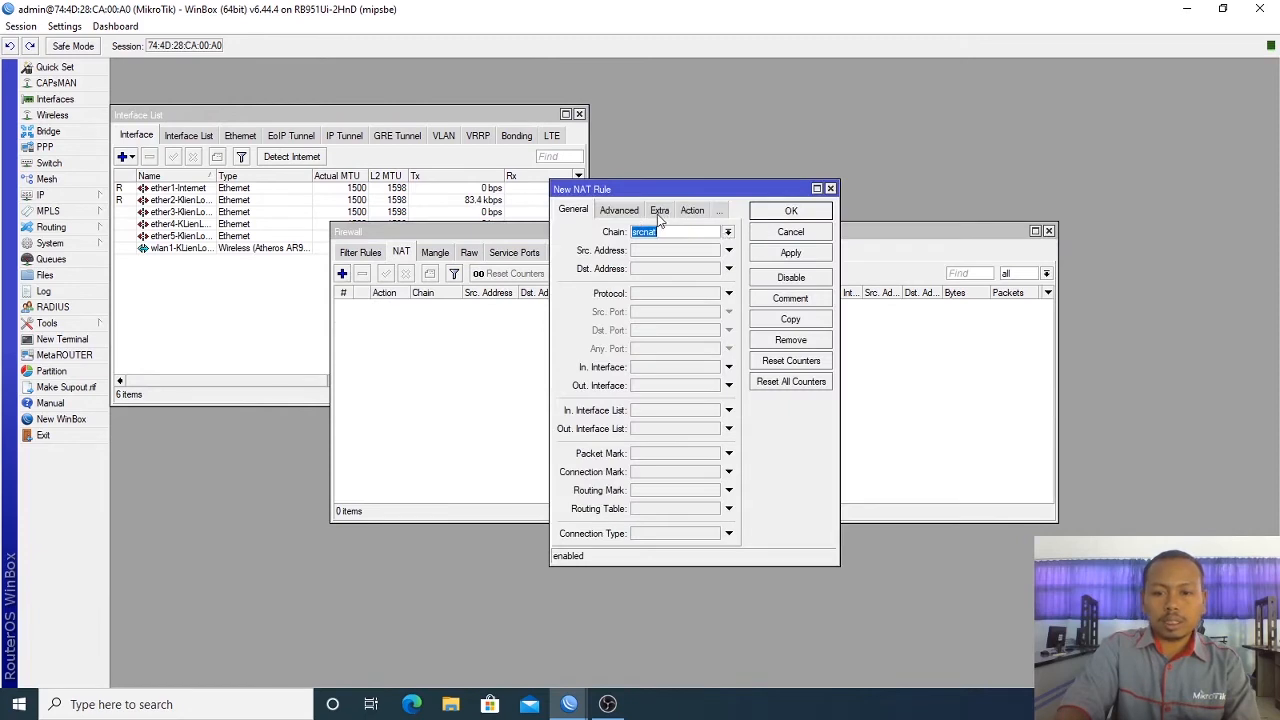
pyautogui.click(690, 211)
pyautogui.click(703, 238)
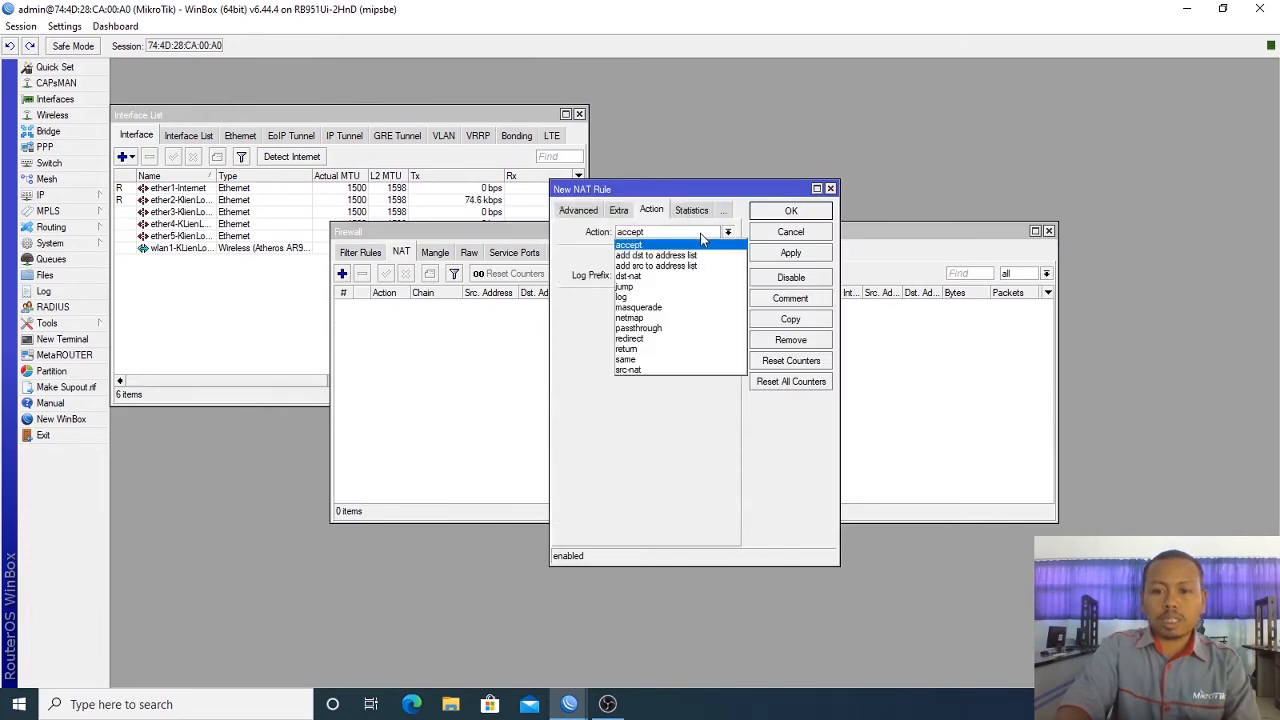
pyautogui.click(686, 315)
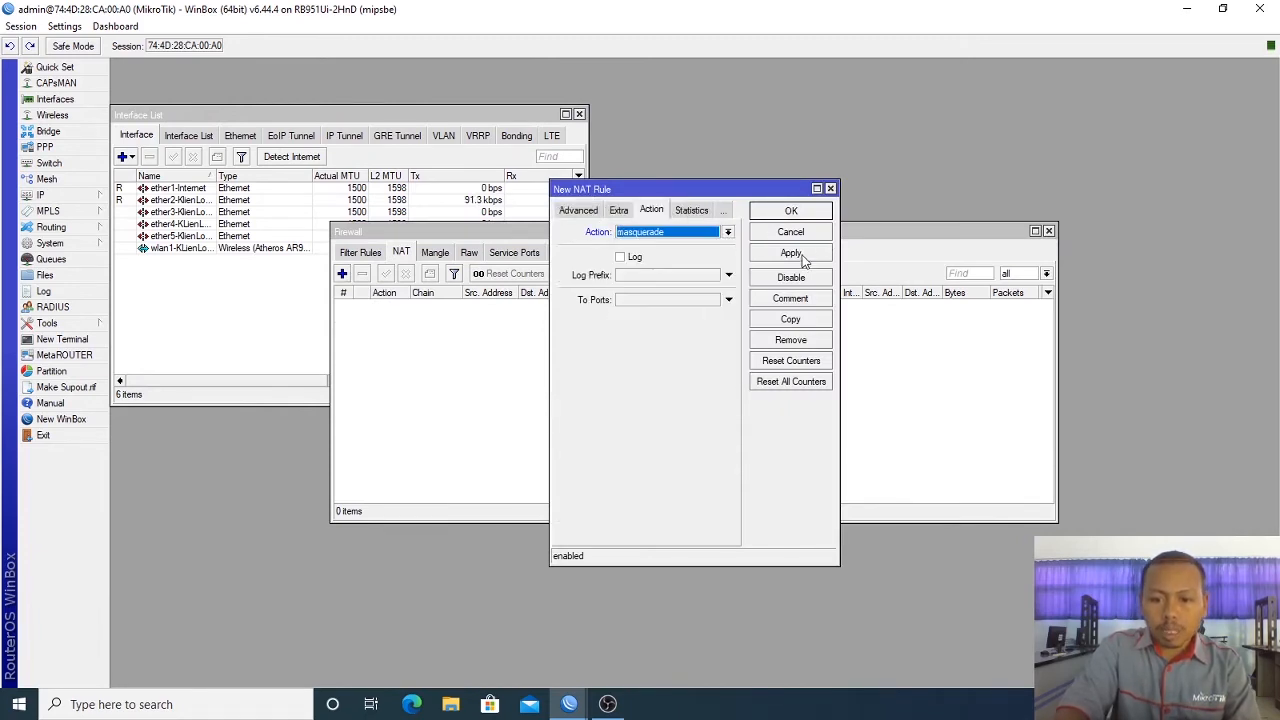
pyautogui.click(803, 255)
pyautogui.click(795, 216)
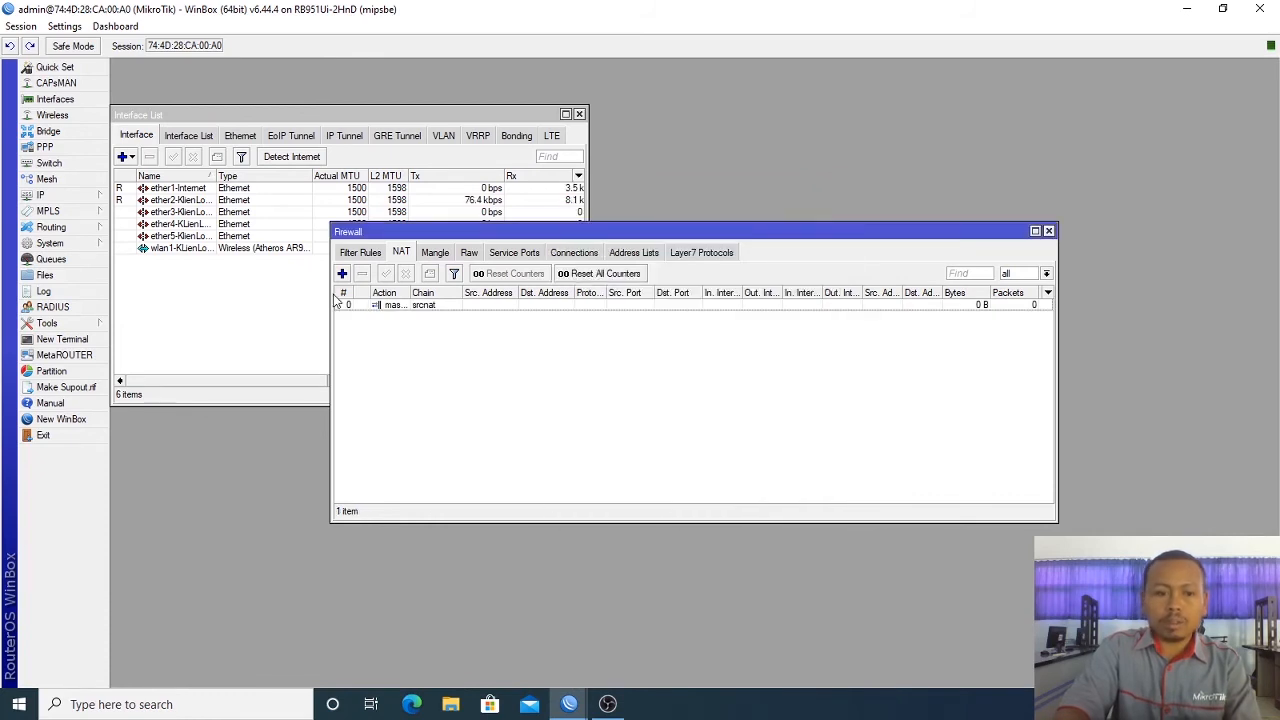
# Step: Enable Allow Remote Requests in the router's DNS settings
pyautogui.click(78, 195)
pyautogui.click(140, 309)
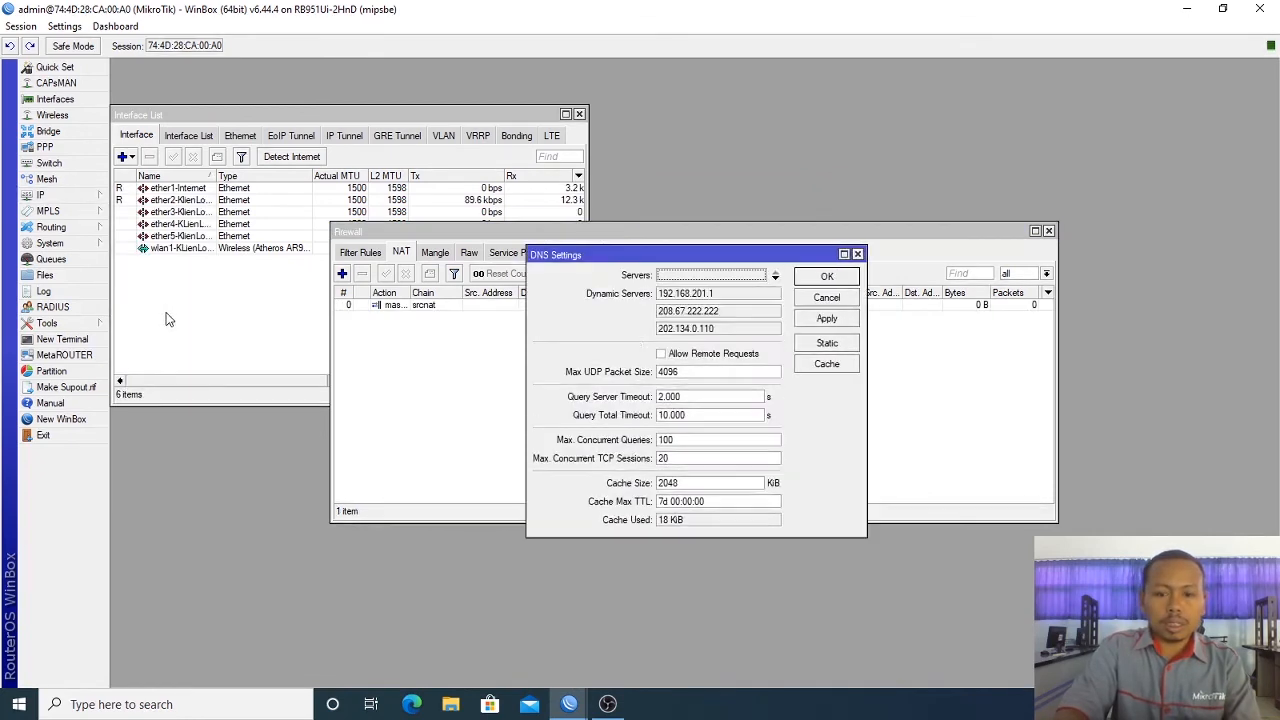
pyautogui.click(676, 354)
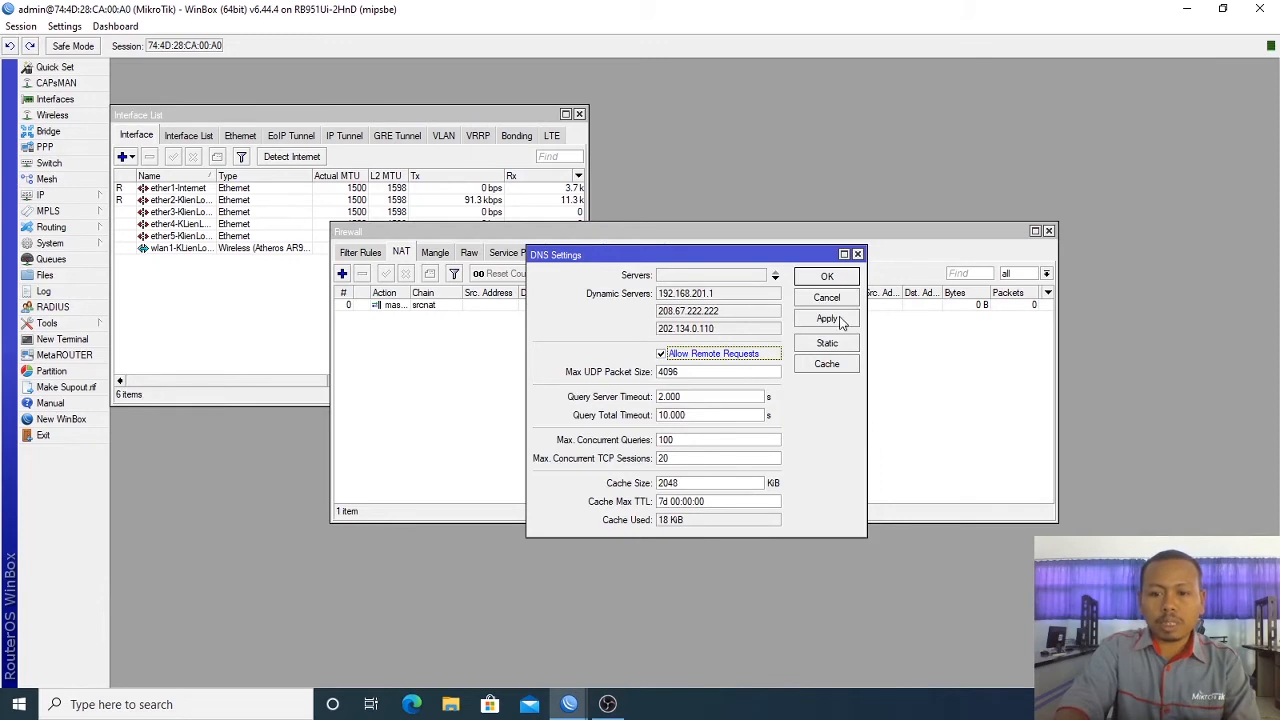
pyautogui.click(837, 281)
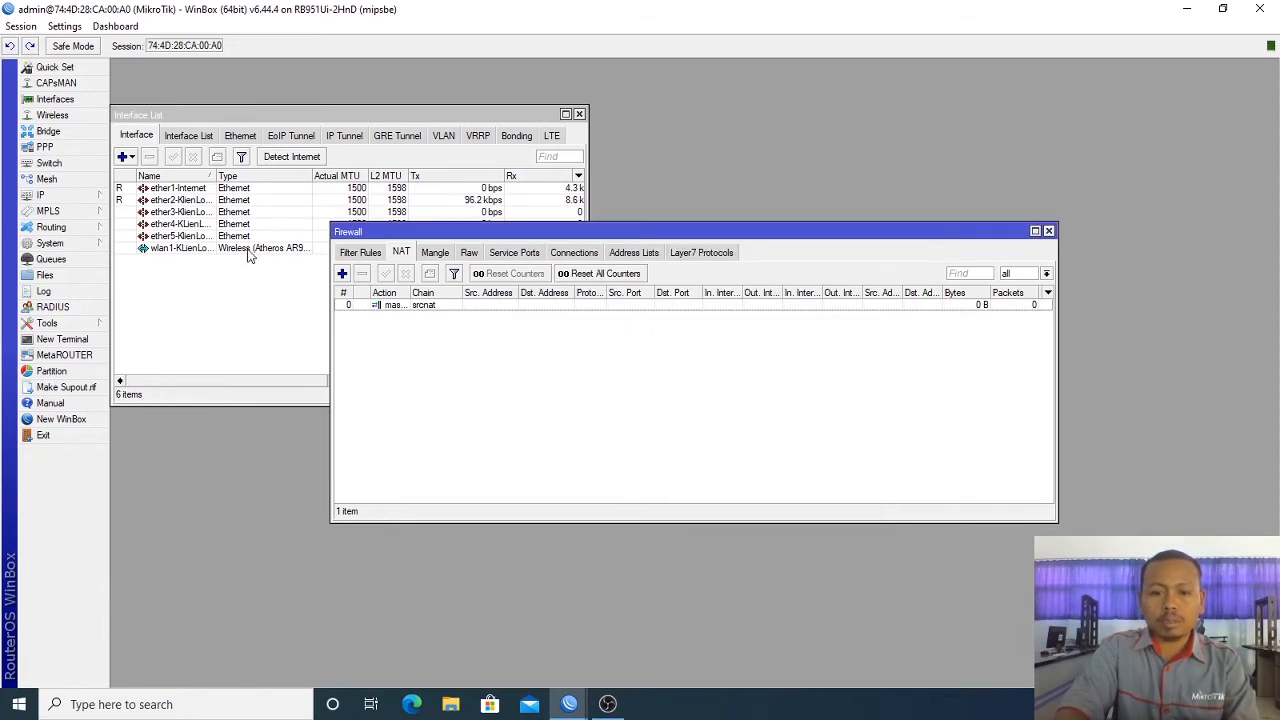
# Step: Close the Firewall window, then open and cancel a new IP address entry
pyautogui.click(1048, 232)
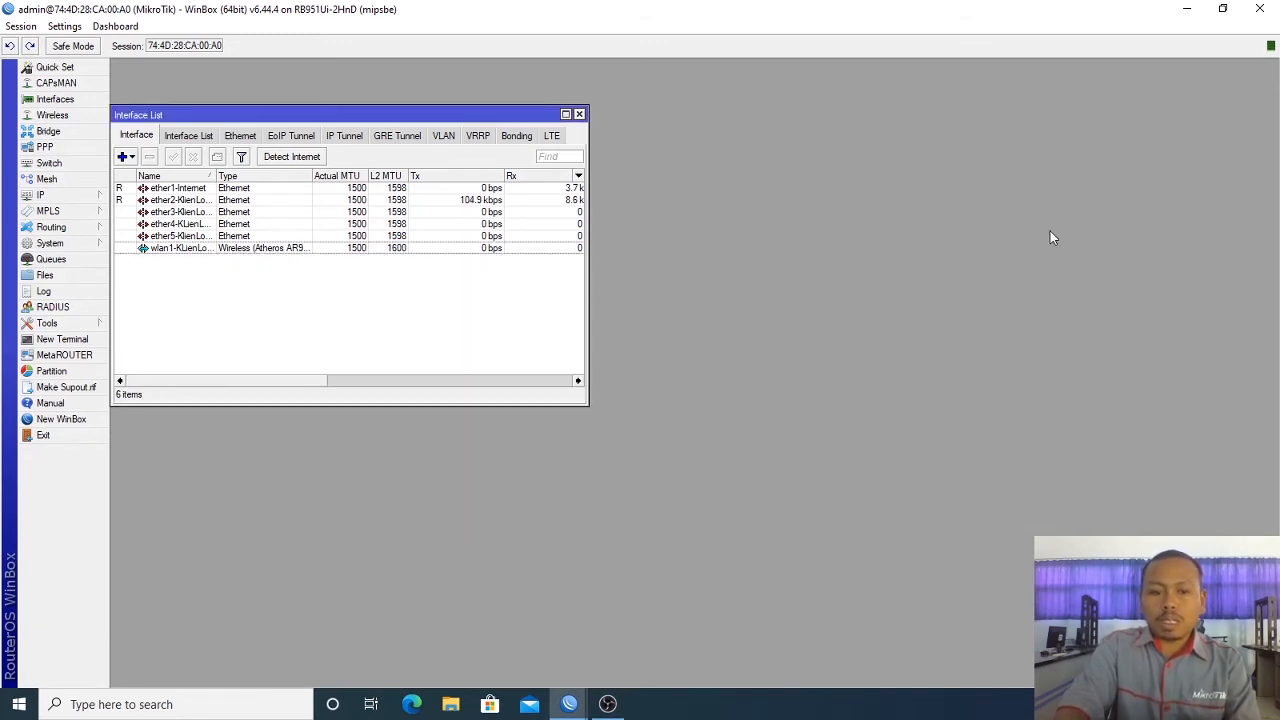
pyautogui.click(42, 195)
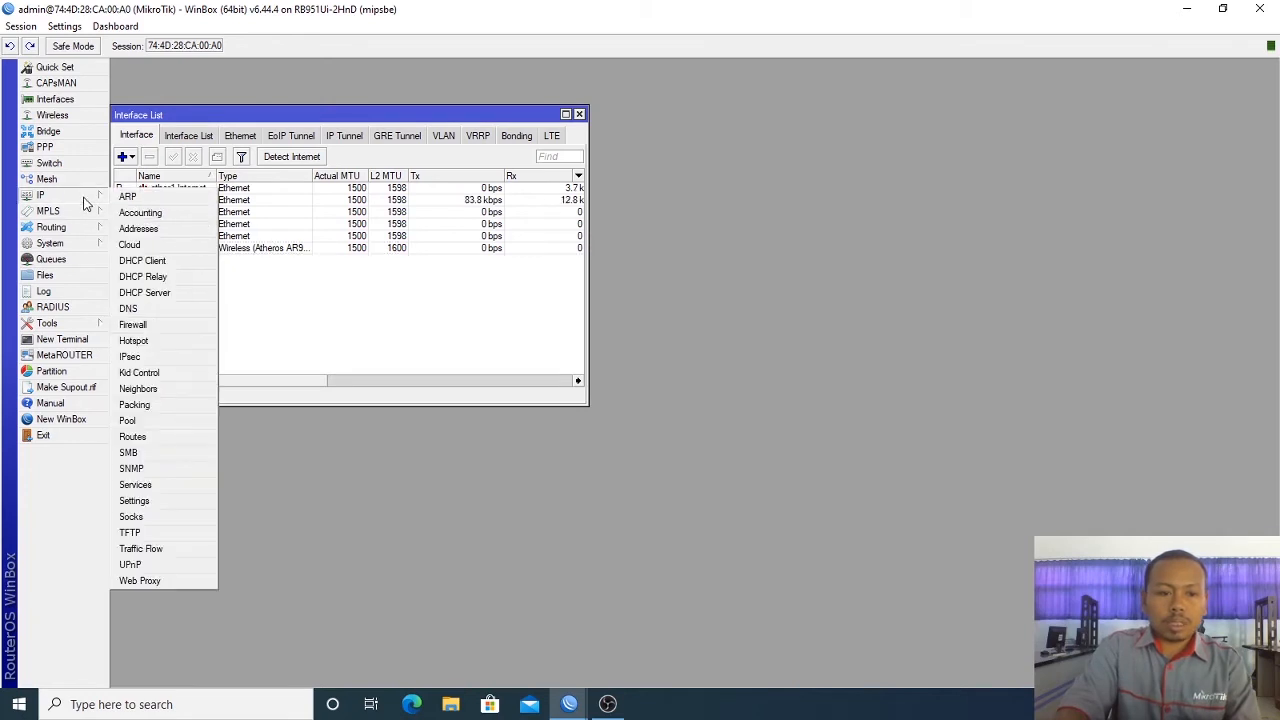
pyautogui.click(160, 228)
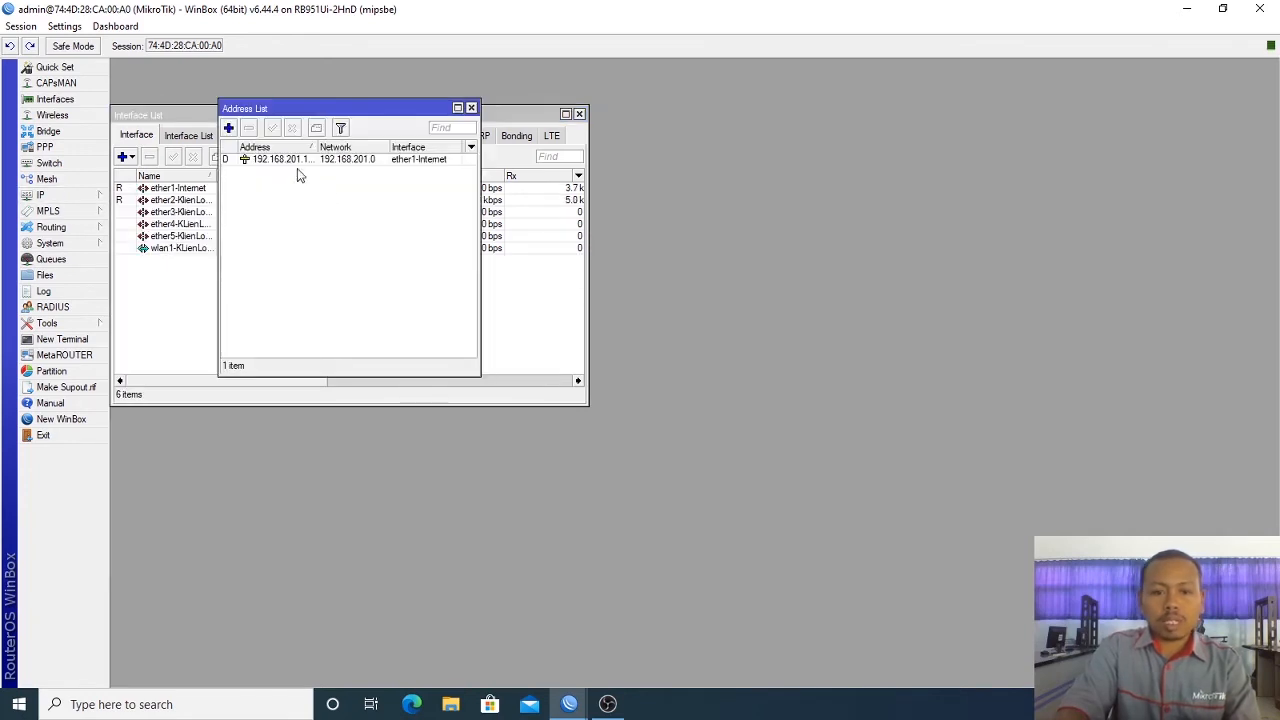
pyautogui.click(228, 128)
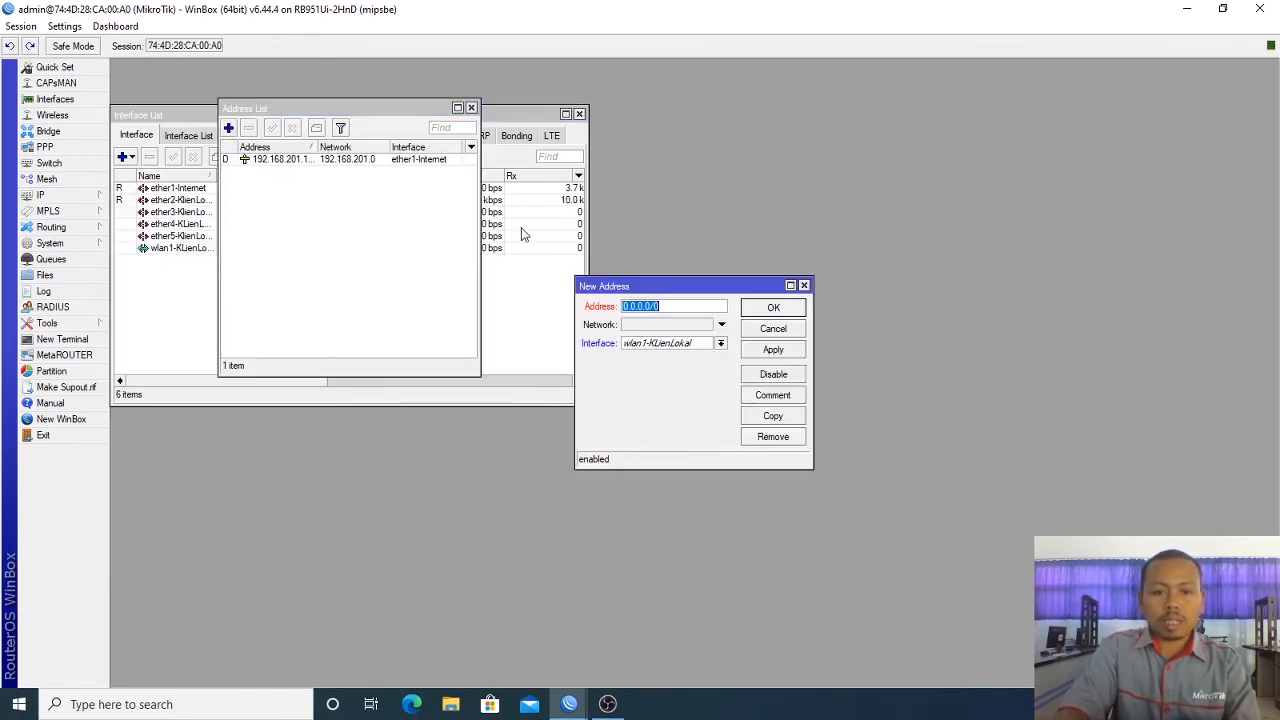
pyautogui.click(773, 333)
pyautogui.click(471, 107)
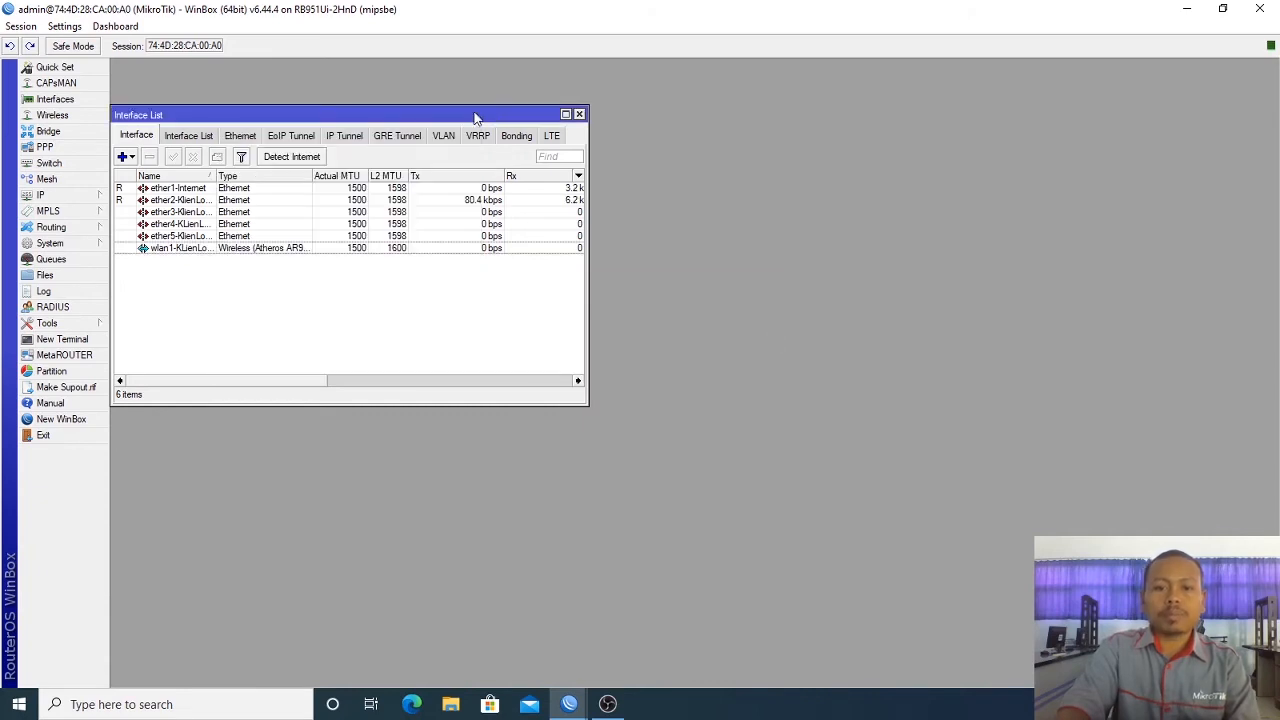
pyautogui.click(579, 114)
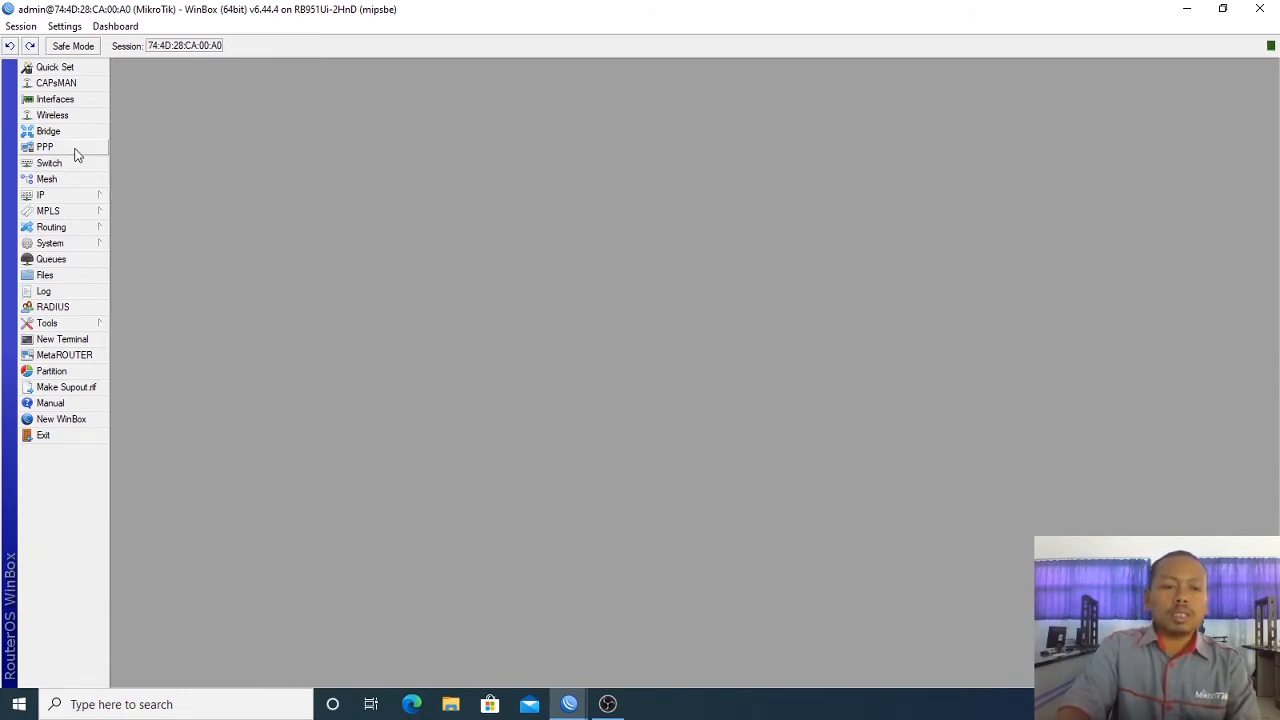
# Step: Reopen the Interface List and review ether3, ether4, ether5 and wlan1
pyautogui.click(60, 99)
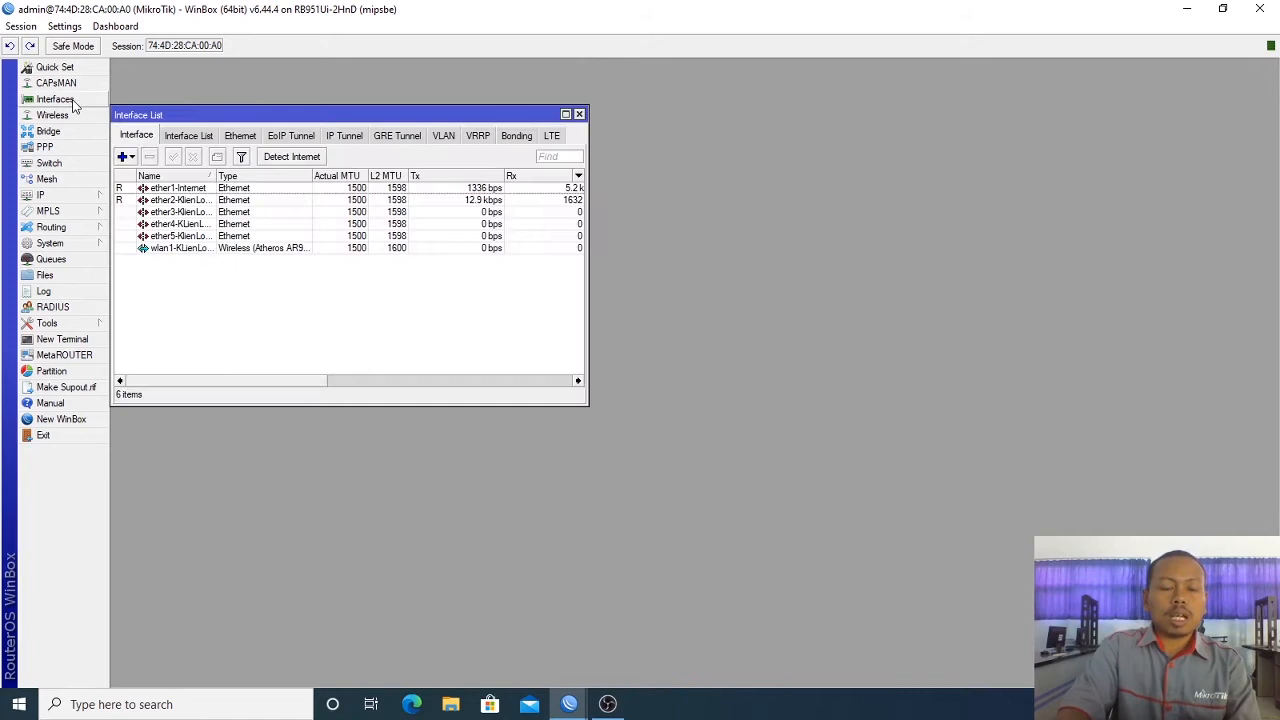
pyautogui.click(206, 212)
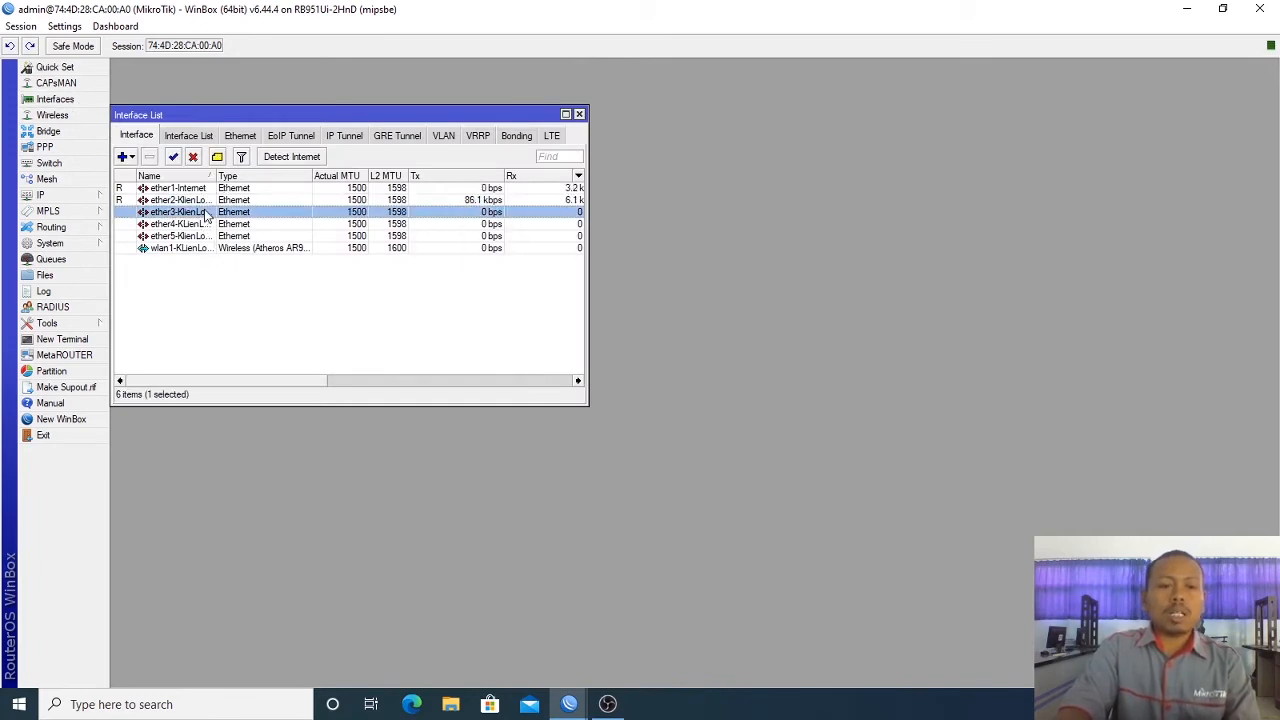
pyautogui.click(206, 224)
pyautogui.click(212, 236)
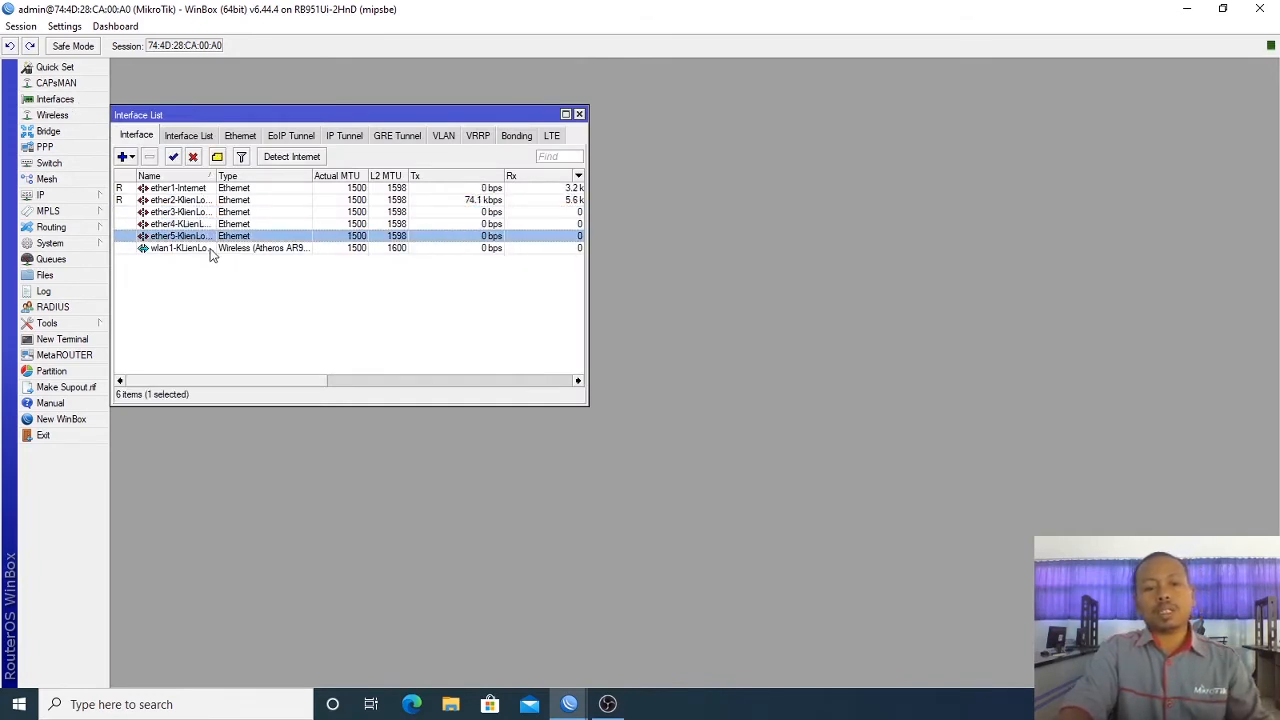
pyautogui.click(212, 249)
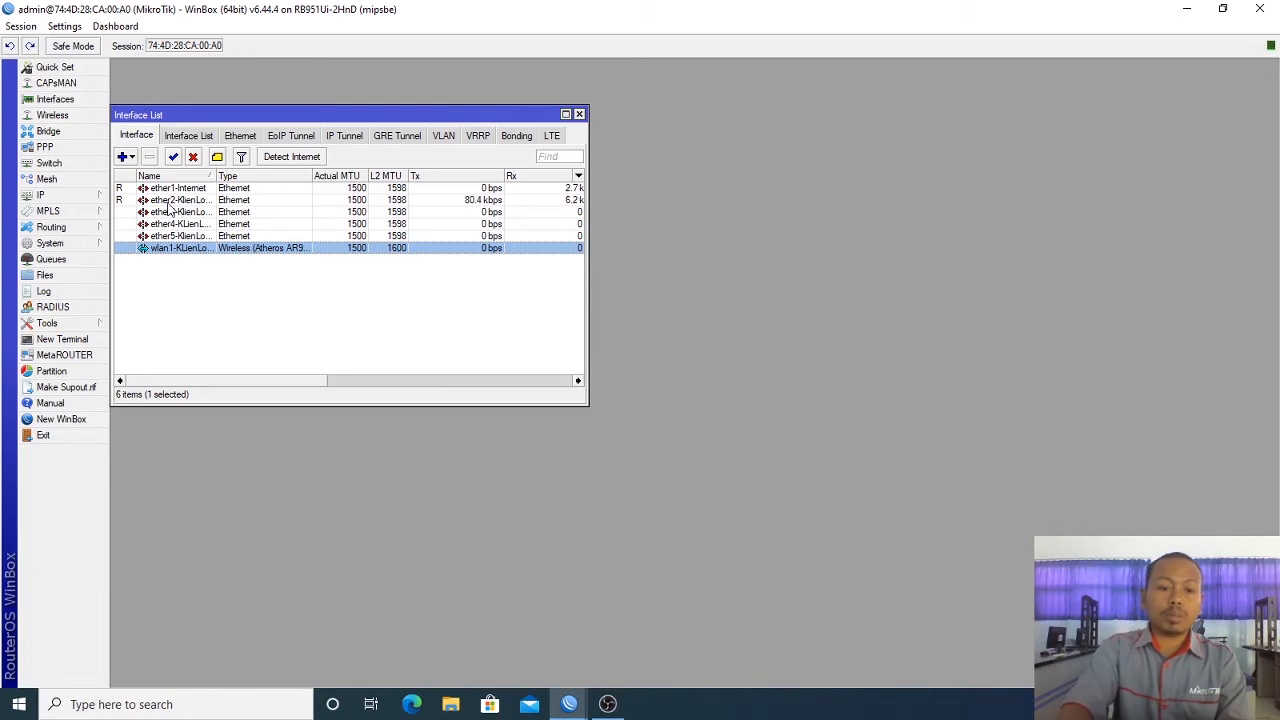
# Step: Enter 192.168.75.1/24 as a new address, then discard it and close the Address List
pyautogui.click(98, 197)
pyautogui.click(160, 228)
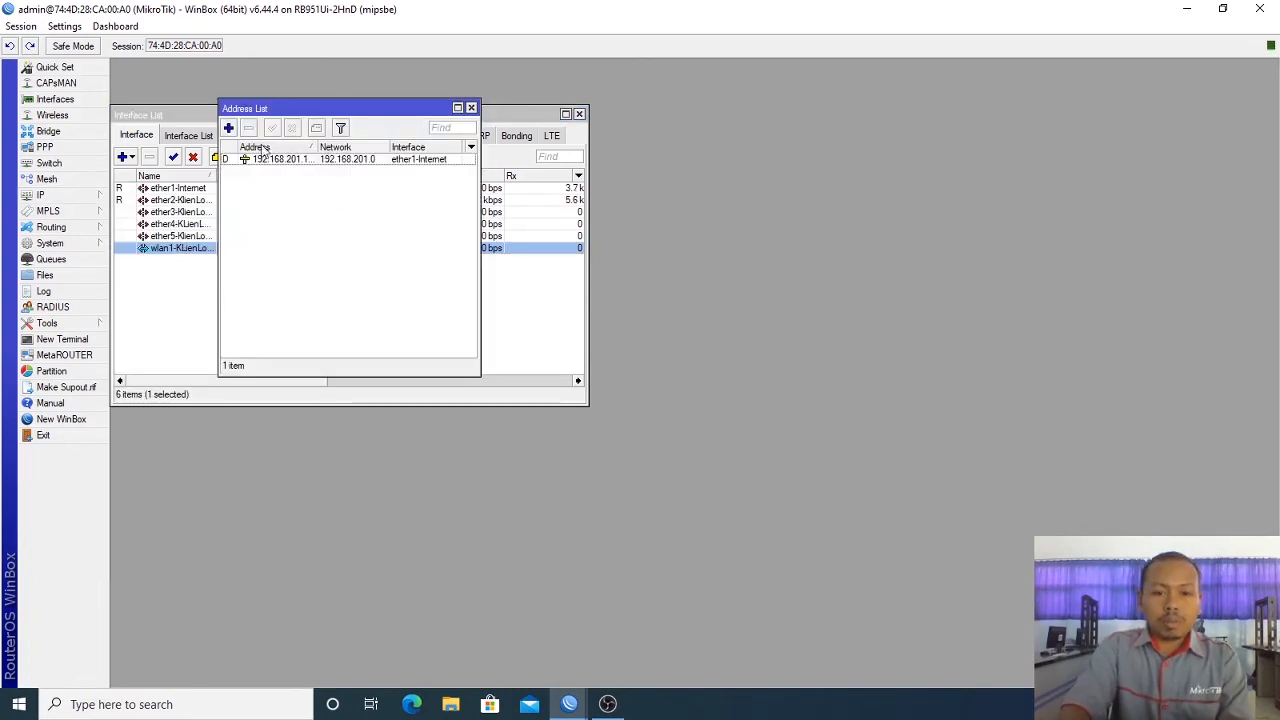
pyautogui.click(228, 128)
pyautogui.write('1')
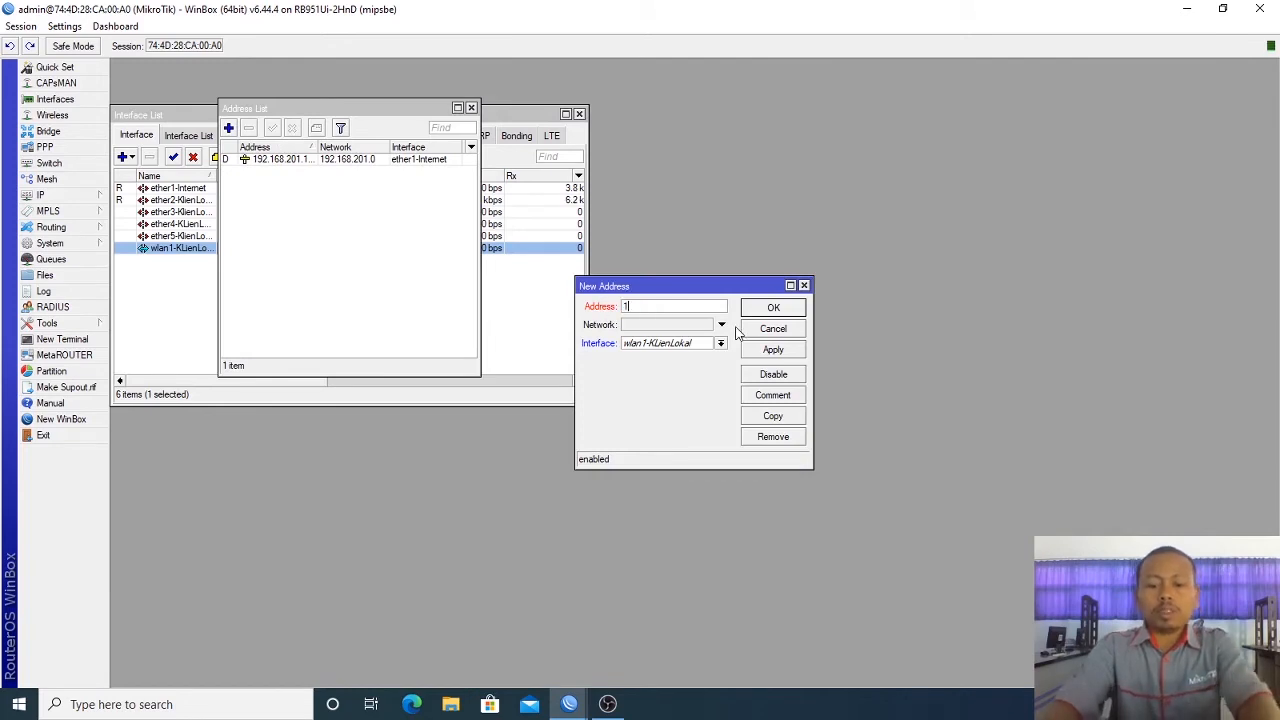
pyautogui.write('92.168.')
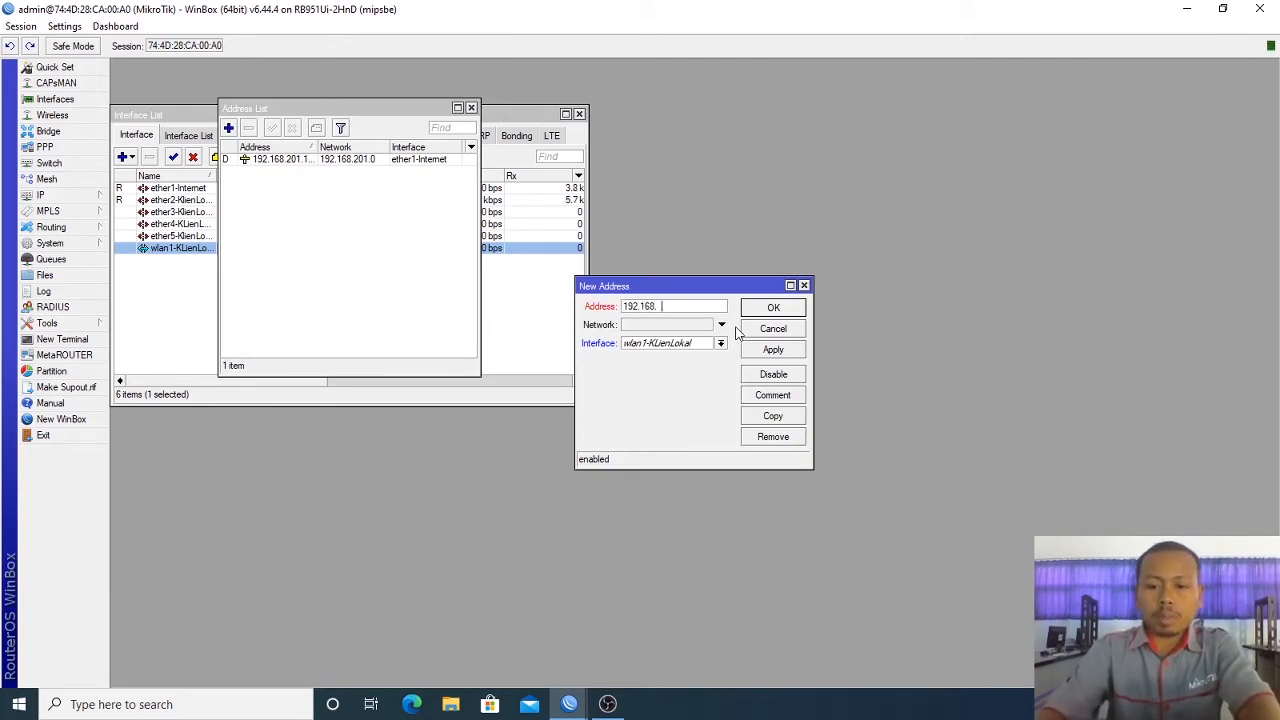
pyautogui.write('75.')
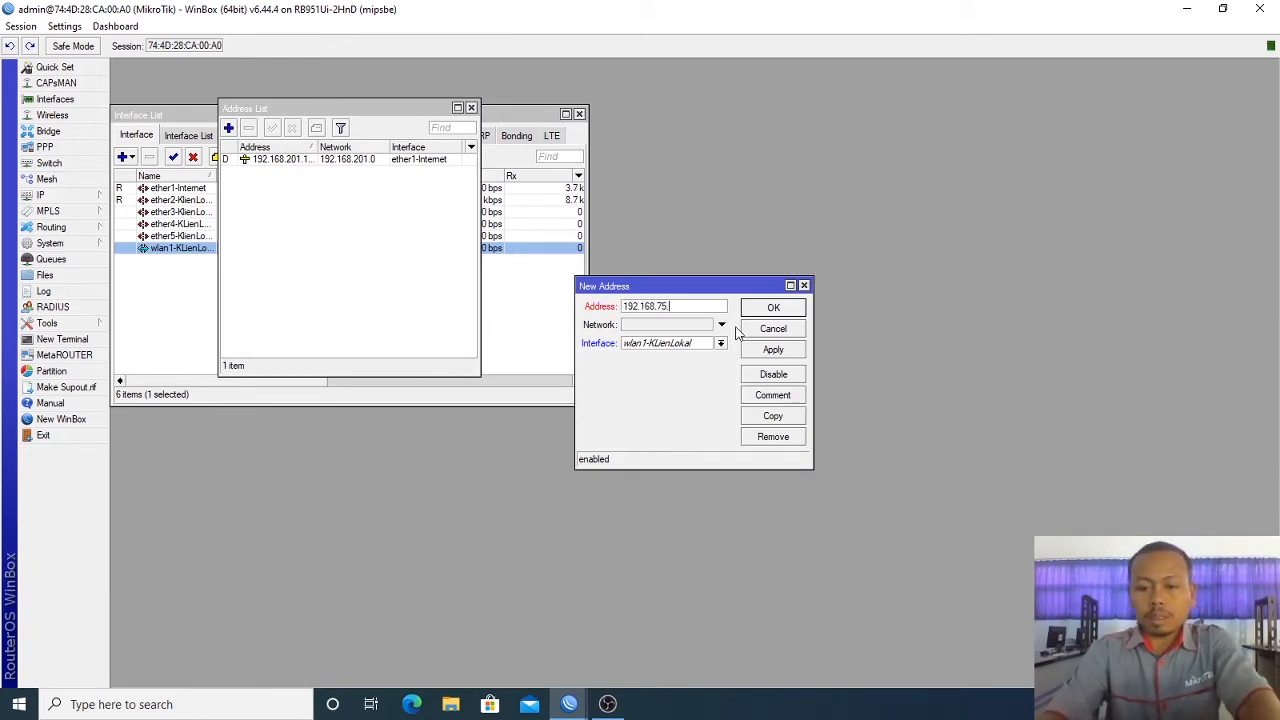
pyautogui.write('1/24')
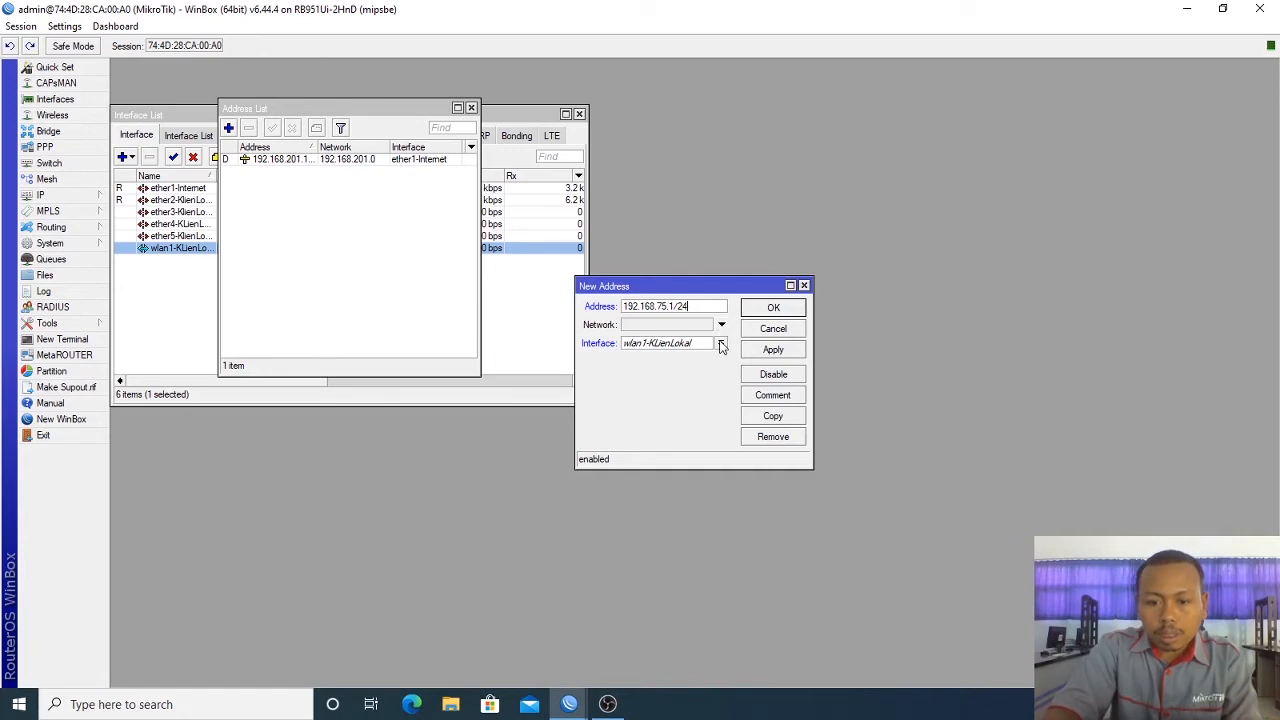
pyautogui.click(771, 330)
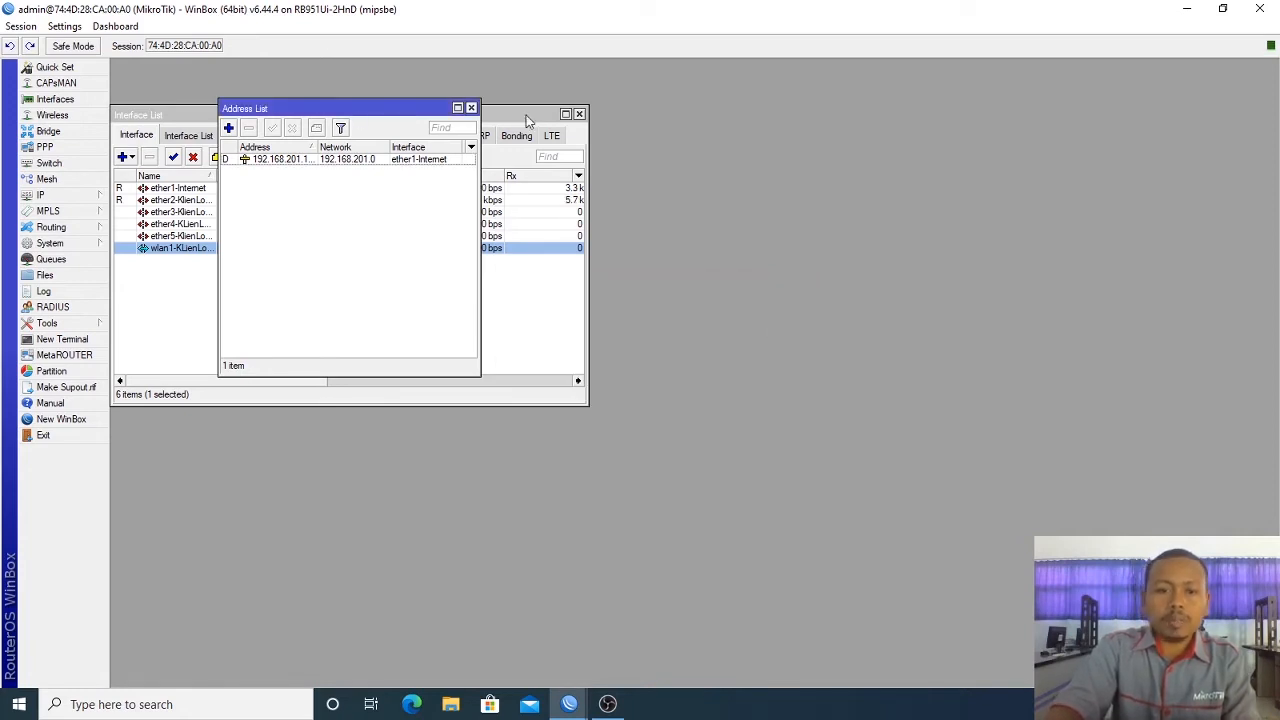
pyautogui.click(471, 107)
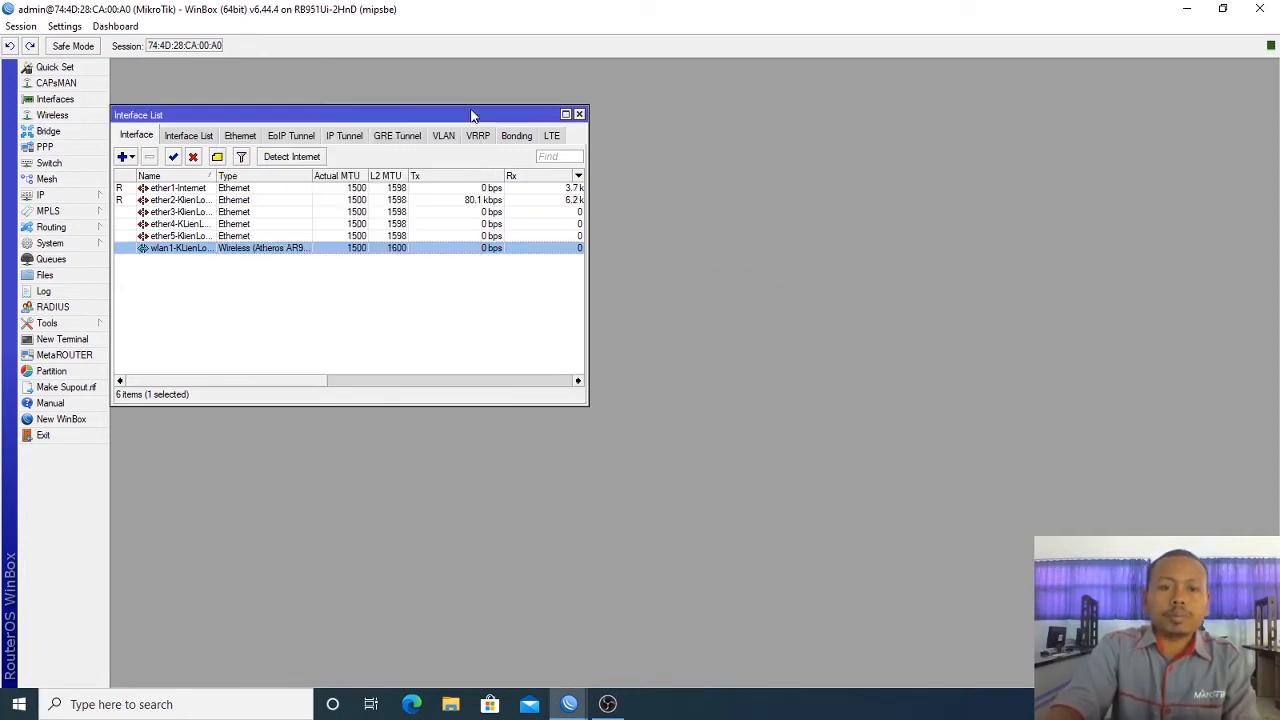
# Step: Create a bridge named KlienLokal
pyautogui.click(72, 131)
pyautogui.click(157, 273)
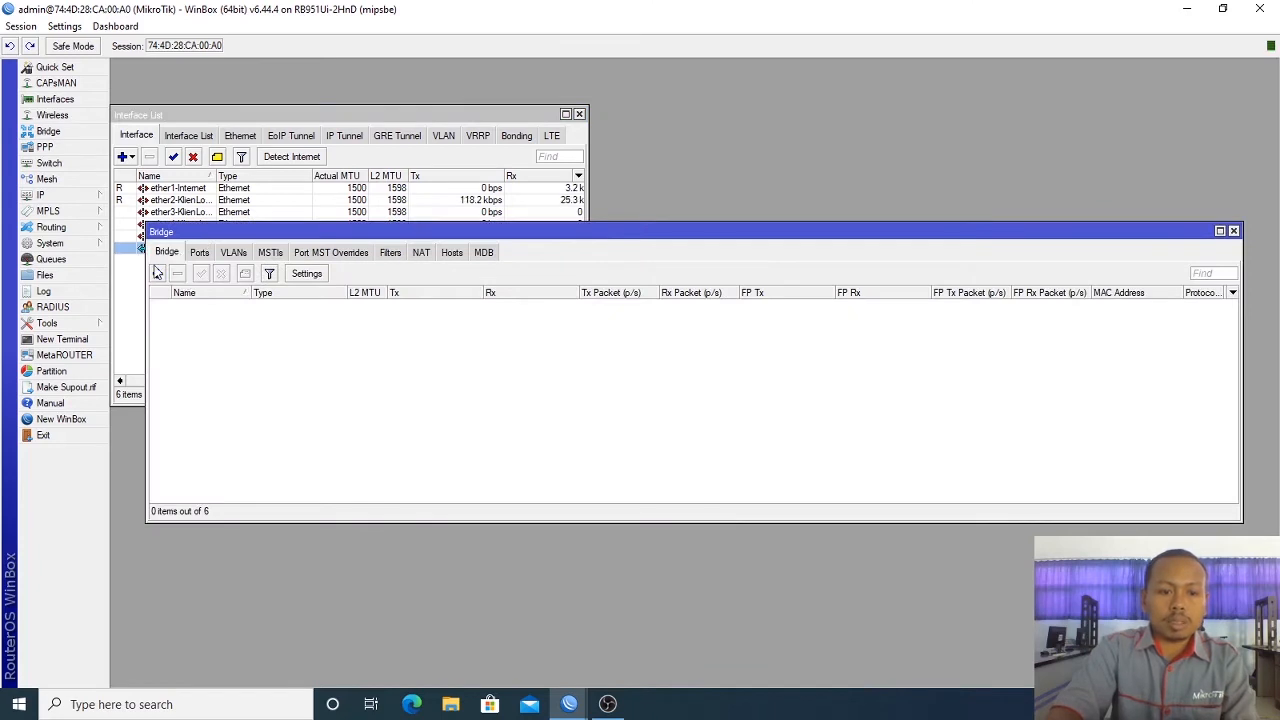
pyautogui.write('K')
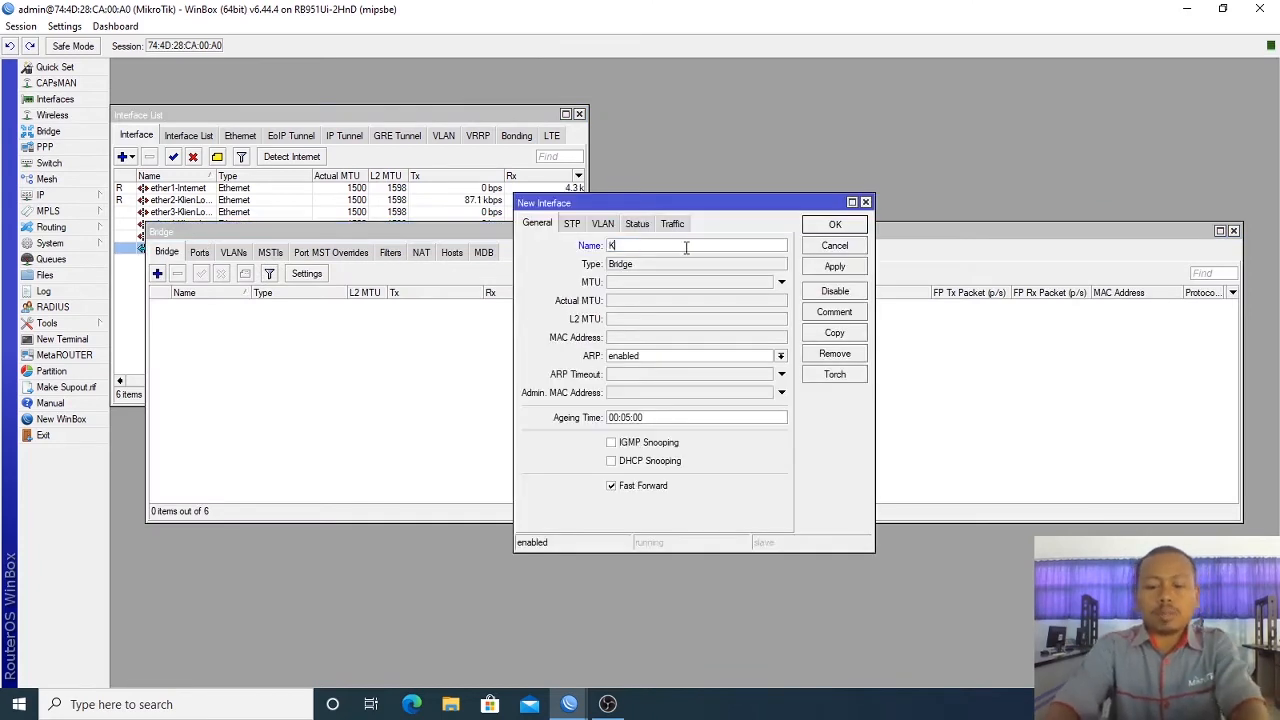
pyautogui.write('lienLo')
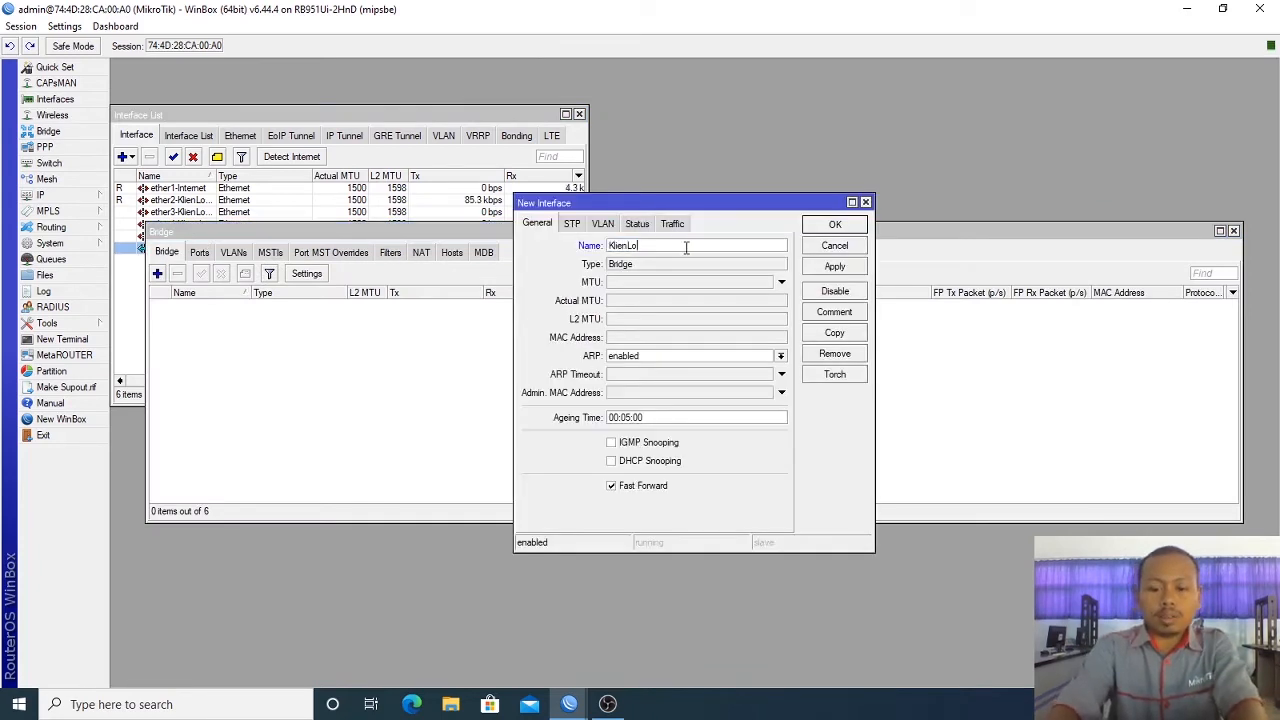
pyautogui.write('kal')
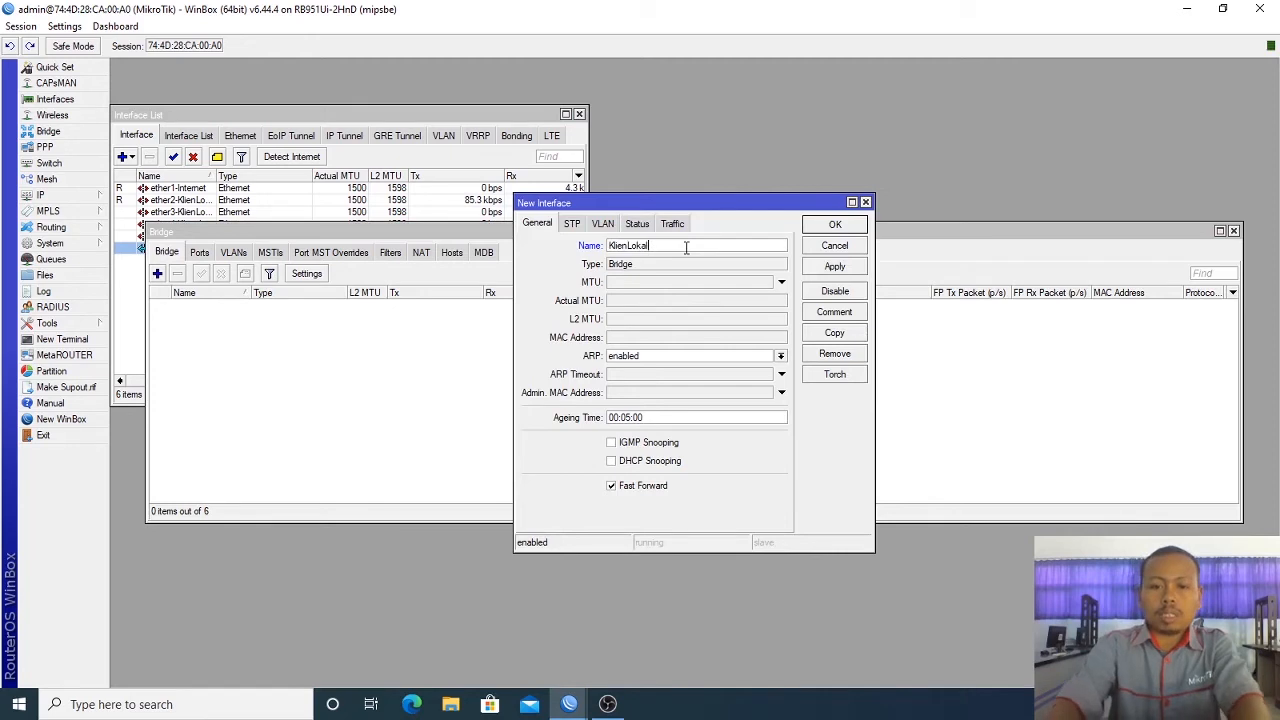
pyautogui.click(835, 225)
# Step: Add wlan1-KlienLokal and ether5-KlienLokal as ports of the KlienLokal bridge
pyautogui.click(200, 253)
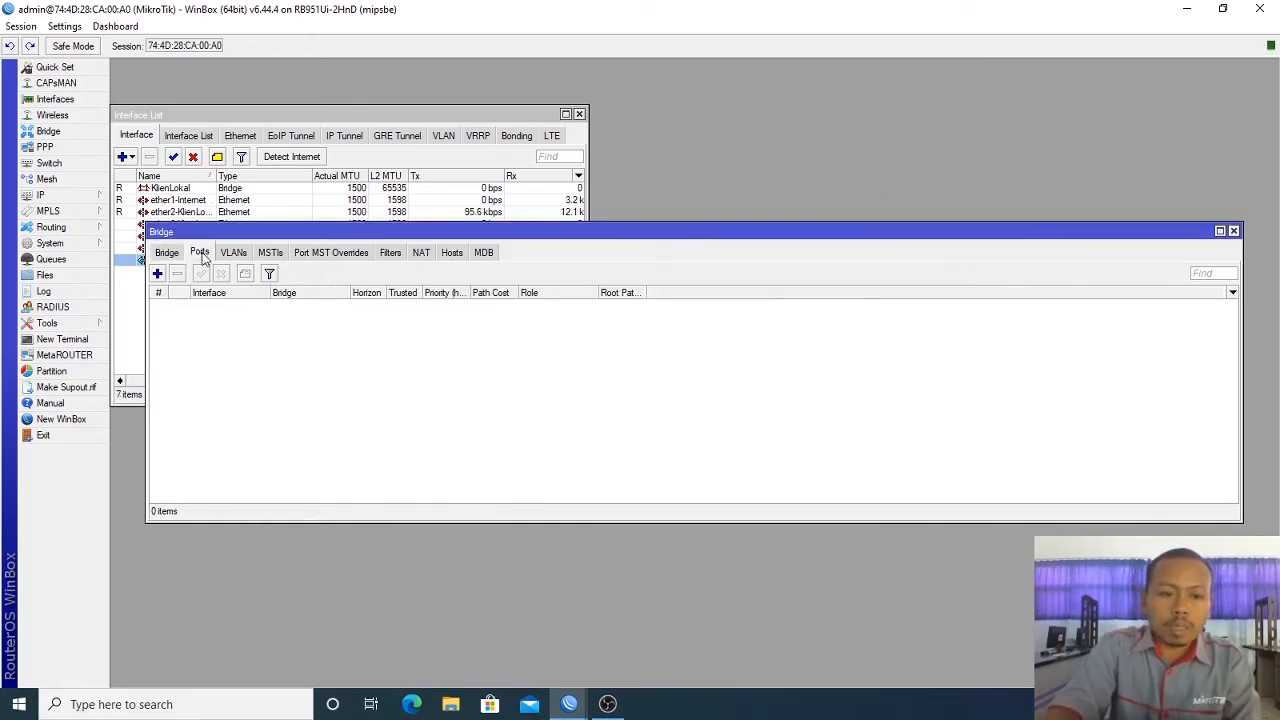
pyautogui.click(157, 273)
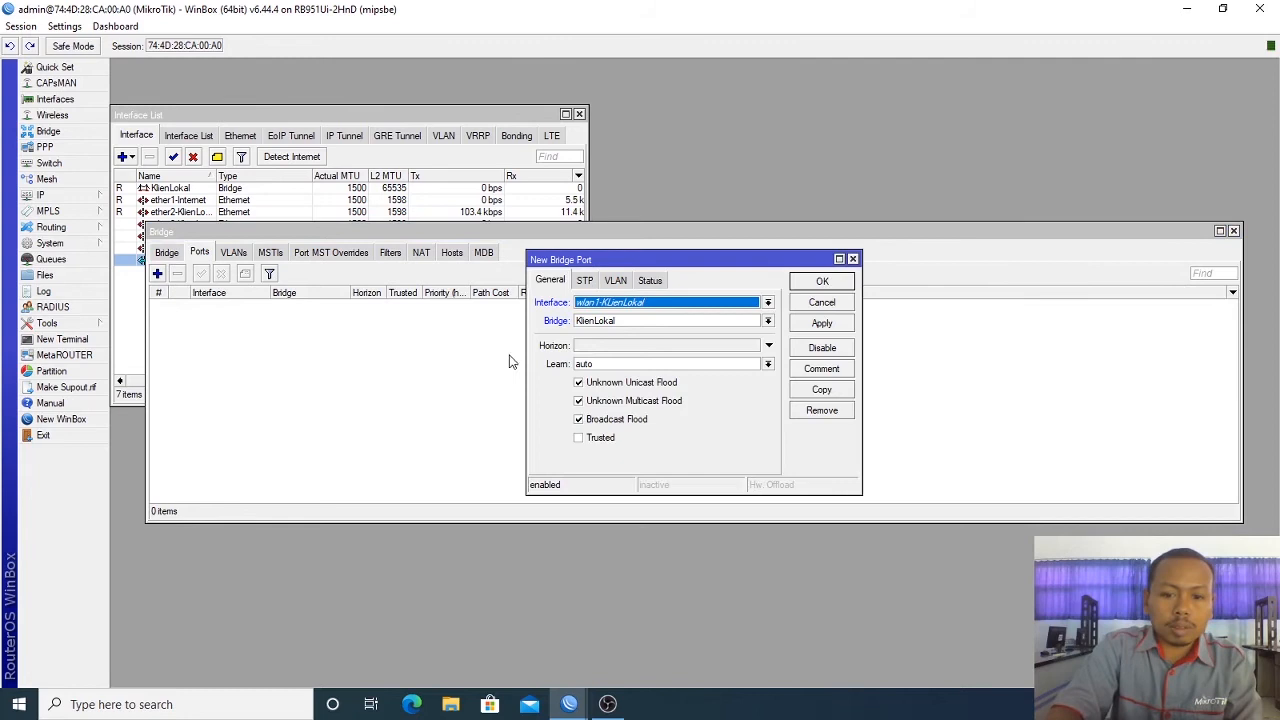
pyautogui.click(690, 310)
pyautogui.click(652, 403)
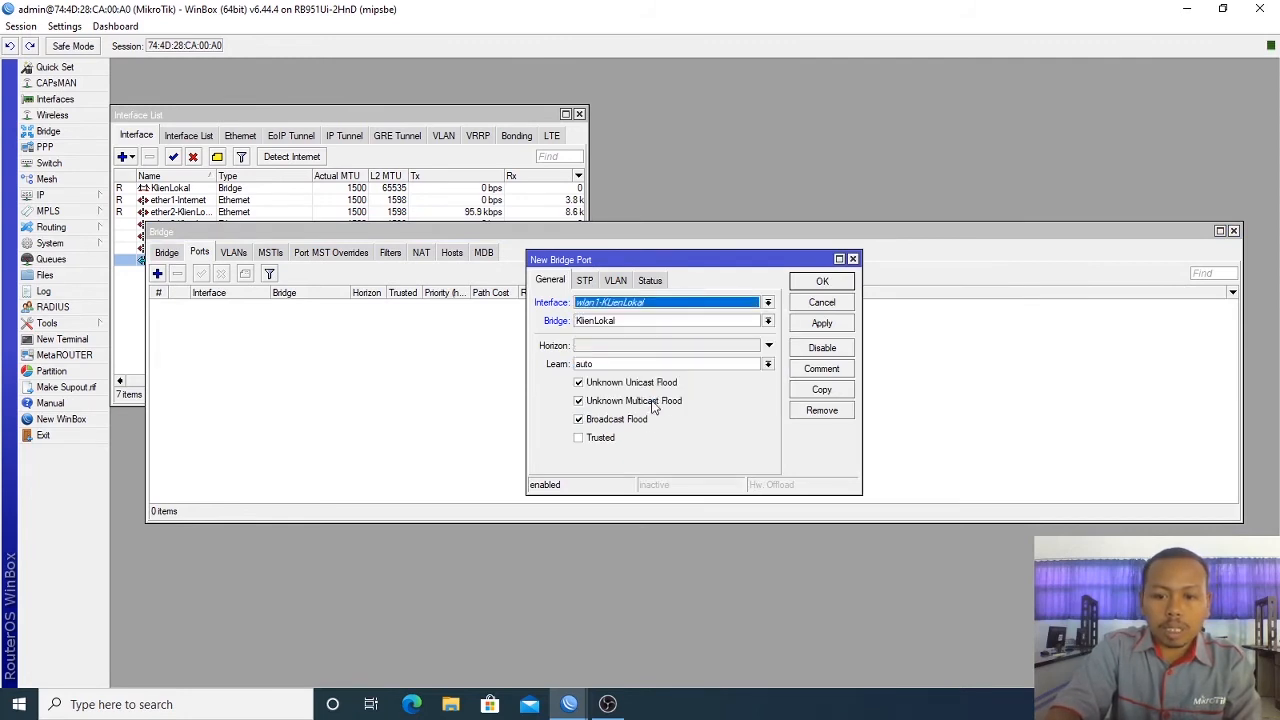
pyautogui.click(822, 281)
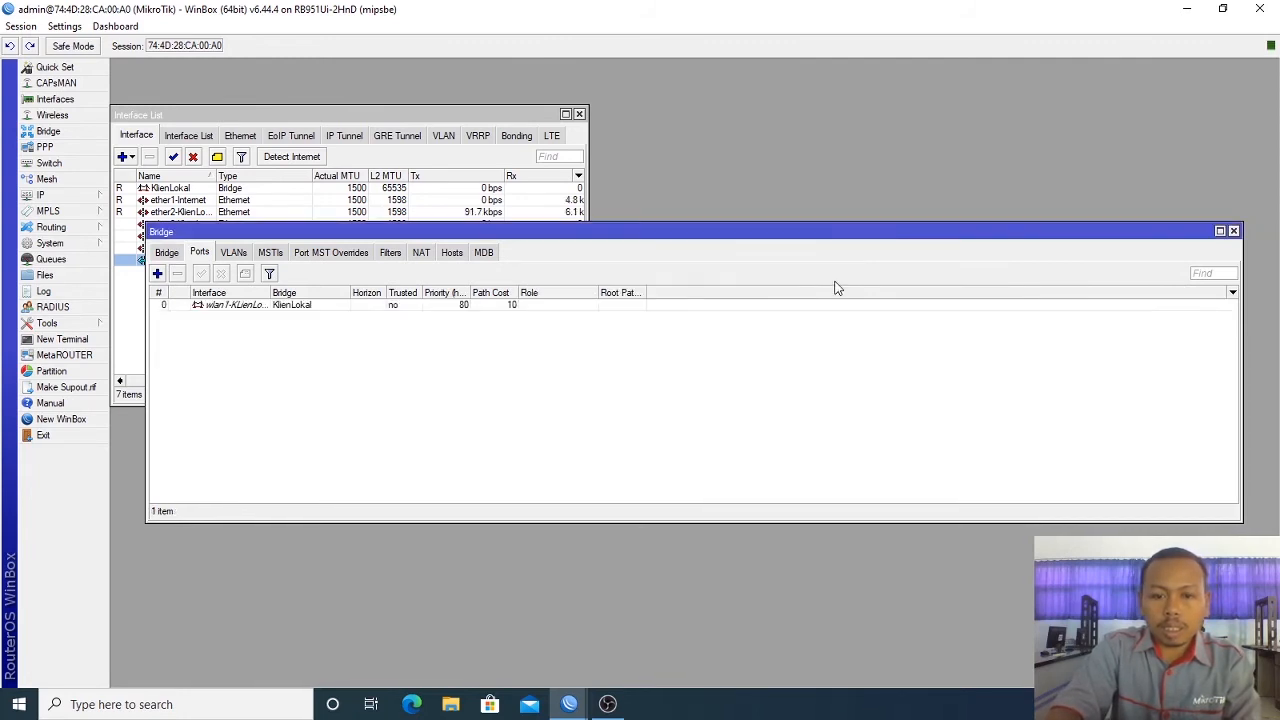
pyautogui.click(157, 273)
pyautogui.click(628, 302)
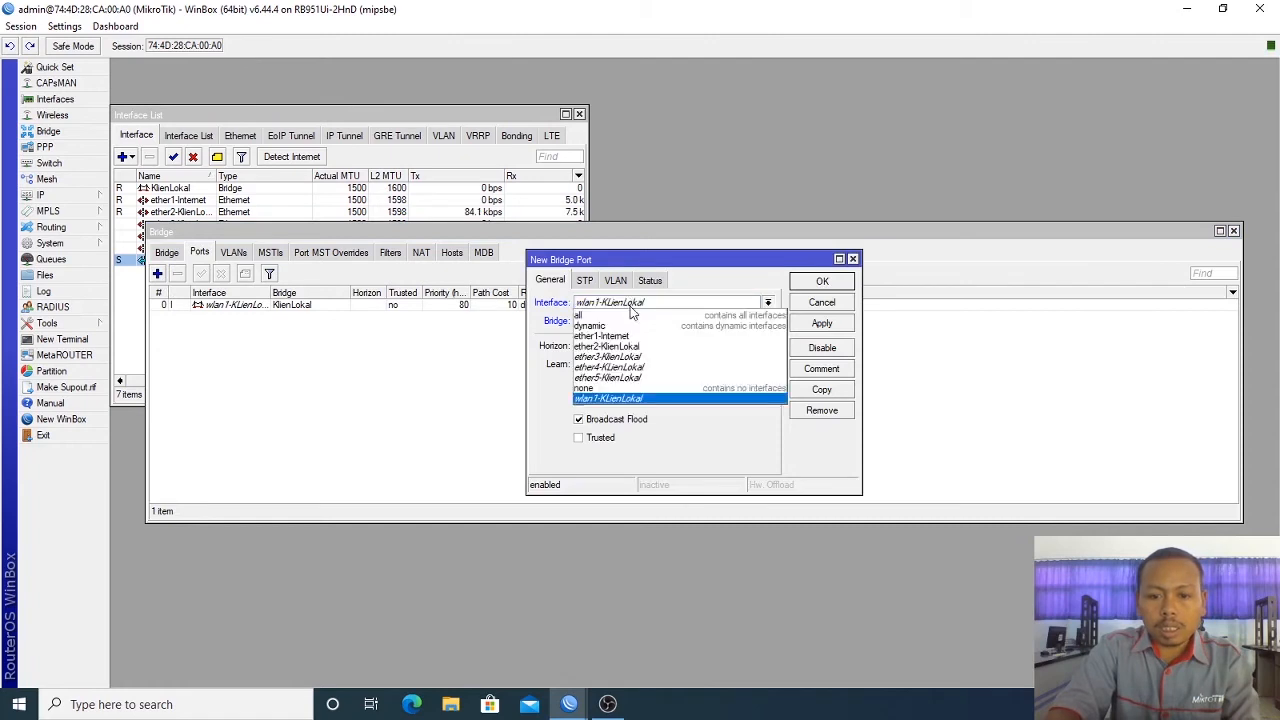
pyautogui.click(620, 378)
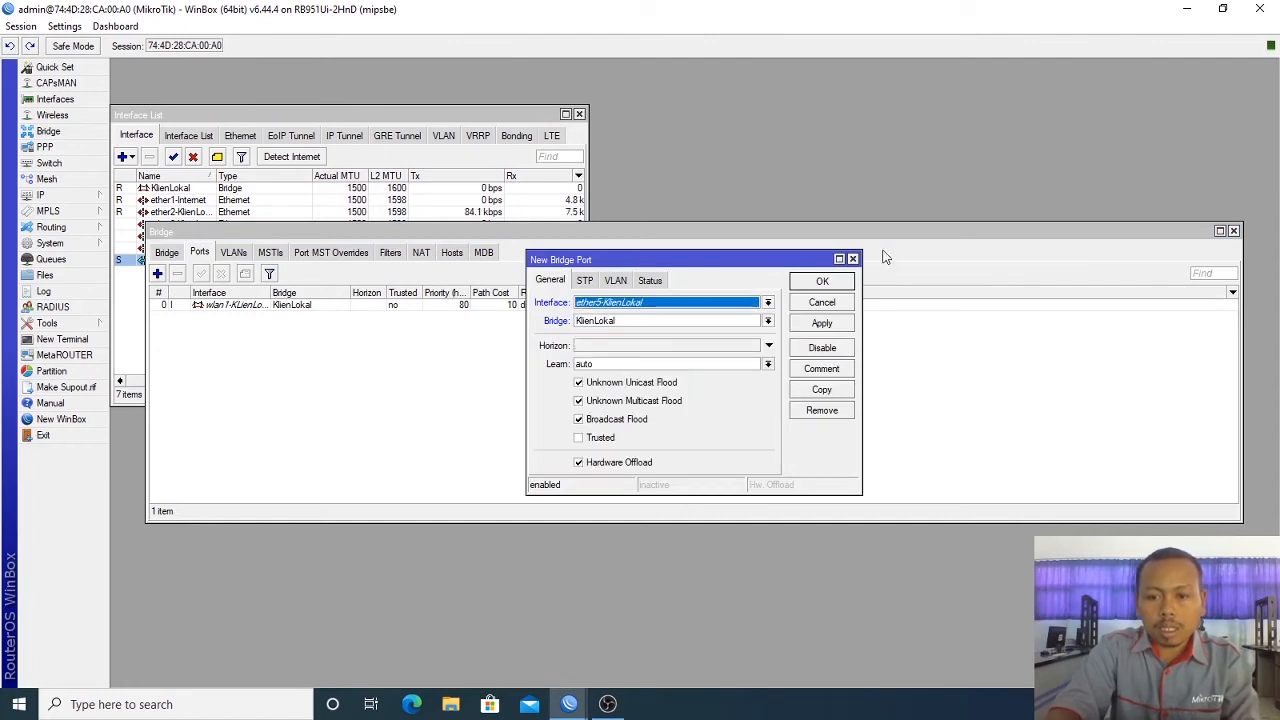
pyautogui.click(840, 285)
# Step: Add ether4-KlienLokal and ether3-KlienLokal as KlienLokal bridge ports
pyautogui.click(157, 273)
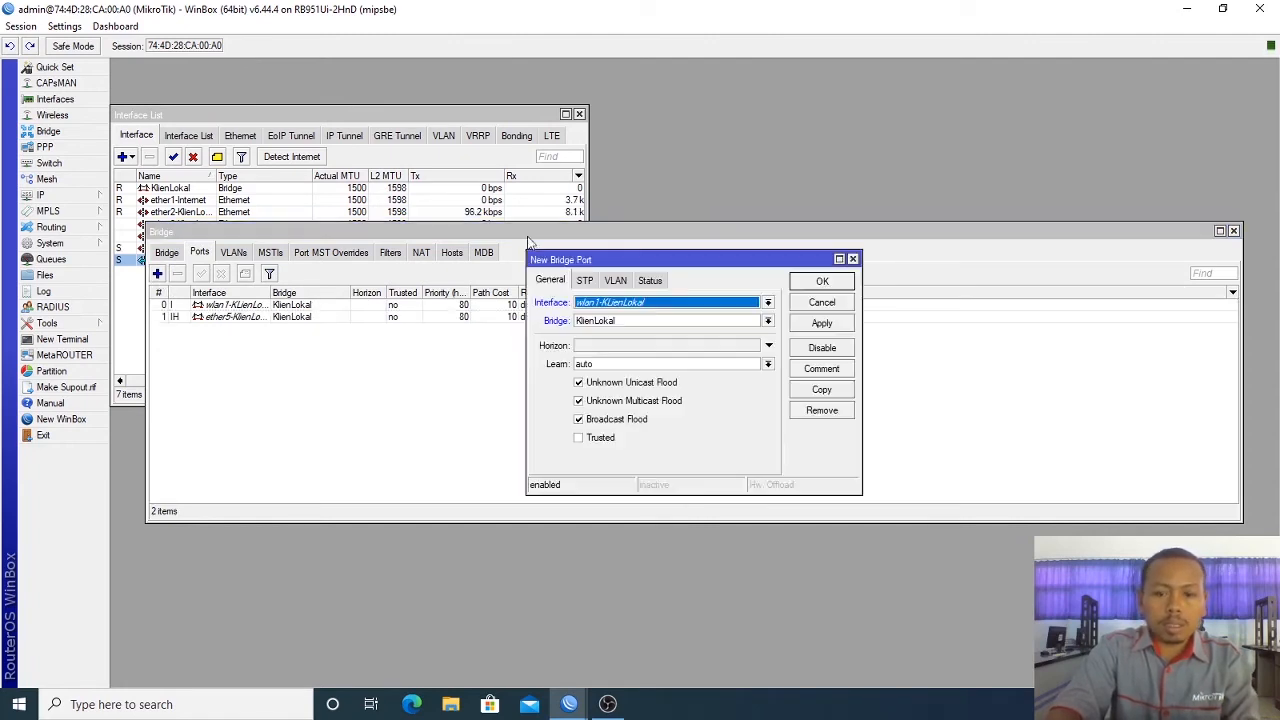
pyautogui.click(722, 302)
pyautogui.click(688, 367)
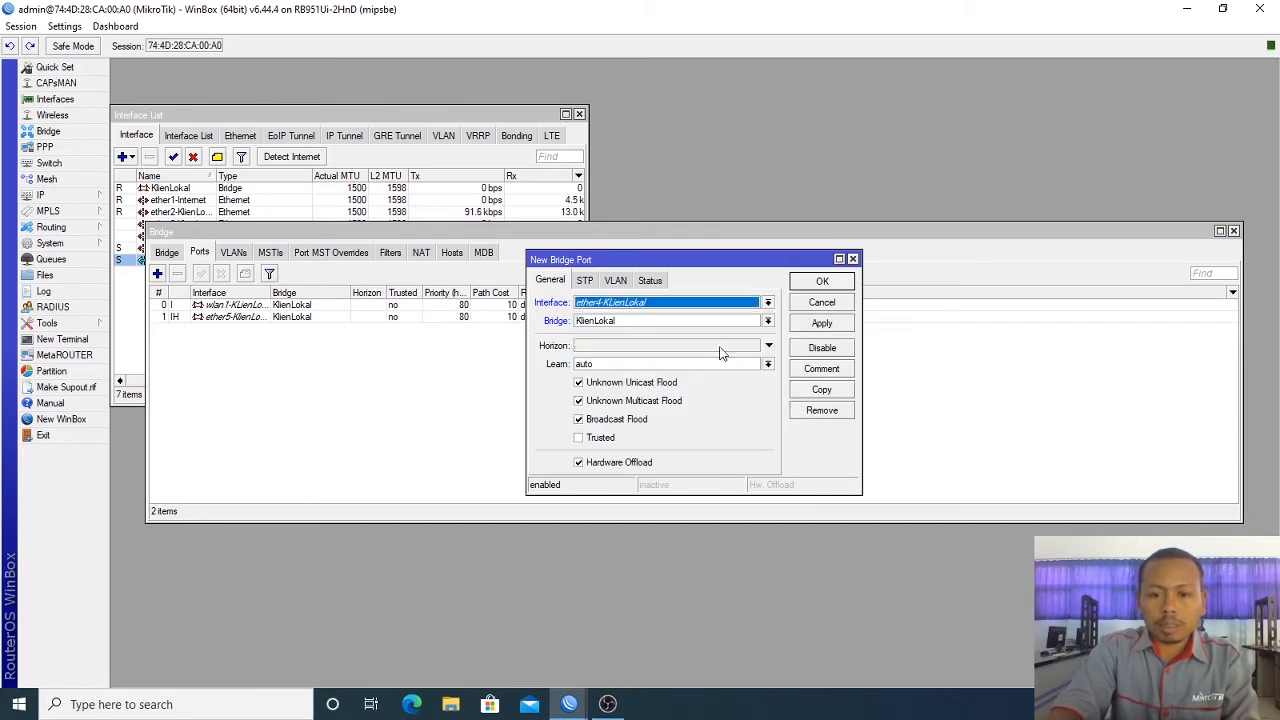
pyautogui.click(822, 281)
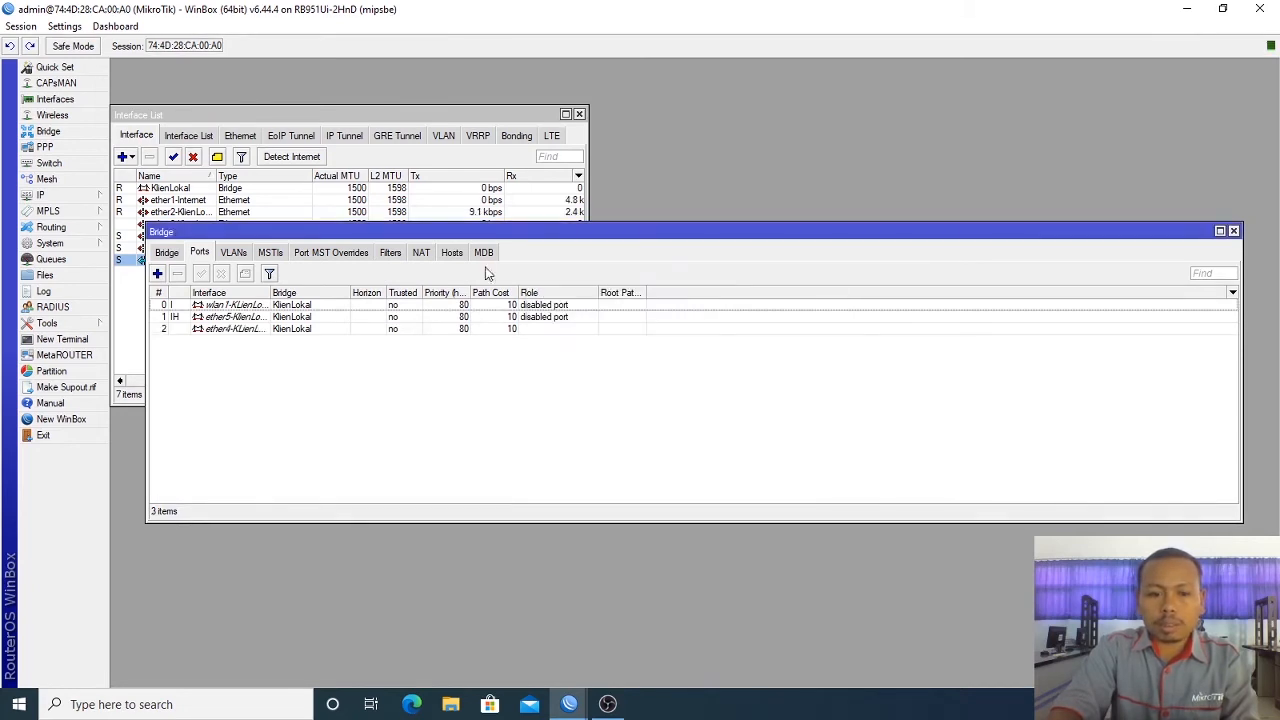
pyautogui.click(157, 273)
pyautogui.click(613, 303)
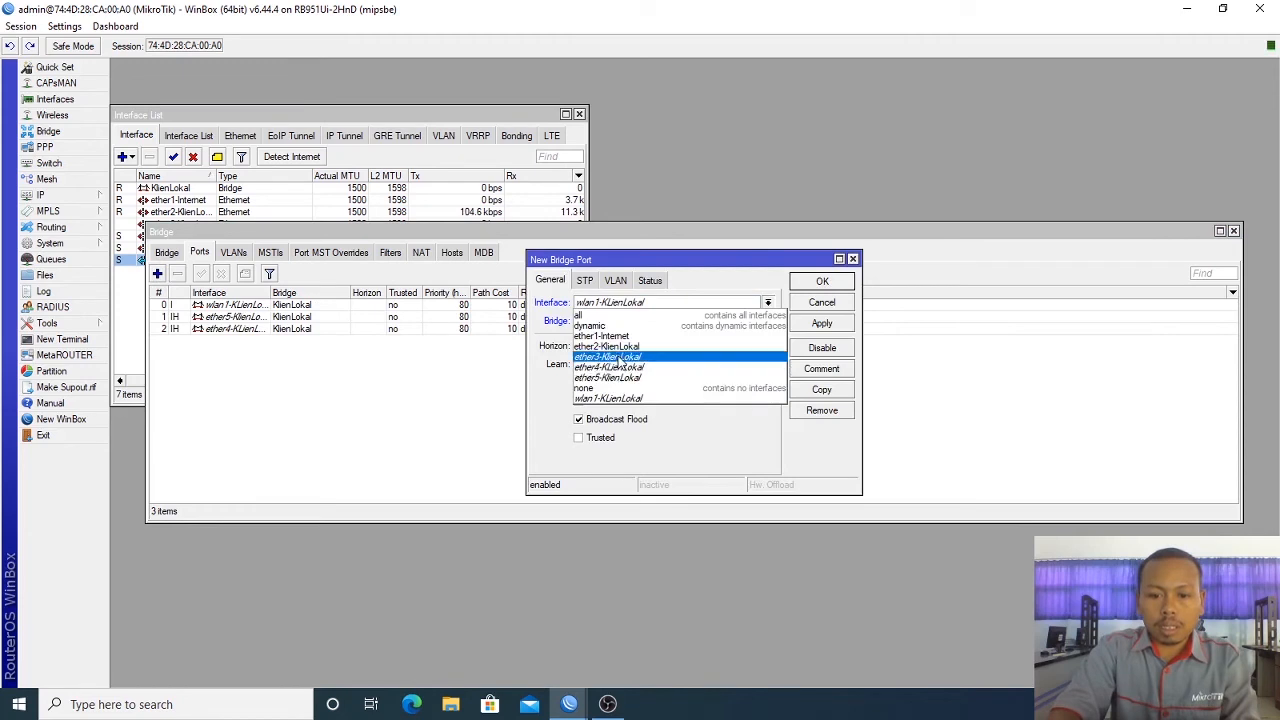
pyautogui.click(620, 357)
pyautogui.click(834, 284)
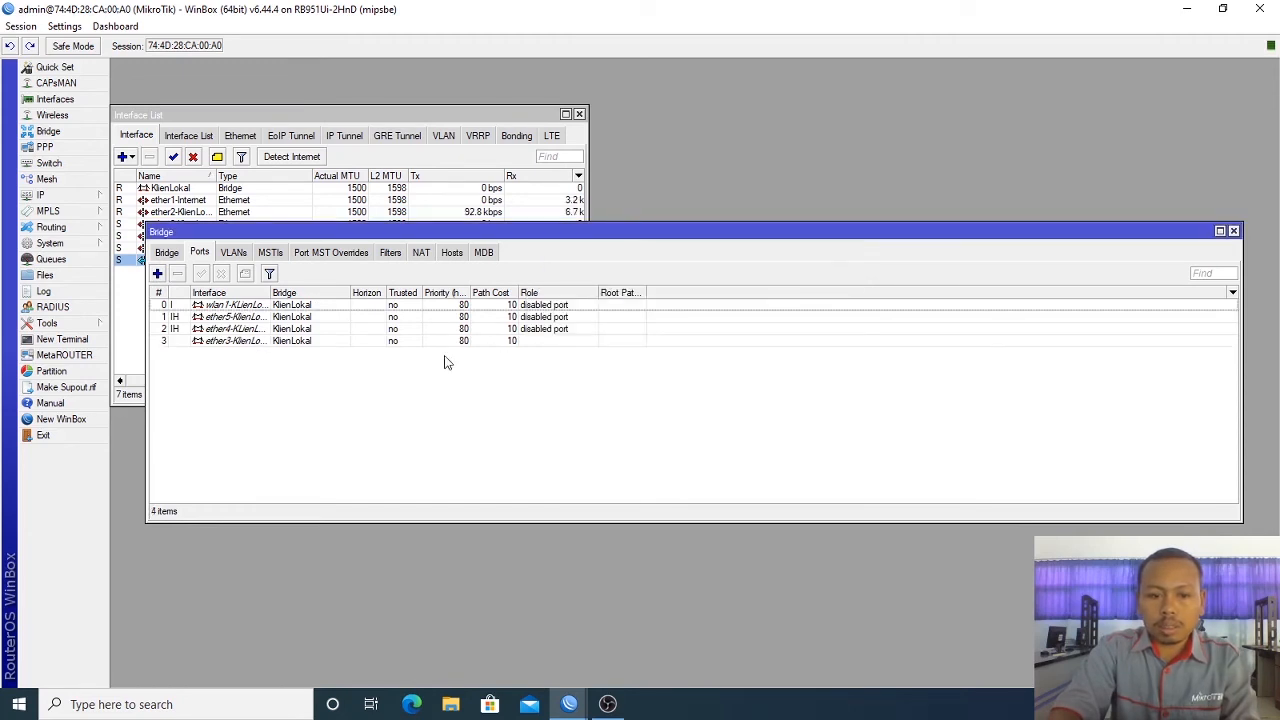
# Step: Widen the Interface column and review the four bridge port rows
pyautogui.doubleClick(271, 292)
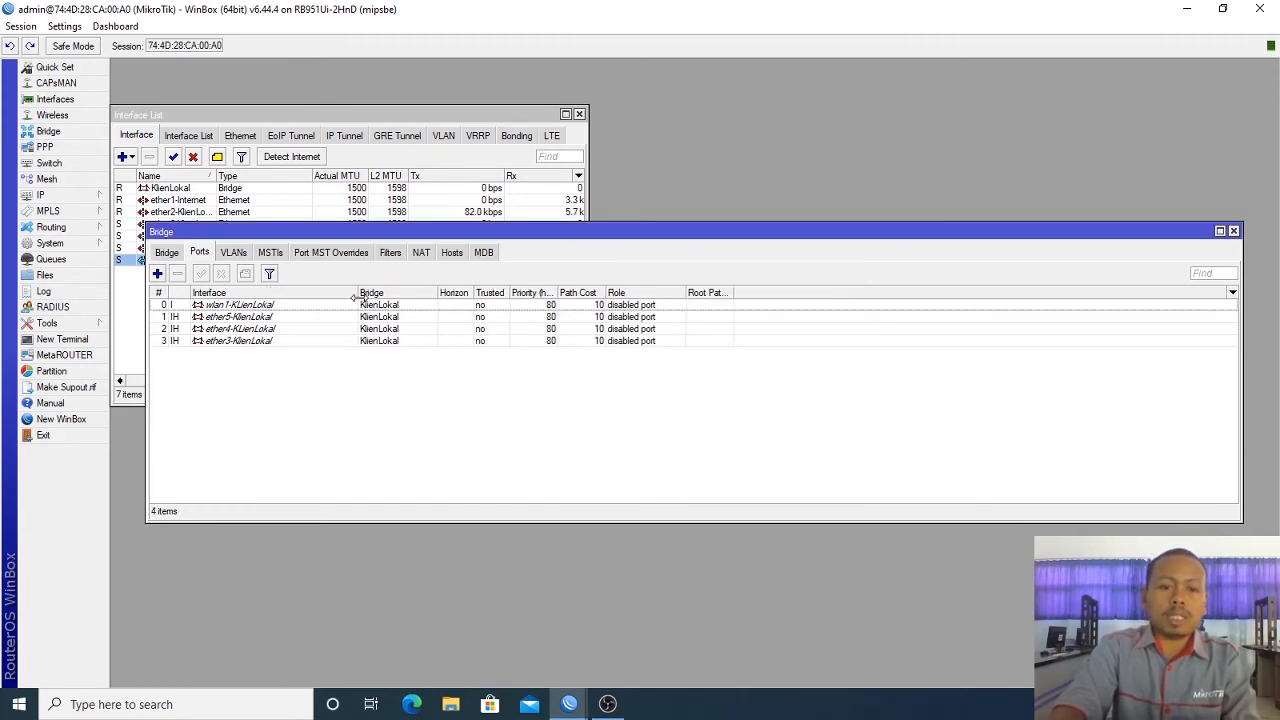
pyautogui.click(256, 343)
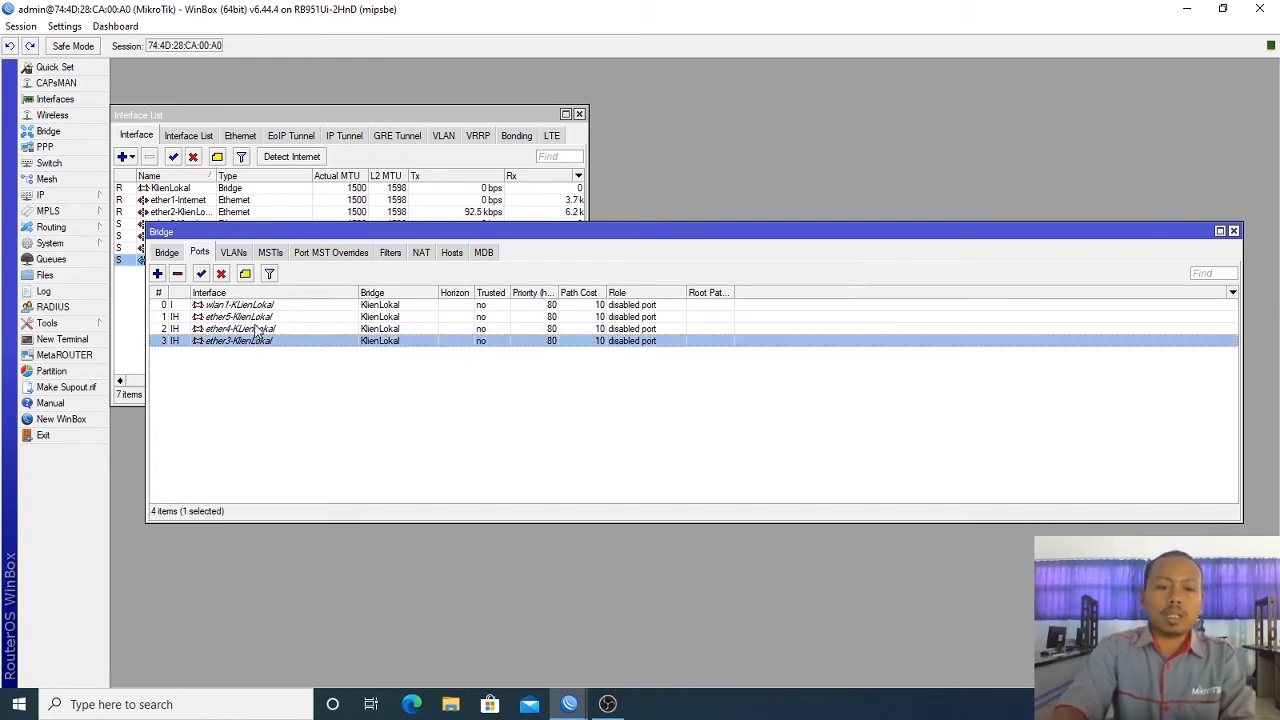
pyautogui.click(258, 329)
pyautogui.click(258, 317)
pyautogui.click(258, 306)
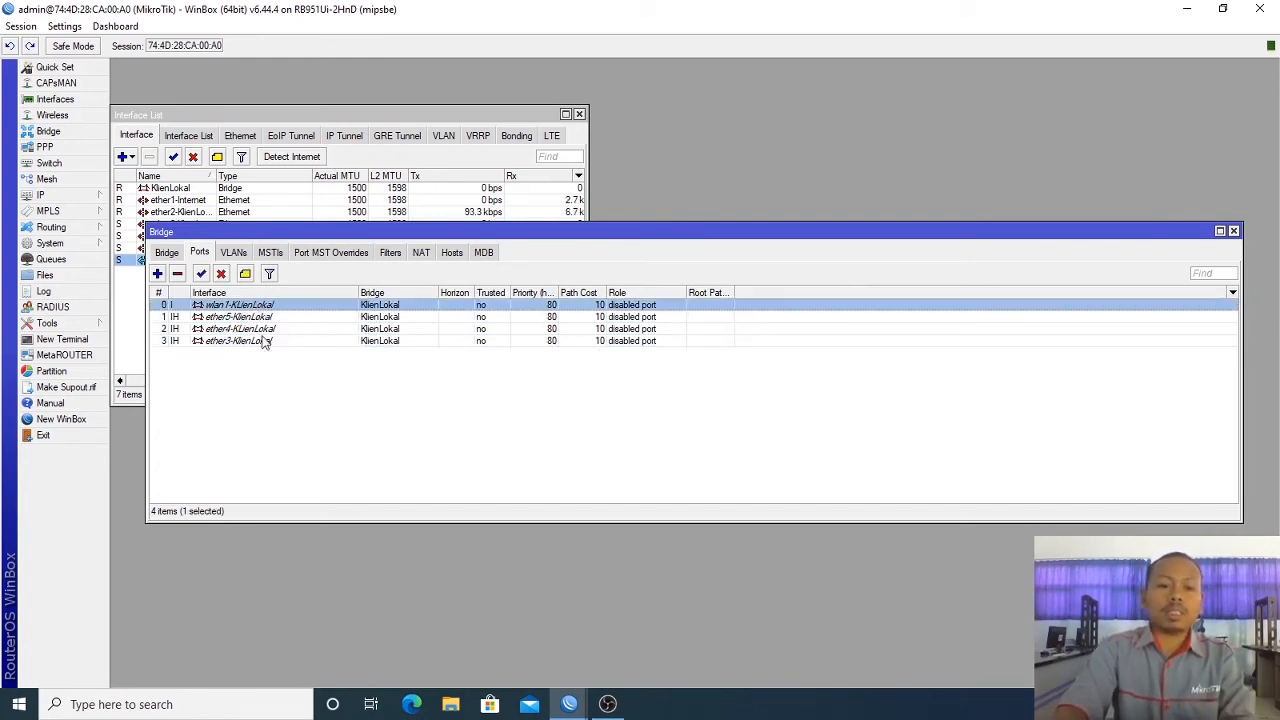
pyautogui.click(86, 197)
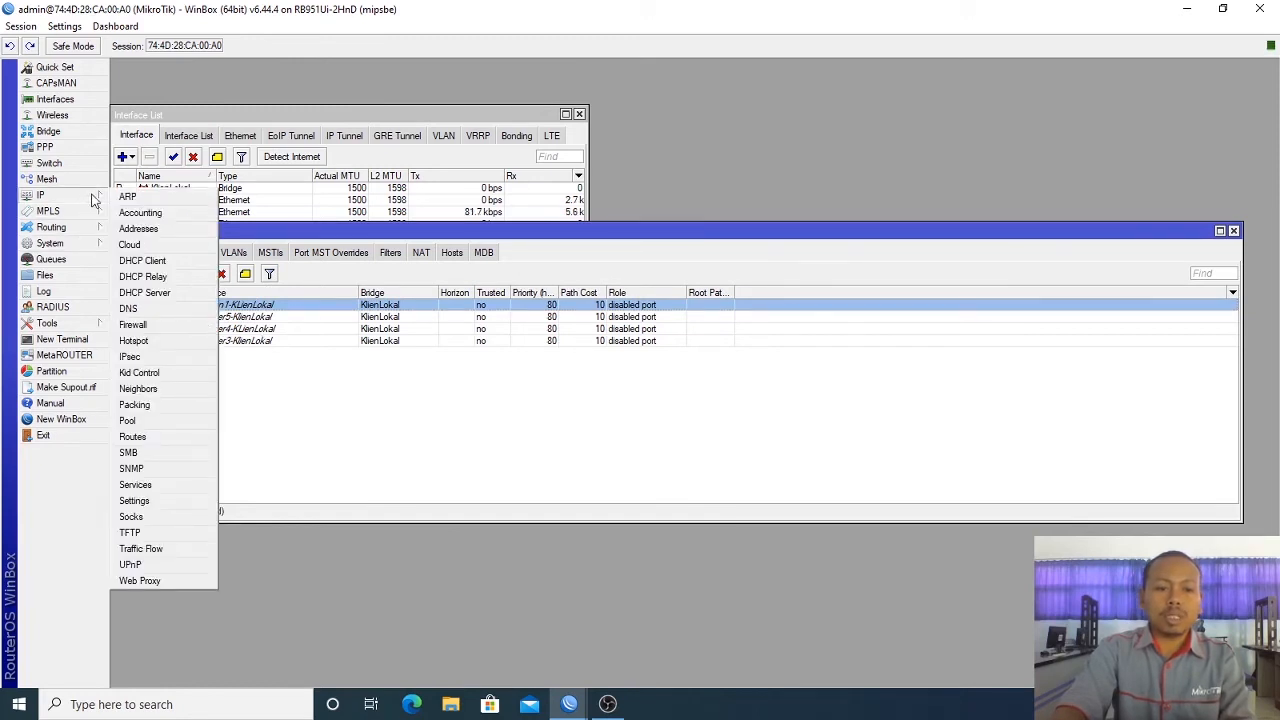
# Step: Add IP address 192.168.75.1/24 on the KlienLokal bridge interface
pyautogui.click(155, 229)
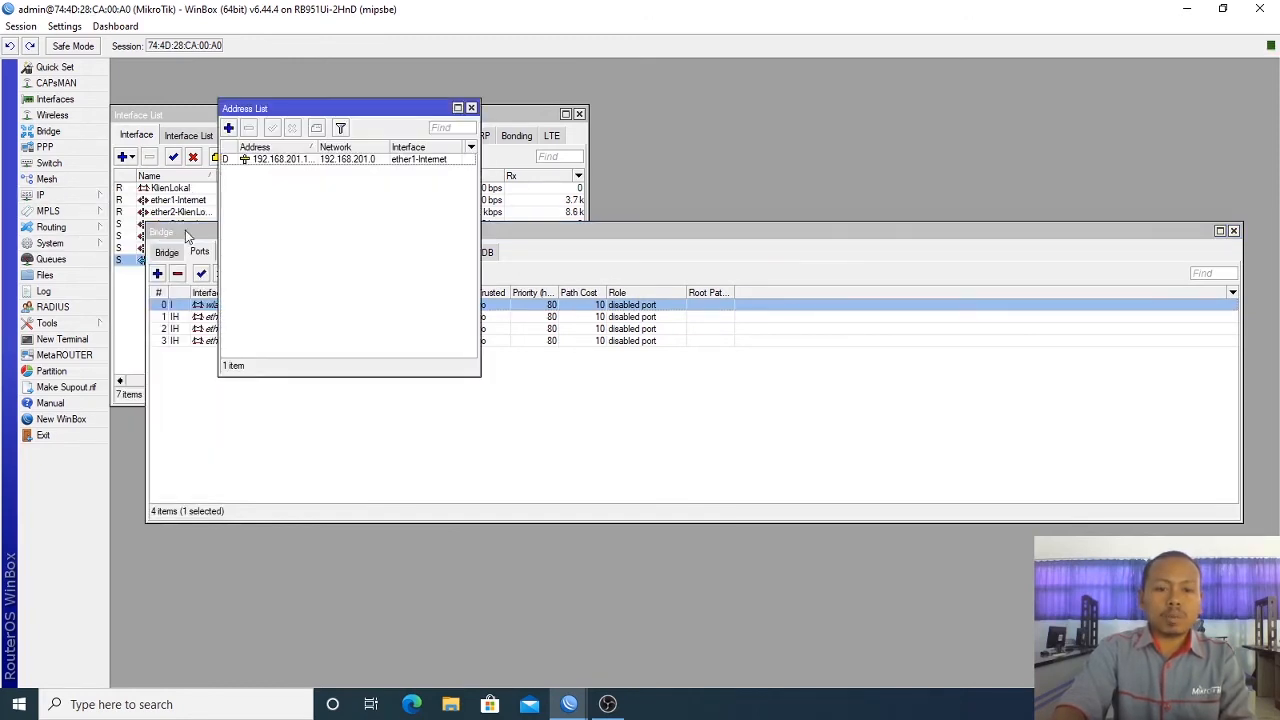
pyautogui.click(228, 128)
pyautogui.write('1')
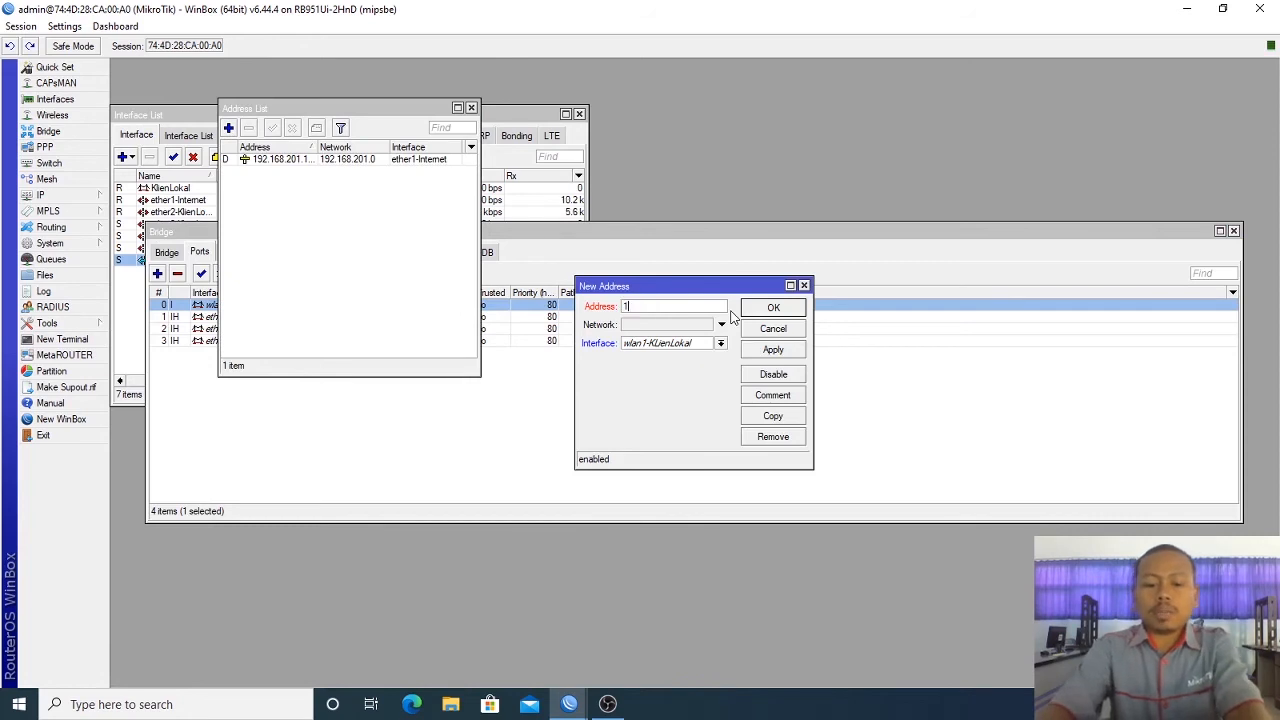
pyautogui.write('92.168')
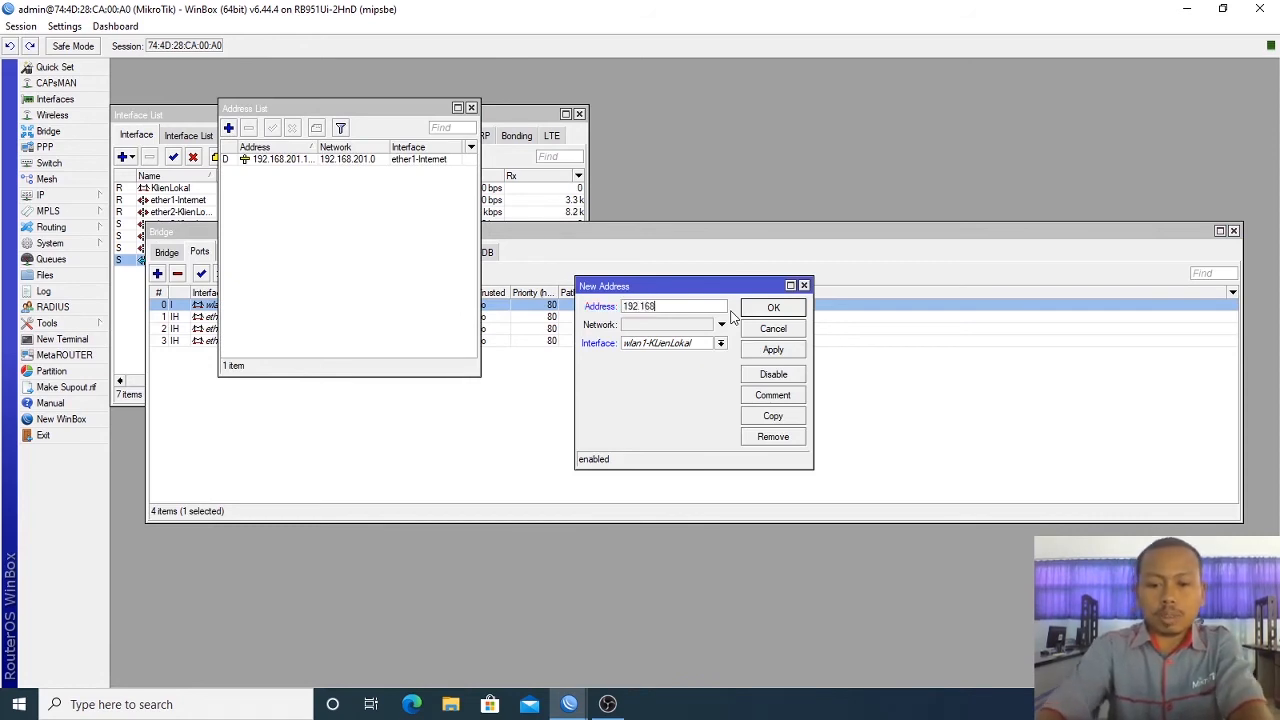
pyautogui.write('.75.1')
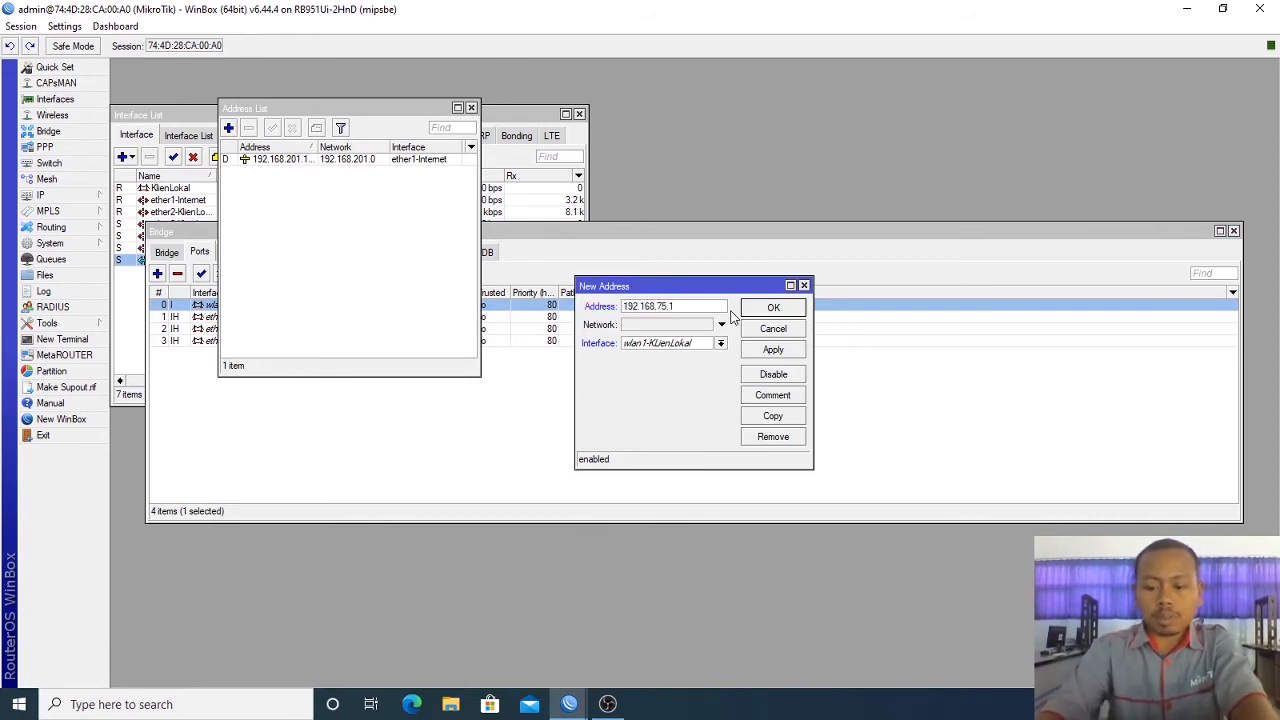
pyautogui.write('/24')
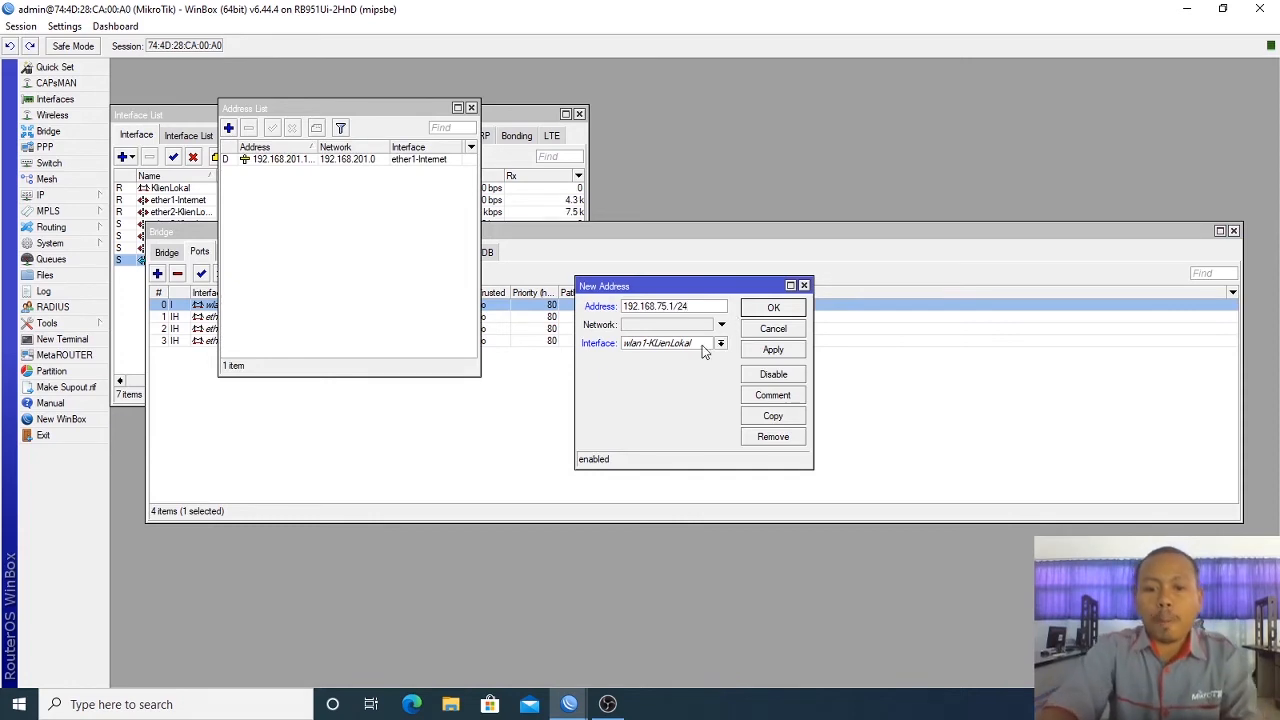
pyautogui.click(702, 345)
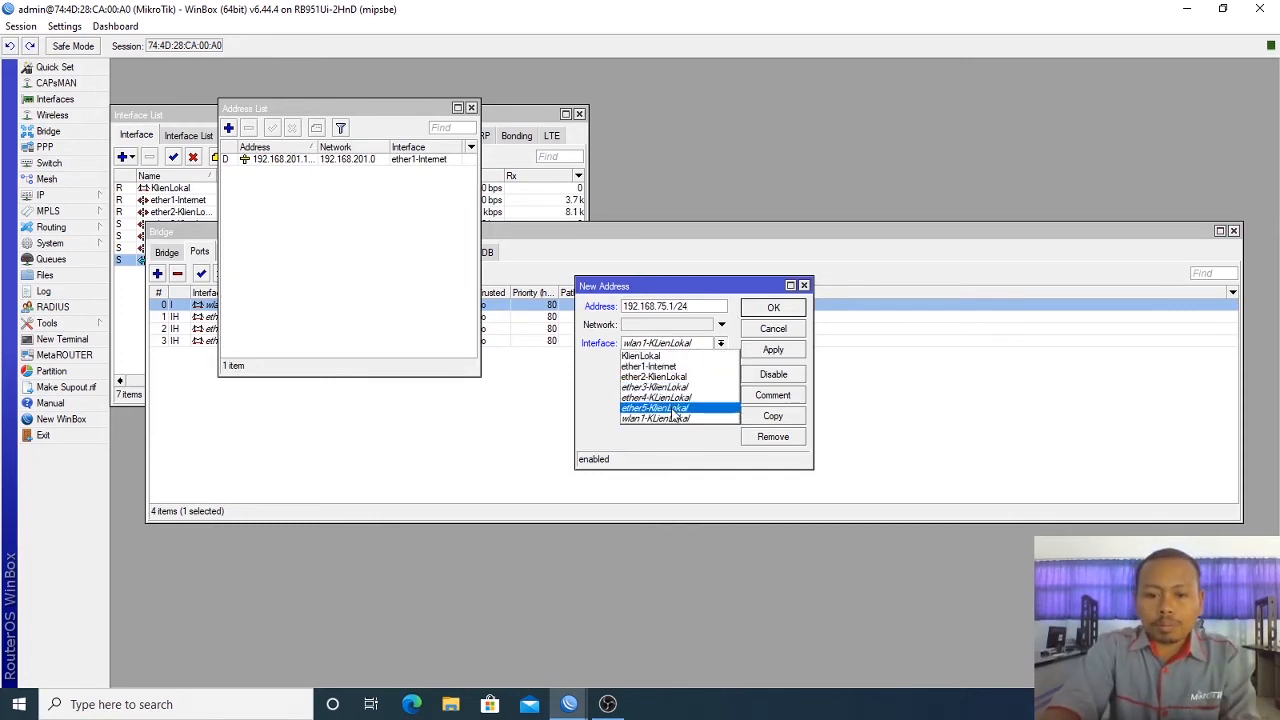
pyautogui.click(669, 356)
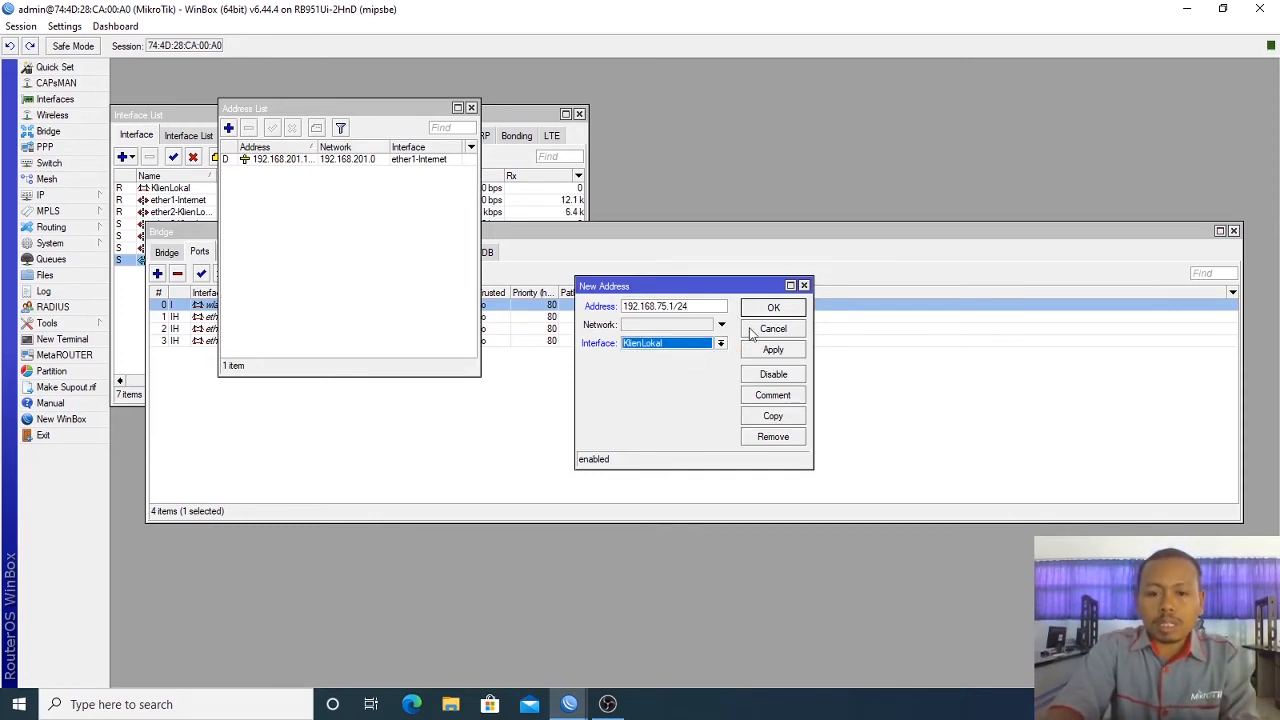
pyautogui.click(775, 350)
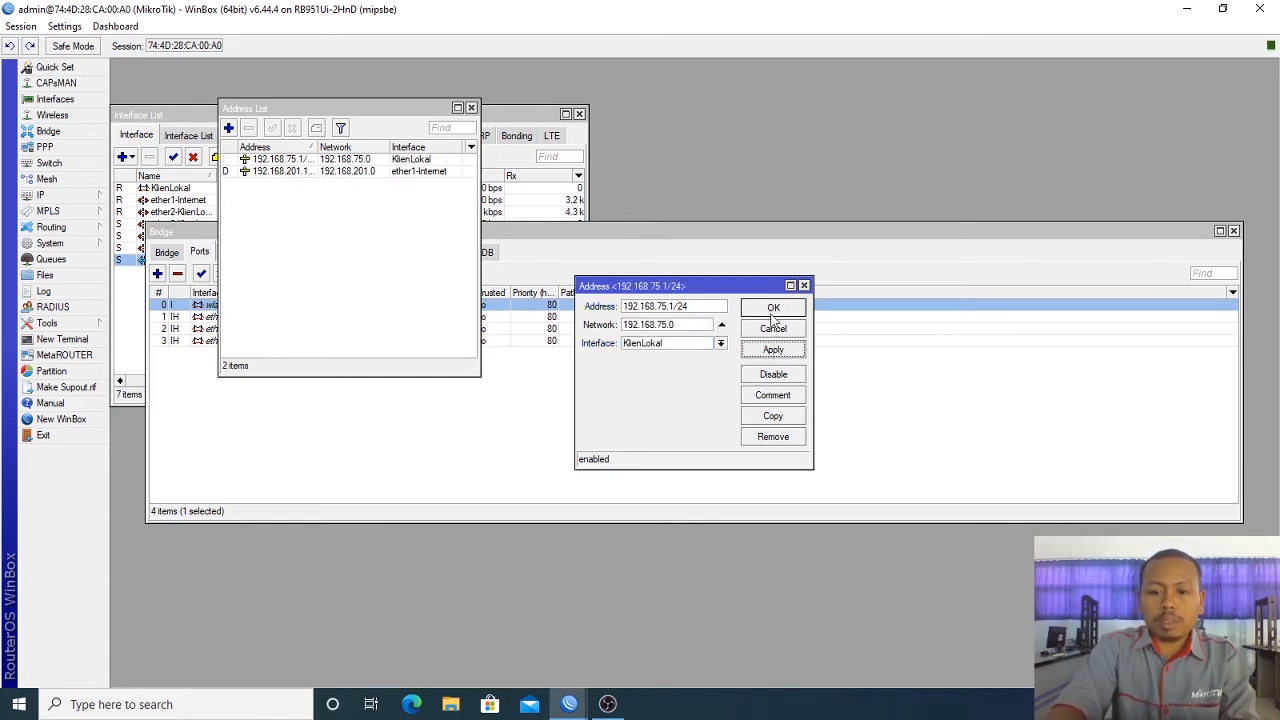
pyautogui.click(773, 309)
# Step: Close the IP address list, bridge ports list and Interface List windows
pyautogui.click(471, 107)
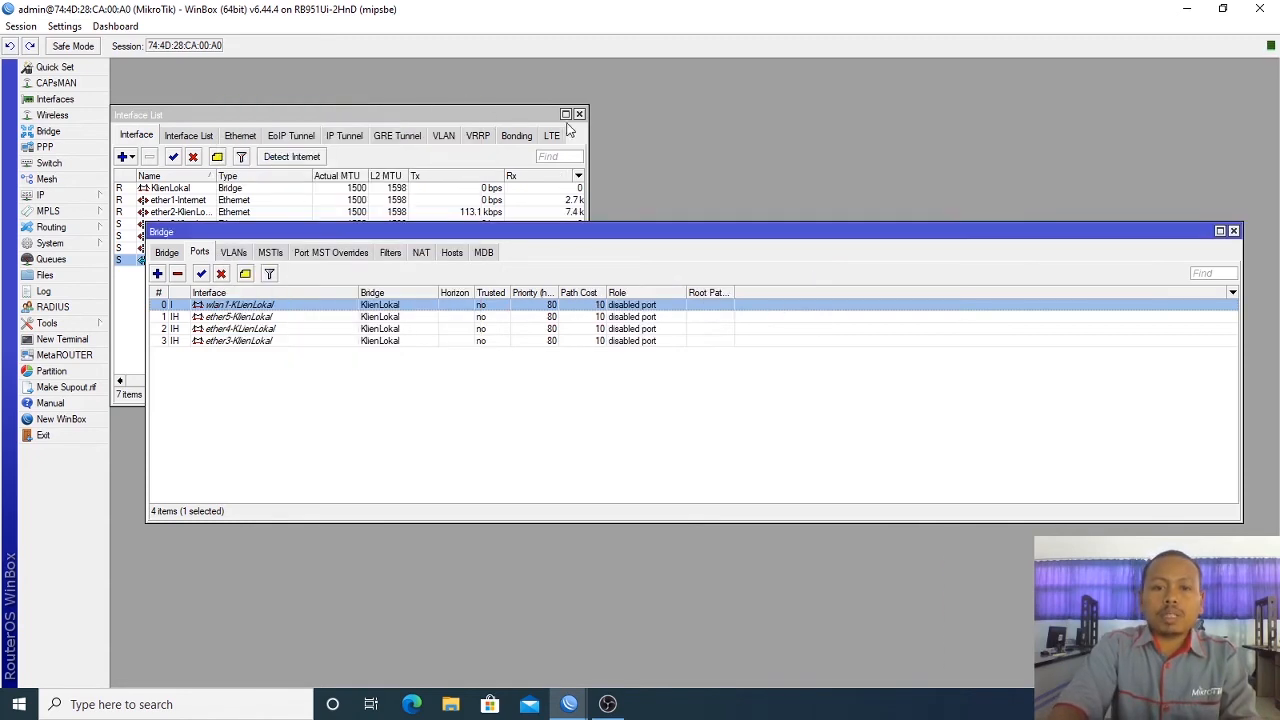
pyautogui.click(1234, 231)
pyautogui.click(579, 114)
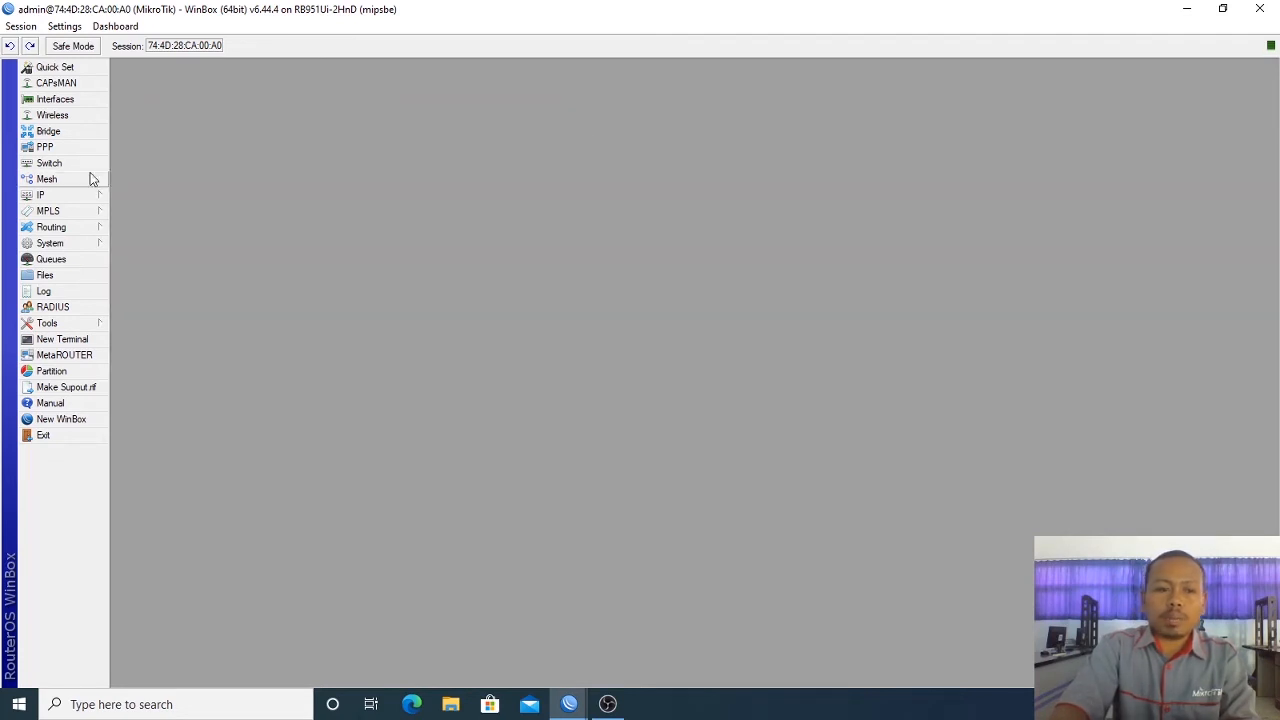
# Step: Start the DHCP Setup wizard with KlienLokal as the server interface
pyautogui.click(70, 194)
pyautogui.click(160, 293)
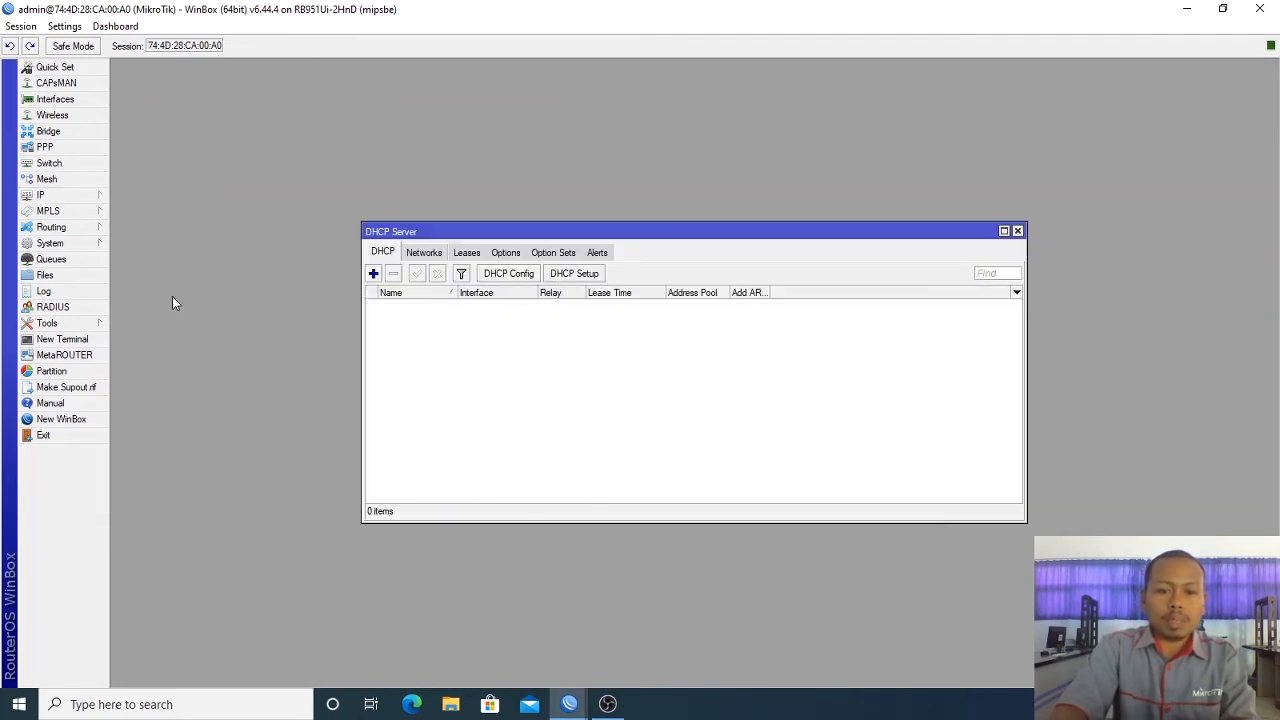
pyautogui.click(568, 272)
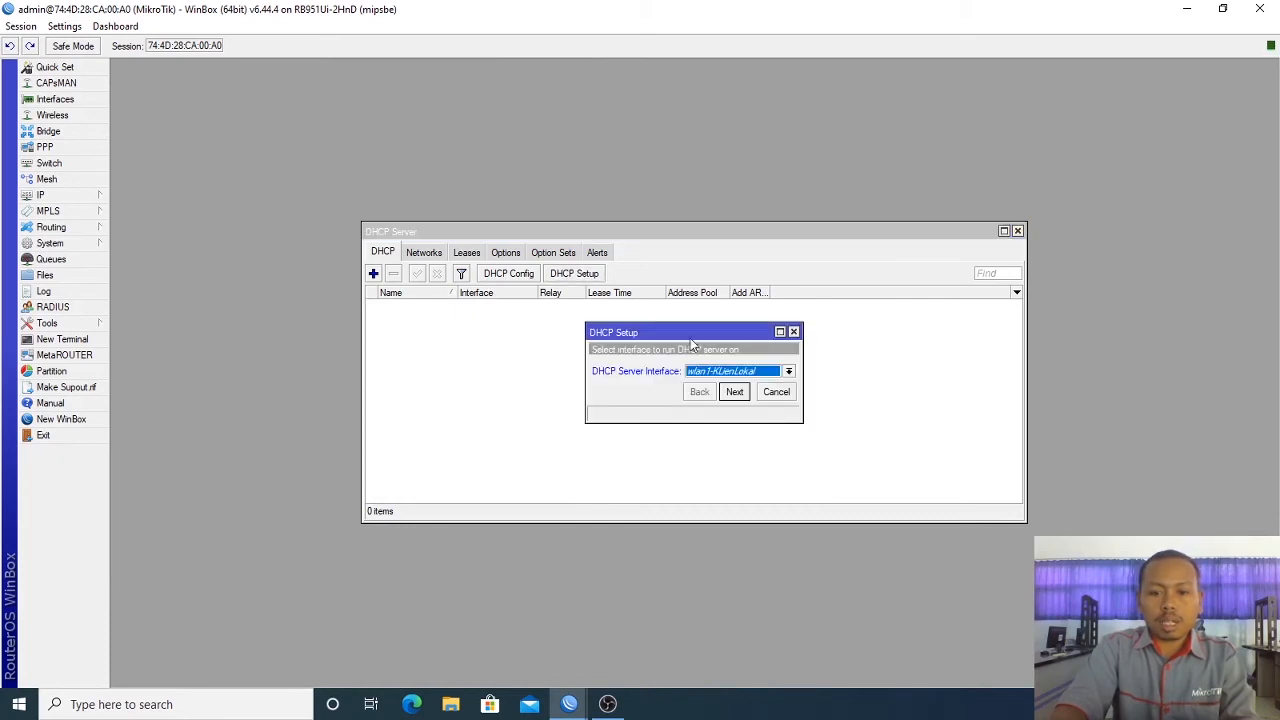
pyautogui.click(716, 373)
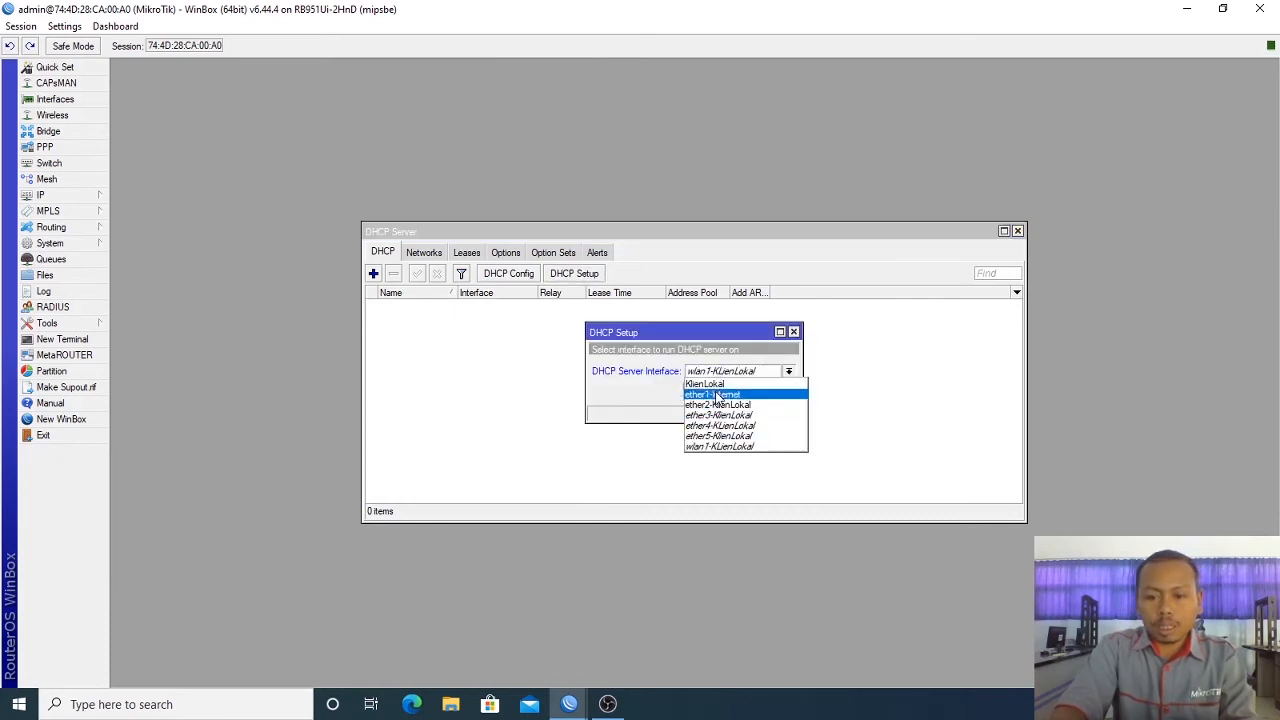
pyautogui.click(716, 386)
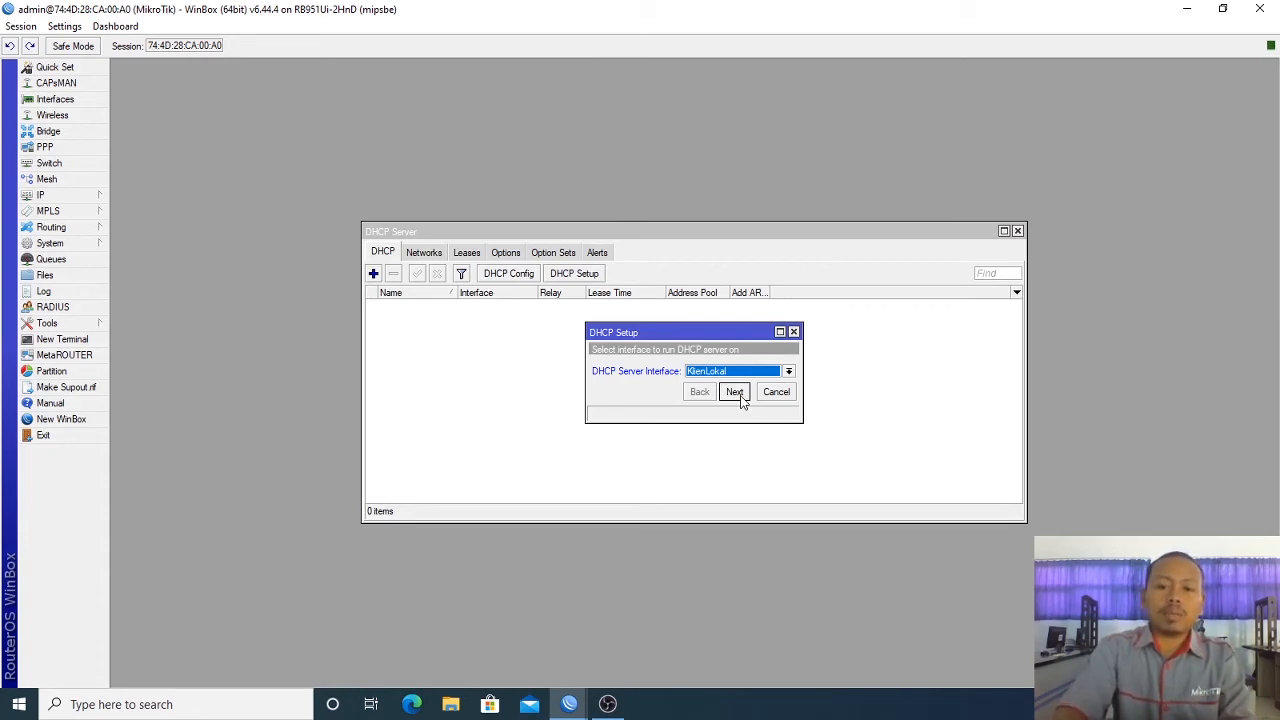
# Step: Accept the proposed address space, gateway, pool, DNS and 00:10:00 lease, then close DHCP Server
pyautogui.click(735, 392)
pyautogui.click(735, 392)
pyautogui.click(735, 392)
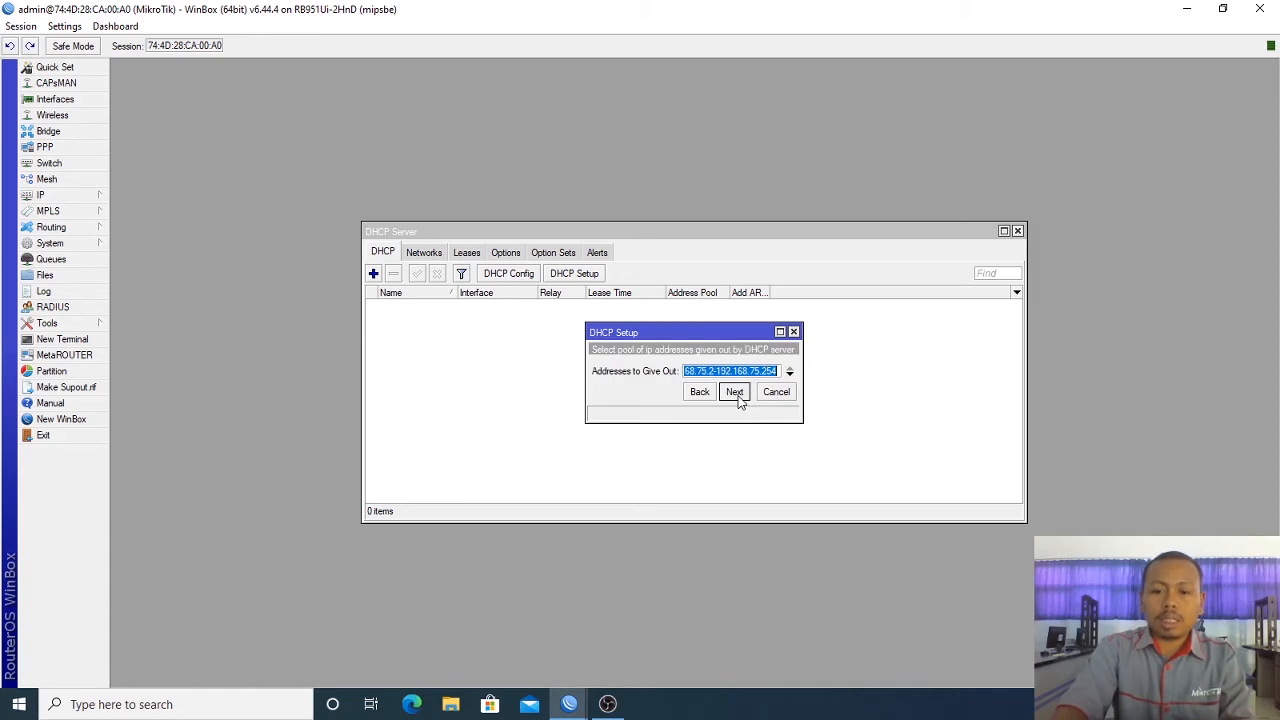
pyautogui.click(735, 392)
pyautogui.click(739, 429)
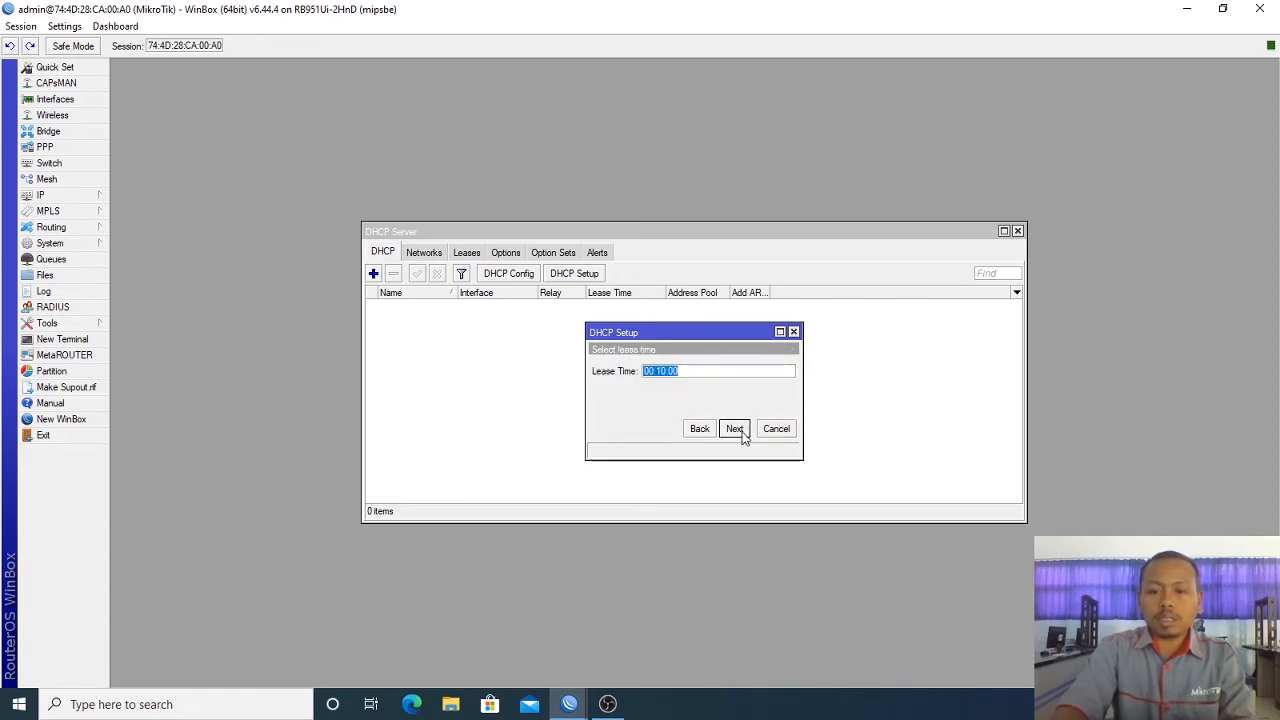
pyautogui.click(735, 429)
pyautogui.click(698, 369)
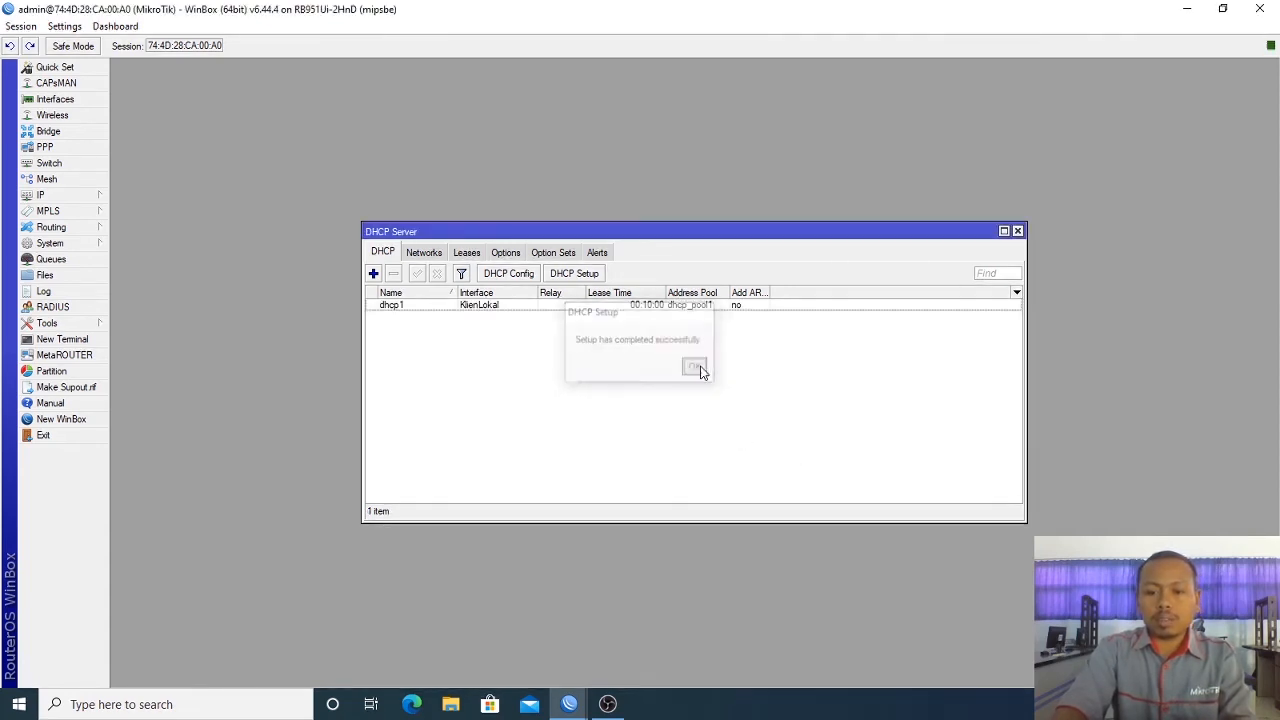
pyautogui.click(1017, 231)
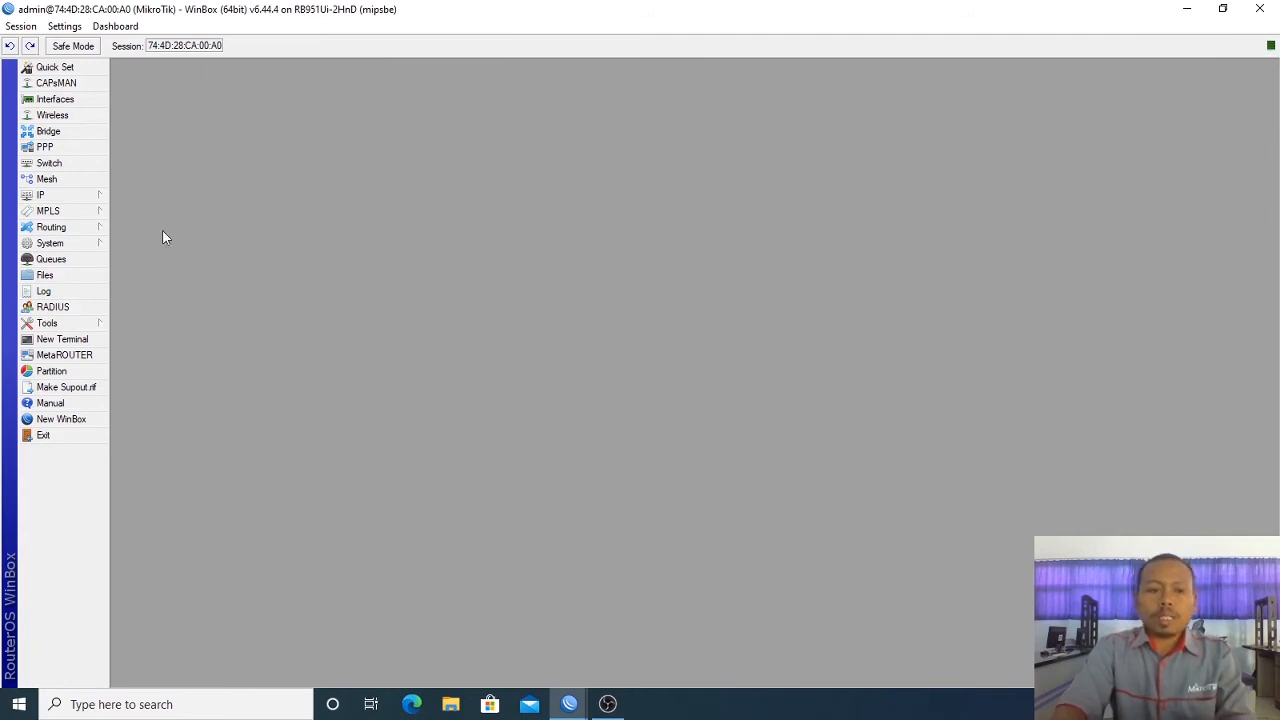
# Step: Inspect the KlienLokal bridge on the Bridge, VLANs and Ports tabs
pyautogui.click(66, 143)
pyautogui.click(66, 131)
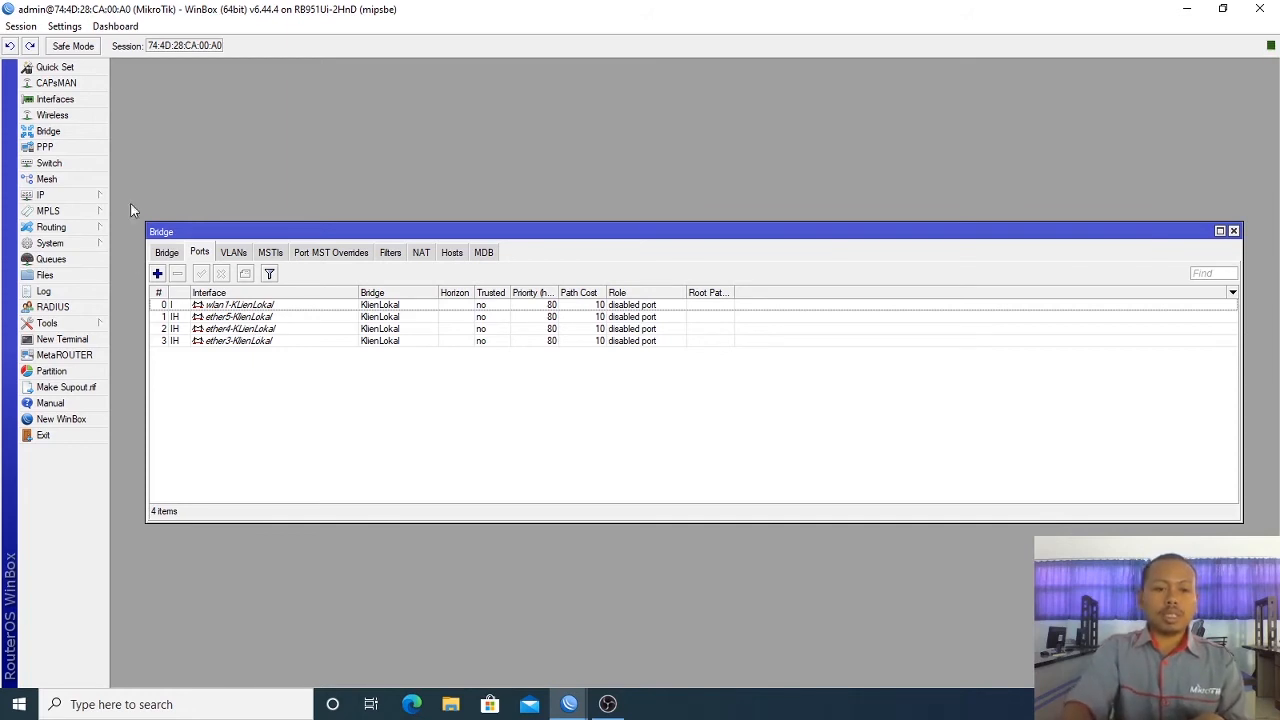
pyautogui.click(167, 254)
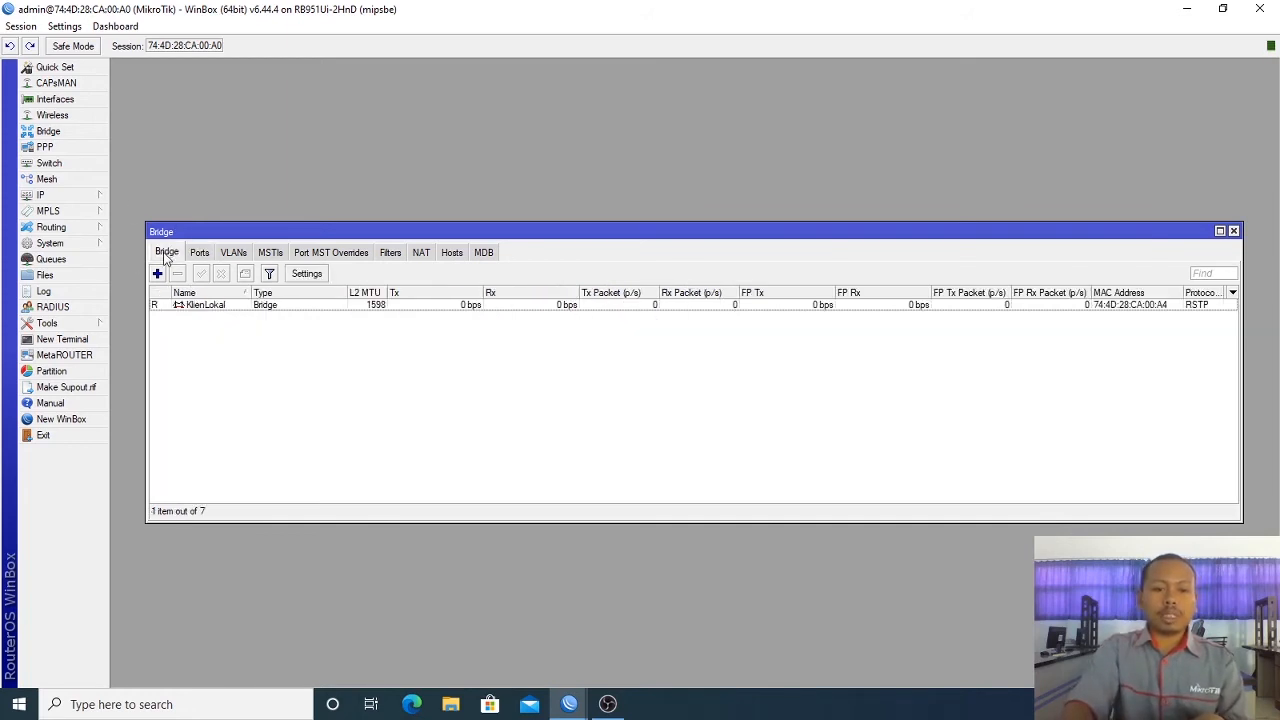
pyautogui.click(230, 256)
pyautogui.click(207, 253)
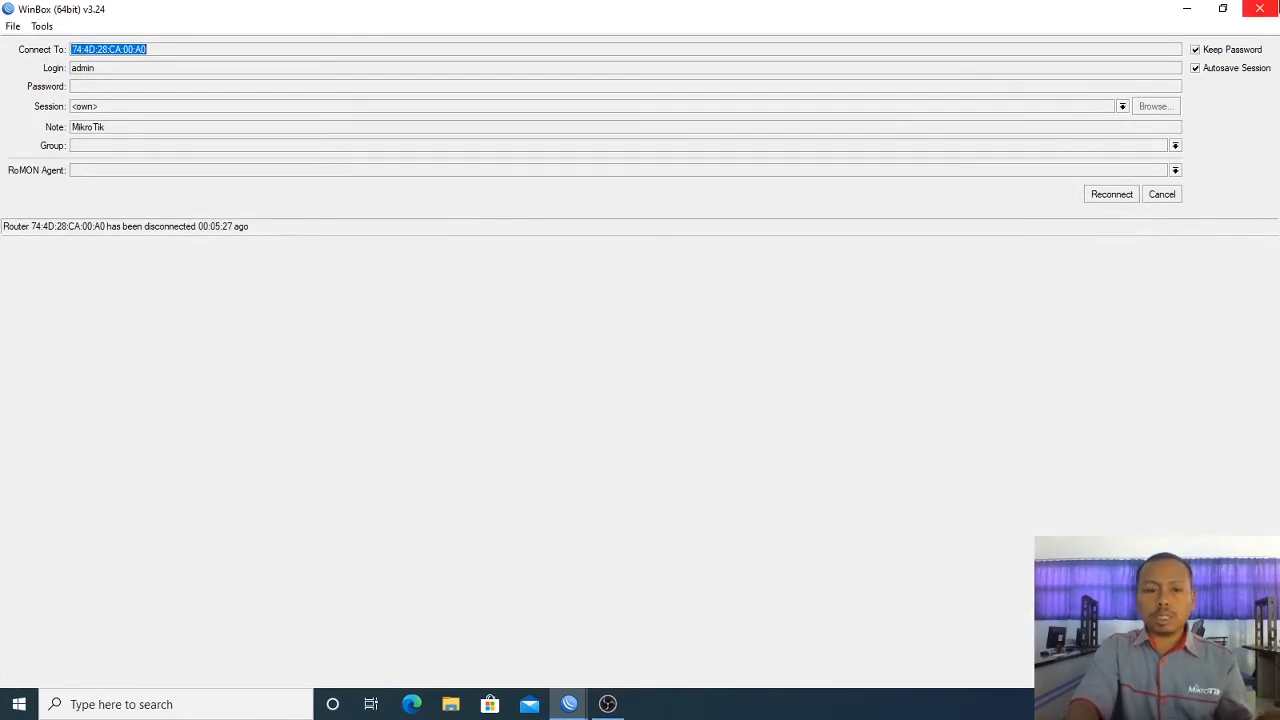
# Step: Relaunch WinBox and connect to the RB951 router at 192.168.75.1
pyautogui.click(1260, 8)
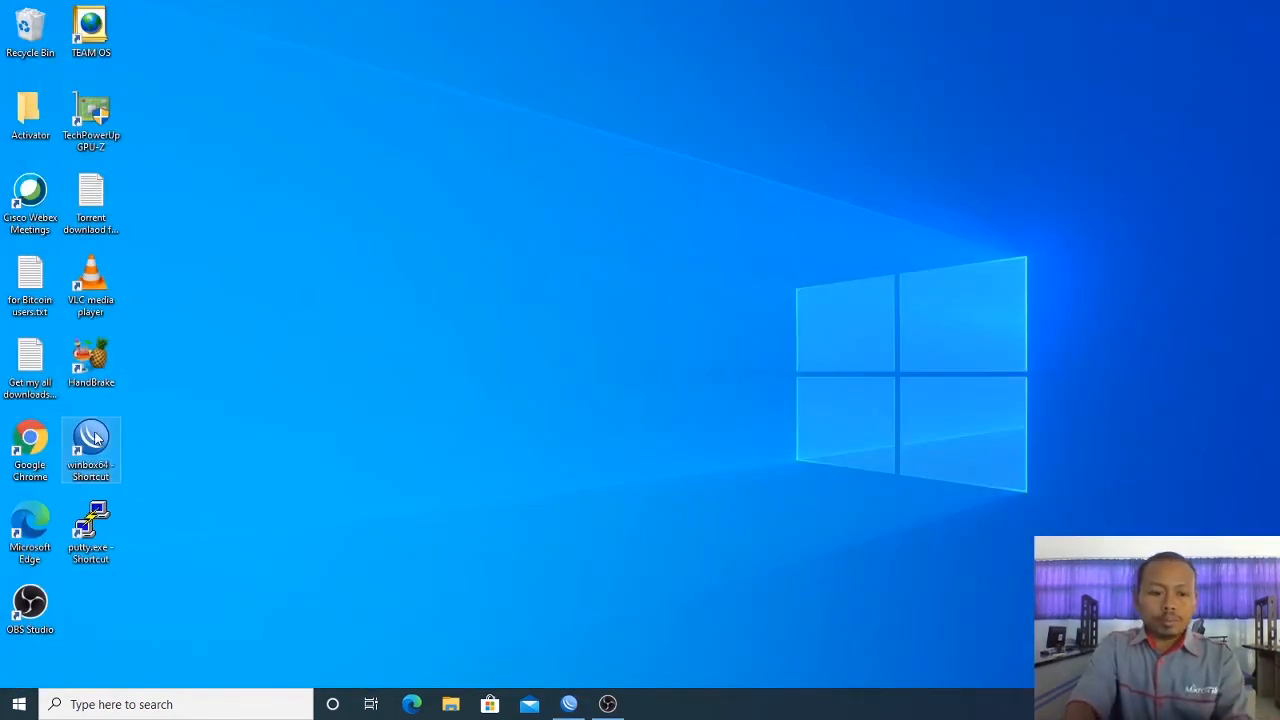
pyautogui.doubleClick(91, 440)
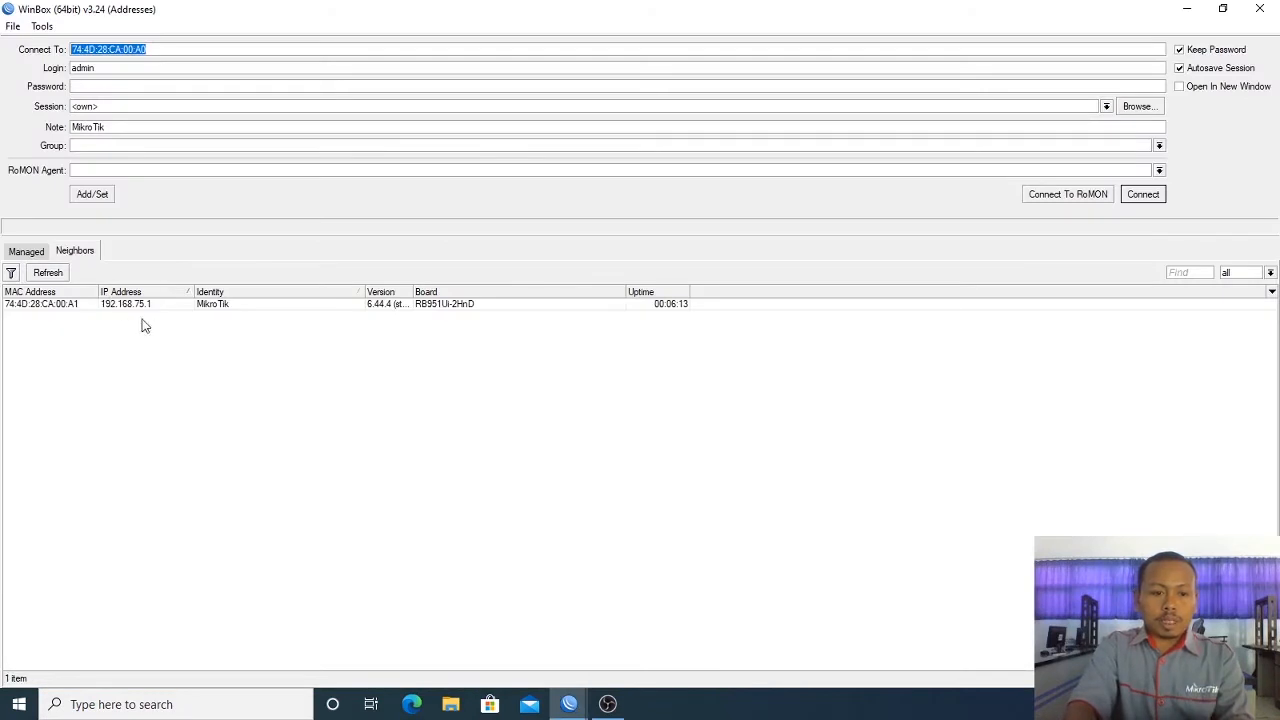
pyautogui.click(73, 306)
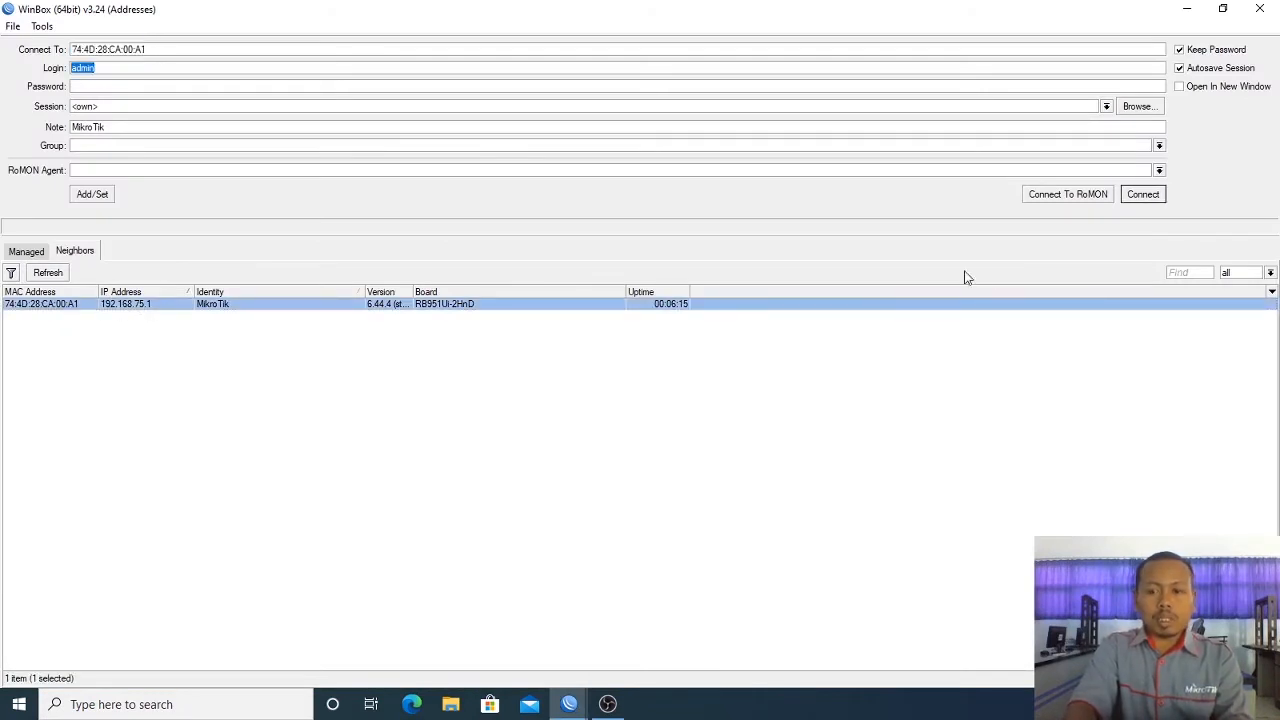
pyautogui.click(1136, 301)
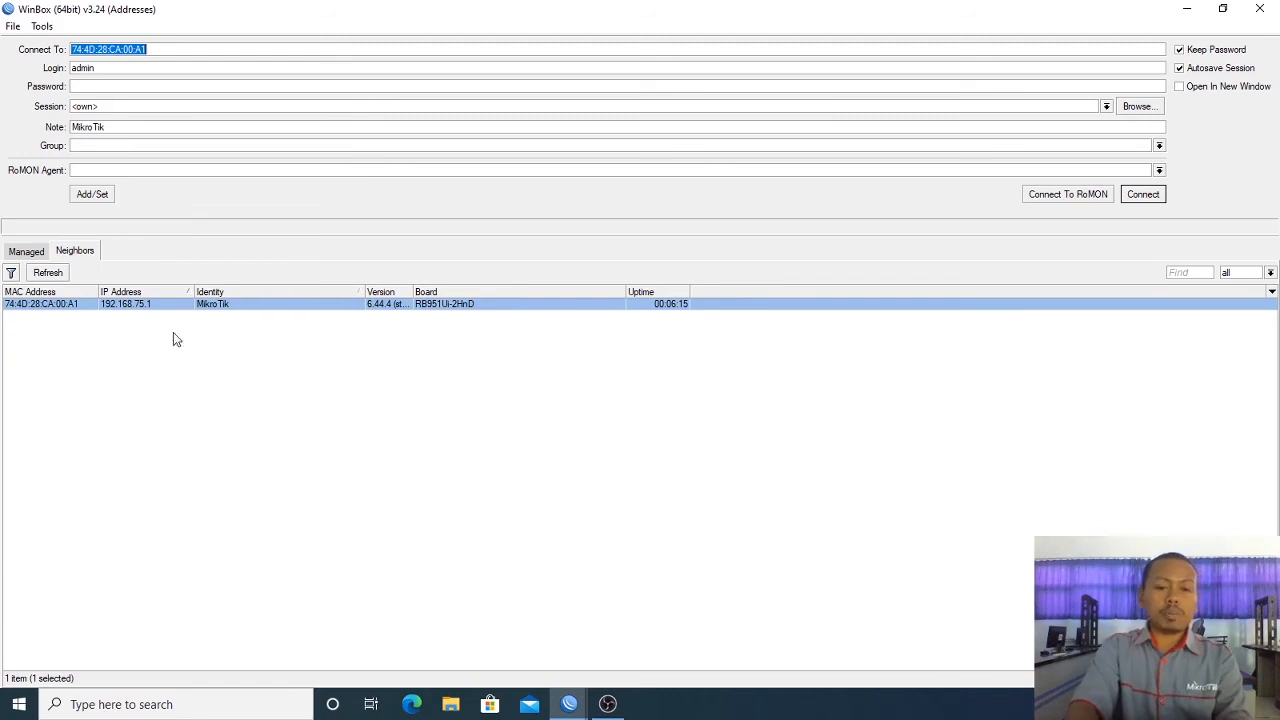
pyautogui.click(47, 304)
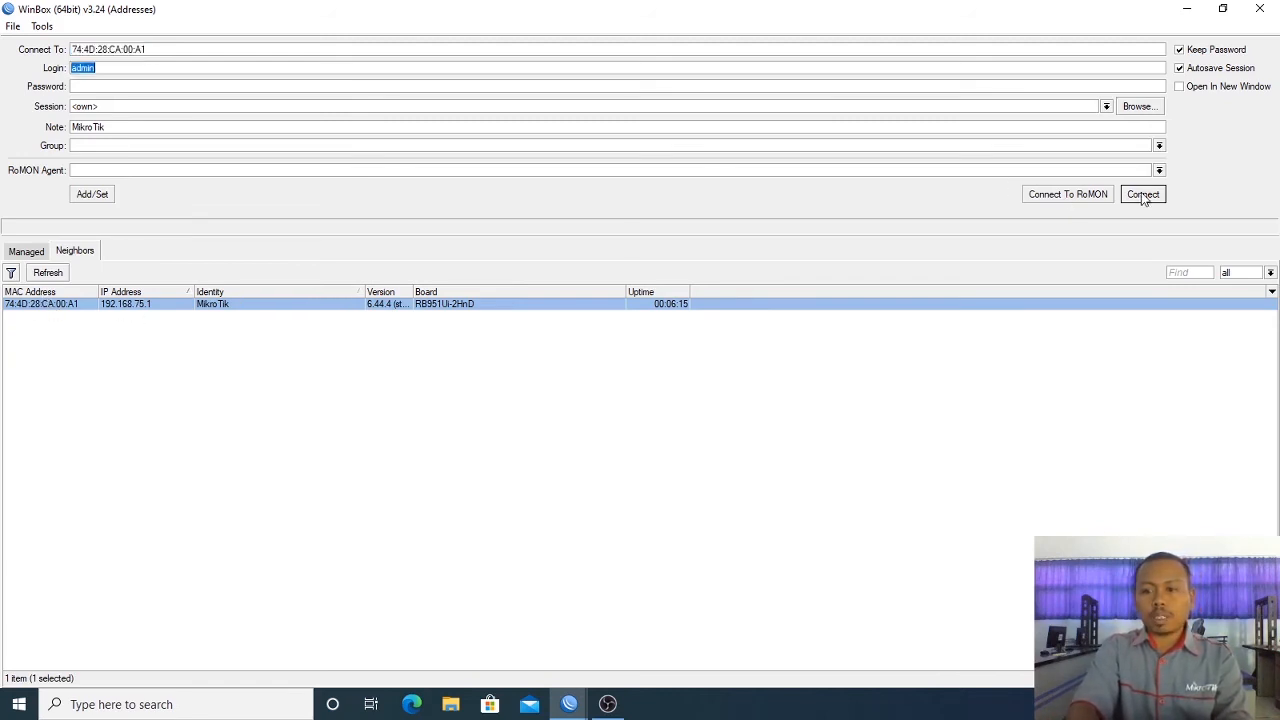
pyautogui.click(1143, 194)
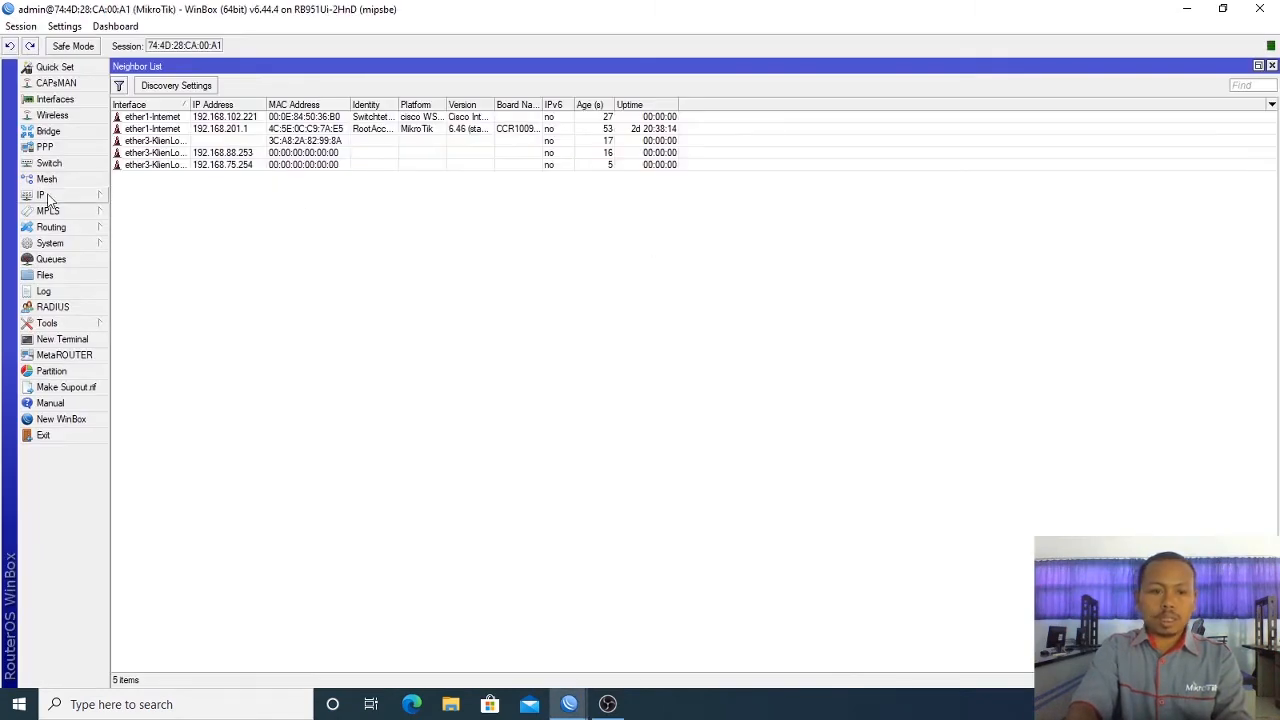
# Step: Check the bound 192.168.75.254 lease under DHCP Server Leases, then close WinBox
pyautogui.click(45, 197)
pyautogui.click(146, 292)
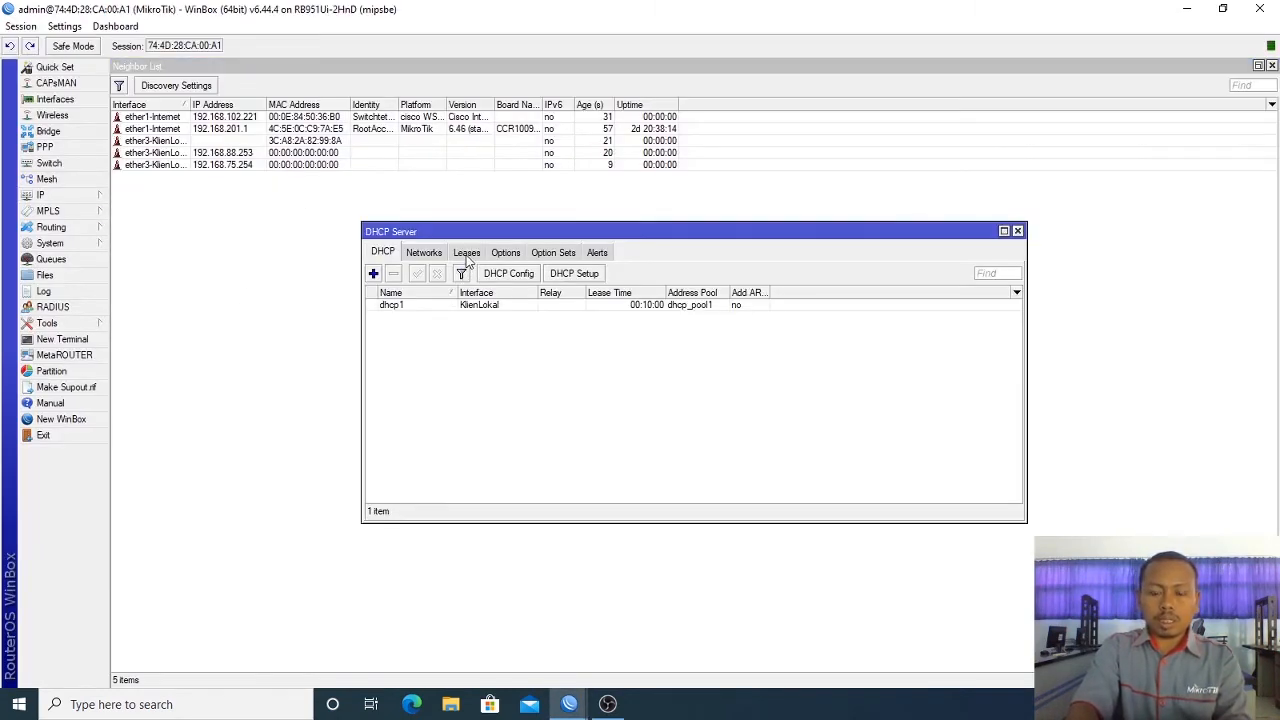
pyautogui.click(467, 255)
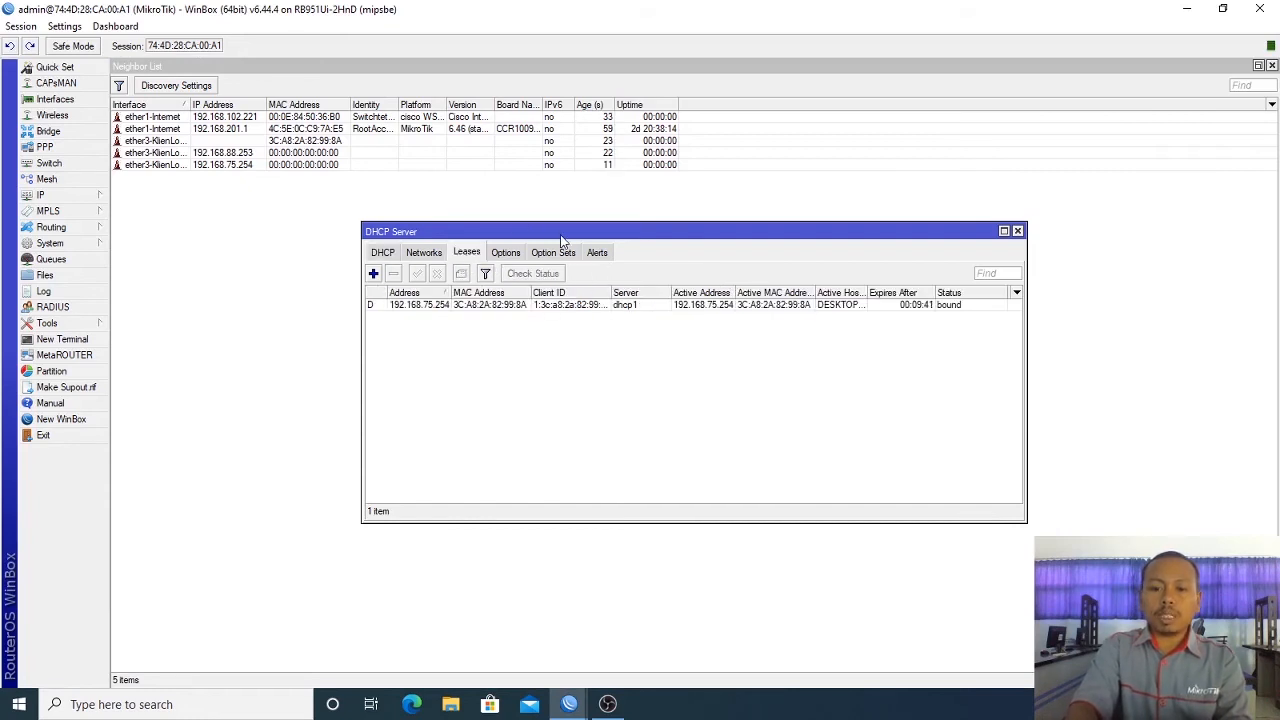
pyautogui.click(1018, 232)
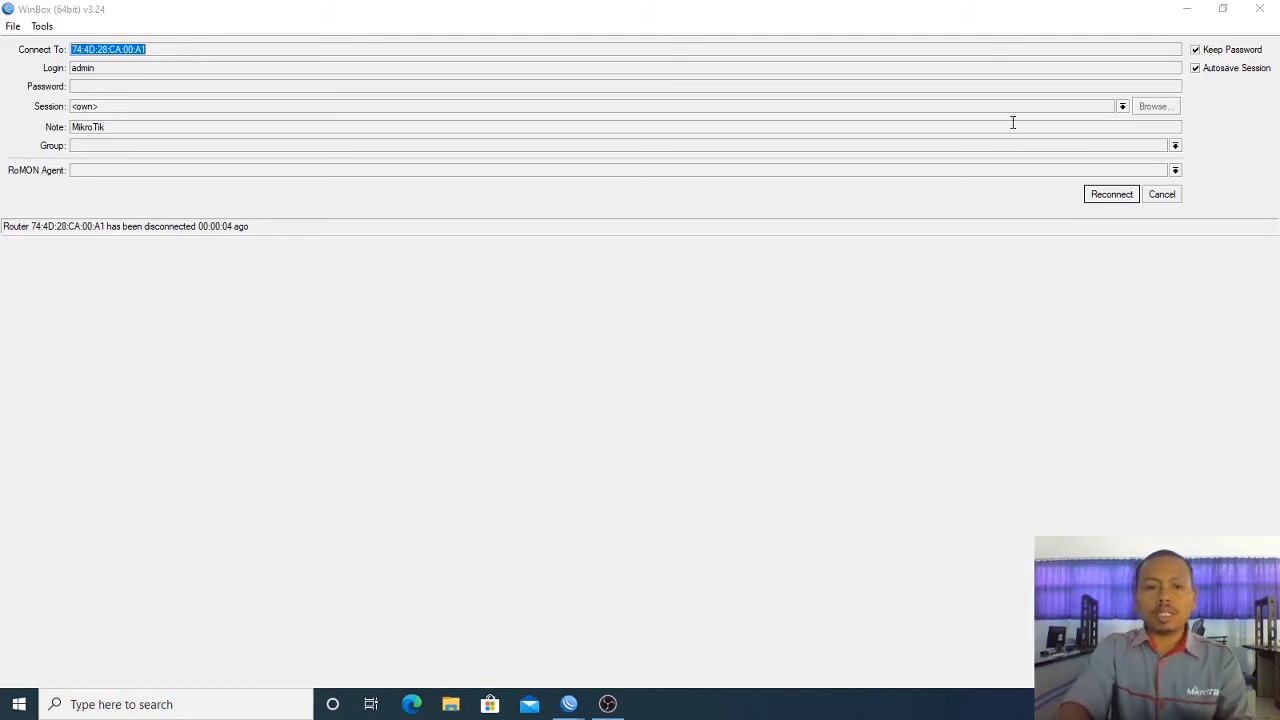
pyautogui.click(1259, 8)
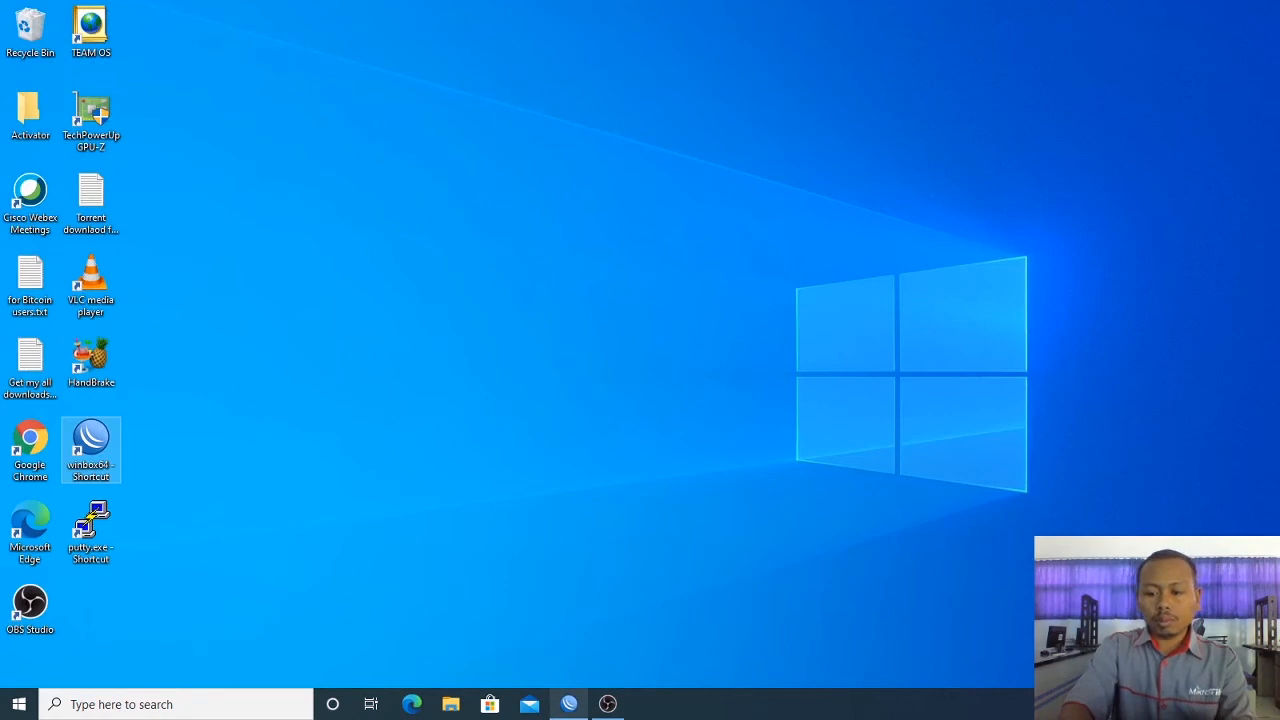
# Step: Verify the Ethernet adapter's IPv4 address is 192.168.75.254, then close its status dialogs
pyautogui.press('super+i')
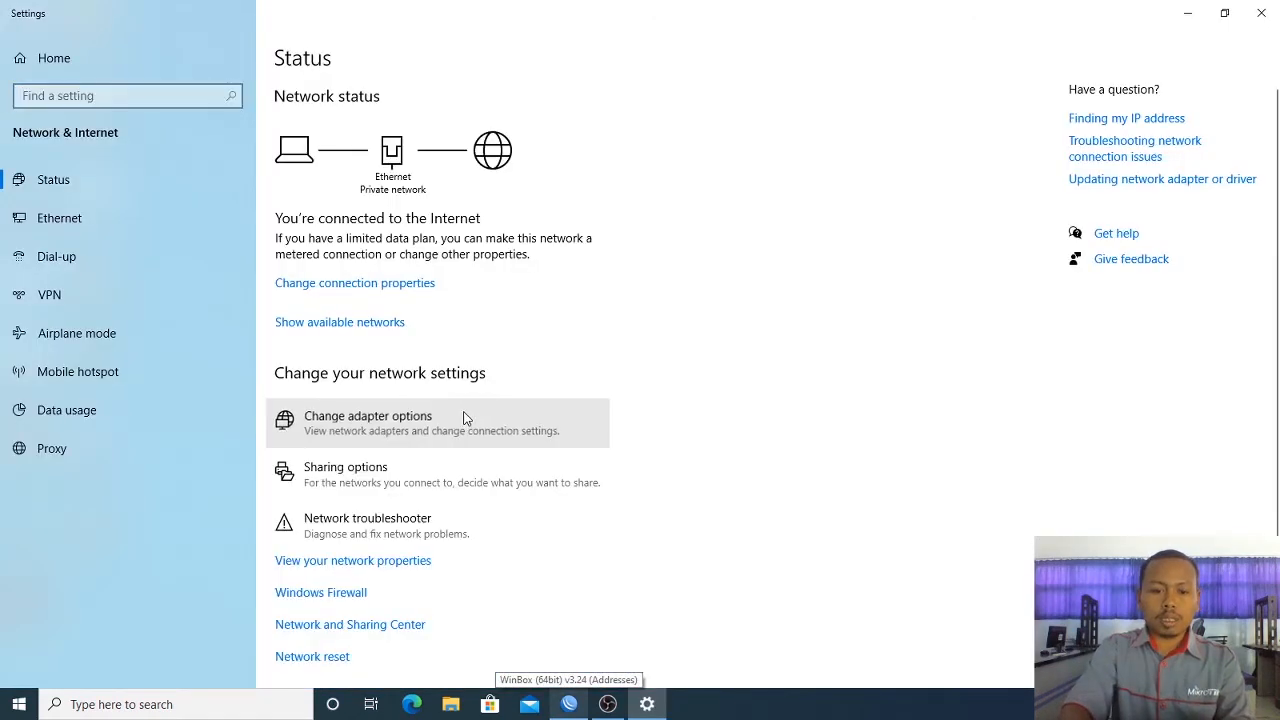
pyautogui.click(466, 417)
pyautogui.doubleClick(646, 314)
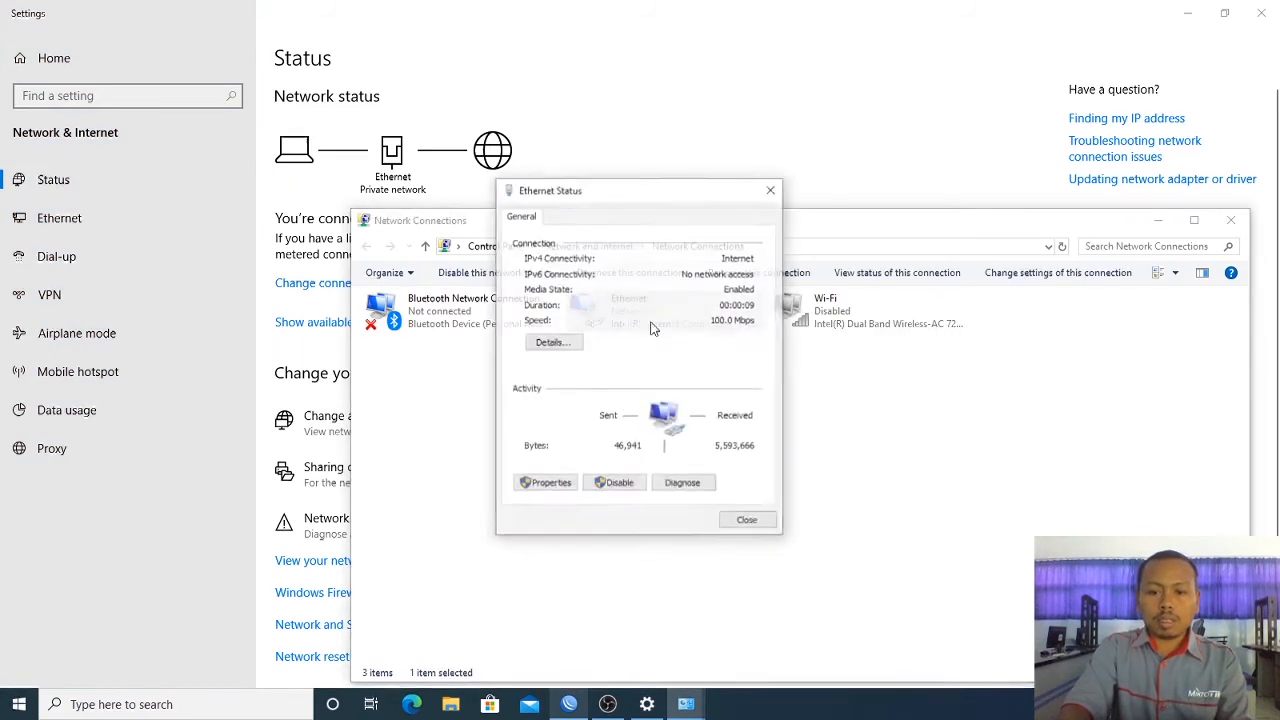
pyautogui.click(548, 343)
pyautogui.click(663, 333)
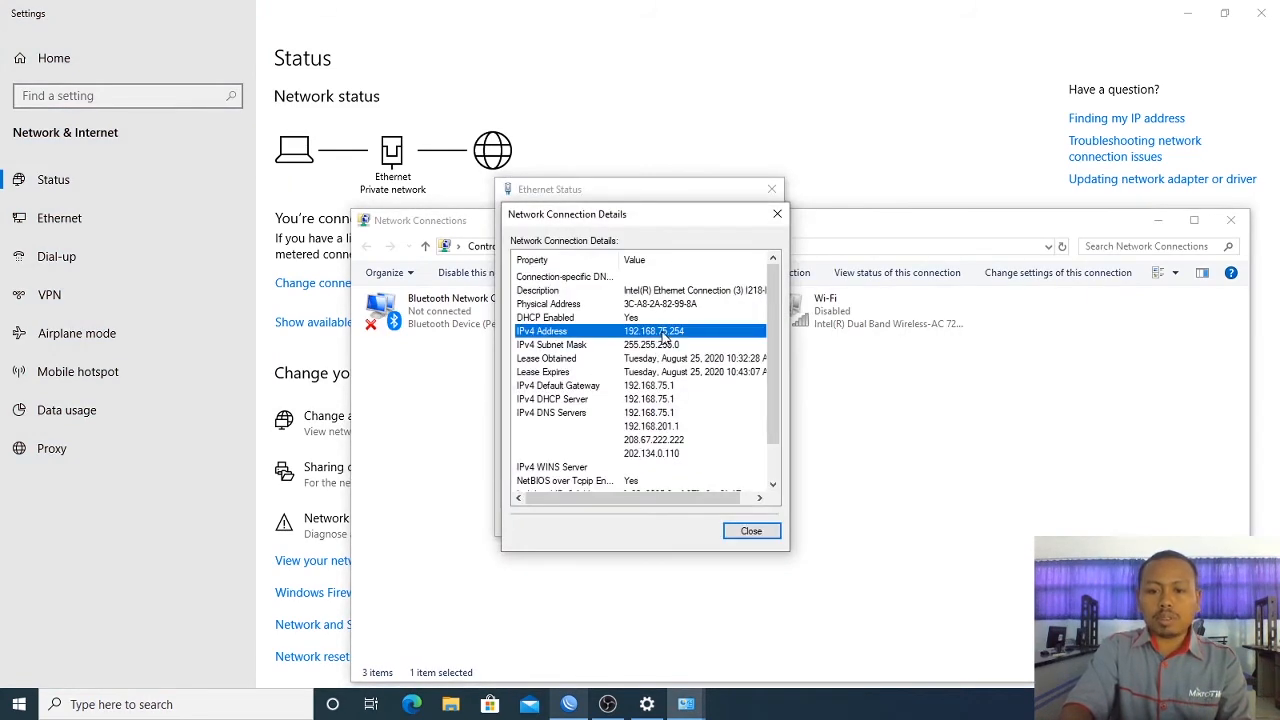
pyautogui.click(777, 214)
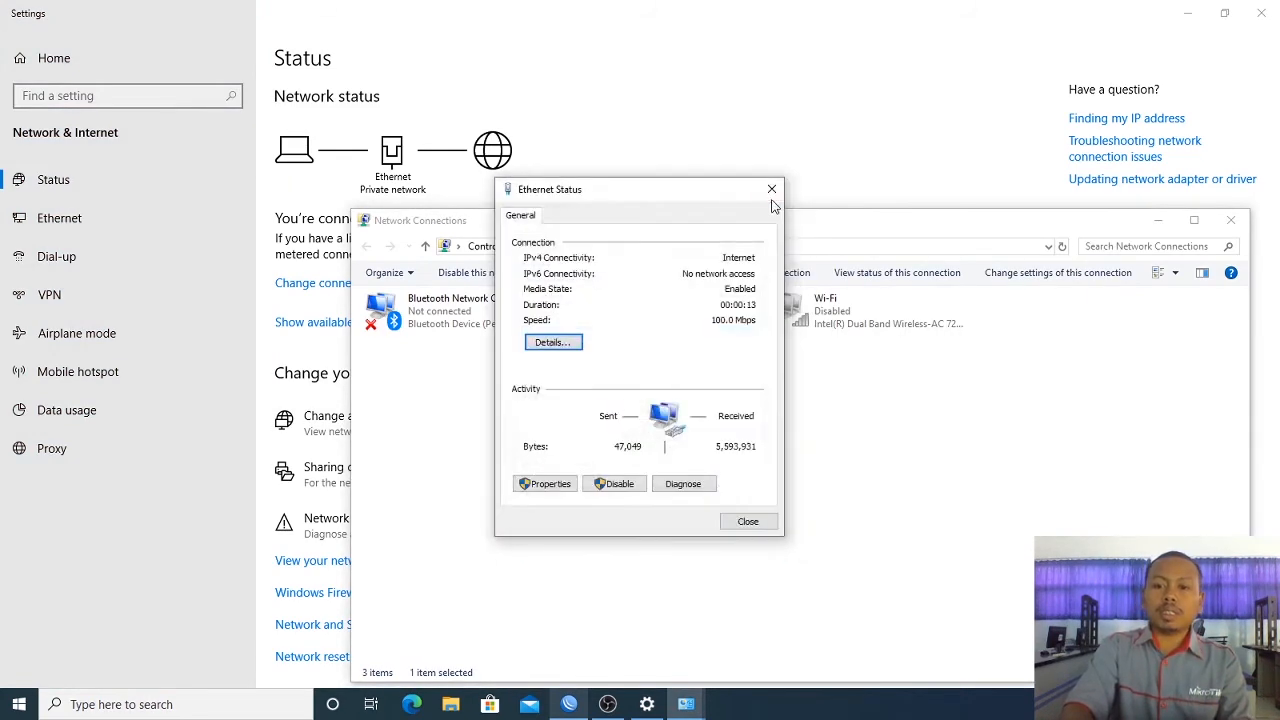
pyautogui.click(771, 189)
pyautogui.click(1231, 220)
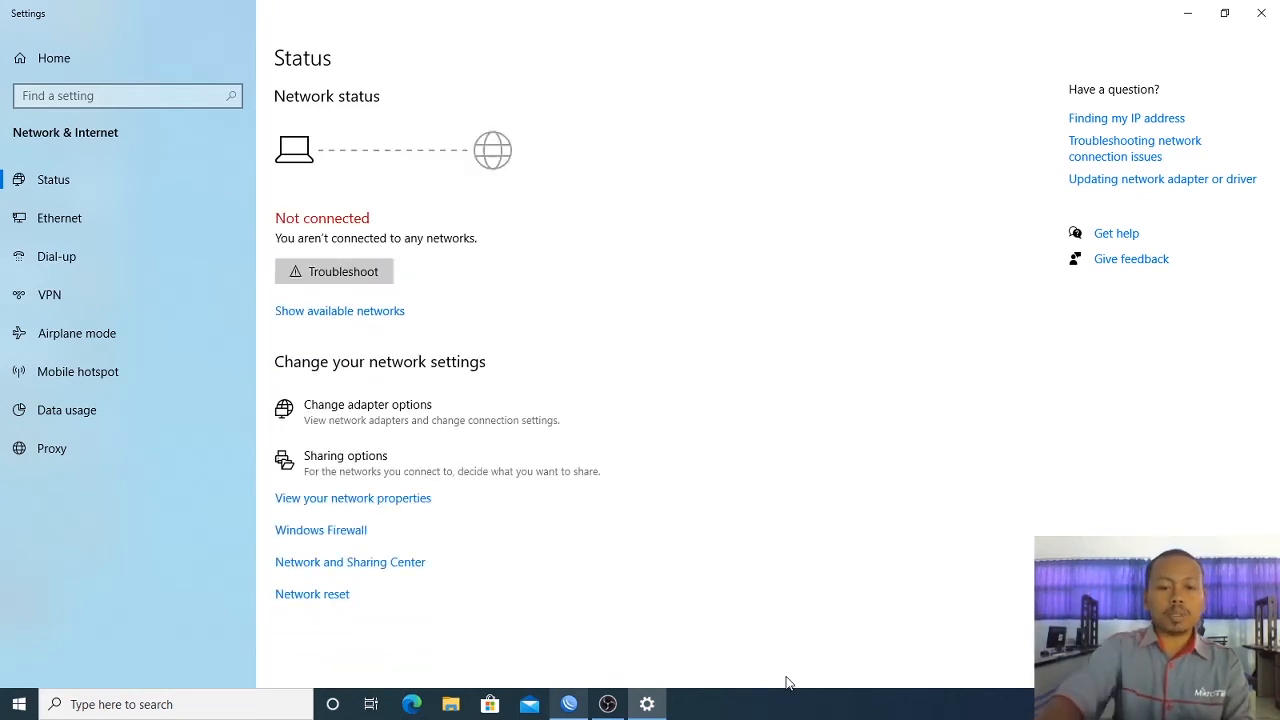
# Step: Enable the Wi-Fi adapter and choose the Gedung K3 wireless network
pyautogui.click(468, 426)
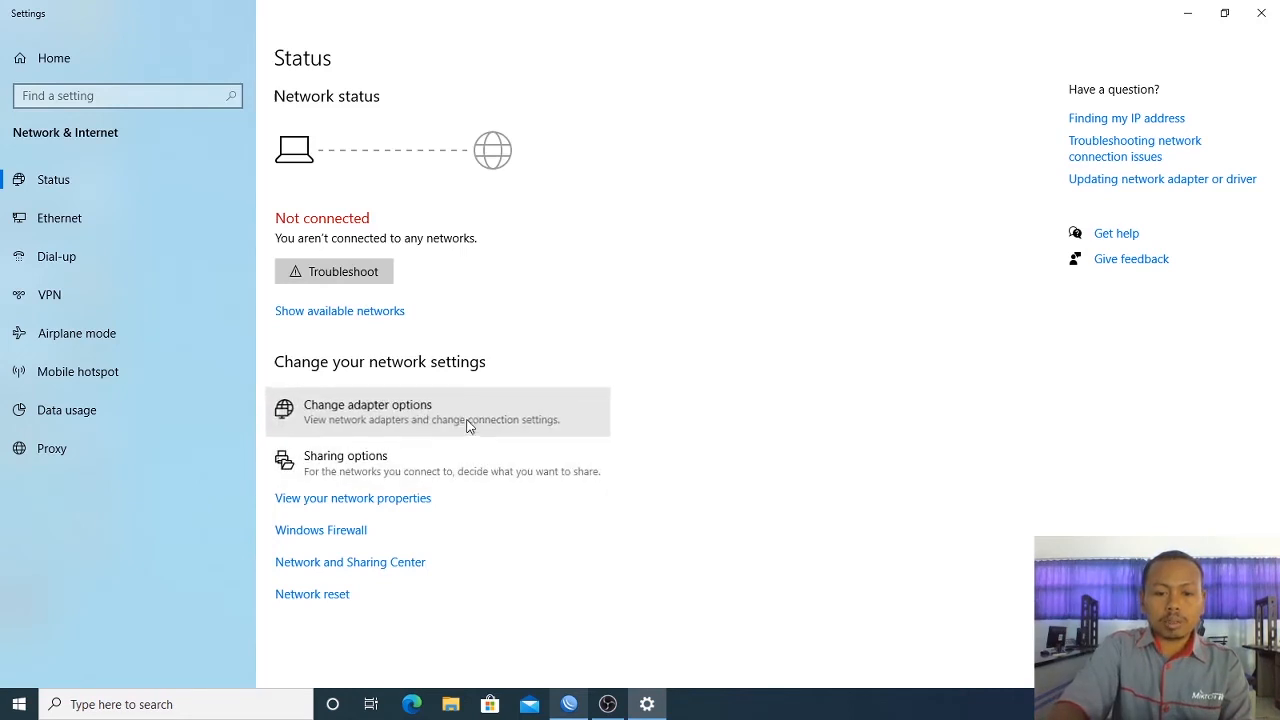
pyautogui.doubleClick(850, 110)
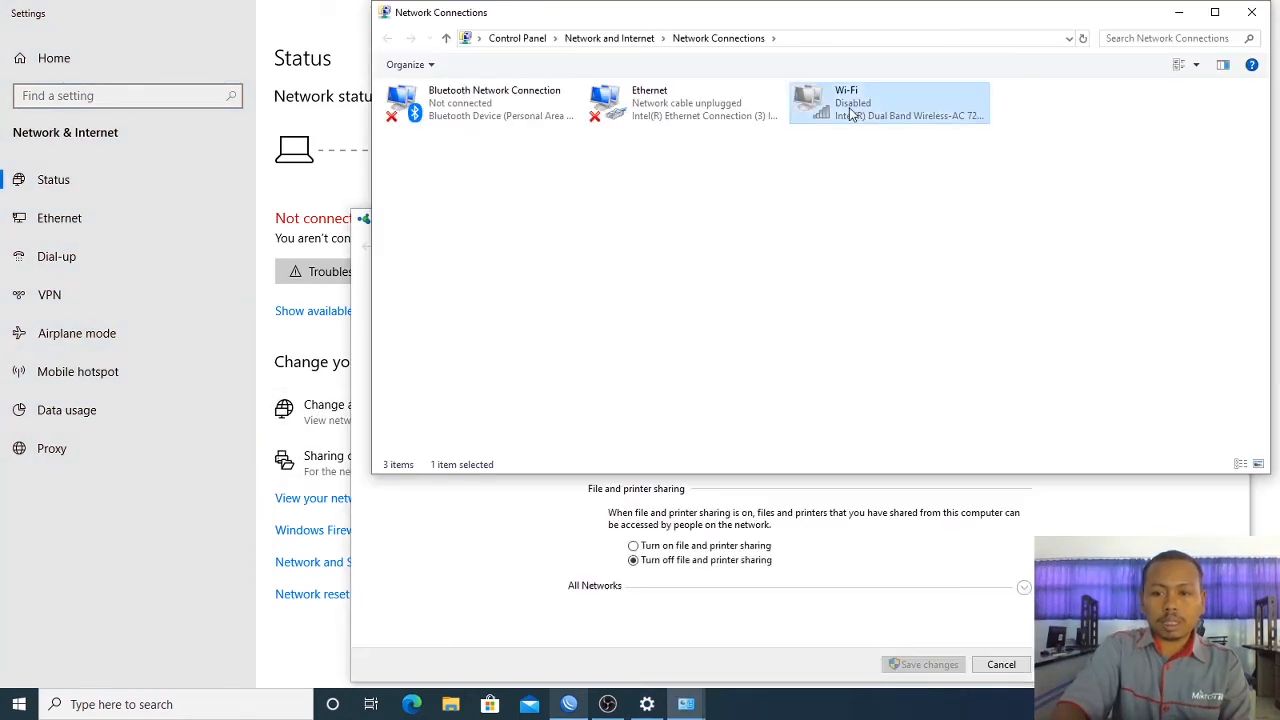
pyautogui.click(923, 271)
pyautogui.doubleClick(885, 117)
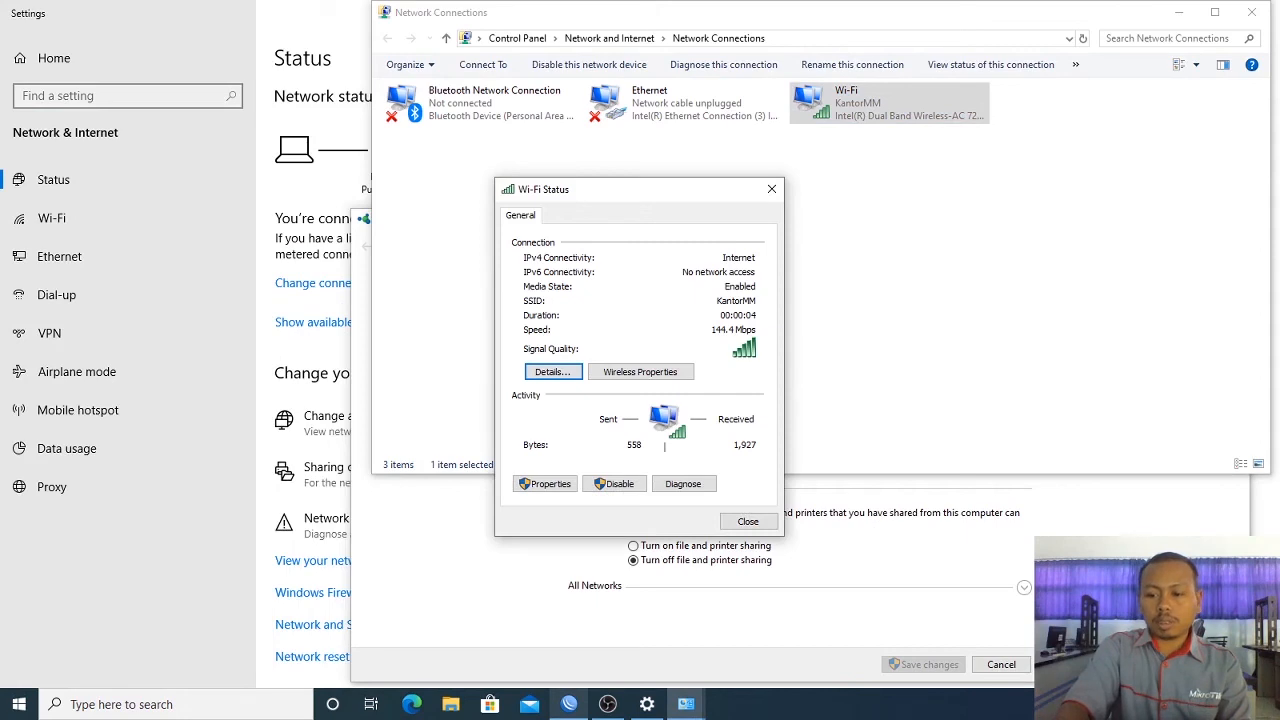
pyautogui.click(1138, 704)
pyautogui.click(1082, 498)
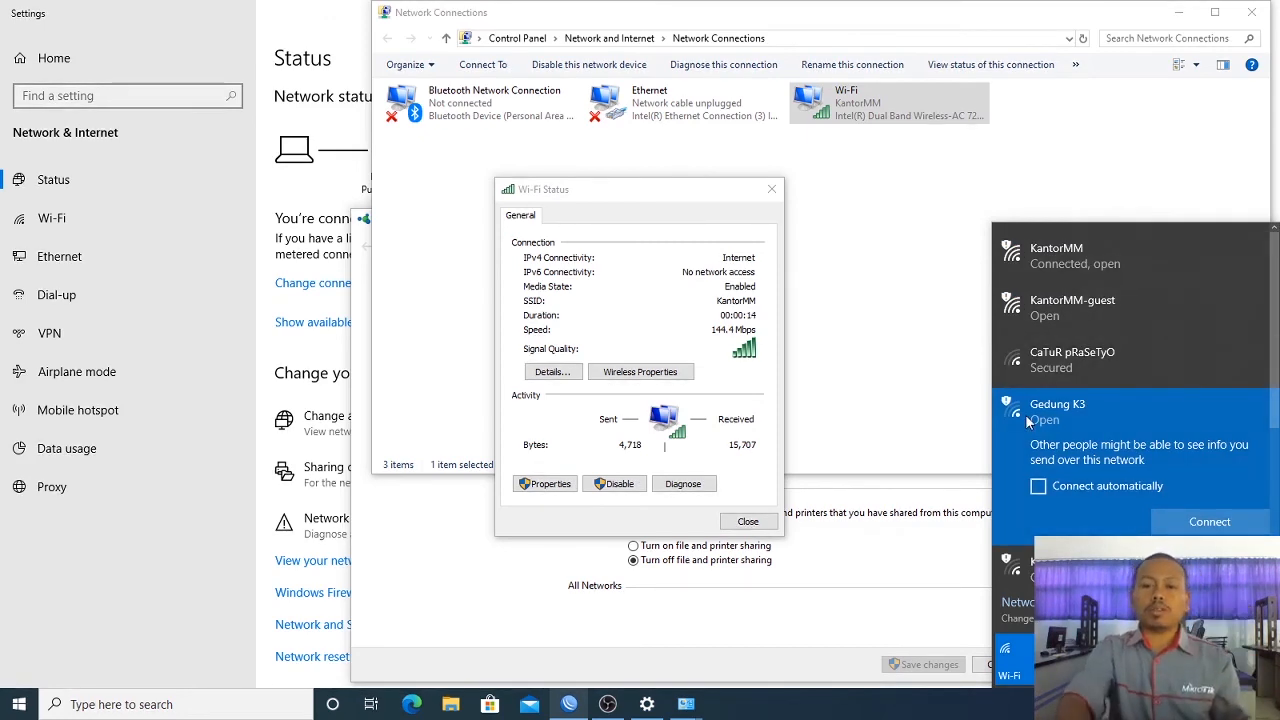
# Step: Close the network flyout, Wi-Fi Status, Network Connections, sharing settings and Settings windows
pyautogui.click(760, 524)
pyautogui.click(764, 523)
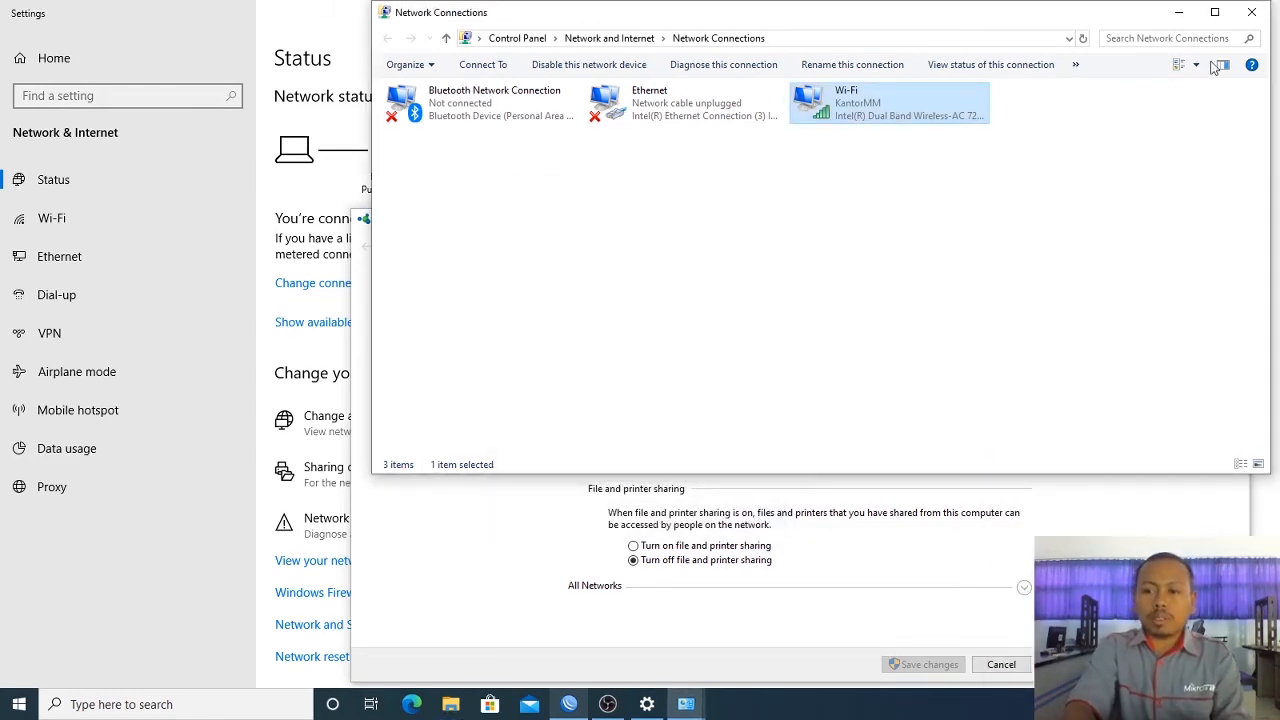
pyautogui.click(1252, 14)
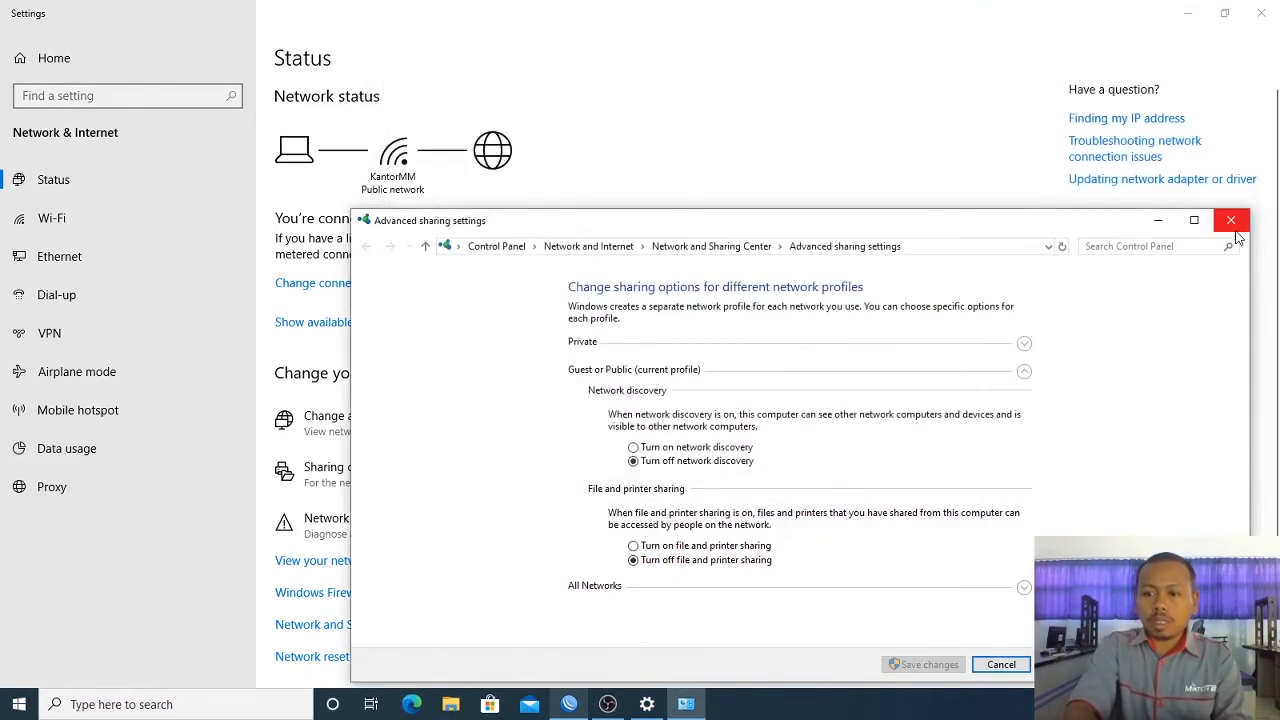
pyautogui.click(1228, 217)
pyautogui.click(1258, 12)
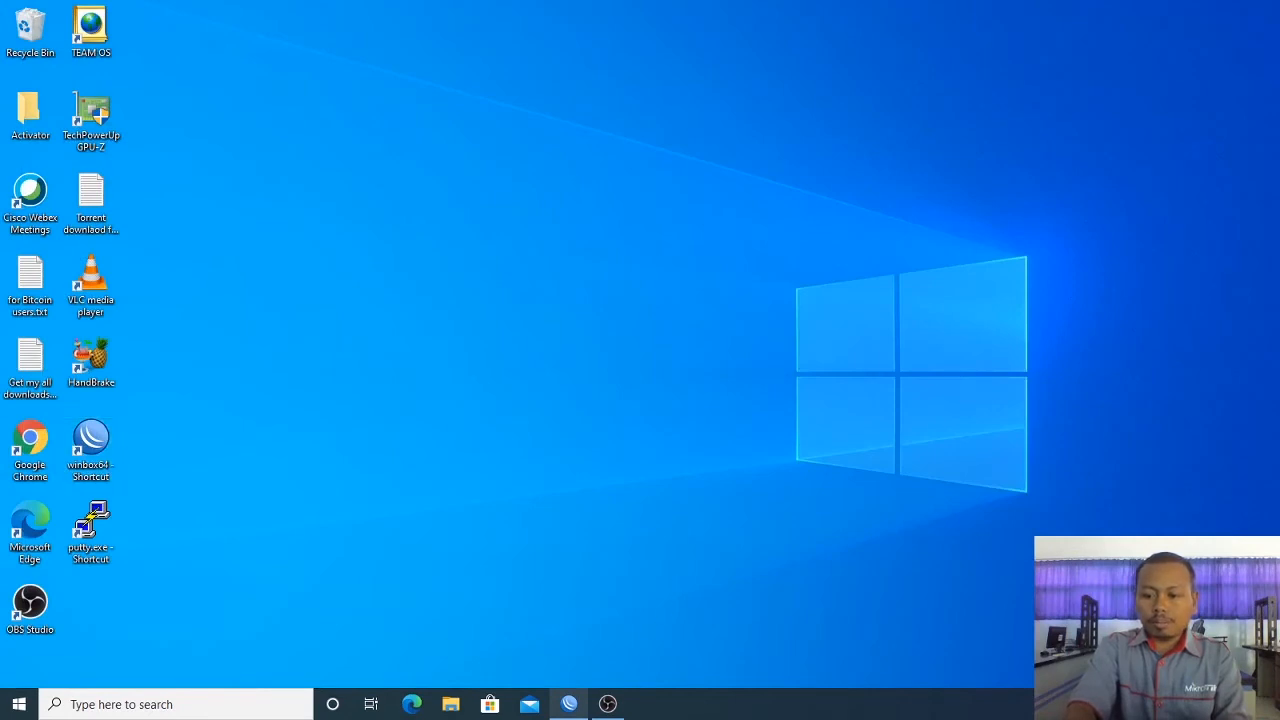
# Step: Recheck the Ethernet adapter's IPv4 details, close the dialogs, and return to WinBox
pyautogui.click(1130, 672)
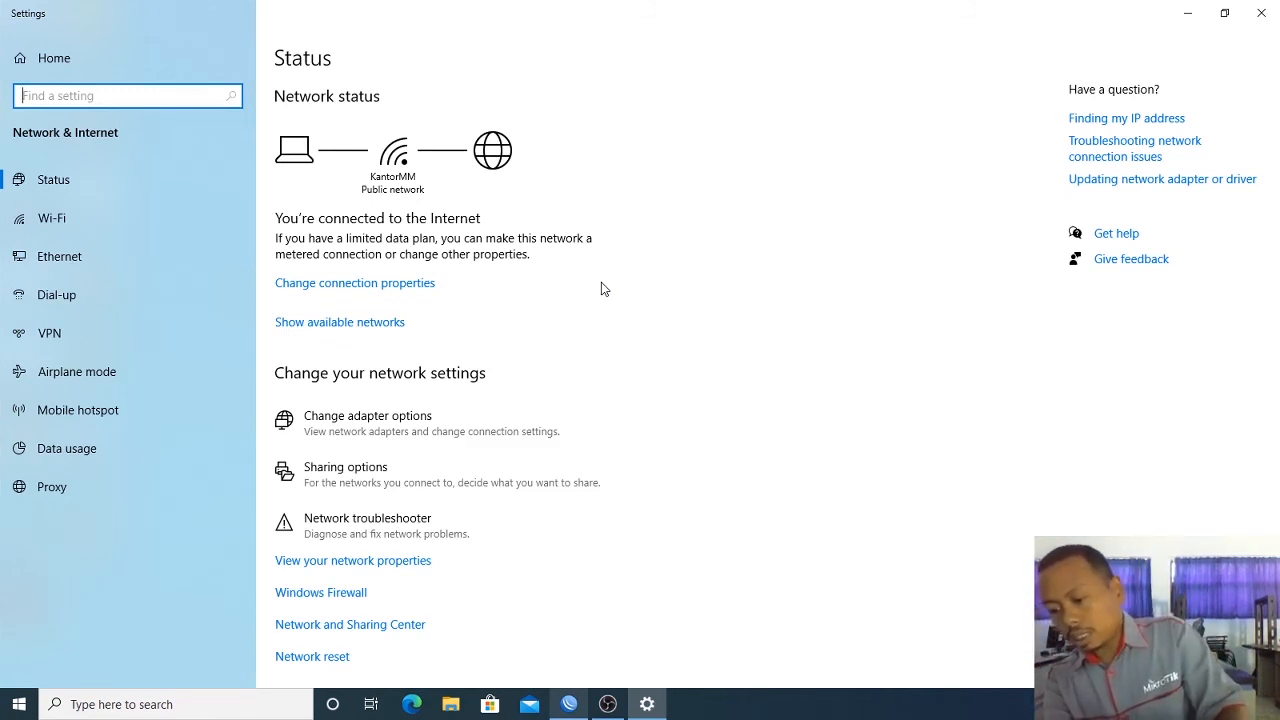
pyautogui.click(469, 424)
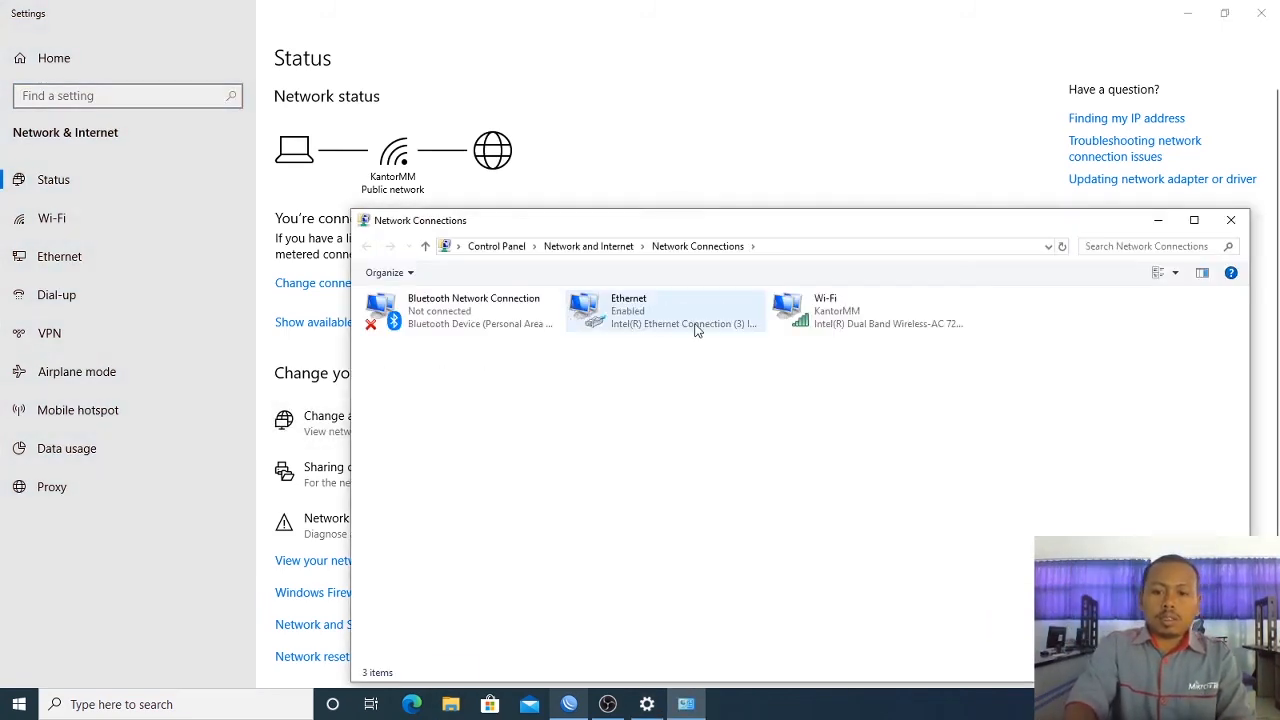
pyautogui.doubleClick(681, 311)
pyautogui.click(585, 344)
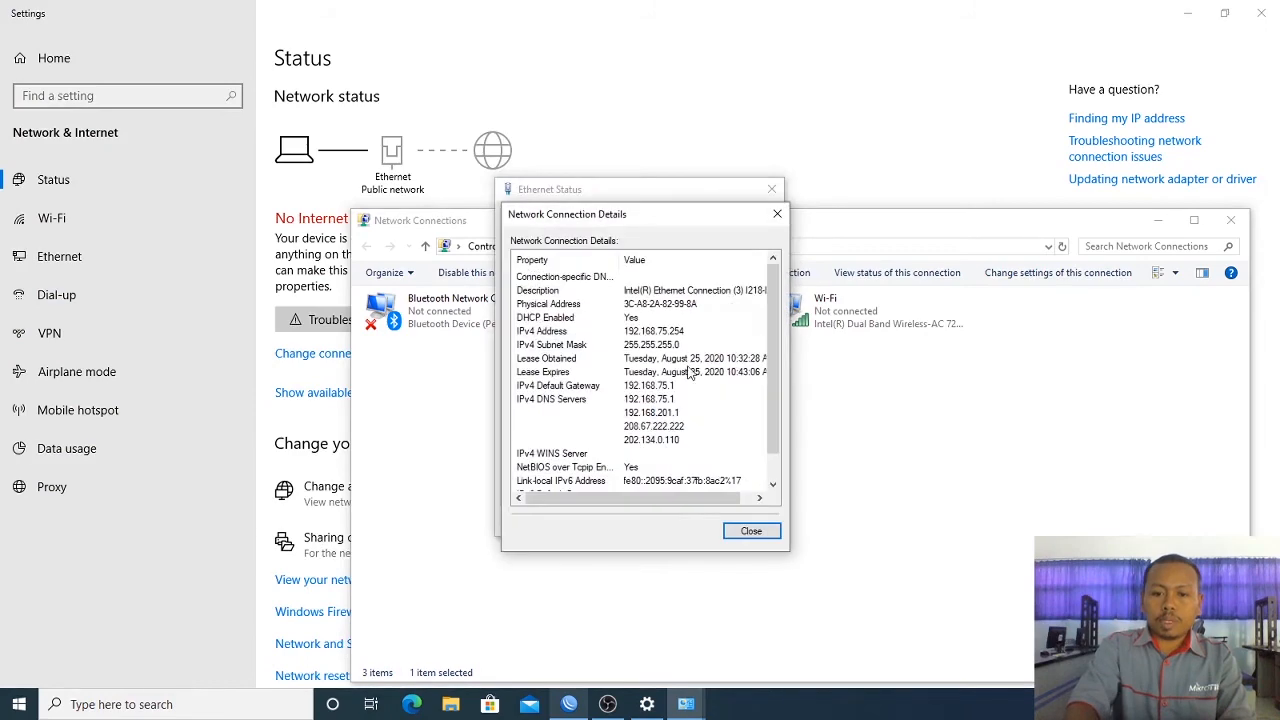
pyautogui.click(754, 532)
pyautogui.click(752, 523)
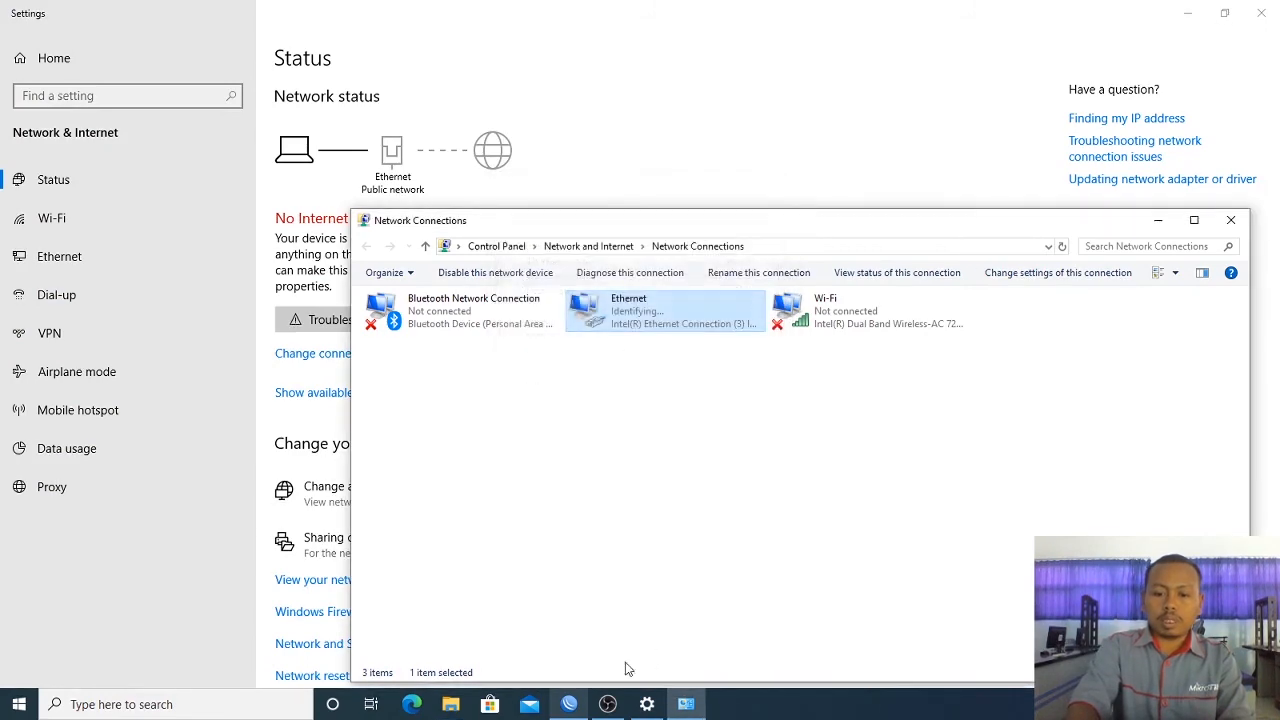
pyautogui.click(569, 704)
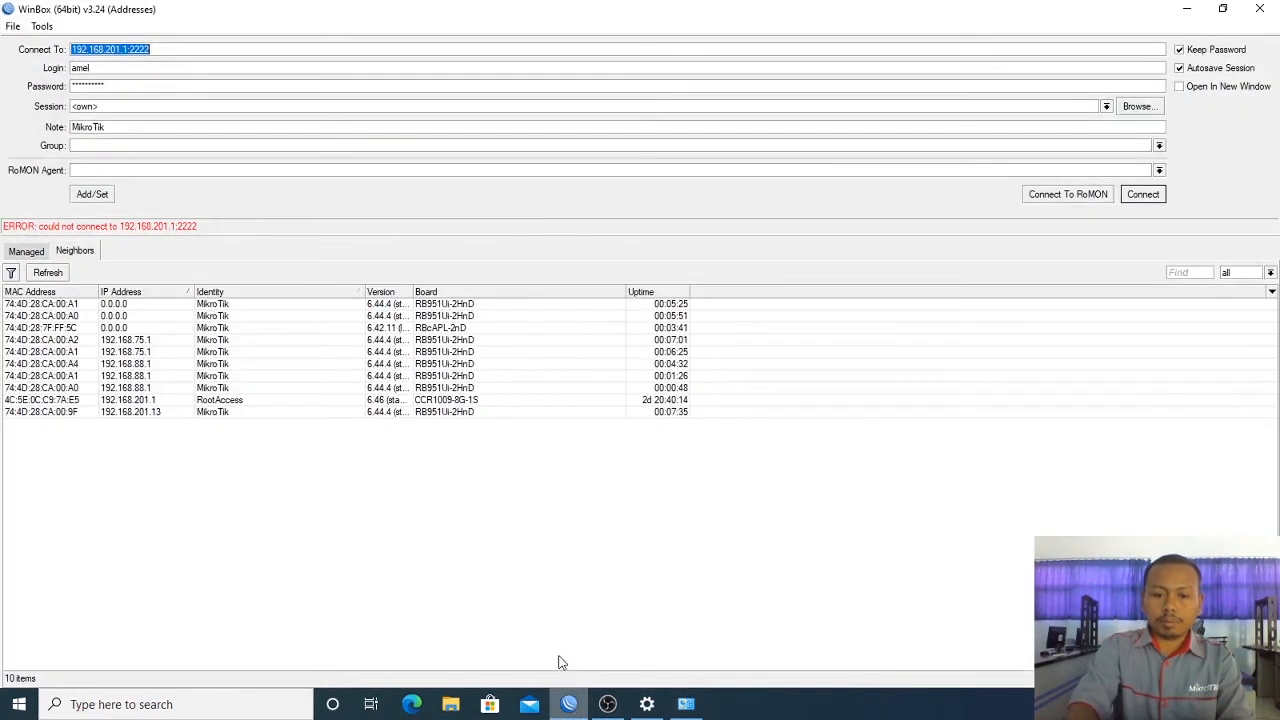
# Step: Refresh Neighbors and log in to the router at 192.168.75.1 with the login credentials
pyautogui.click(50, 273)
pyautogui.doubleClick(129, 306)
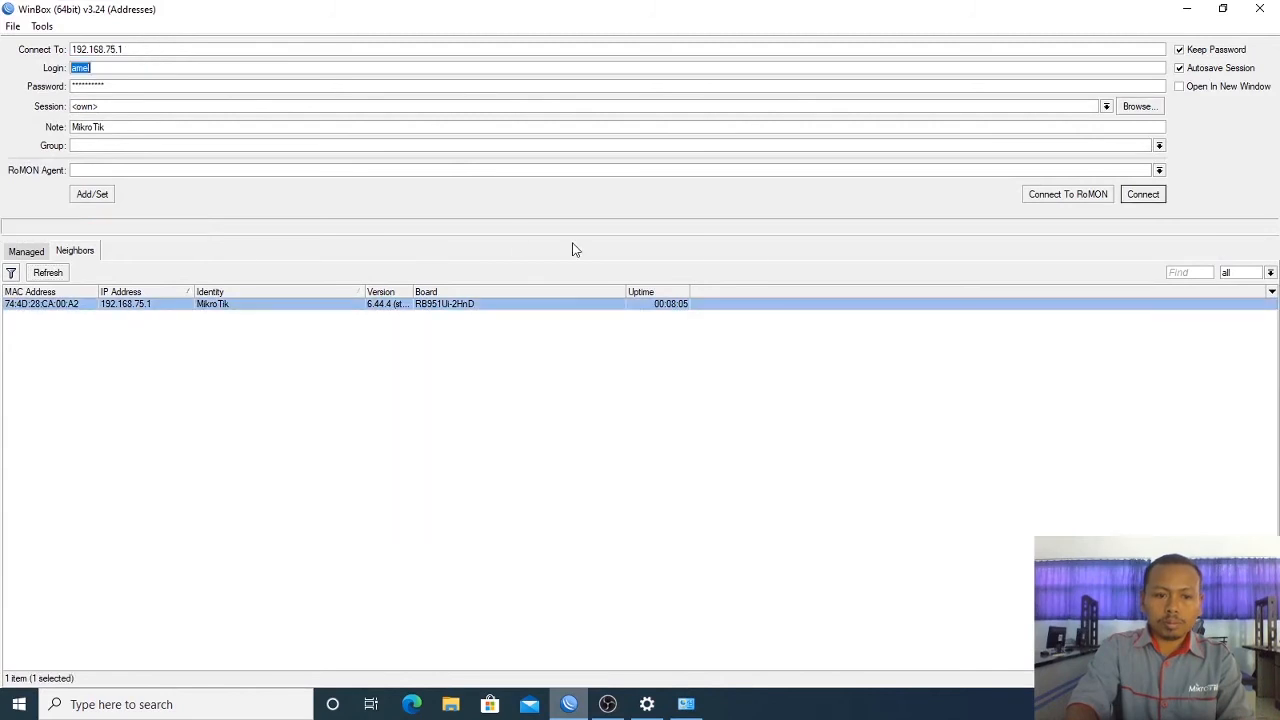
pyautogui.write('admin')
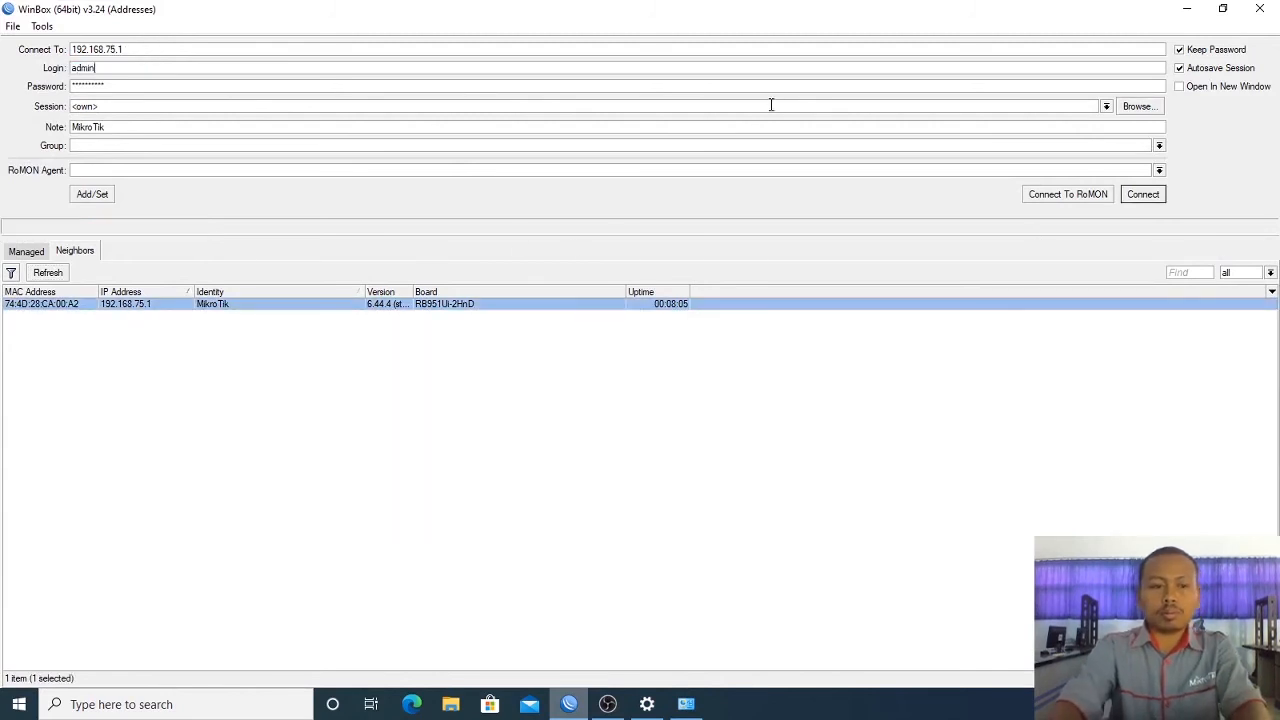
pyautogui.press('Return')
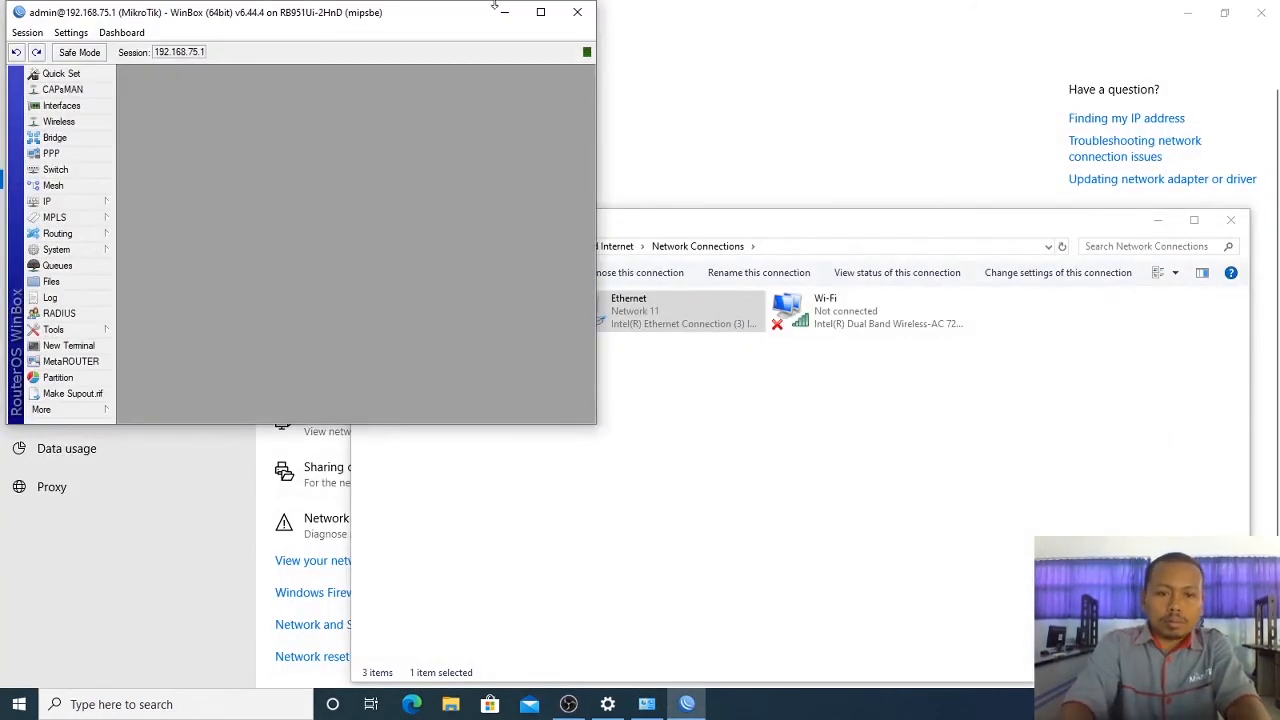
# Step: Maximize the session and open the wlan1-KlienLokal wireless interface settings
pyautogui.click(540, 12)
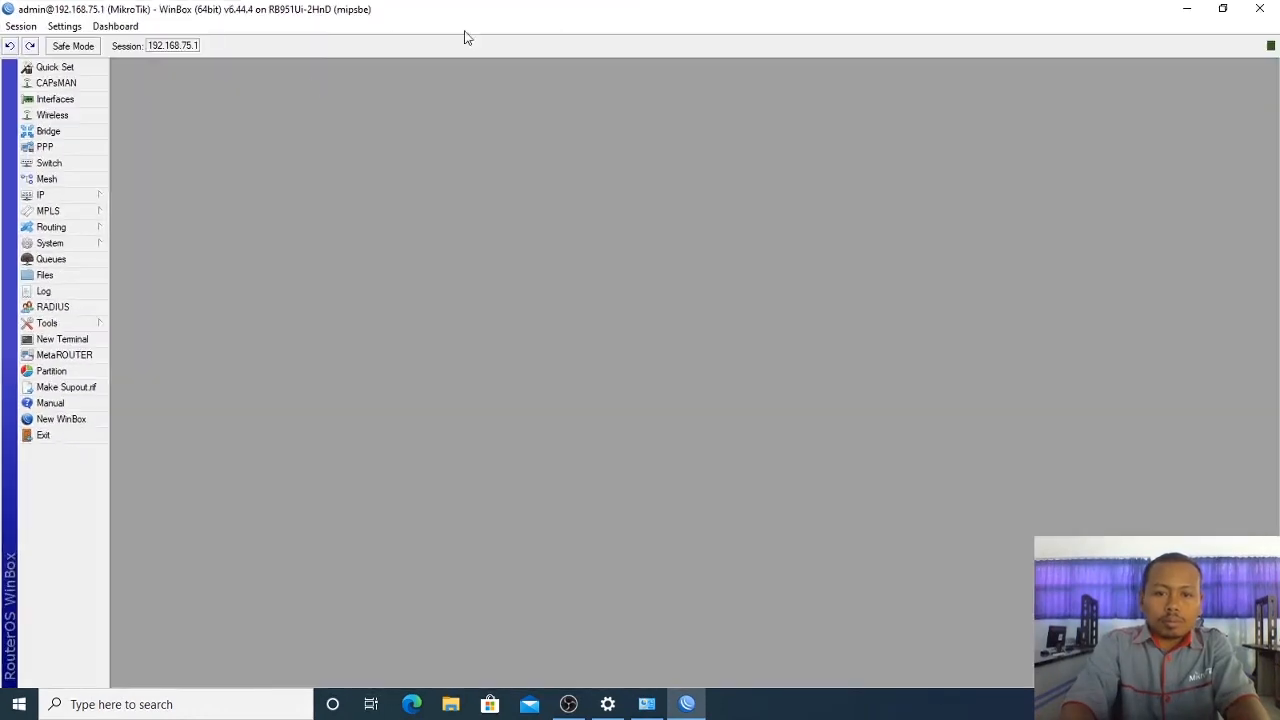
pyautogui.click(56, 115)
pyautogui.doubleClick(225, 306)
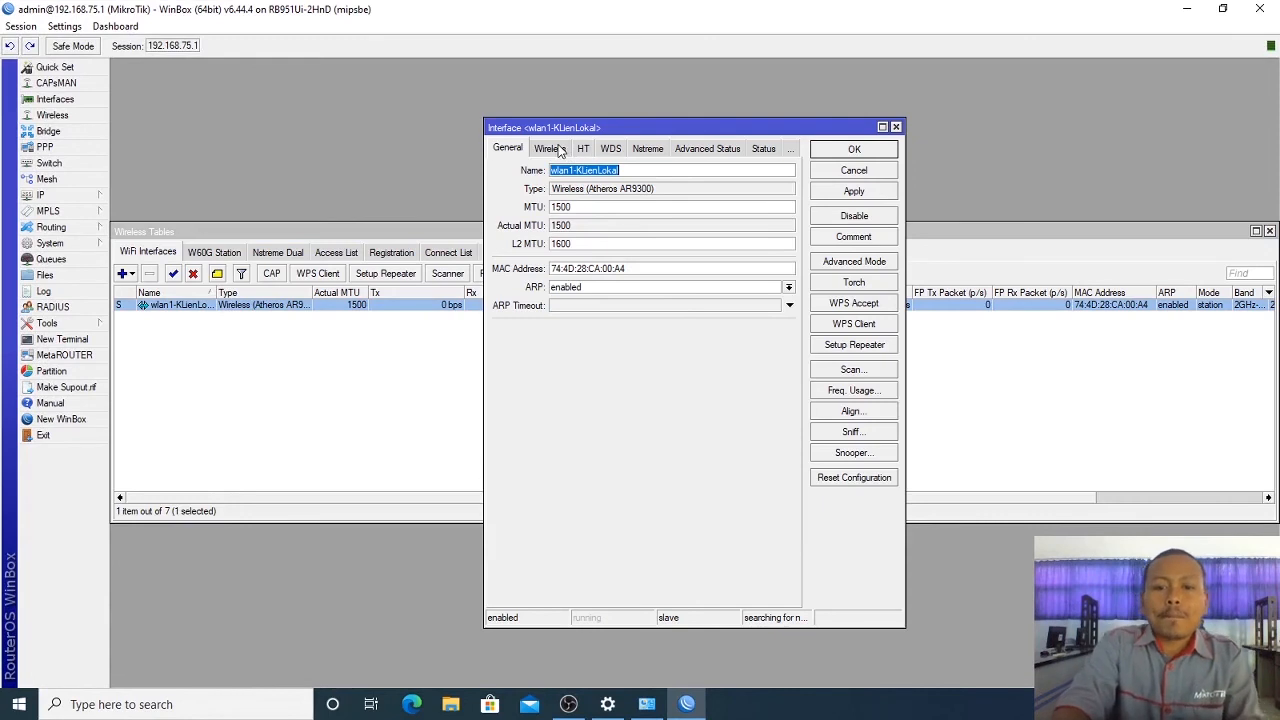
# Step: Set wlan1-KlienLokal to ap bridge mode with SSID TestingBridge and save it
pyautogui.click(566, 150)
pyautogui.click(610, 172)
pyautogui.click(616, 194)
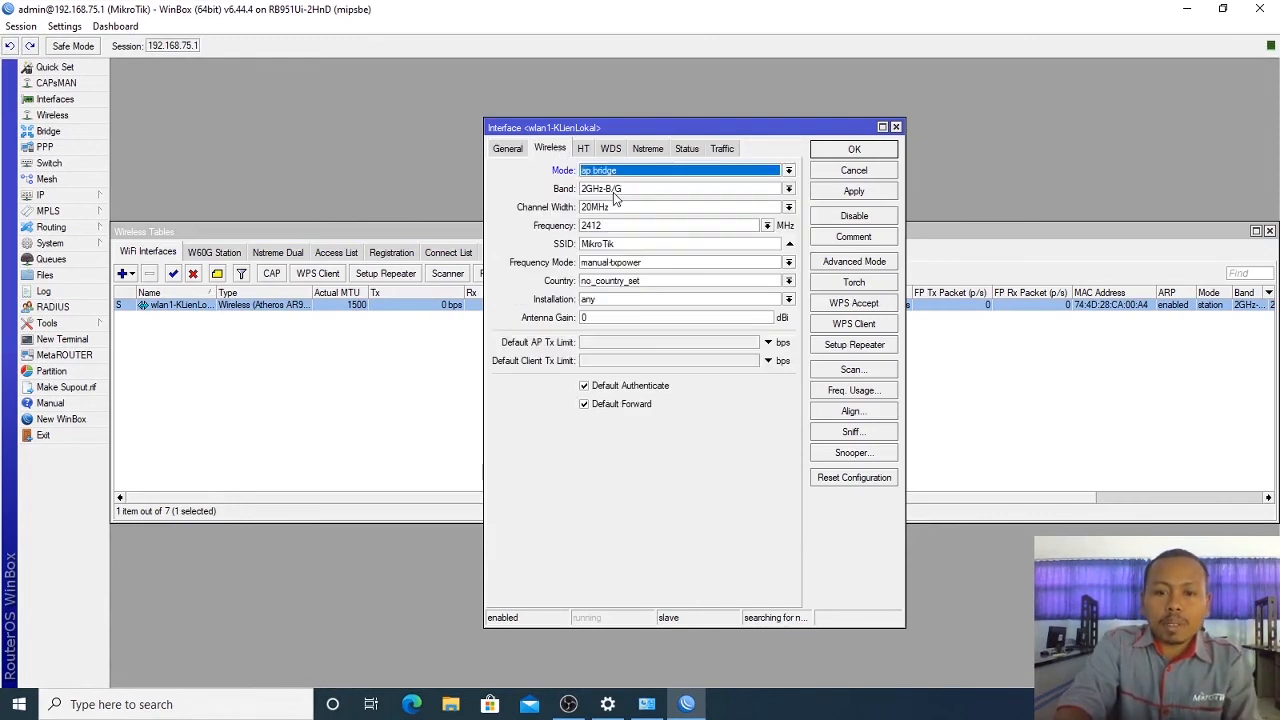
pyautogui.doubleClick(641, 244)
pyautogui.write('Tes')
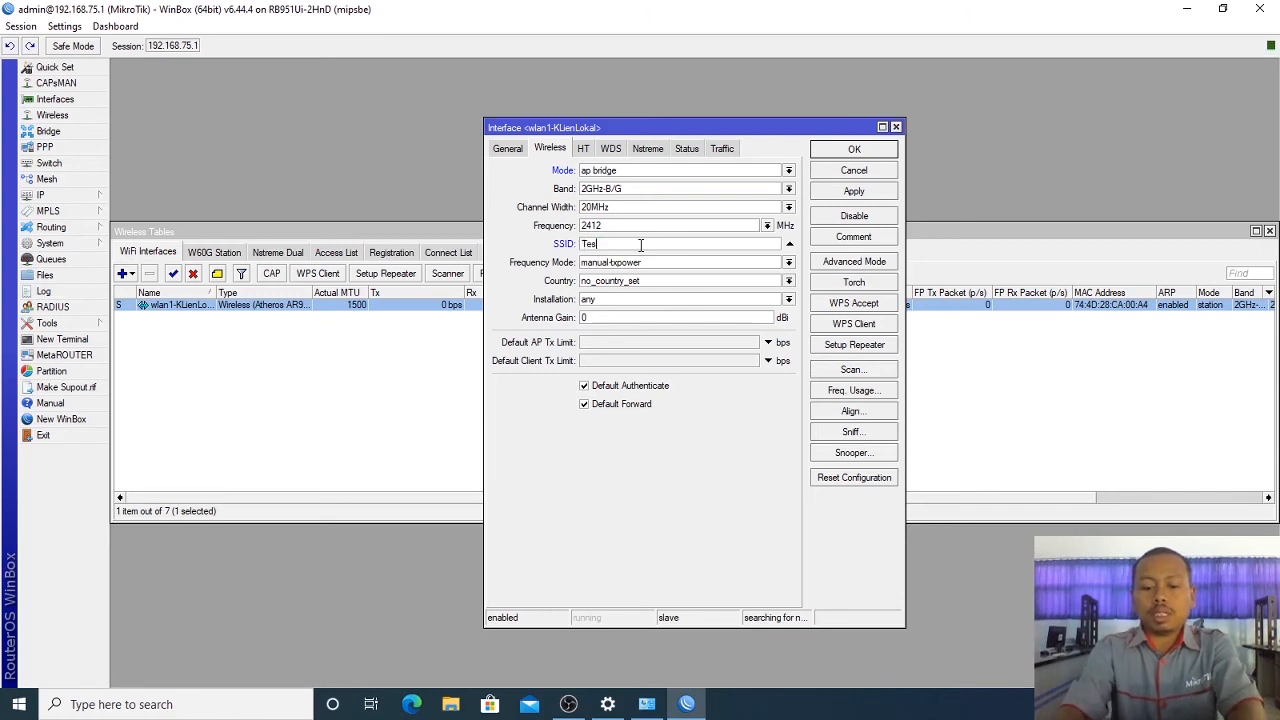
pyautogui.write('tingBr')
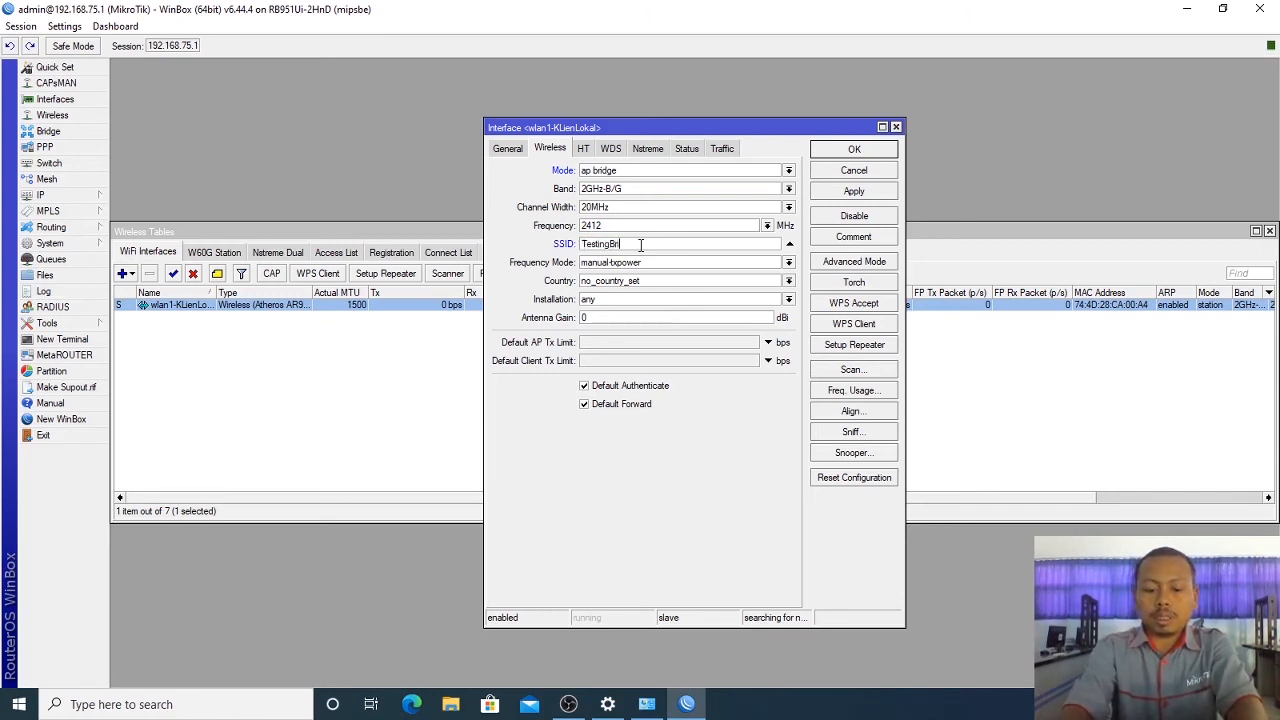
pyautogui.write('idge')
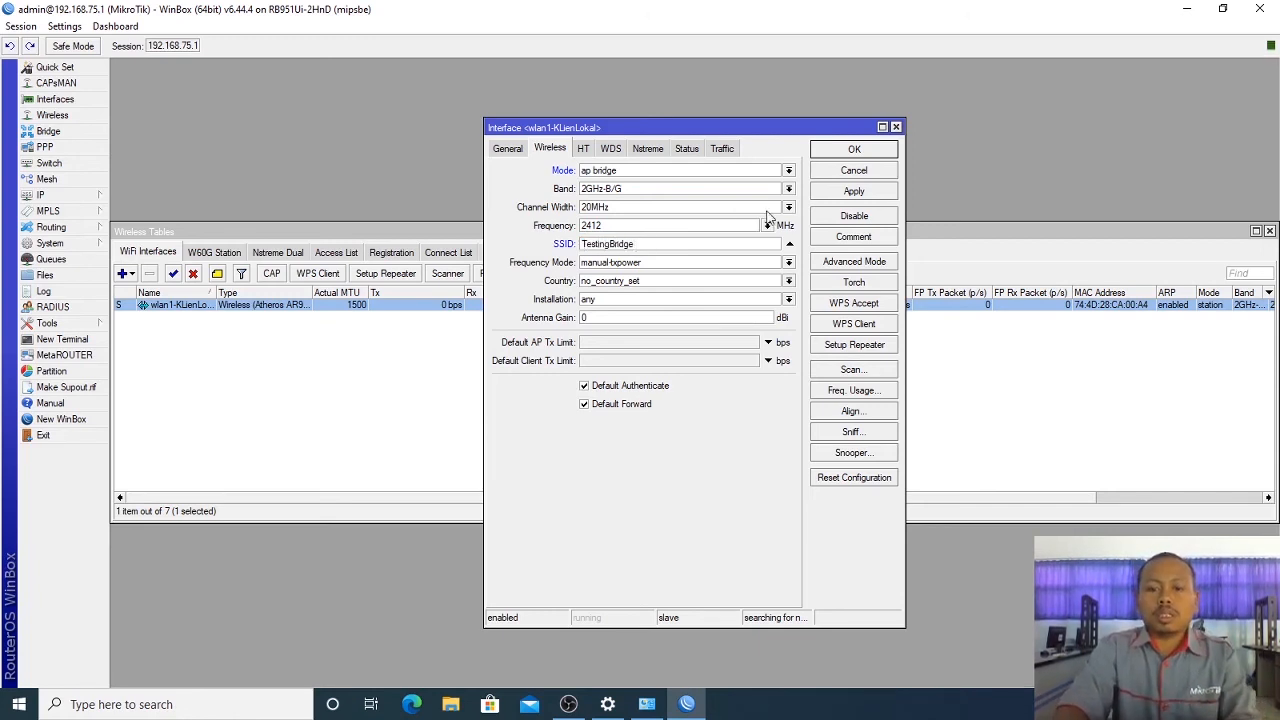
pyautogui.click(855, 194)
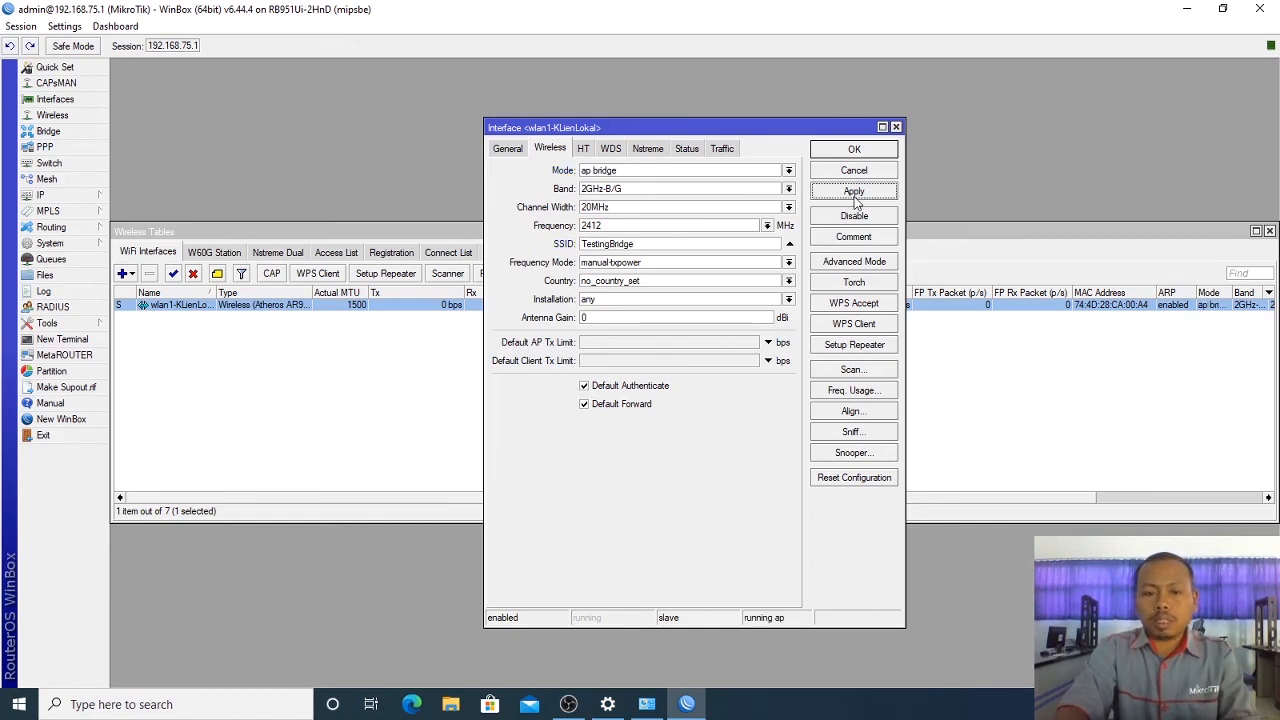
pyautogui.click(852, 151)
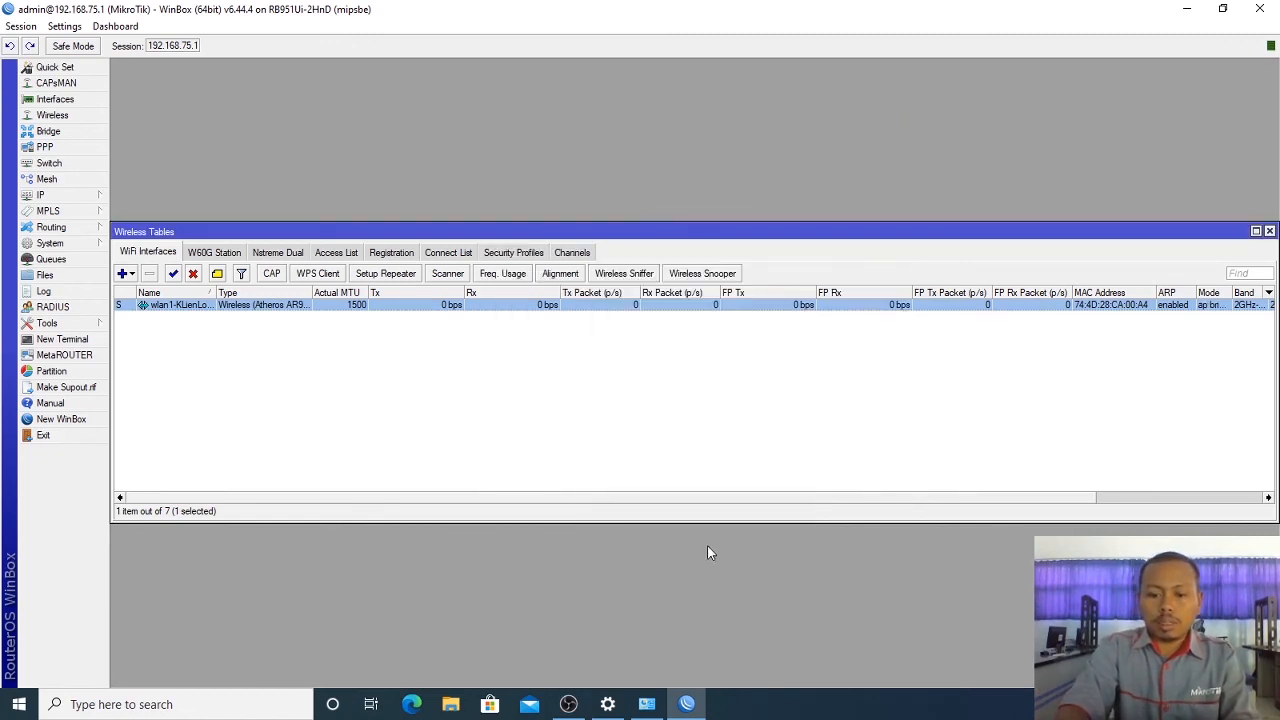
pyautogui.click(647, 704)
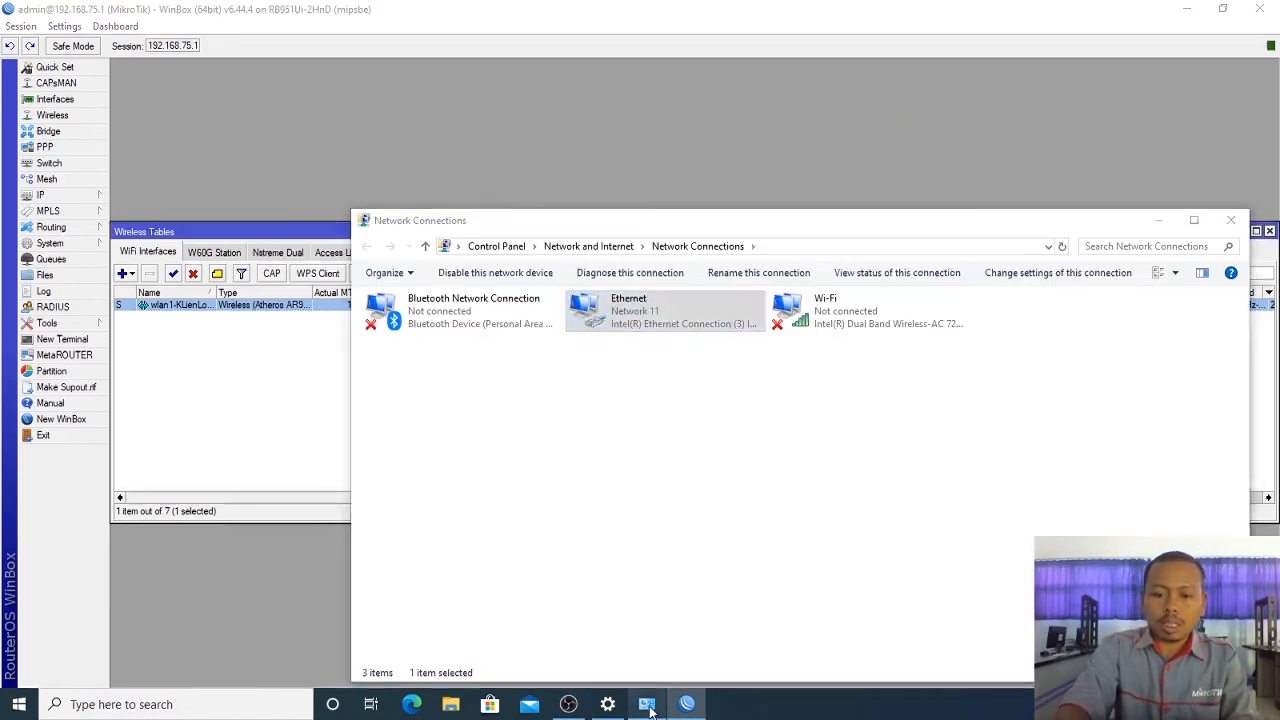
# Step: Disable the Ethernet adapter and connect the laptop to the TestingBridge Wi-Fi network
pyautogui.rightClick(669, 325)
pyautogui.click(677, 327)
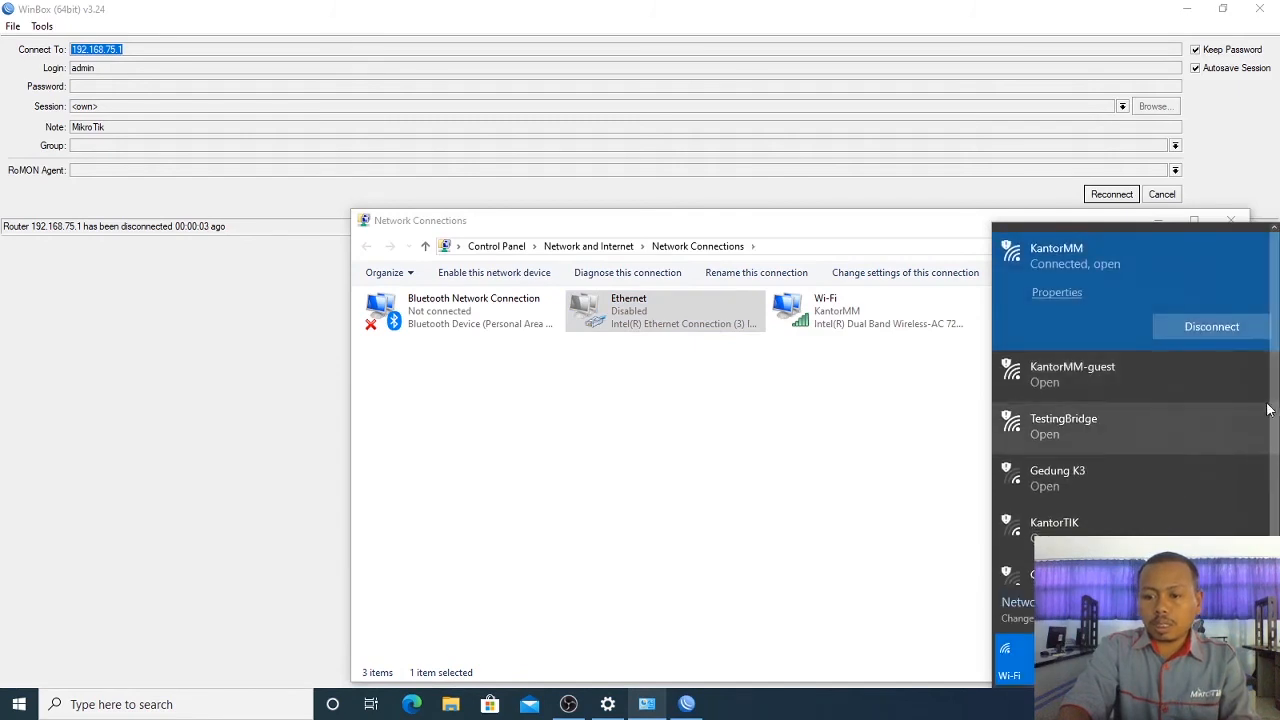
pyautogui.moveTo(1273, 385); pyautogui.dragTo(1277, 410)
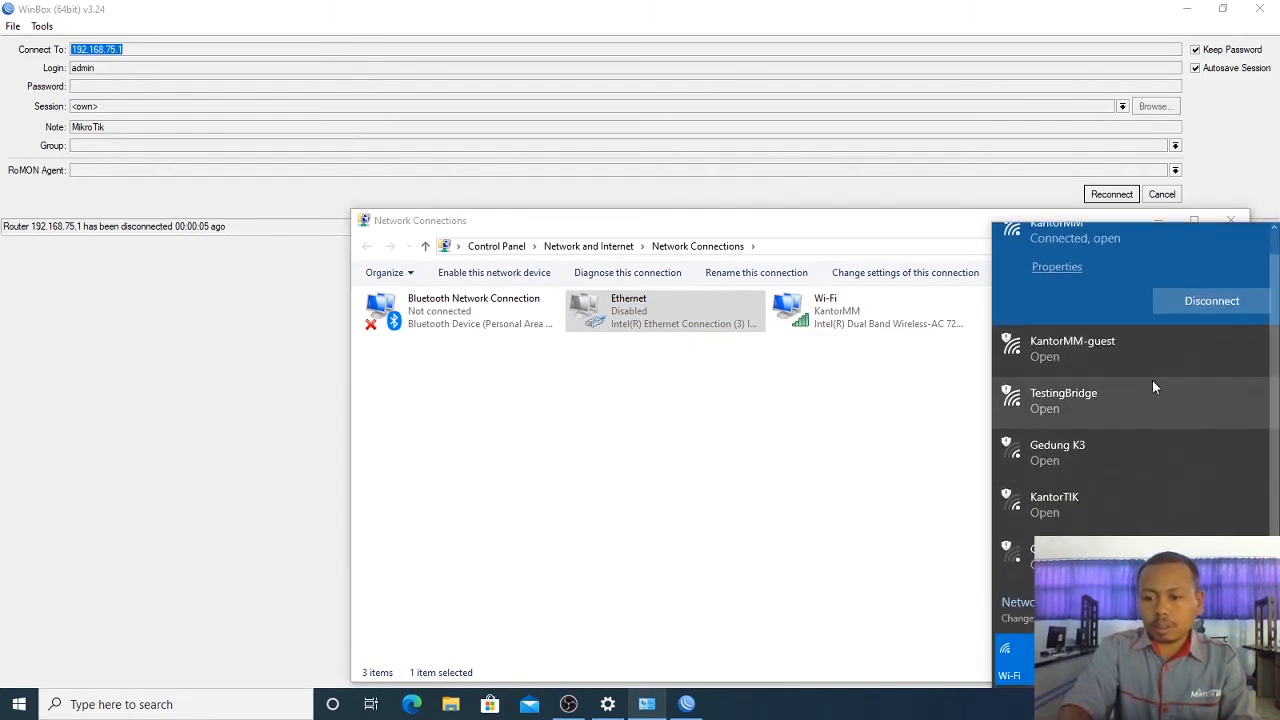
pyautogui.click(1139, 402)
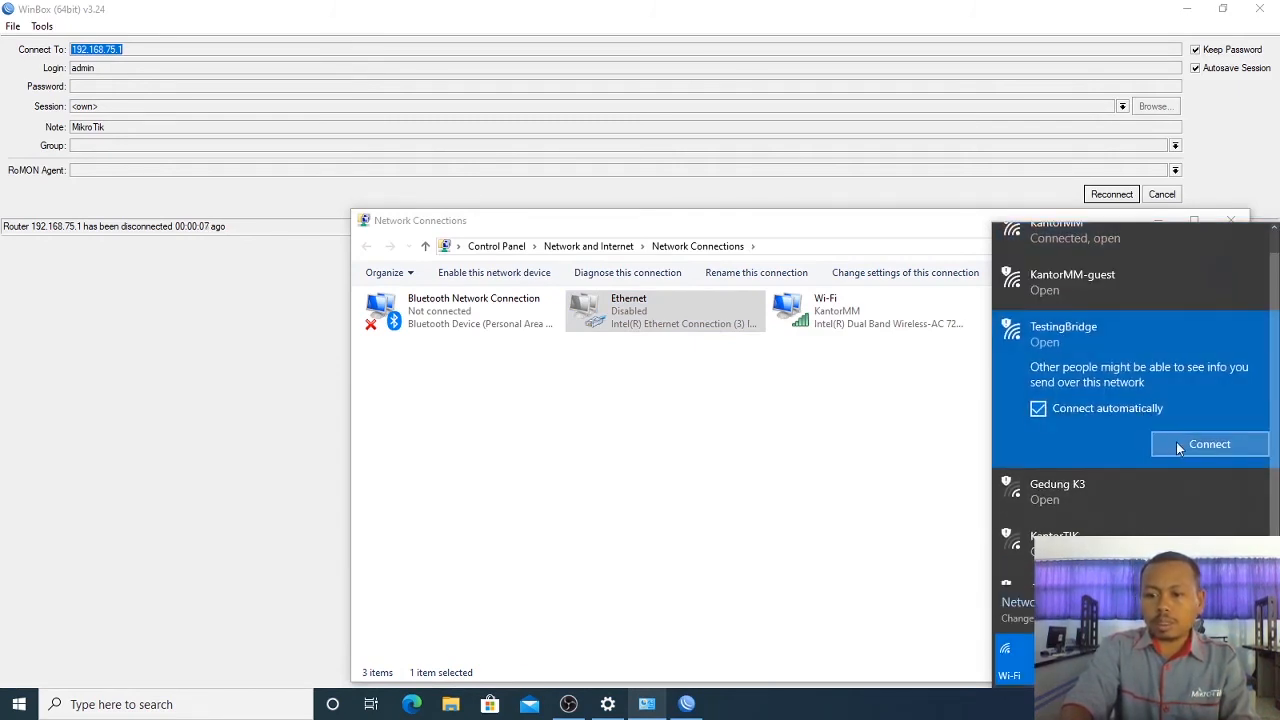
pyautogui.click(1178, 443)
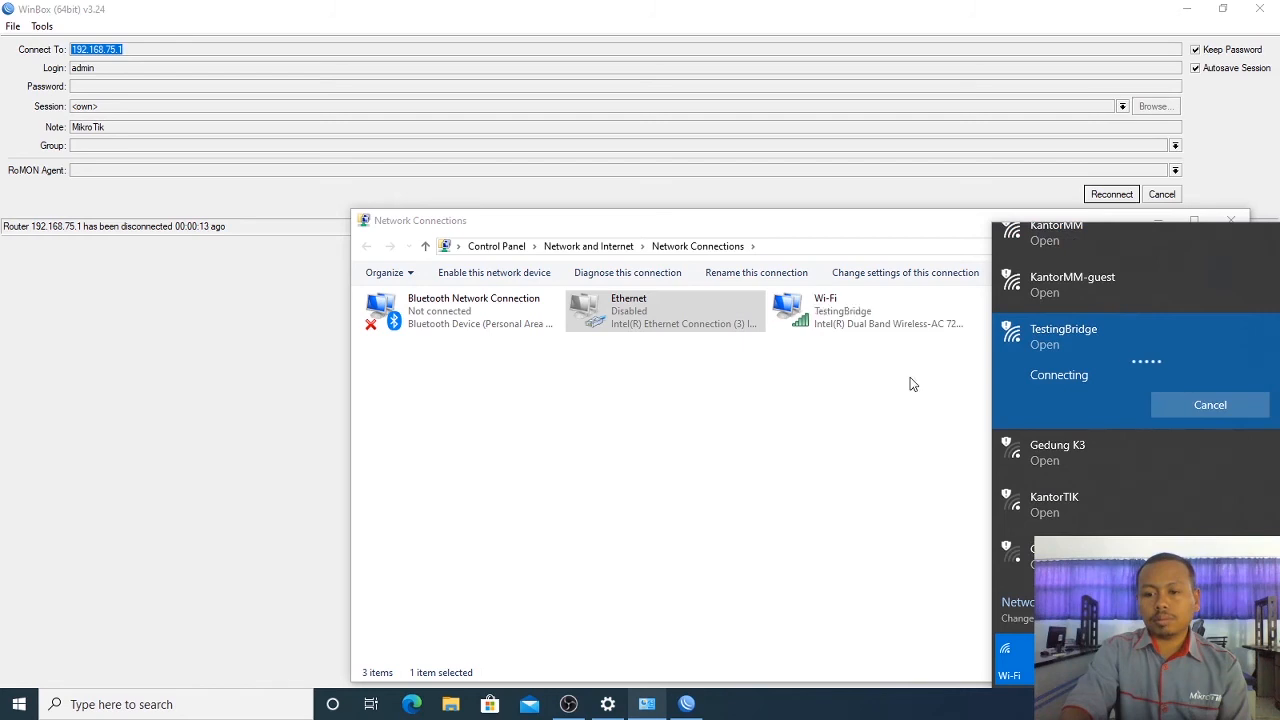
# Step: Check the Wi-Fi details show IPv4 192.168.75.253 with gateway and DHCP server 192.168.75.1
pyautogui.doubleClick(876, 323)
pyautogui.click(553, 371)
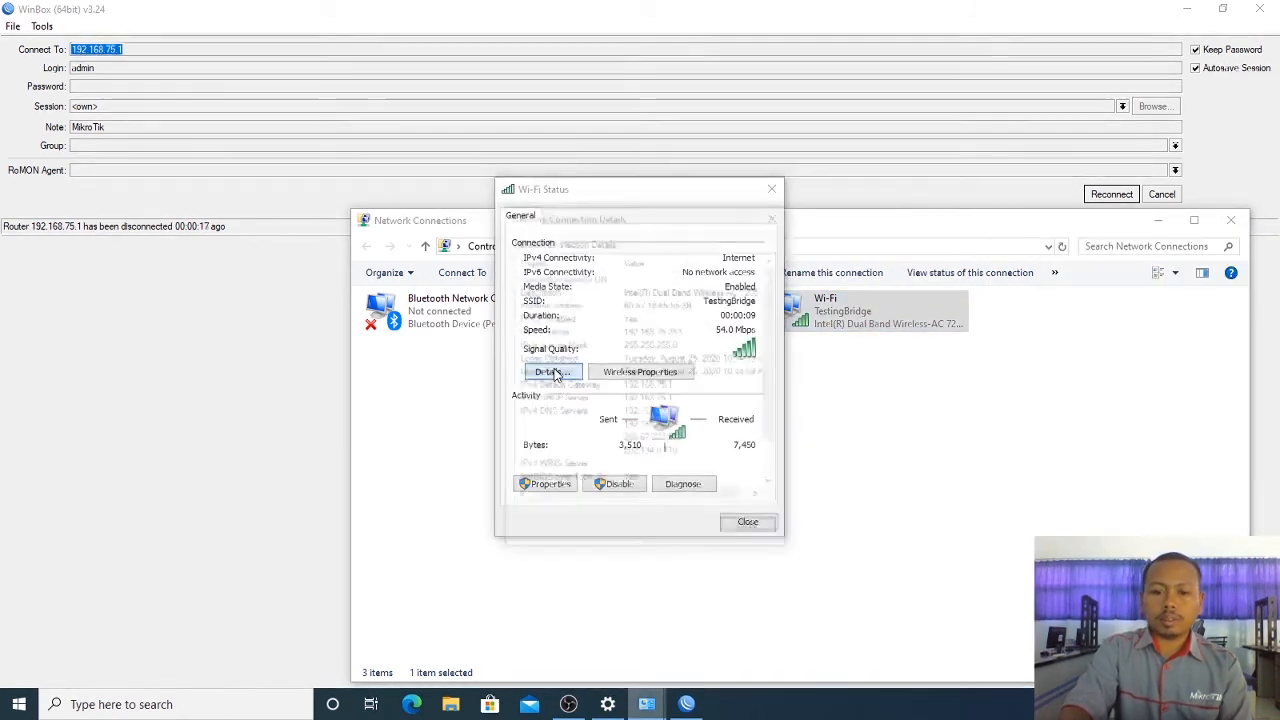
pyautogui.click(674, 333)
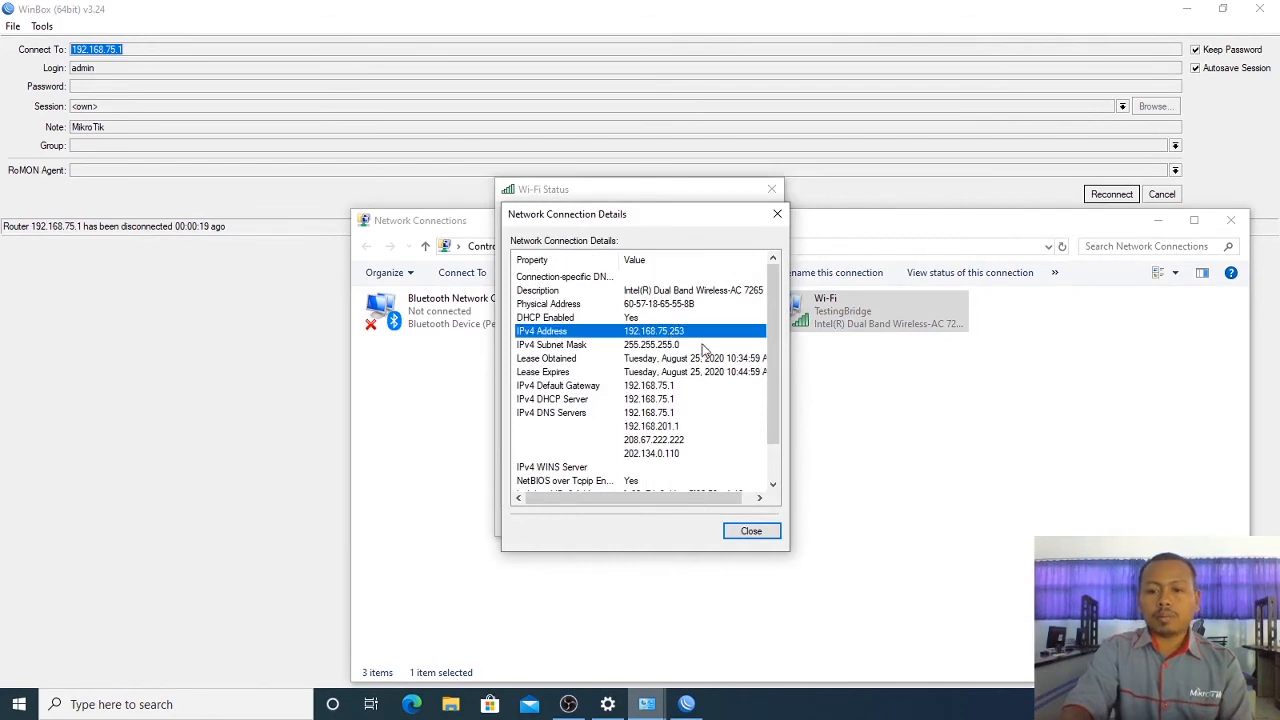
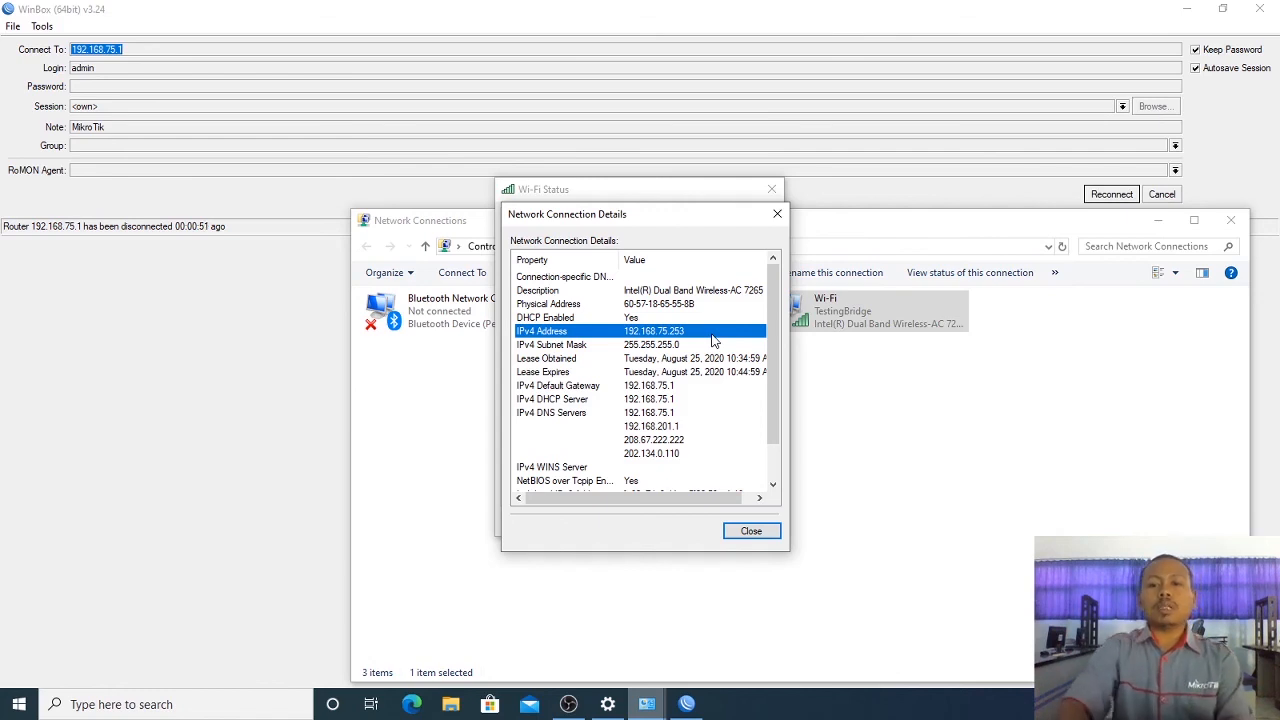
# Step: Close the Wi-Fi details and status windows and reconnect WinBox to the router at 192.168.75.1
pyautogui.click(762, 541)
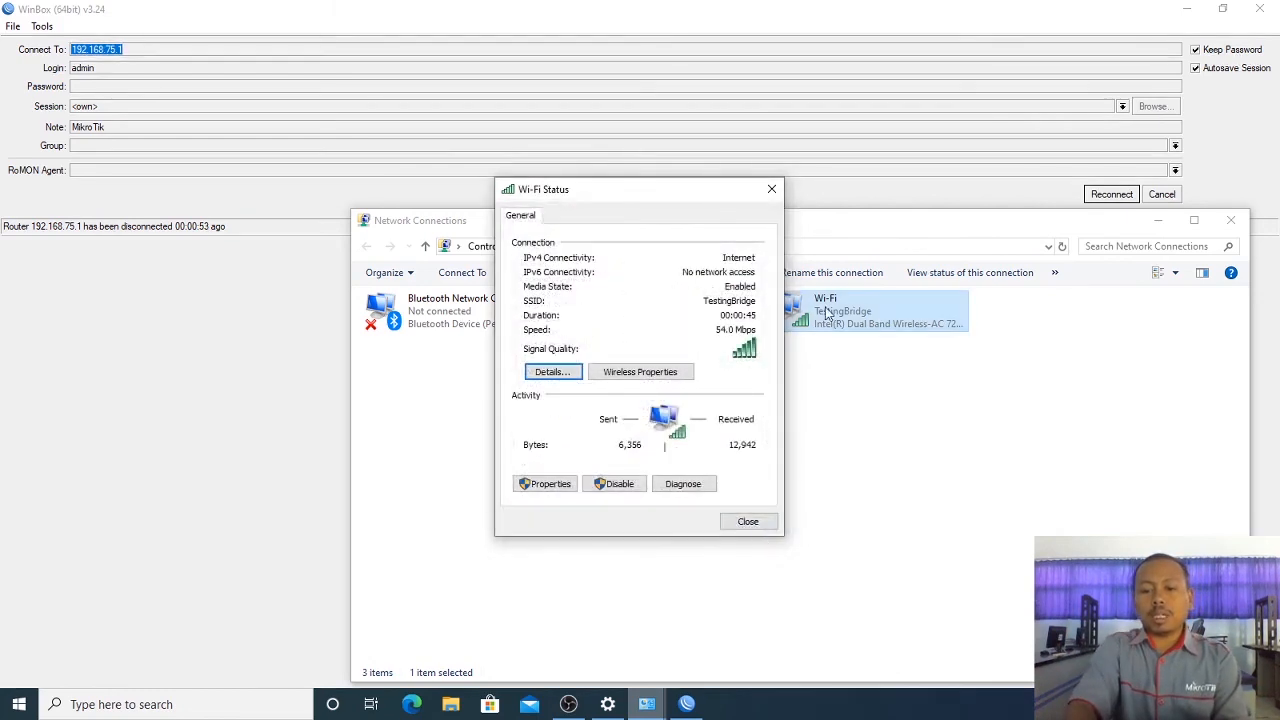
pyautogui.click(772, 189)
pyautogui.click(469, 160)
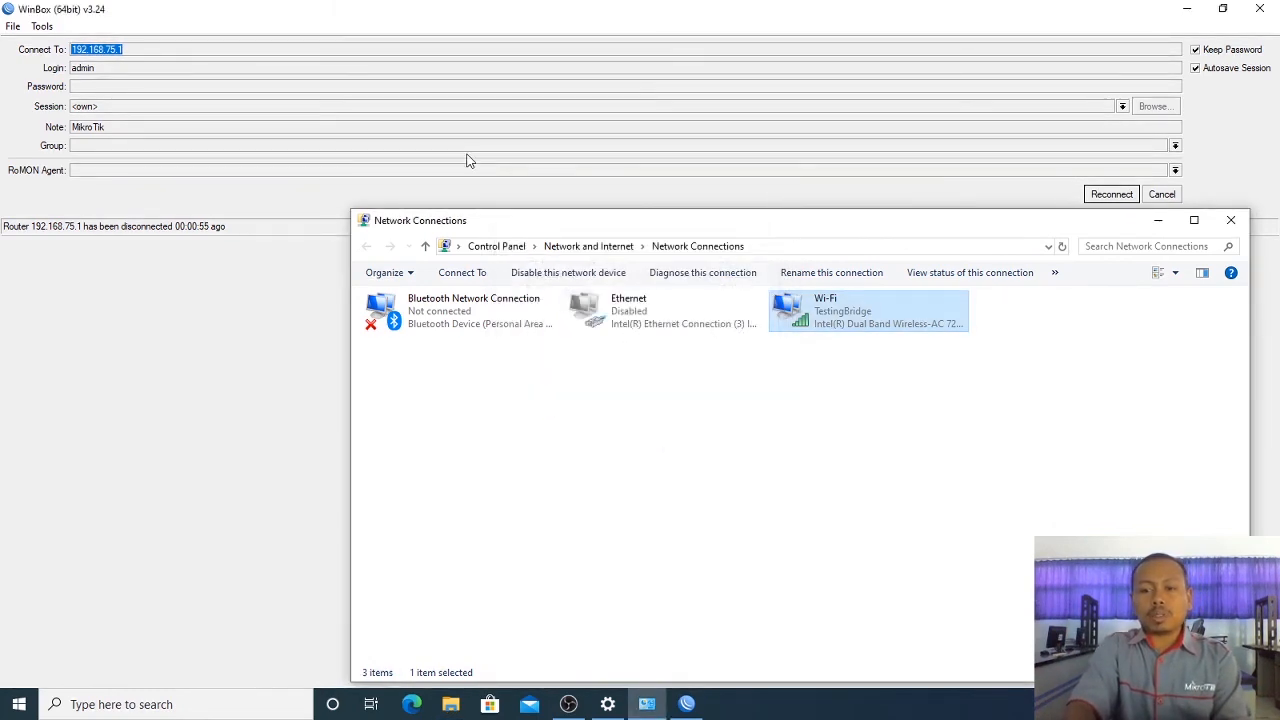
pyautogui.click(1112, 194)
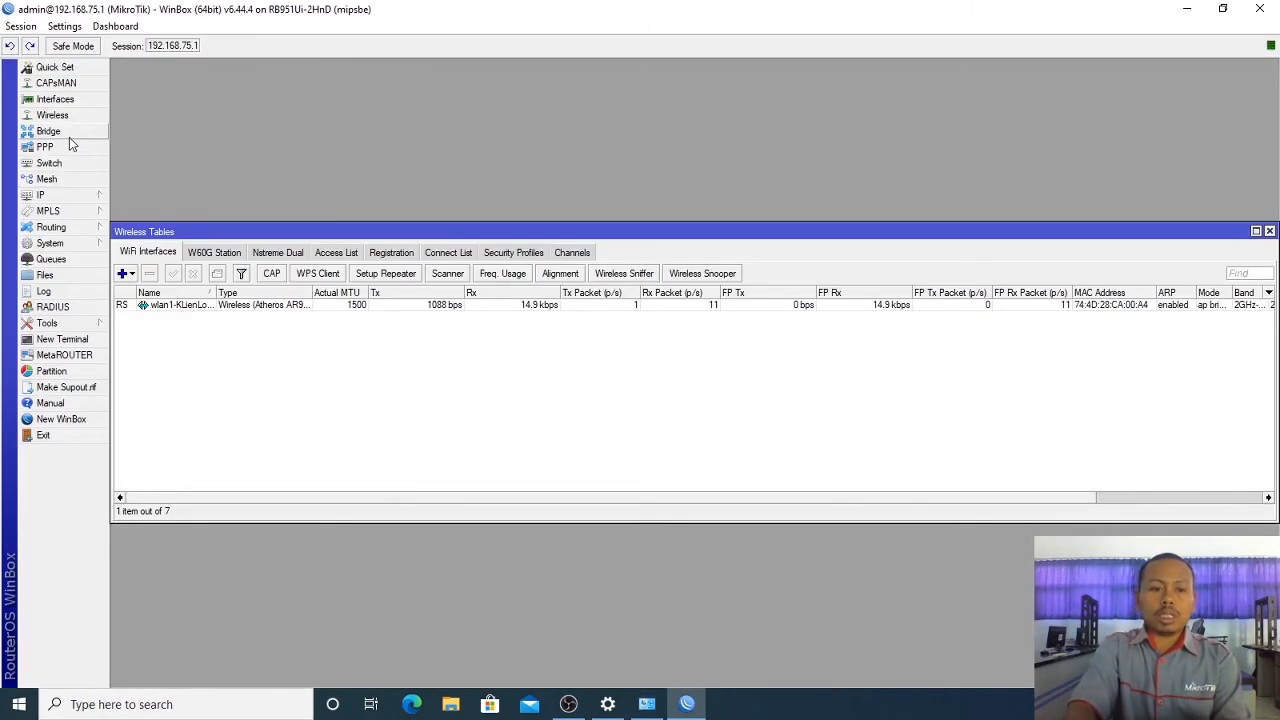
# Step: Check the Bridge Ports: wlan1 is designated and ether3–ether5 are disabled; return to Network Connections
pyautogui.click(66, 134)
pyautogui.click(206, 254)
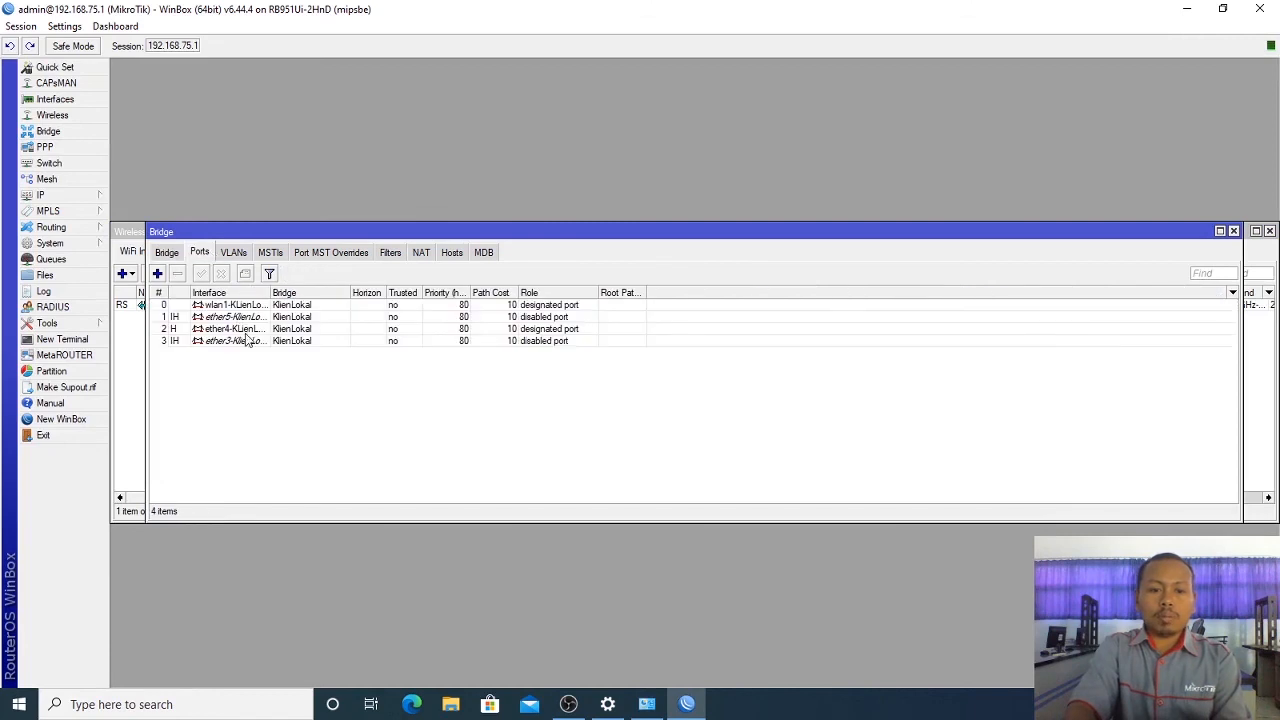
pyautogui.click(229, 318)
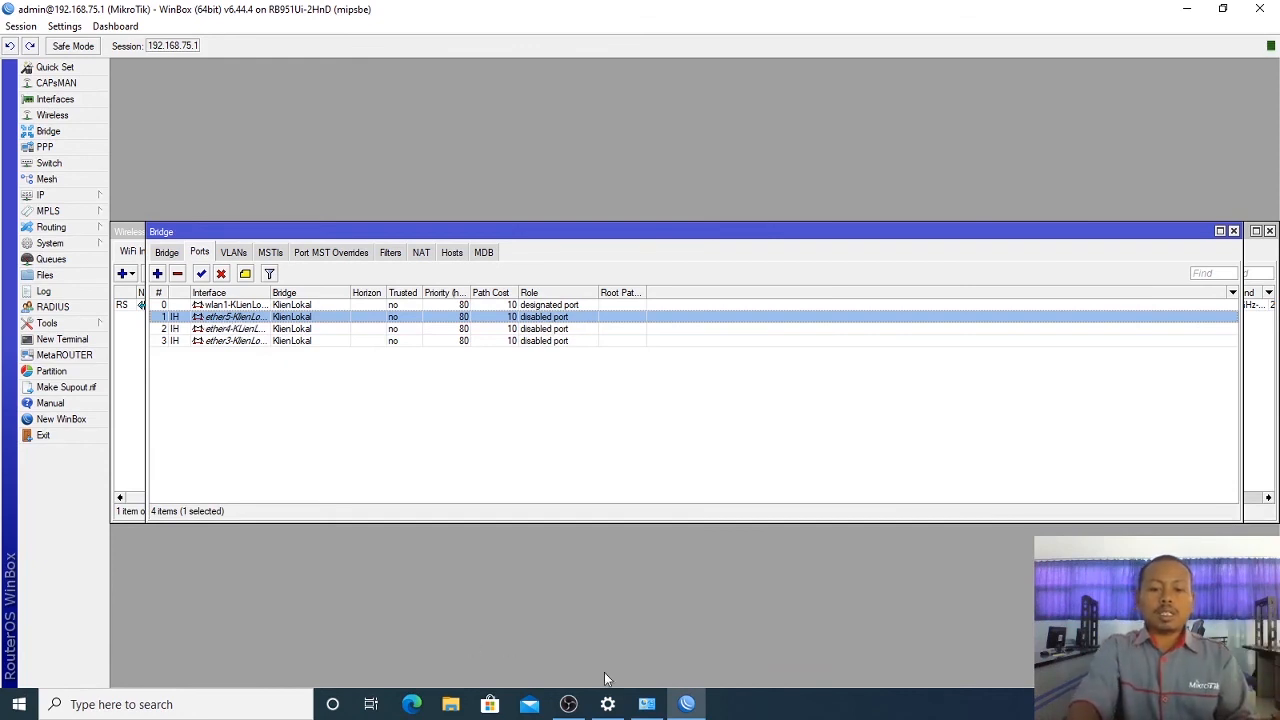
pyautogui.click(647, 704)
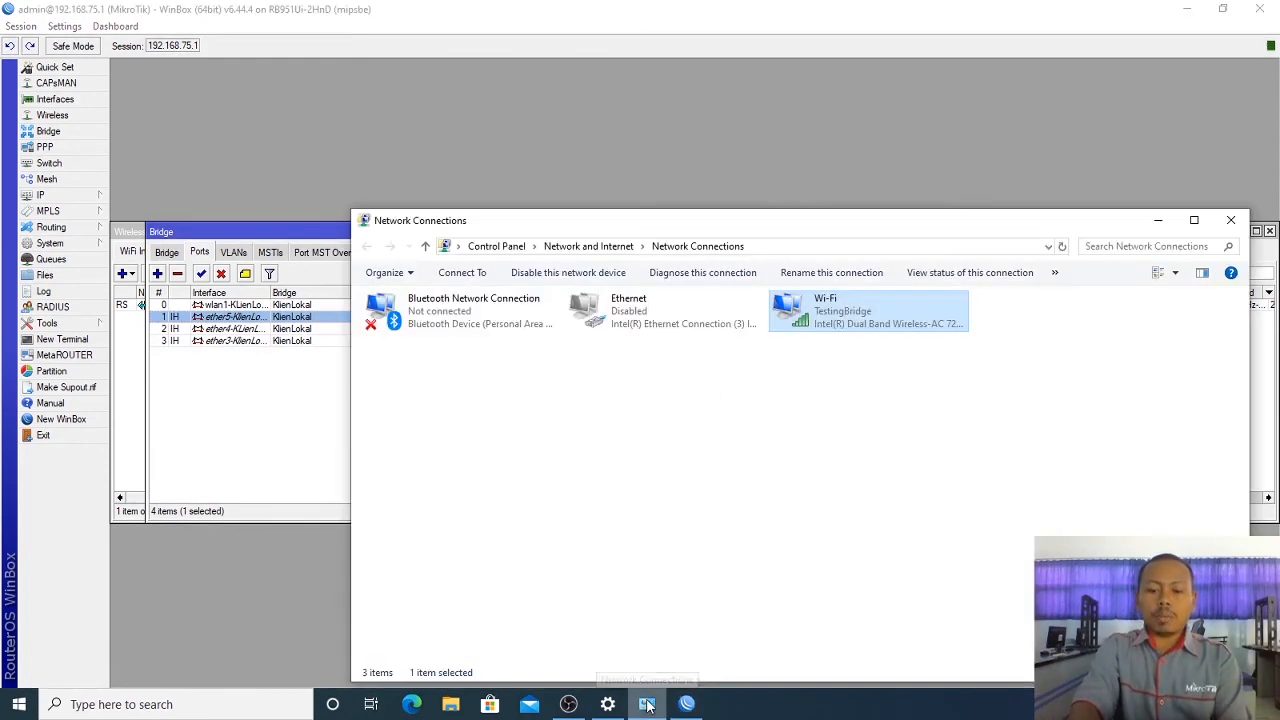
# Step: Disable the Wi-Fi adapter and enable the Ethernet adapter
pyautogui.rightClick(799, 318)
pyautogui.click(810, 327)
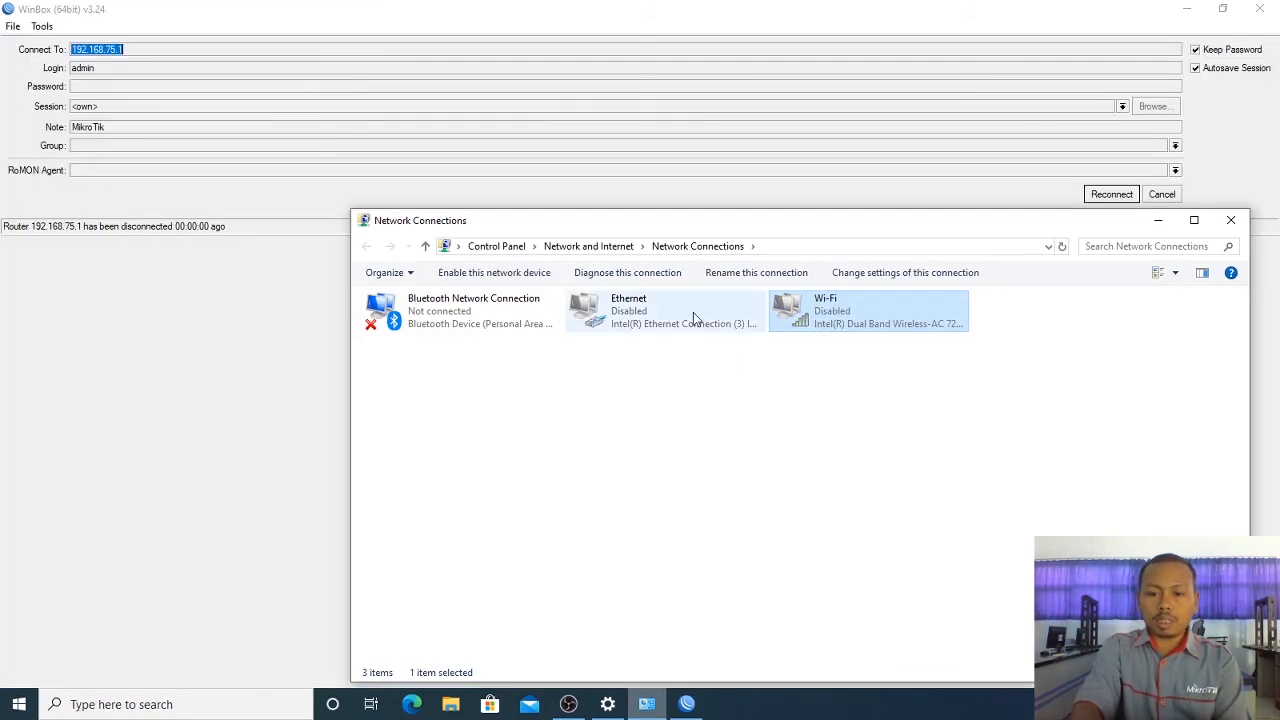
pyautogui.click(693, 314)
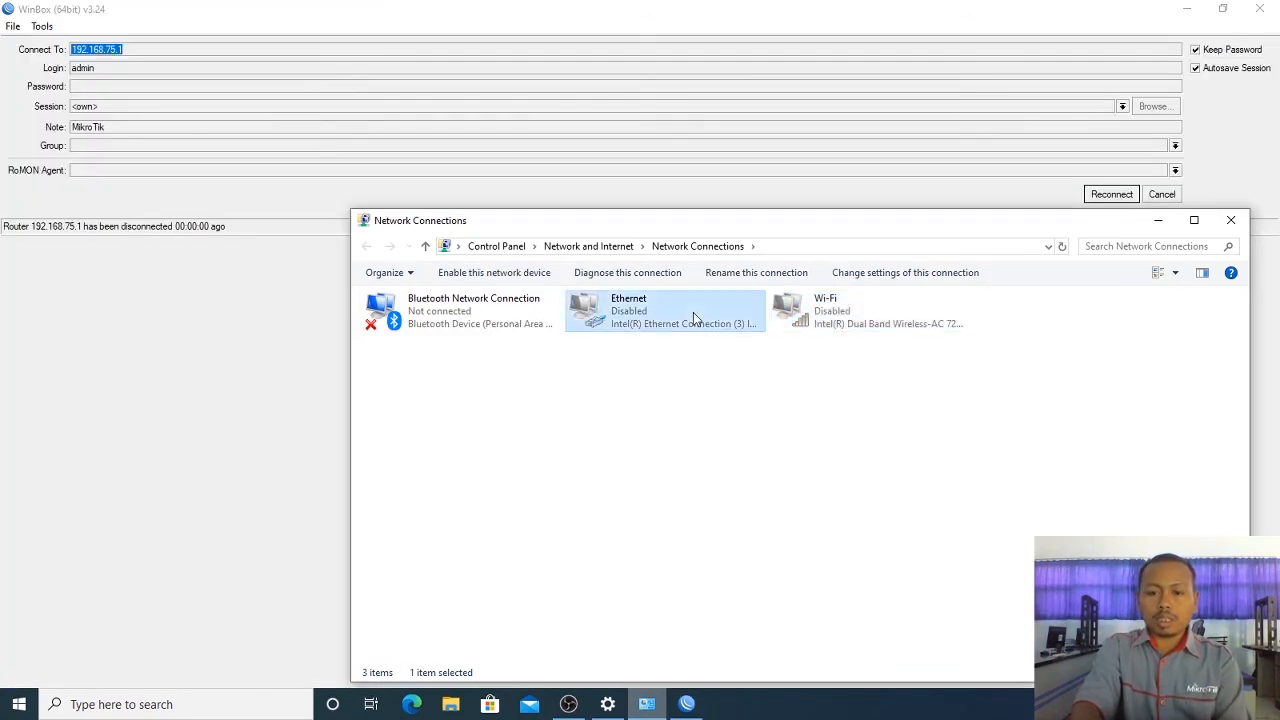
pyautogui.rightClick(693, 314)
pyautogui.click(707, 327)
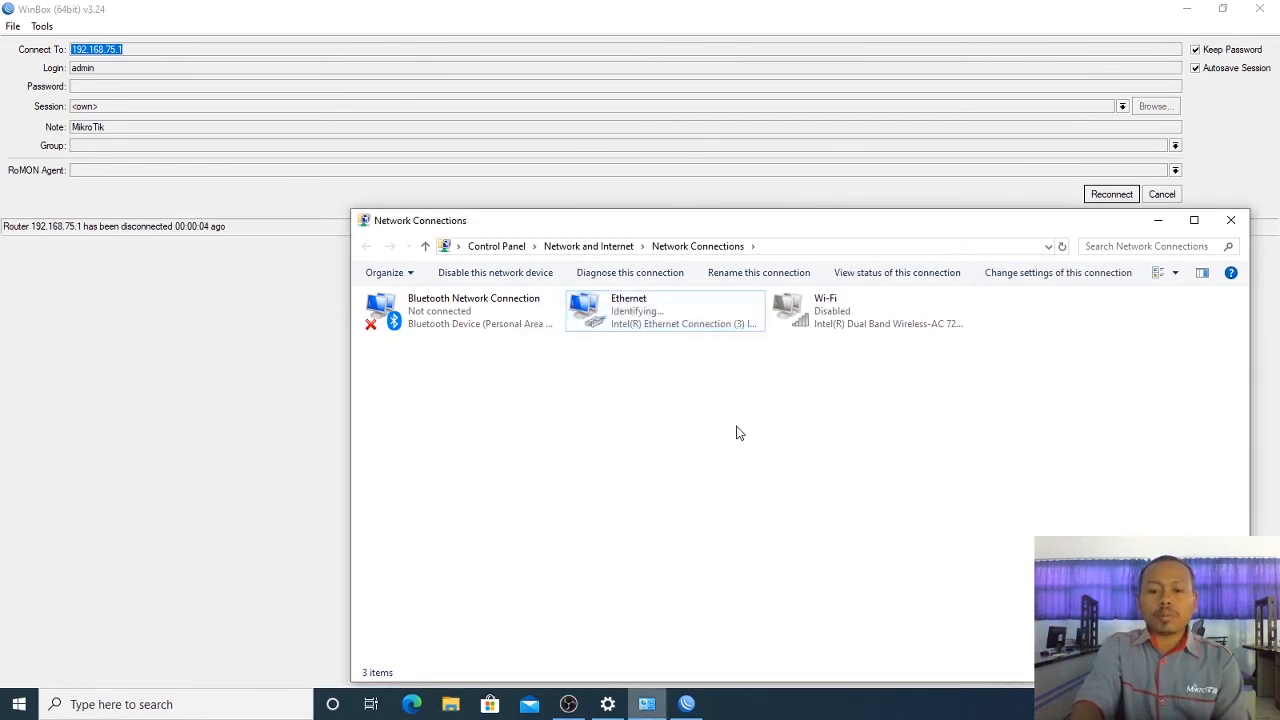
# Step: Check the Ethernet status, then close it and the Network Connections window
pyautogui.click(688, 325)
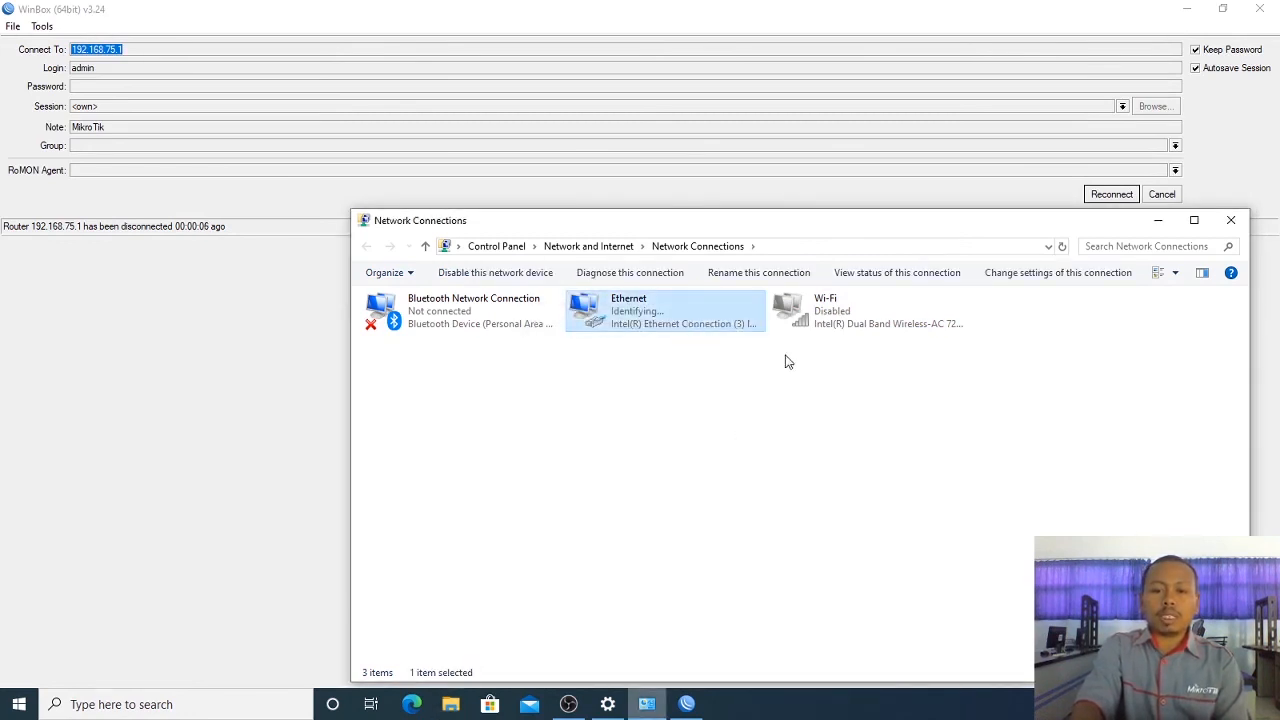
pyautogui.rightClick(643, 313)
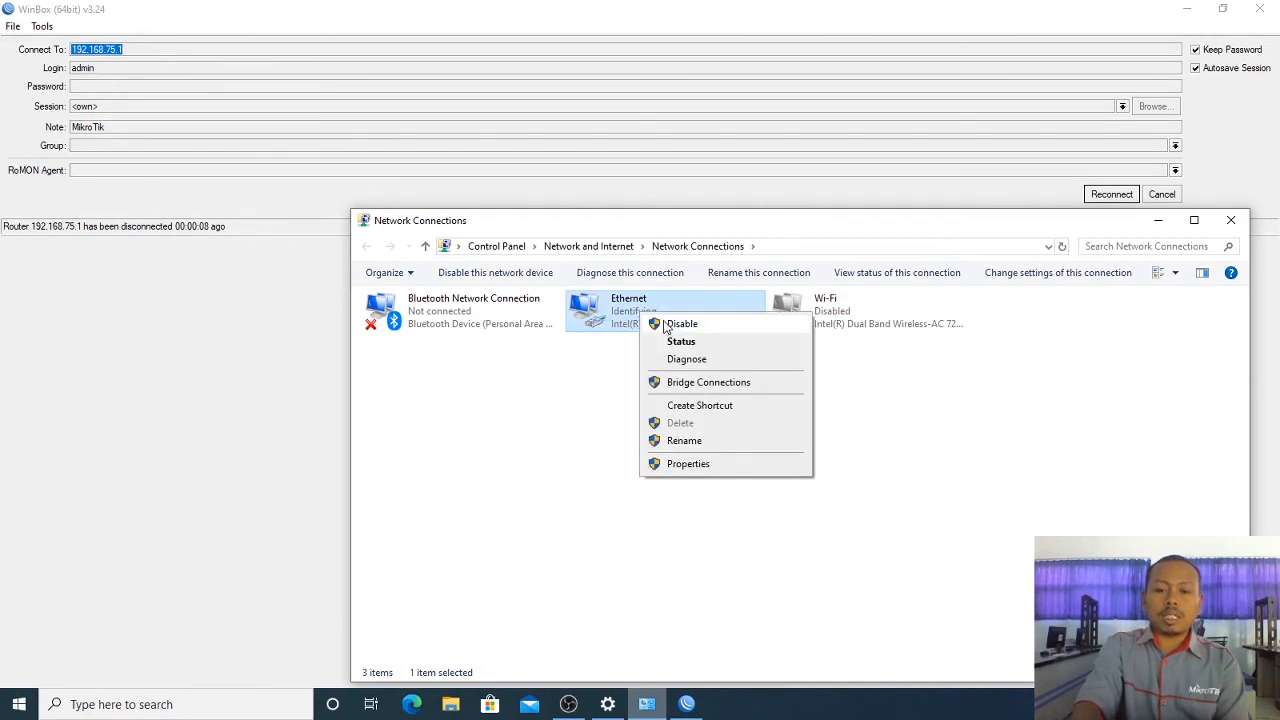
pyautogui.click(672, 341)
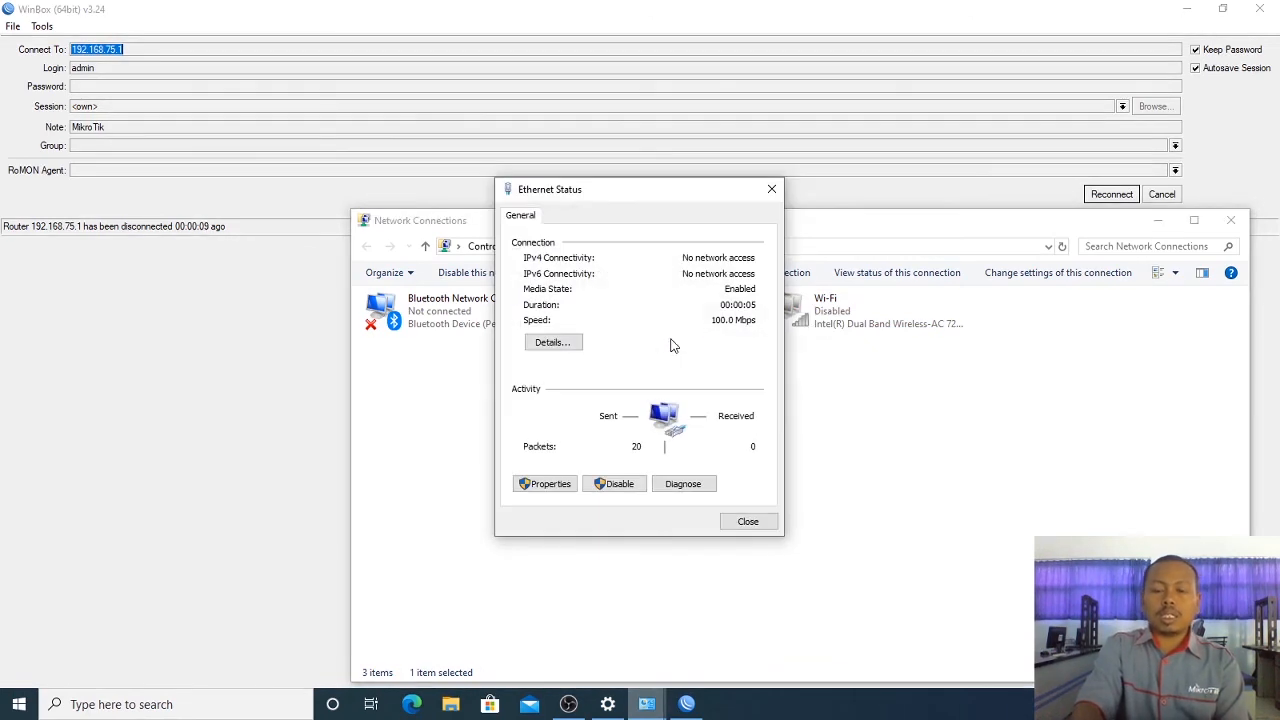
pyautogui.click(771, 189)
pyautogui.click(1231, 220)
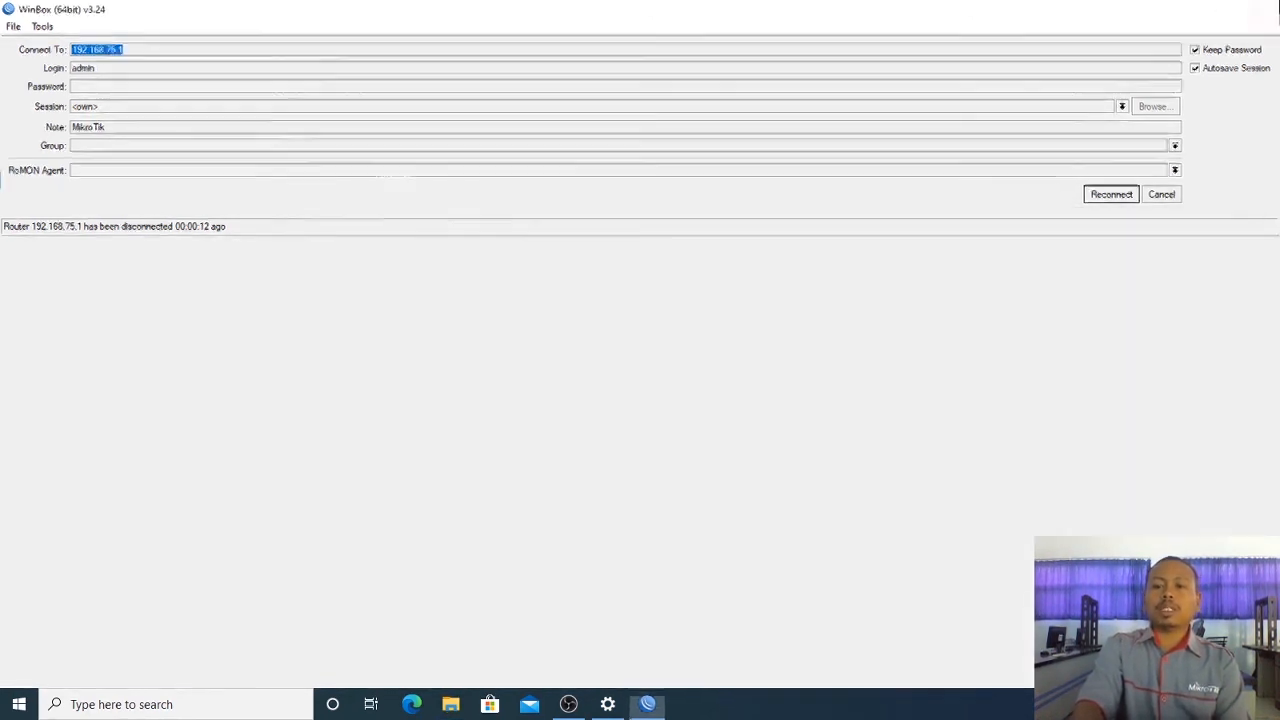
# Step: Close the network status page, launch Chrome and load google.com
pyautogui.hotkey('alt', 'Tab')
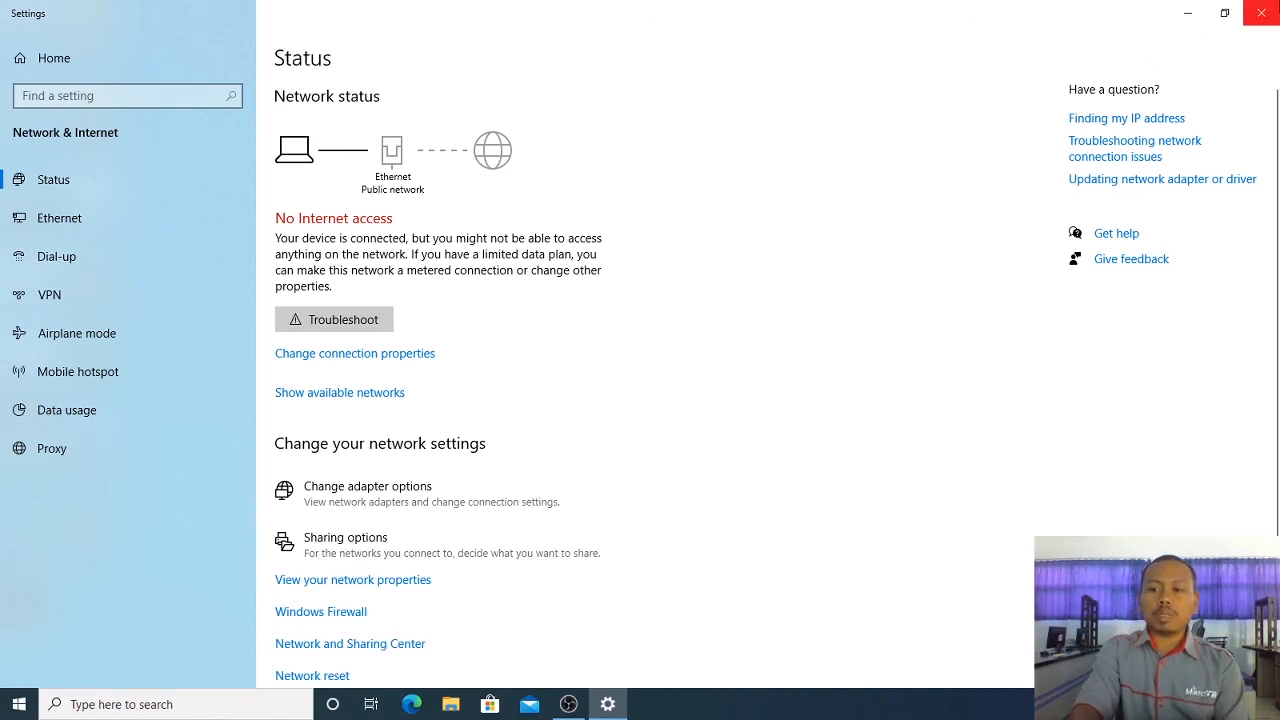
pyautogui.click(1261, 13)
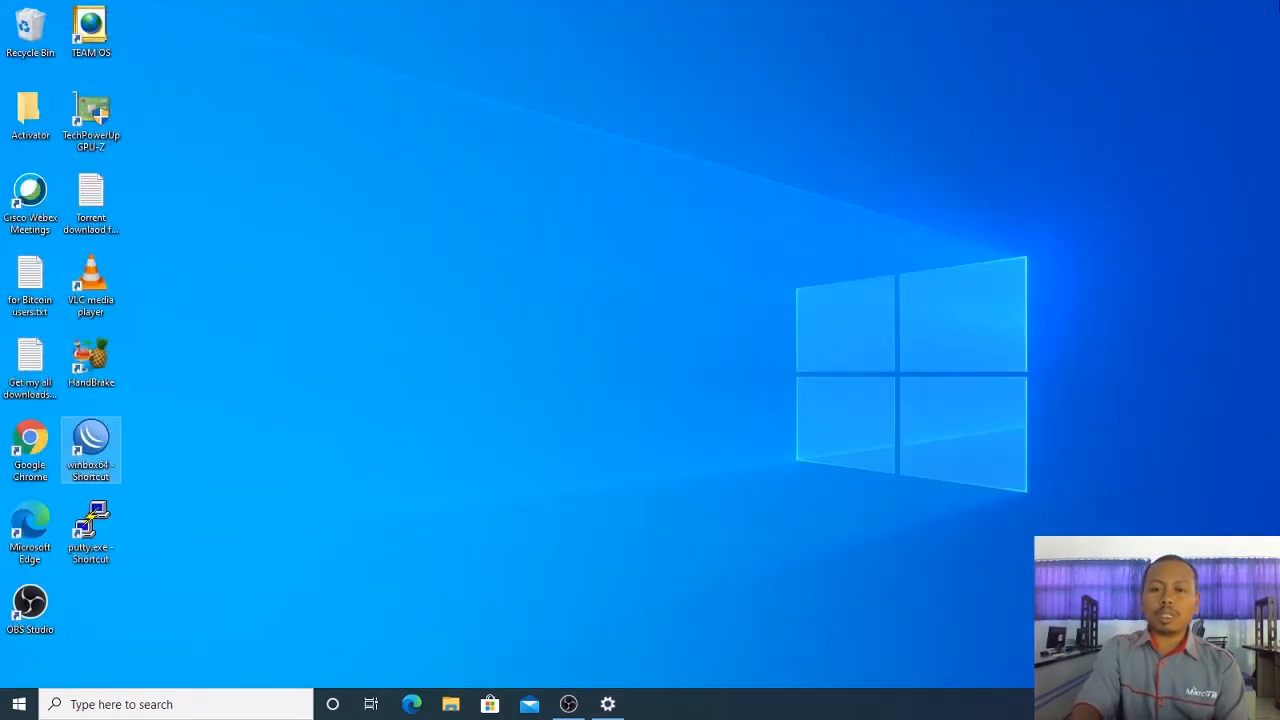
pyautogui.doubleClick(31, 443)
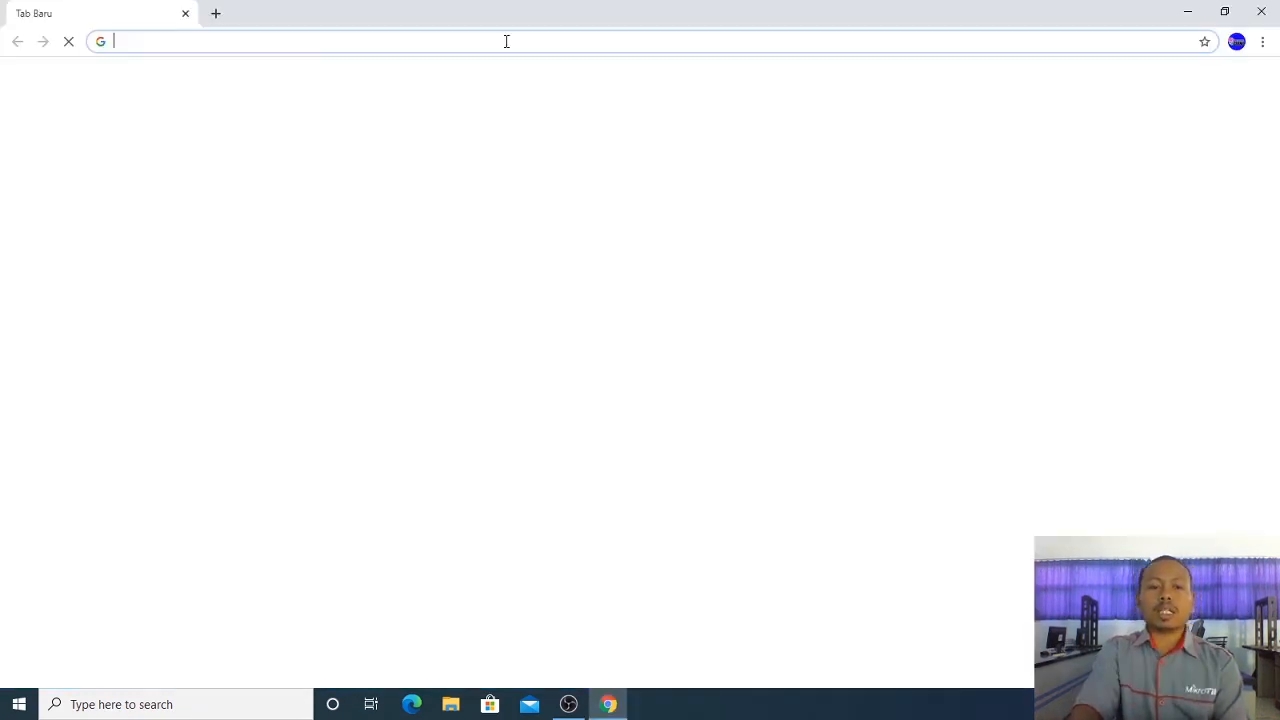
pyautogui.write('goo')
pyautogui.press('Return')
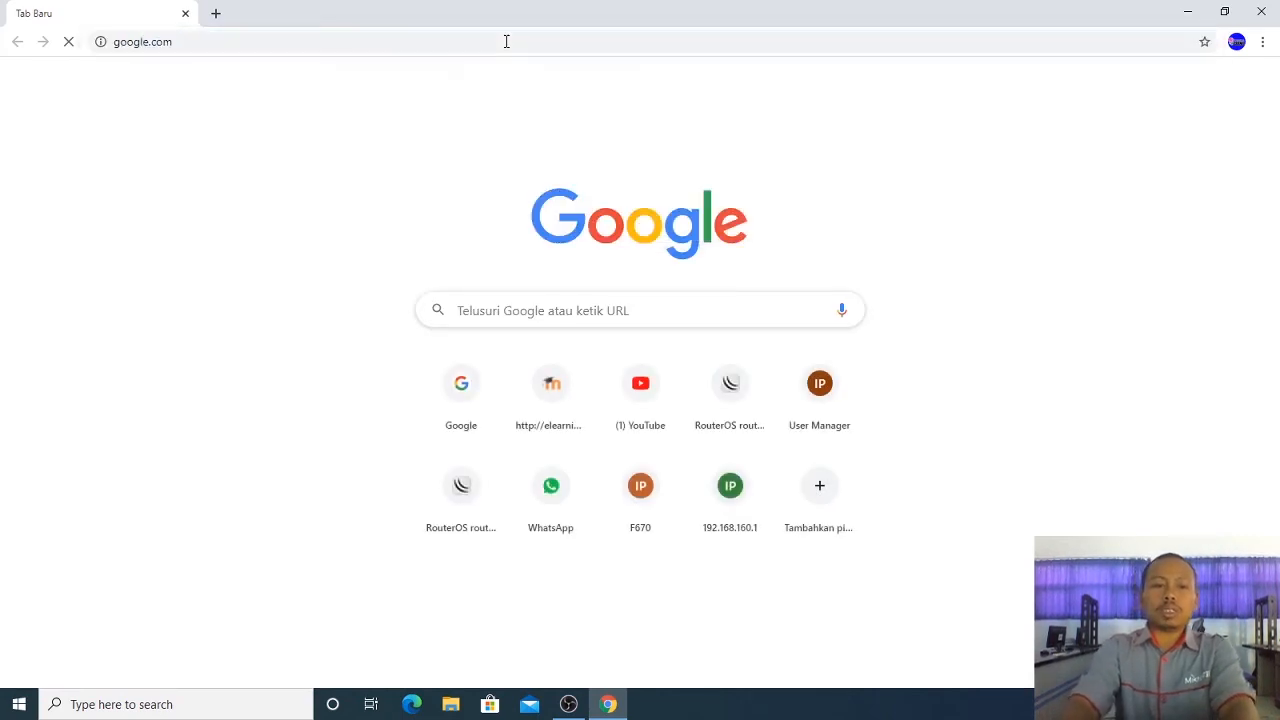
# Step: Reload google.com until the Google homepage appears, then minimize Chrome
pyautogui.click(411, 45)
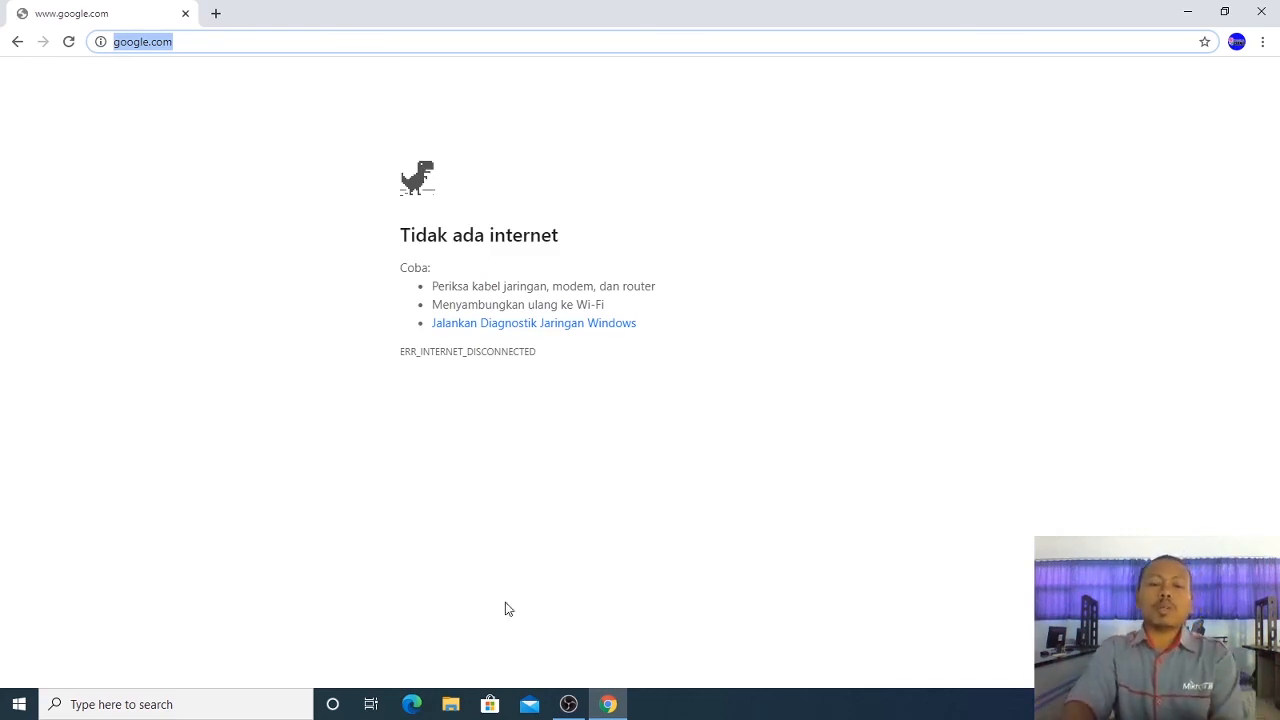
pyautogui.click(70, 44)
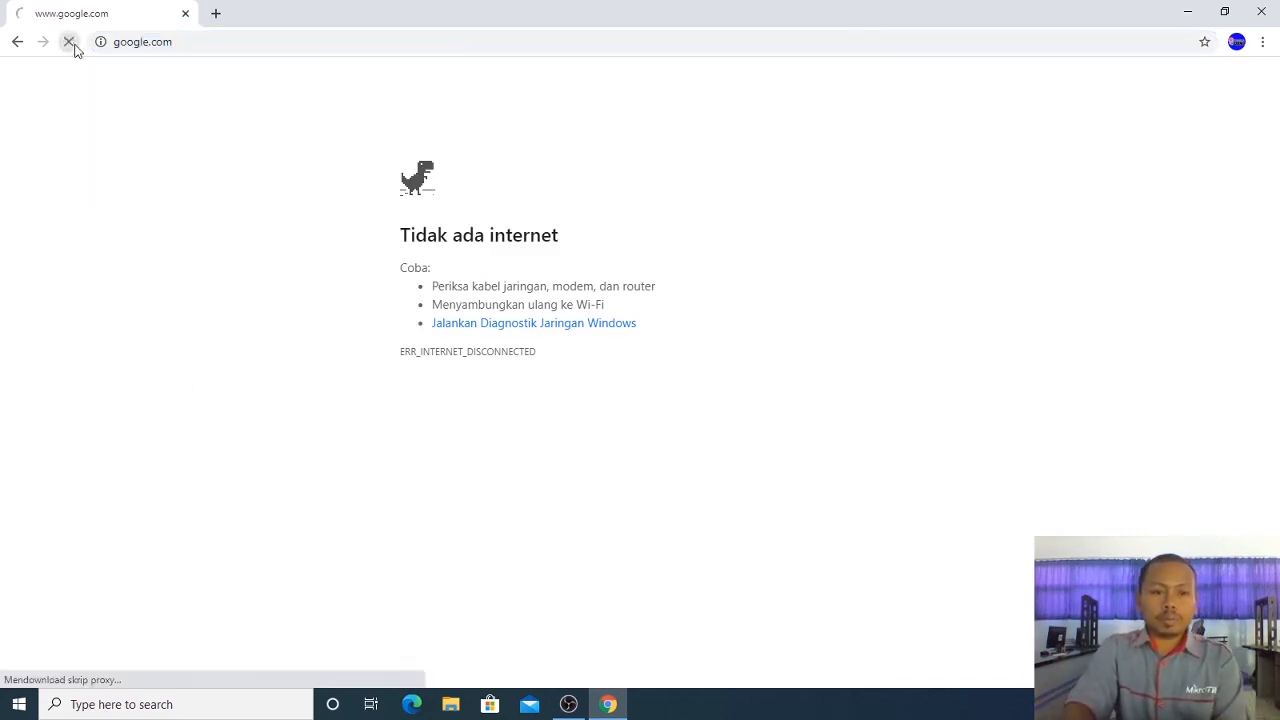
pyautogui.click(71, 44)
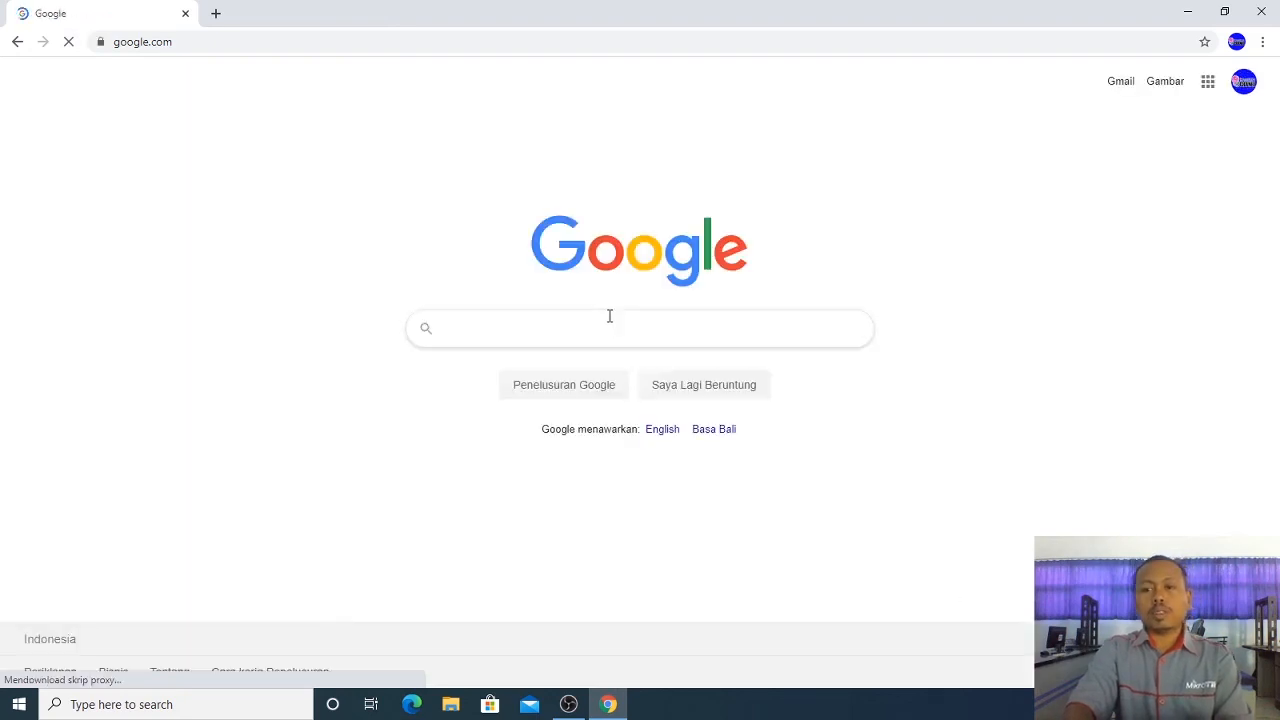
pyautogui.click(1200, 10)
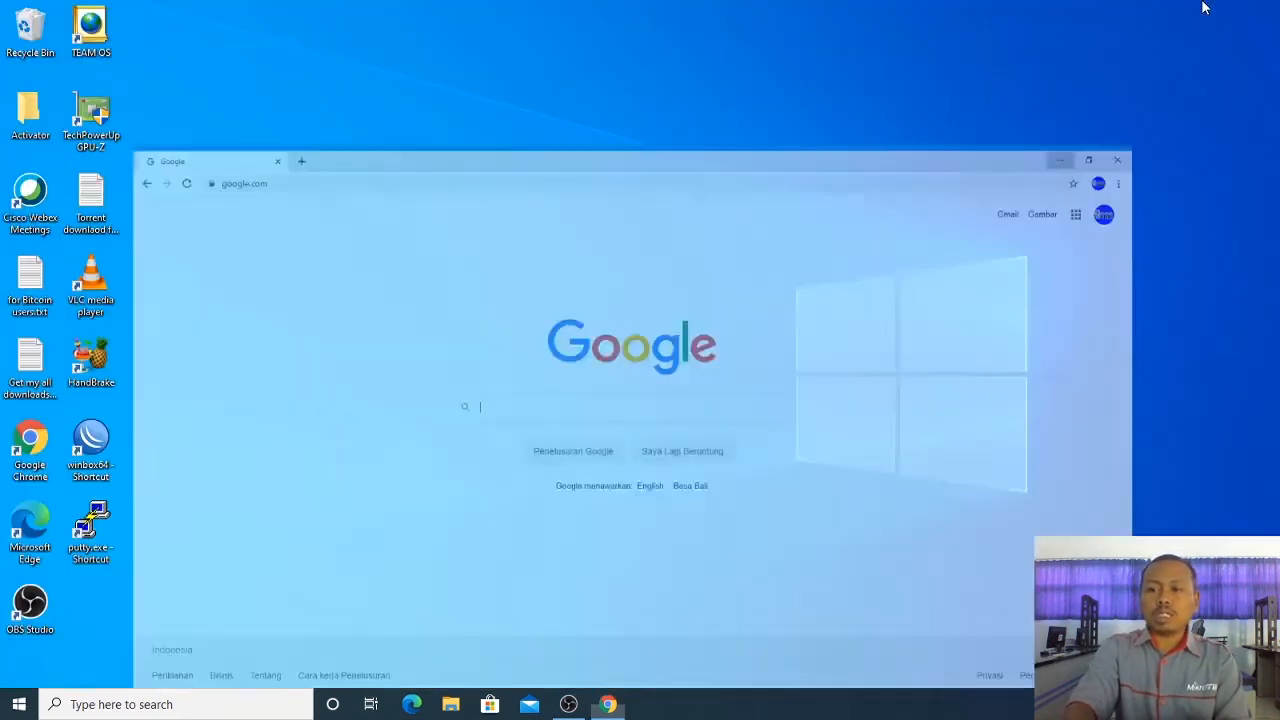
# Step: Log into the router in WinBox and check ether1-internet's DHCP client lease (192.168.201.x)
pyautogui.doubleClick(90, 443)
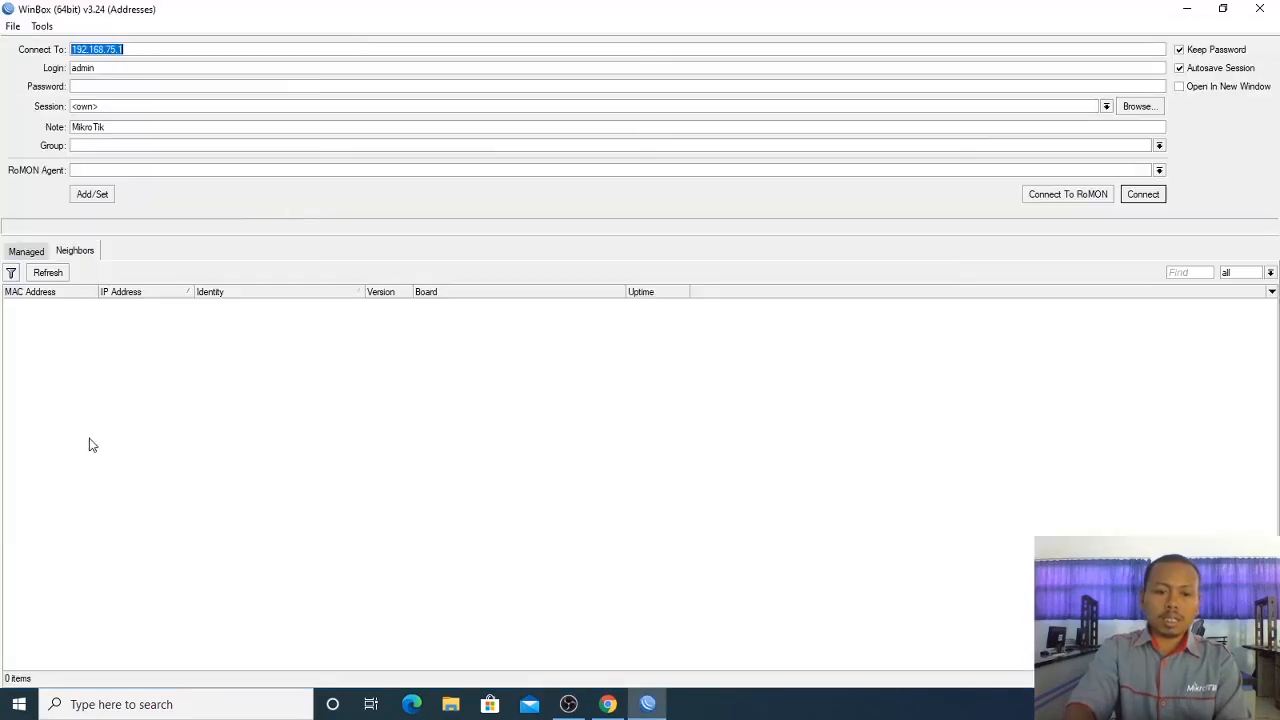
pyautogui.click(1145, 195)
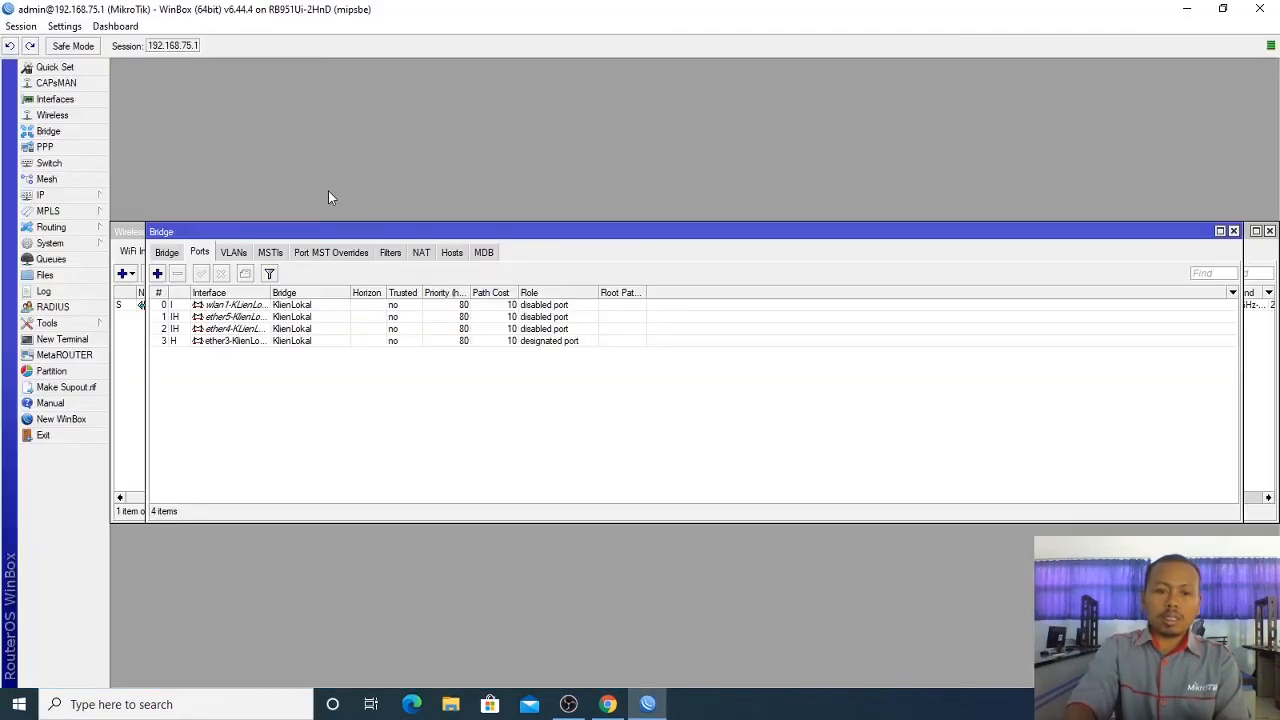
pyautogui.click(64, 198)
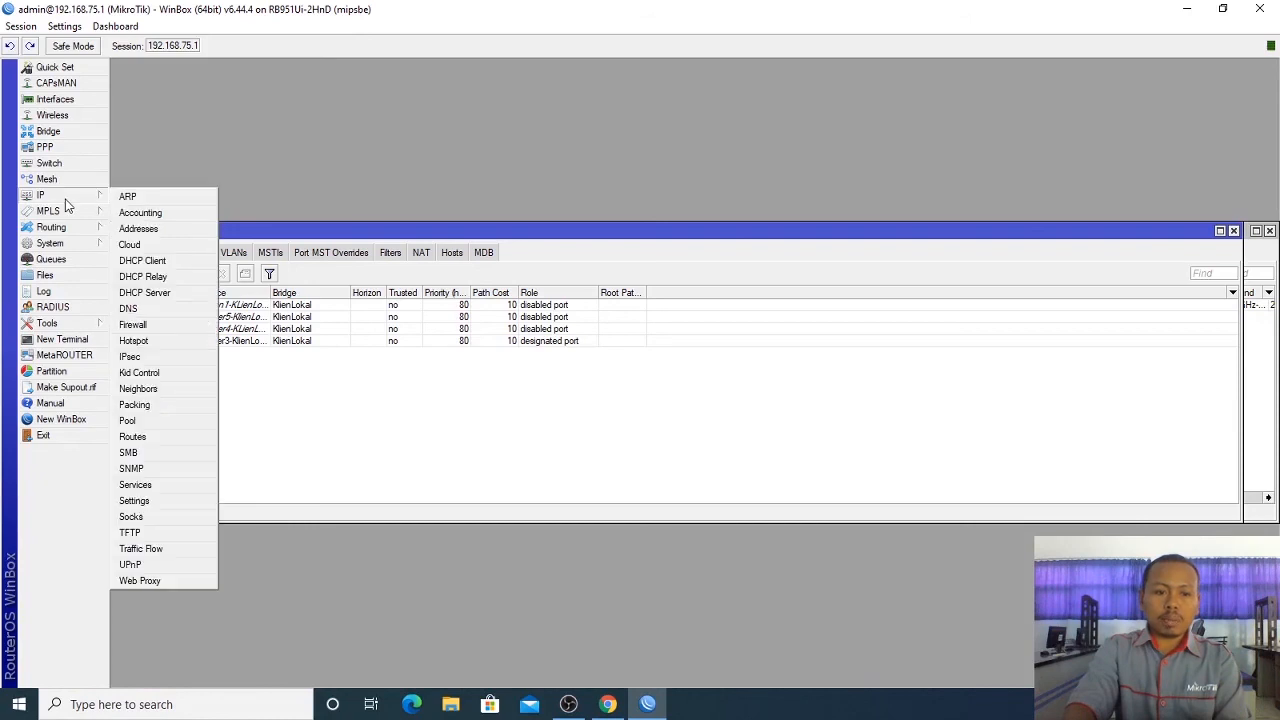
pyautogui.click(172, 260)
pyautogui.click(705, 305)
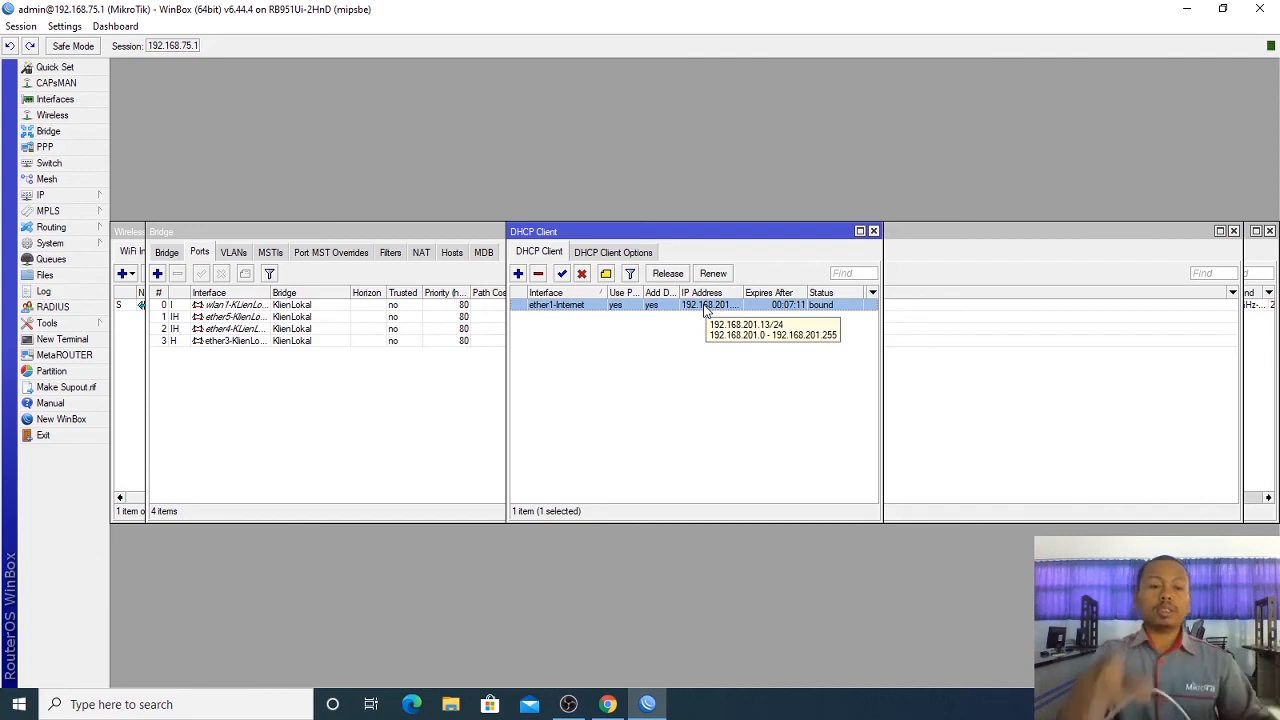
# Step: Inspect the masquerade rule in Firewall NAT without changing it
pyautogui.click(74, 196)
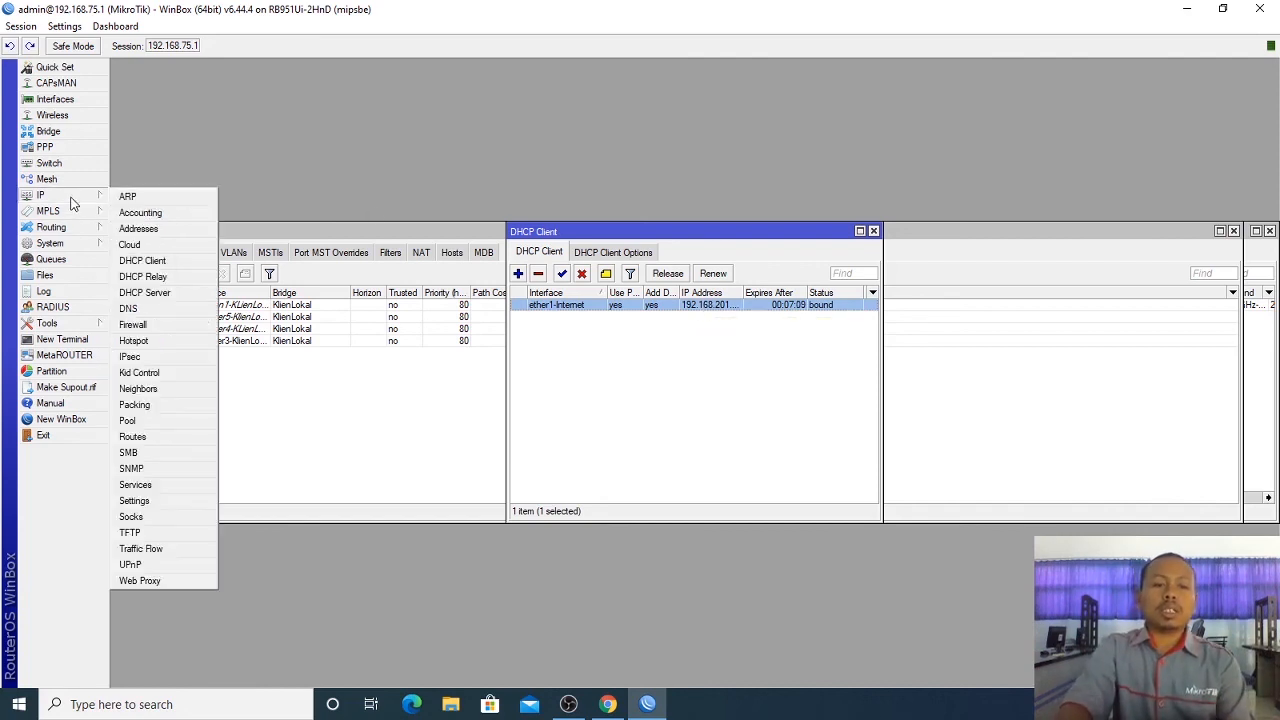
pyautogui.click(165, 324)
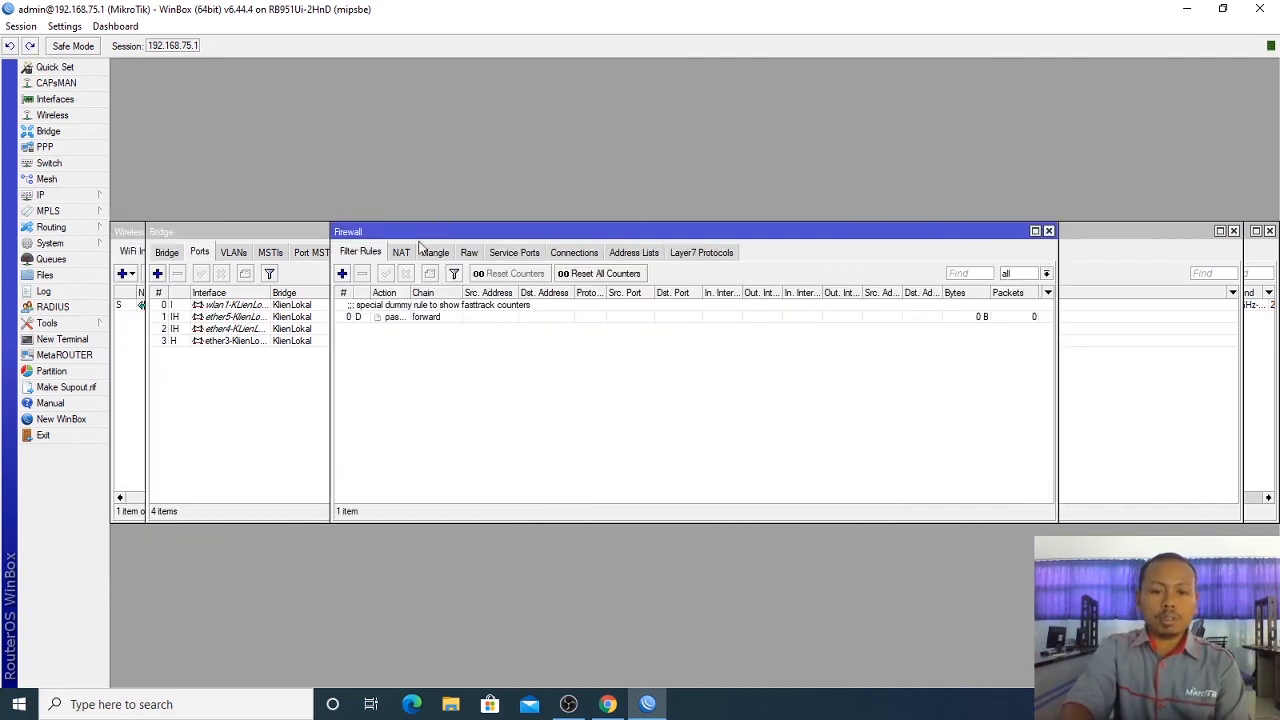
pyautogui.click(401, 252)
pyautogui.click(412, 306)
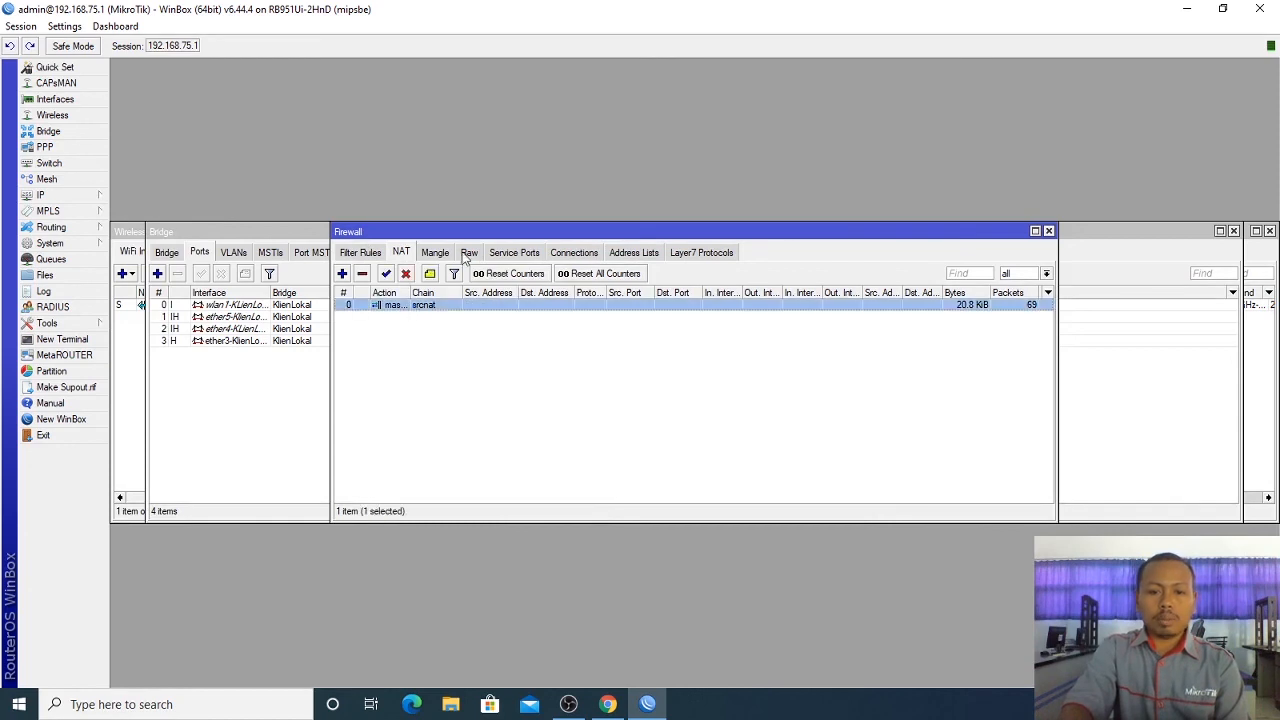
pyautogui.doubleClick(460, 308)
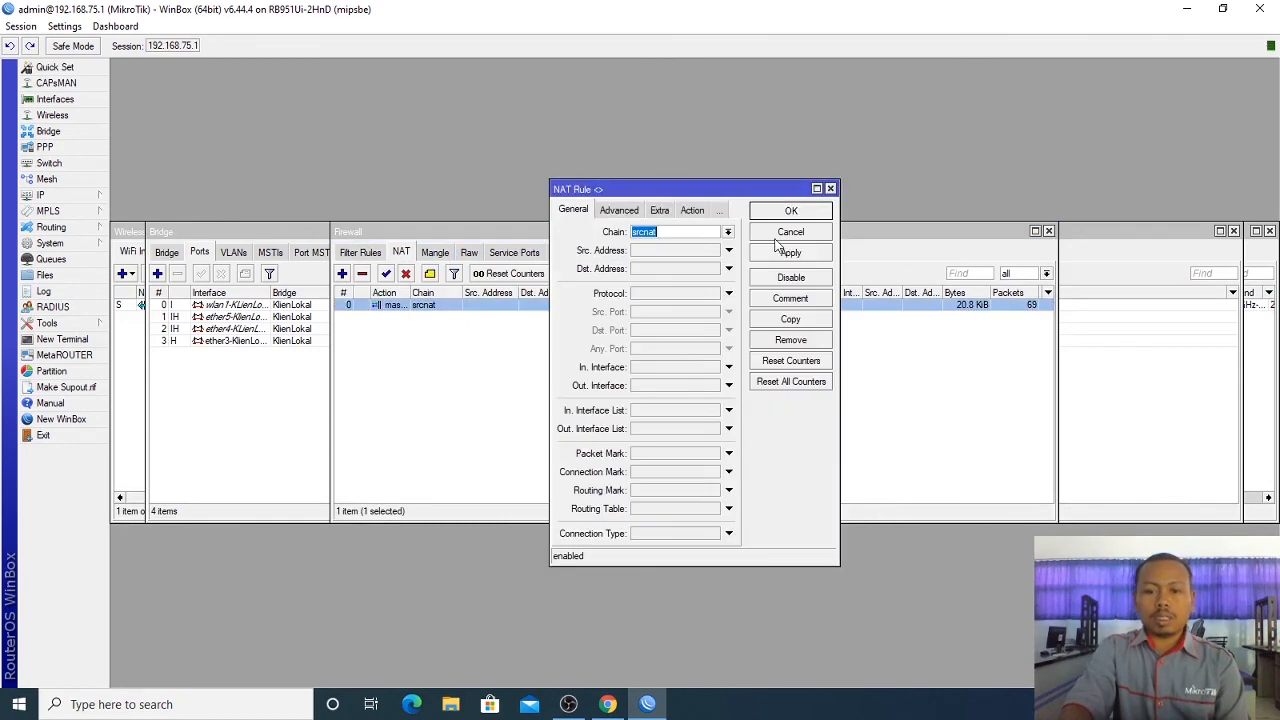
pyautogui.click(818, 212)
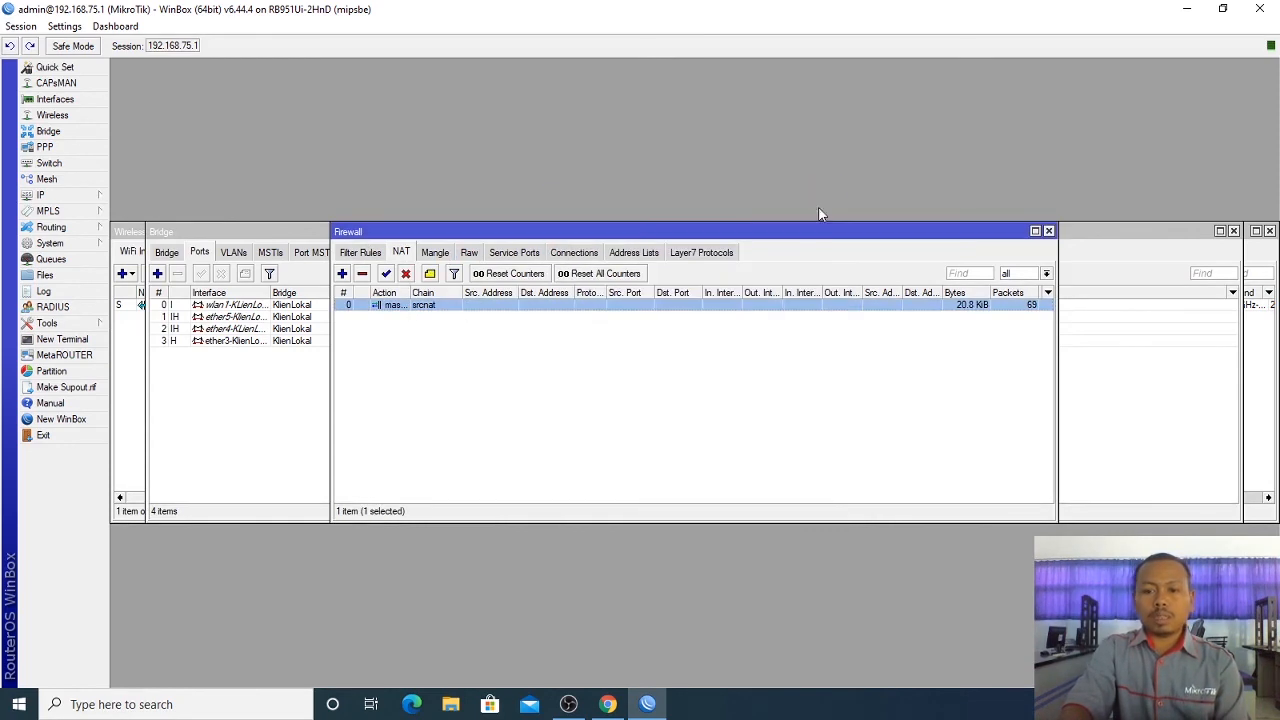
# Step: Review the DNS settings, then close all windows except the DHCP Client list
pyautogui.click(78, 194)
pyautogui.click(130, 309)
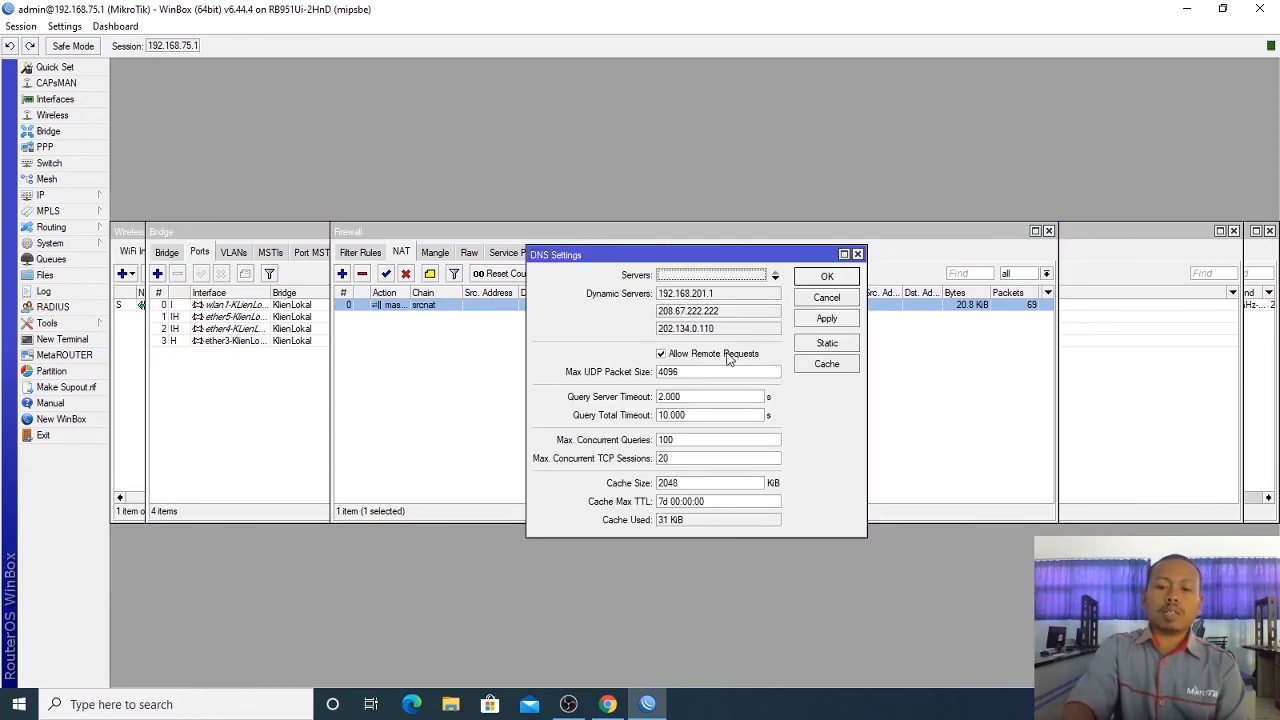
pyautogui.click(858, 254)
pyautogui.click(1048, 231)
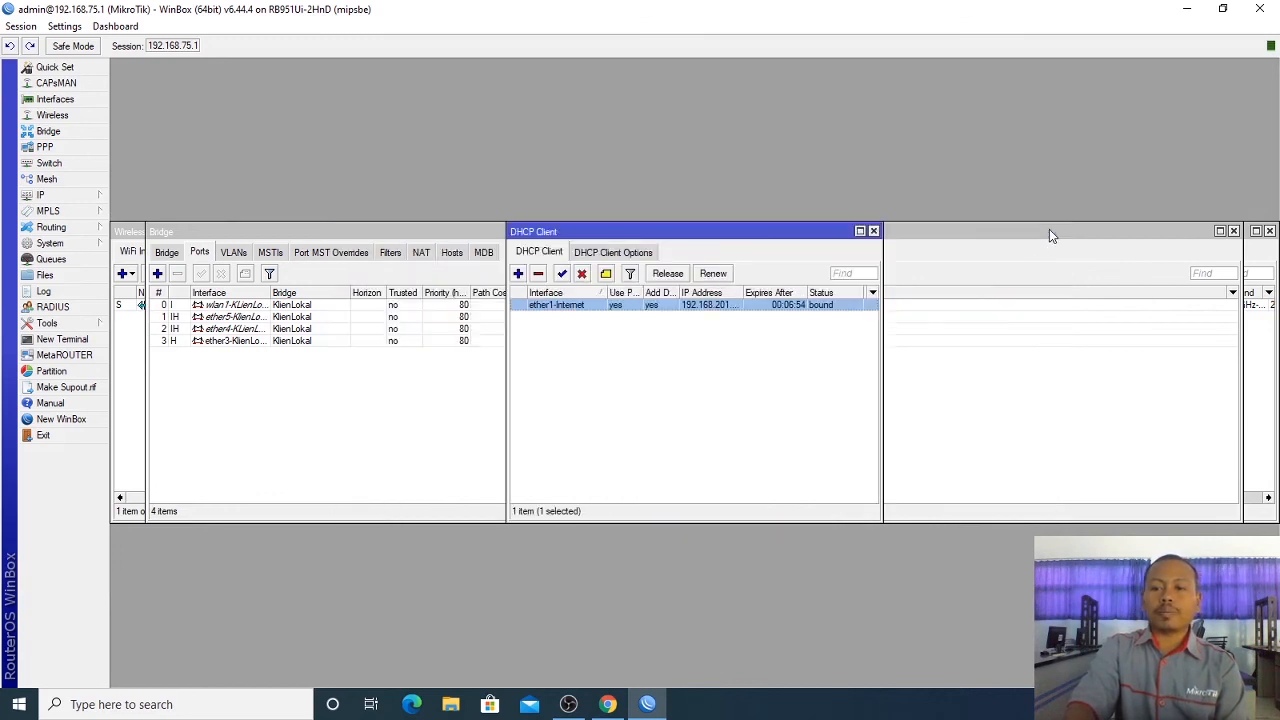
pyautogui.click(1236, 233)
pyautogui.click(1234, 231)
pyautogui.click(1236, 231)
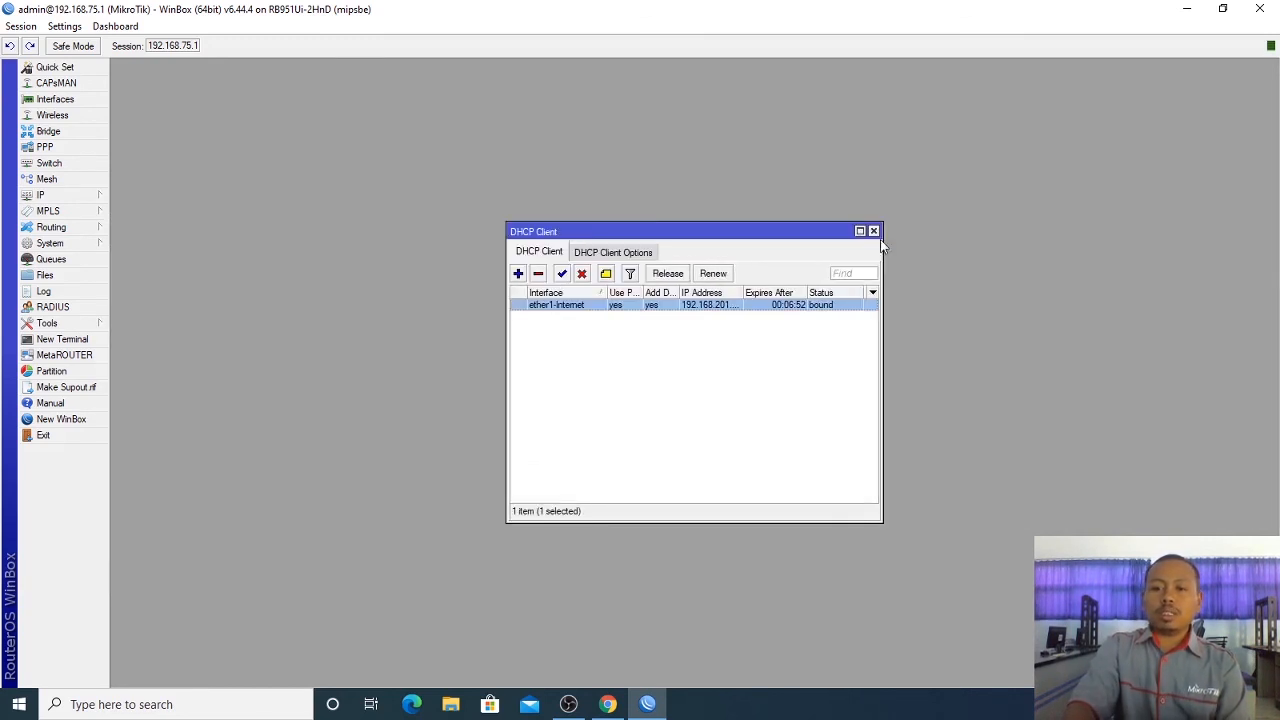
# Step: Close the DHCP Client window, exit WinBox and bring OBS Studio forward
pyautogui.click(873, 232)
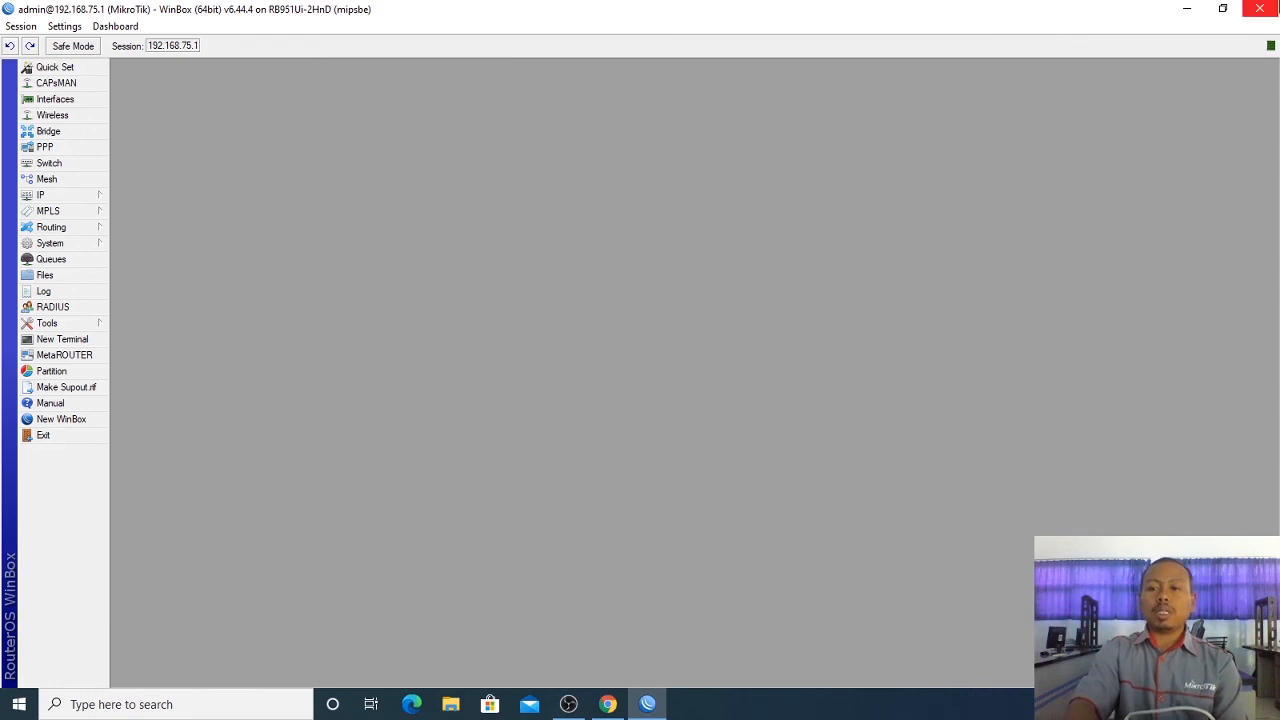
pyautogui.click(1259, 9)
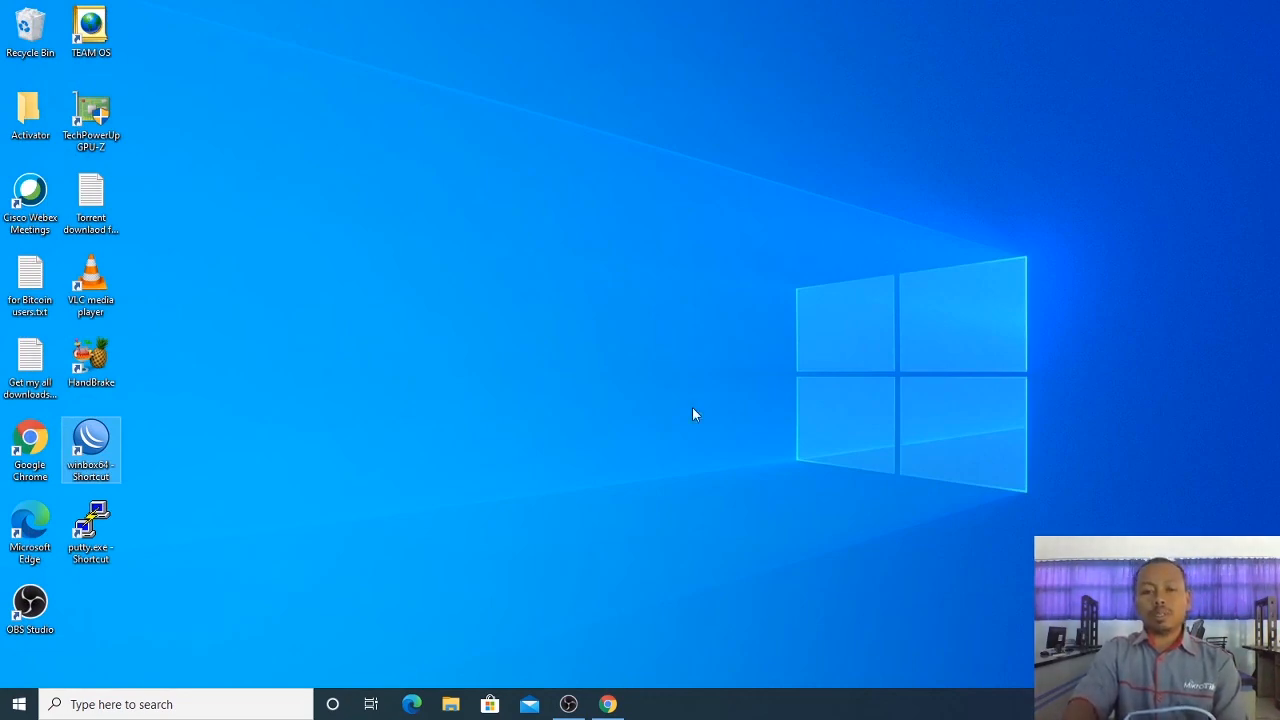
pyautogui.click(568, 704)
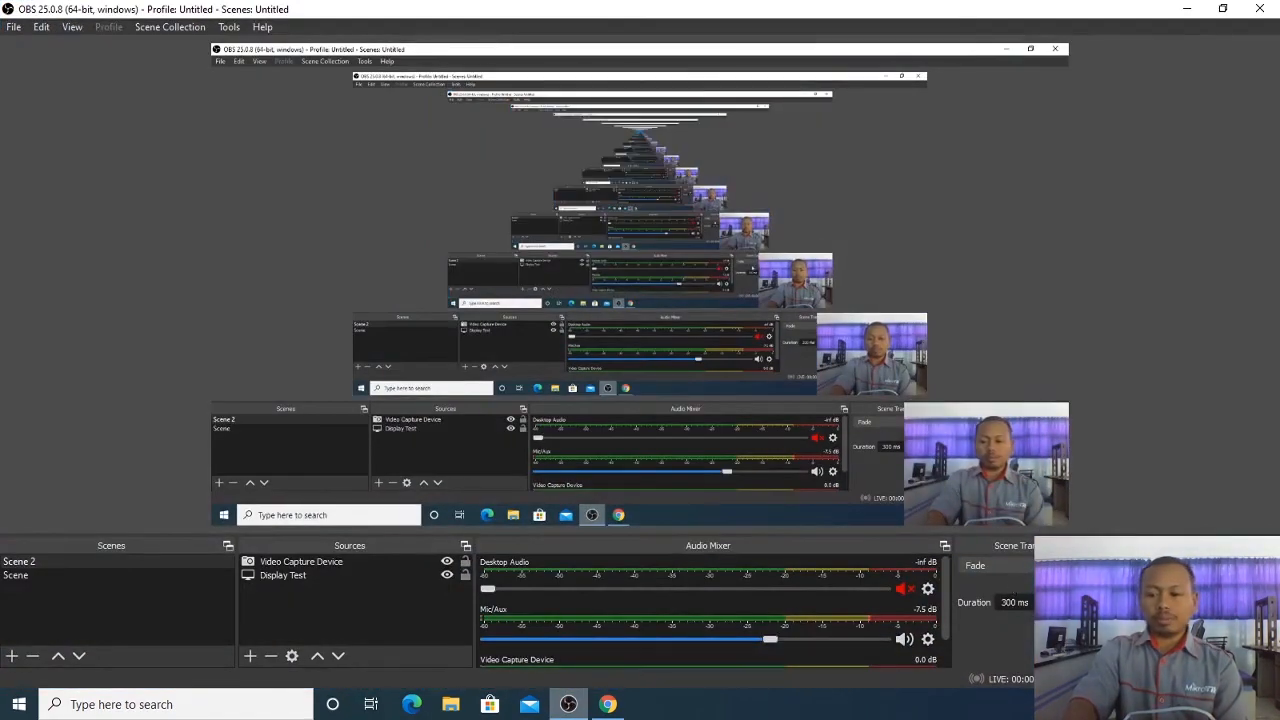